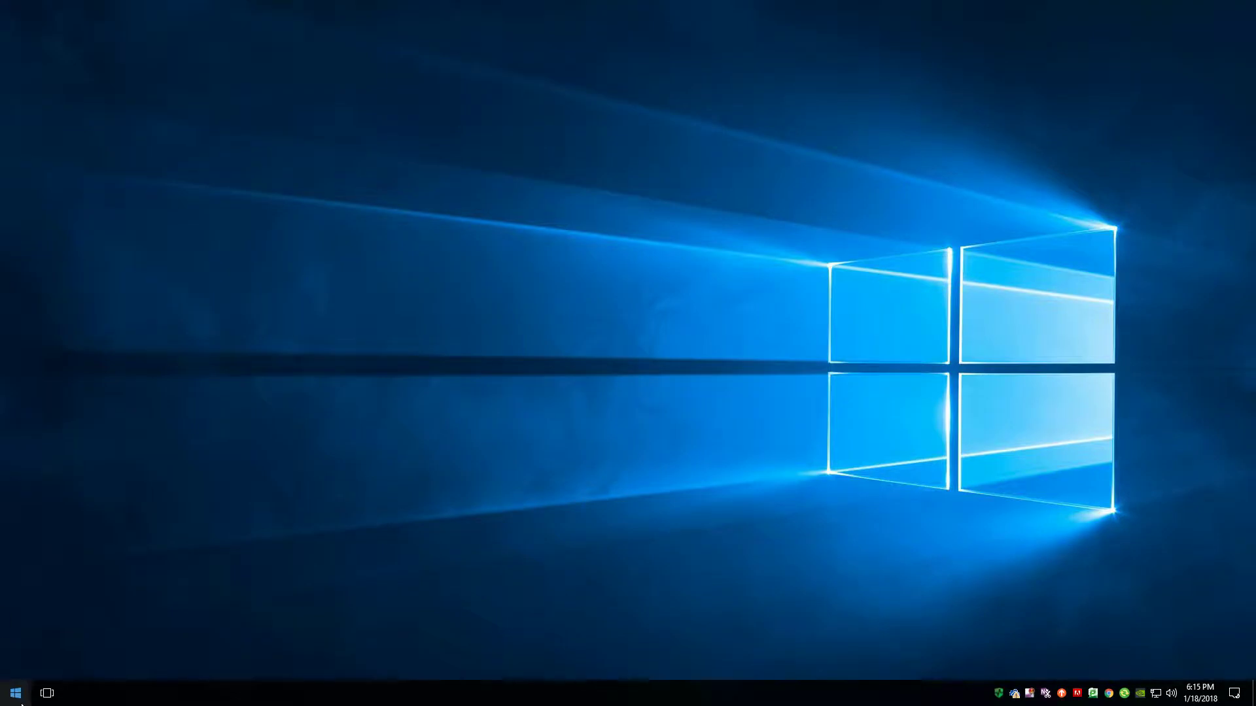
Open the Windows Start menu to find Publisher 2016.
{"action": "left_click", "coordinate": [15, 693]}
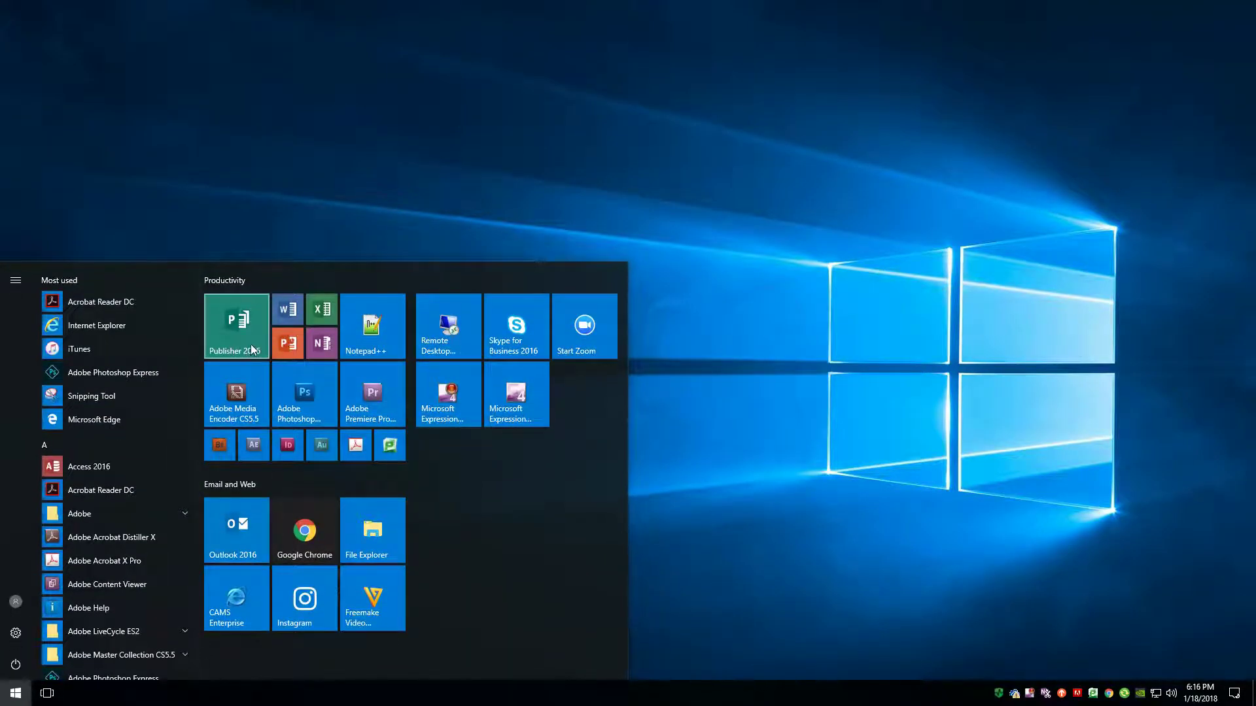
Launch Publisher 2016 and create a Blank 8.5 x 11" publication.
{"action": "left_click", "coordinate": [249, 344]}
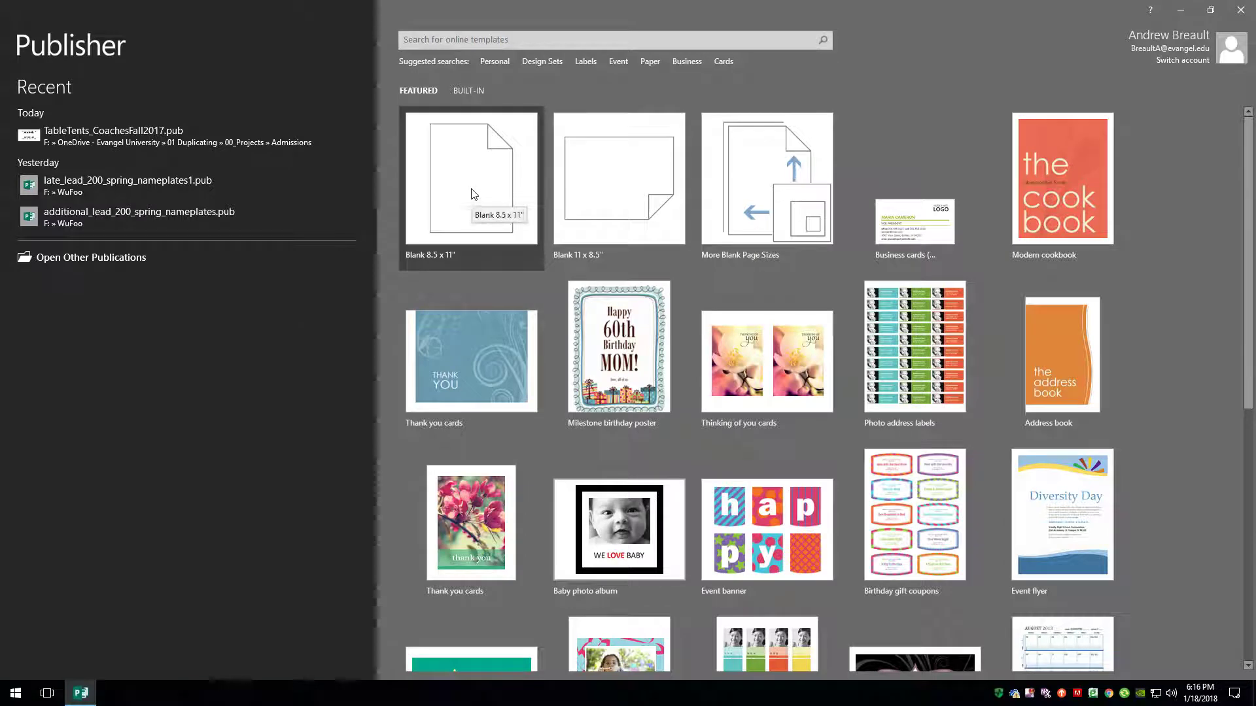
{"action": "left_click", "coordinate": [474, 194]}
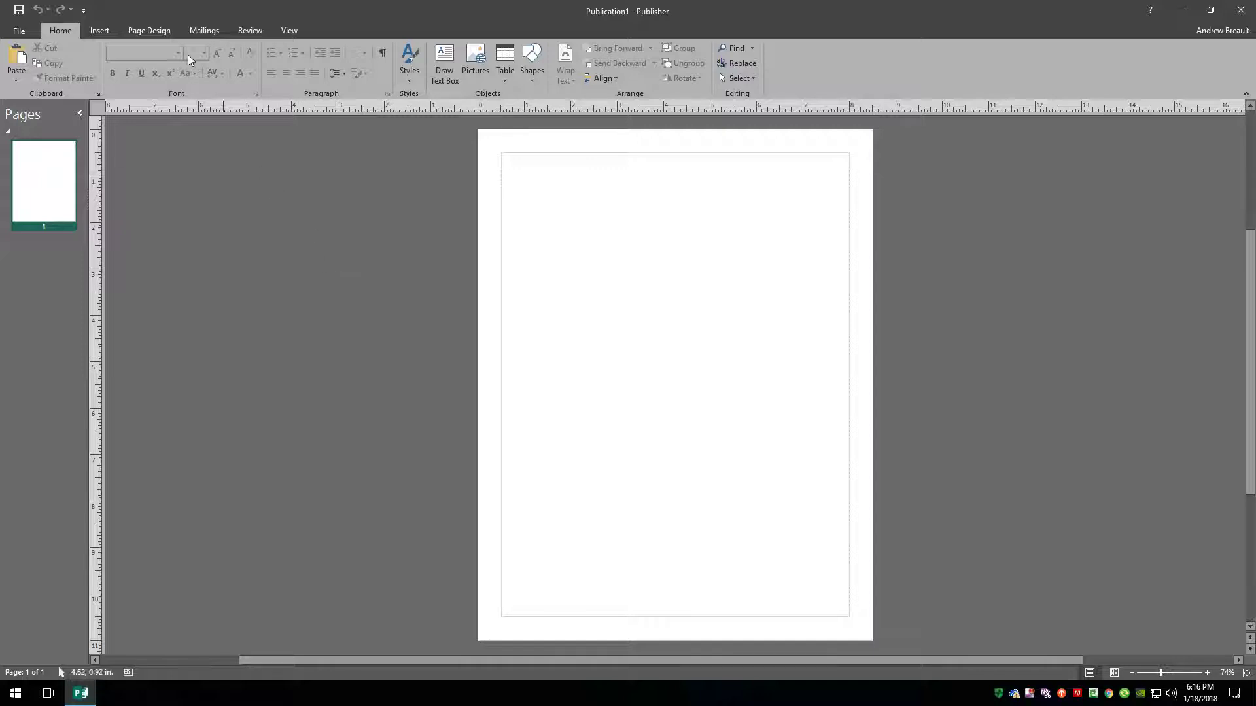
Open the Page Setup dialog from Page Design > Size.
{"action": "left_click", "coordinate": [150, 31]}
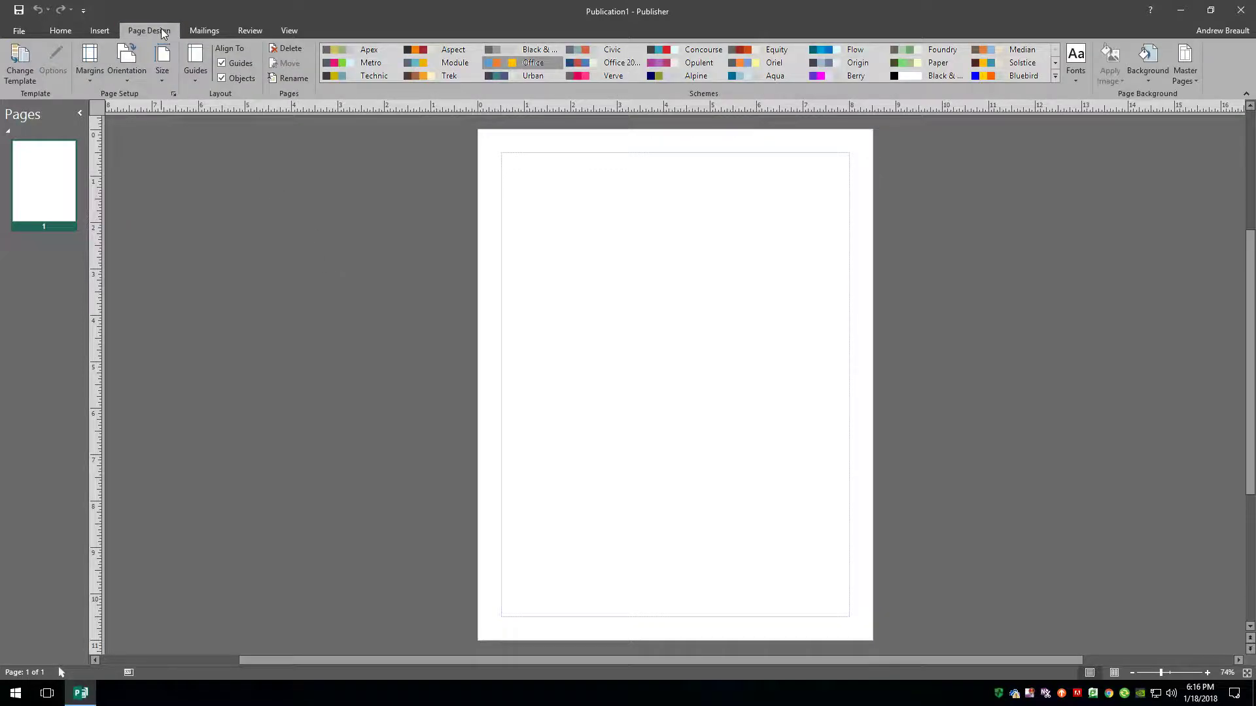
{"action": "left_click", "coordinate": [164, 76]}
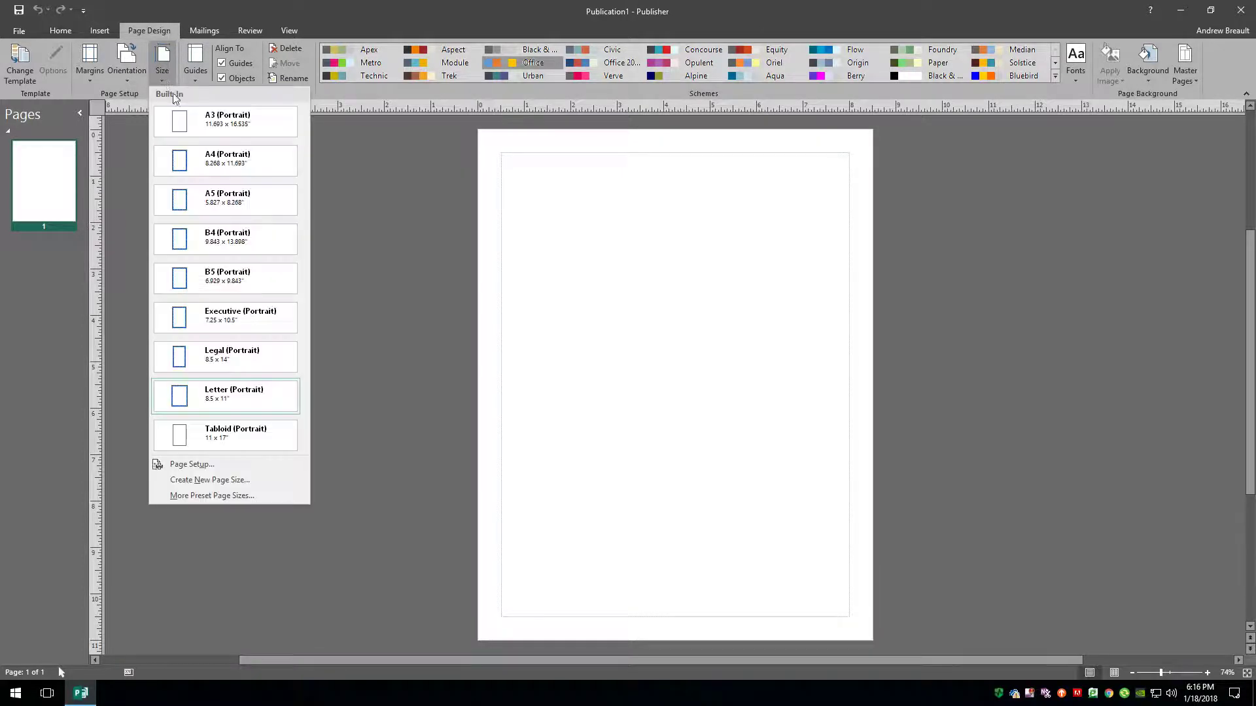
{"action": "left_click", "coordinate": [206, 466]}
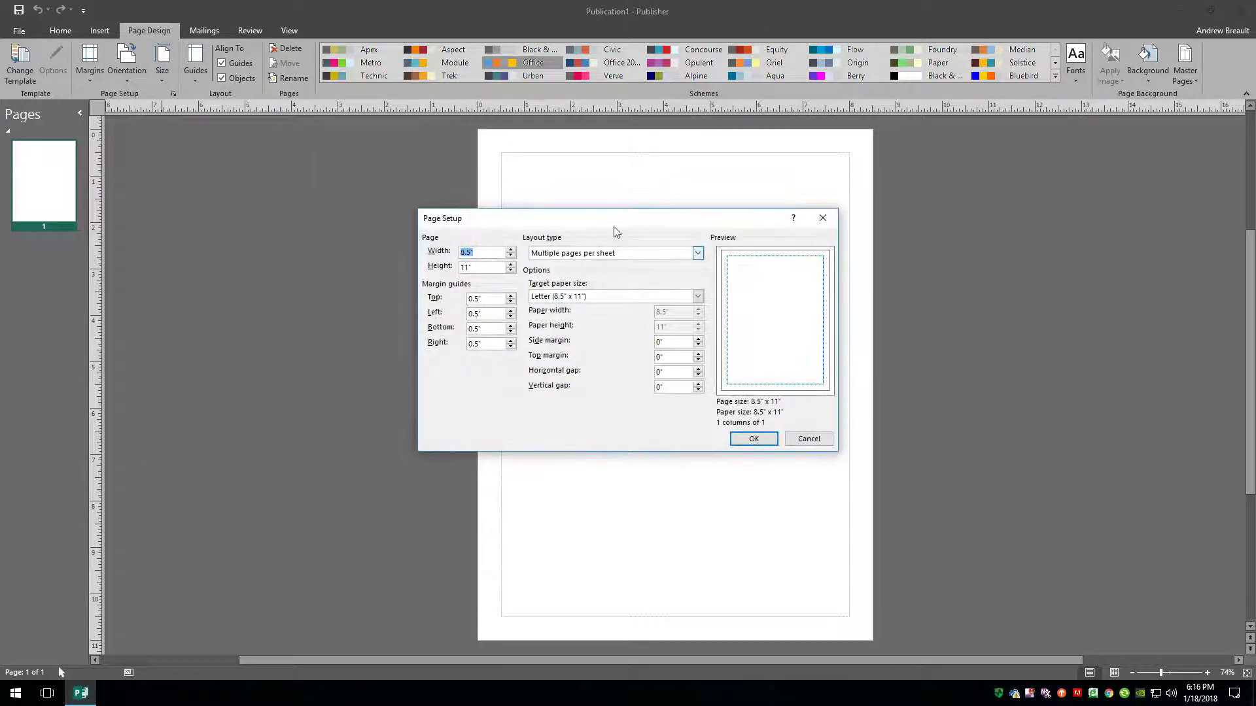
{"action": "left_click_drag", "start_coordinate": [619, 224], "coordinate": [558, 253]}
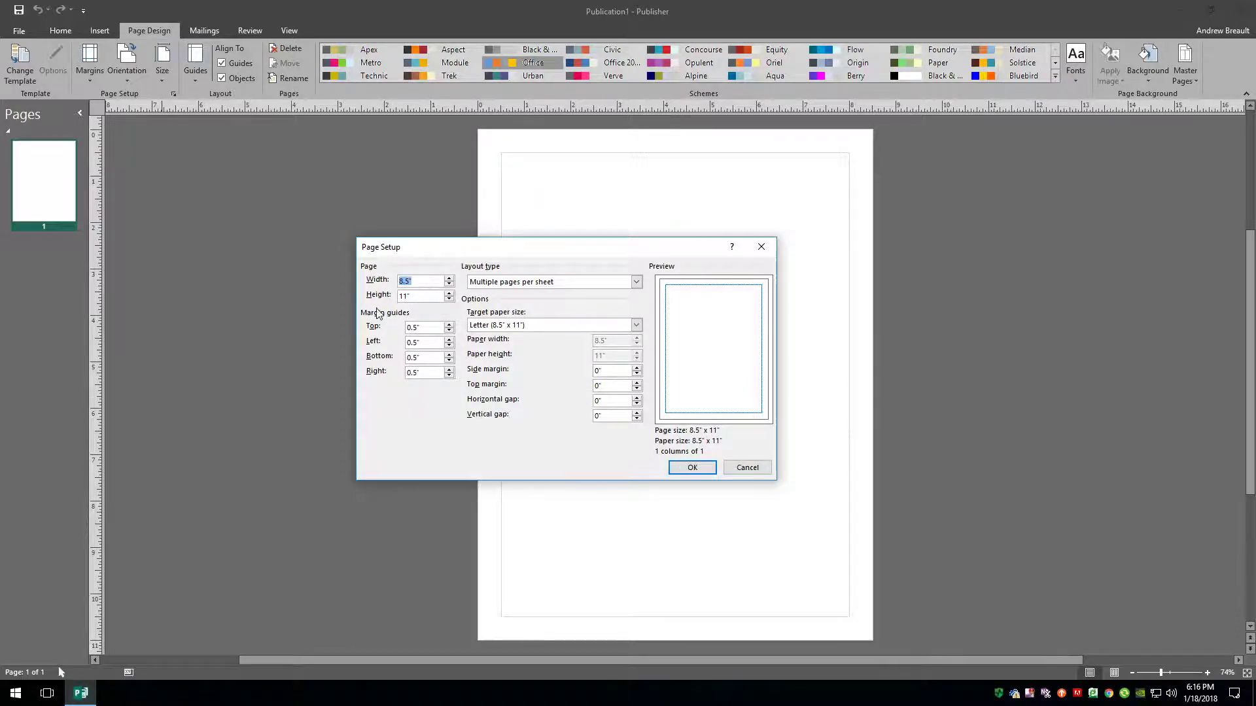
Set the page width to 4 in and the height to 4.5 in.
{"action": "type", "text": "4"}
{"action": "left_click", "coordinate": [426, 297]}
{"action": "left_click_drag", "start_coordinate": [426, 298], "coordinate": [381, 304]}
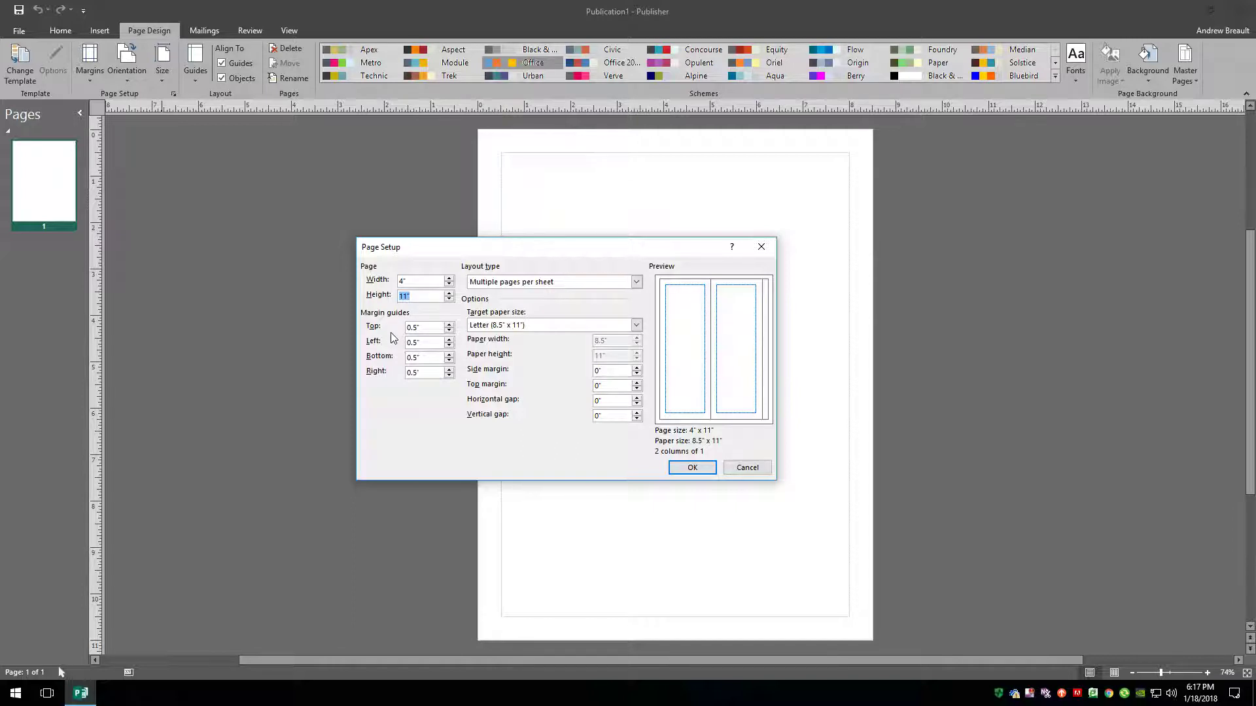
{"action": "type", "text": "4"}
{"action": "type", "text": ".5"}
{"action": "key", "text": "Tab"}
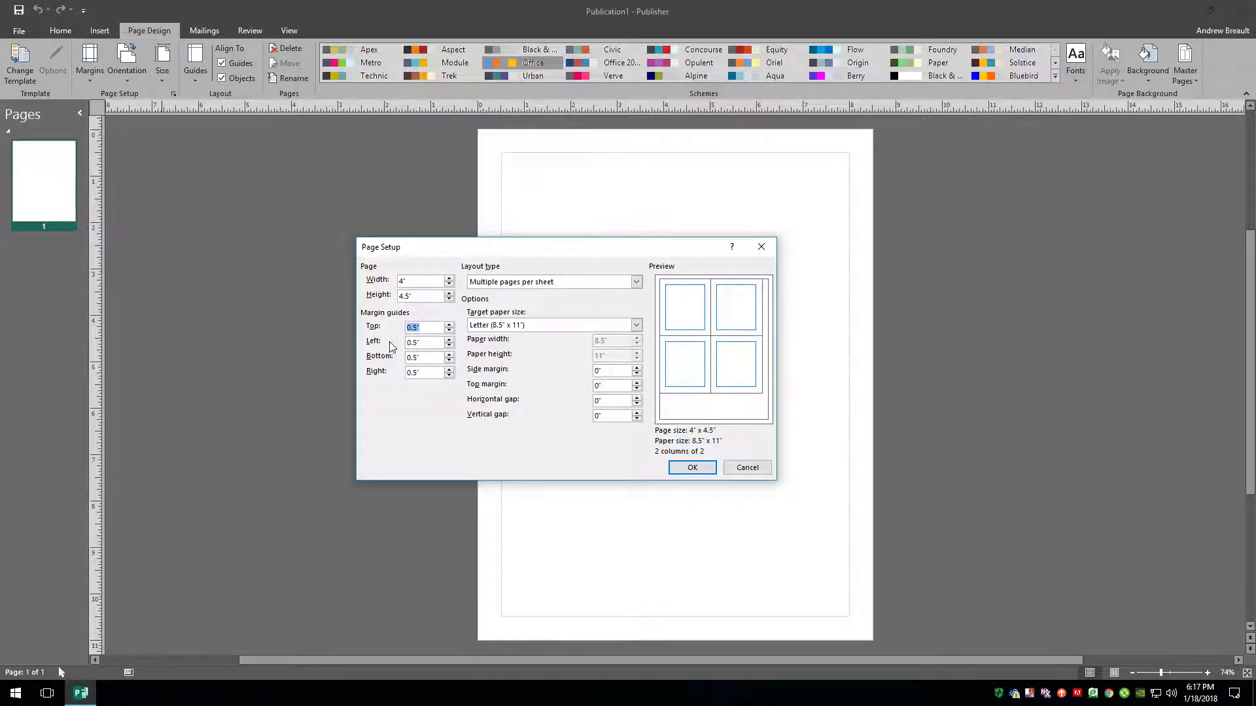
Set the top, left and bottom margin guides to 0 in.
{"action": "type", "text": "0"}
{"action": "key", "text": "Tab"}
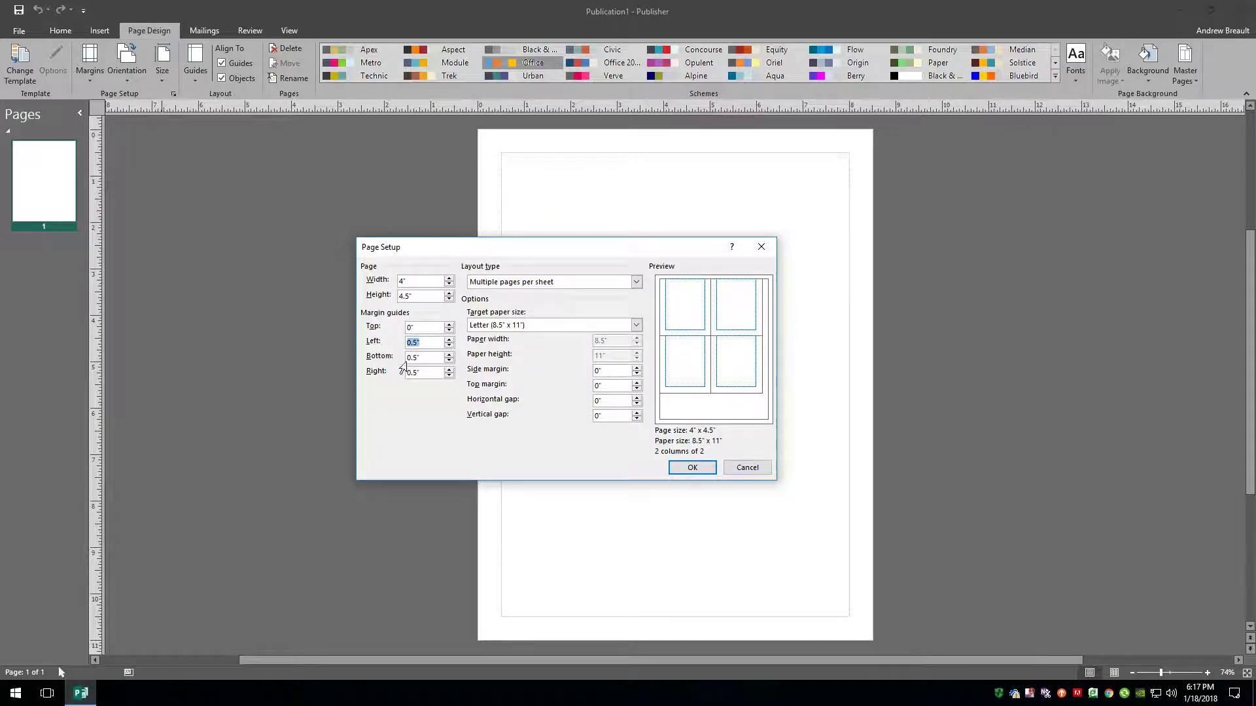
{"action": "type", "text": "0"}
{"action": "key", "text": "Tab"}
{"action": "type", "text": "0"}
{"action": "key", "text": "Tab"}
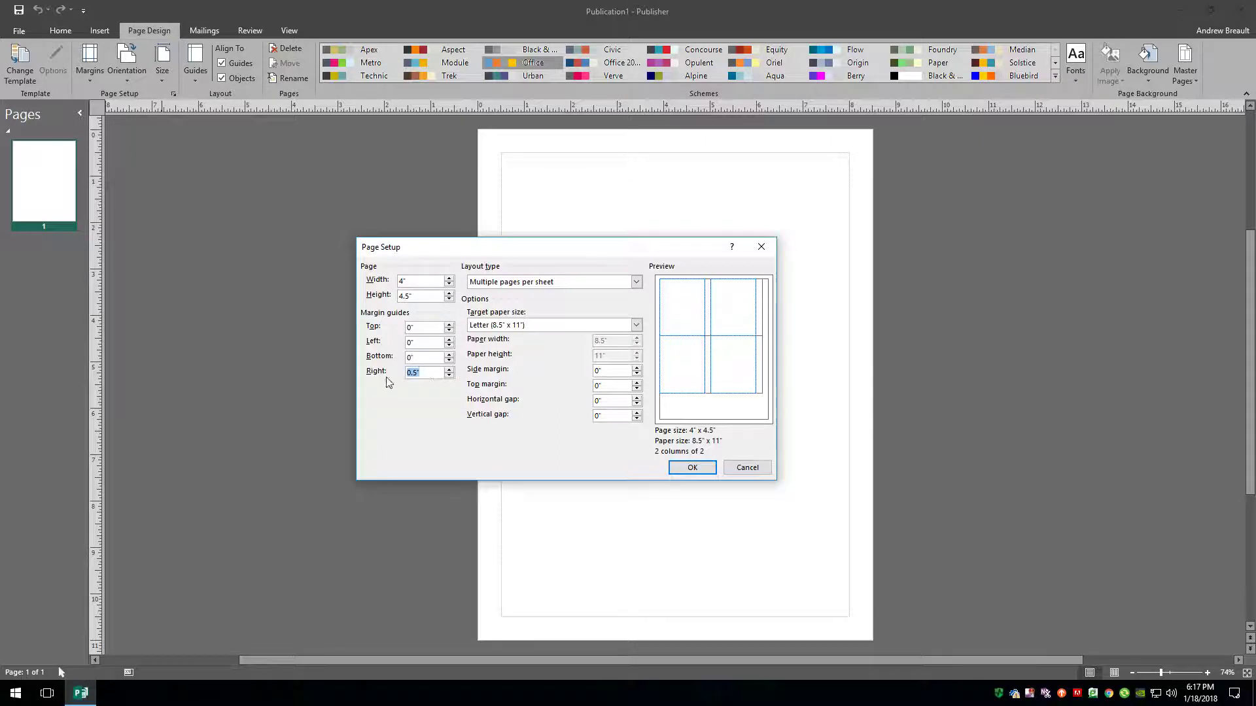
Set the right margin guide to 0 in and the side margin to 0.25 in.
{"action": "type", "text": "0"}
{"action": "left_click", "coordinate": [437, 357]}
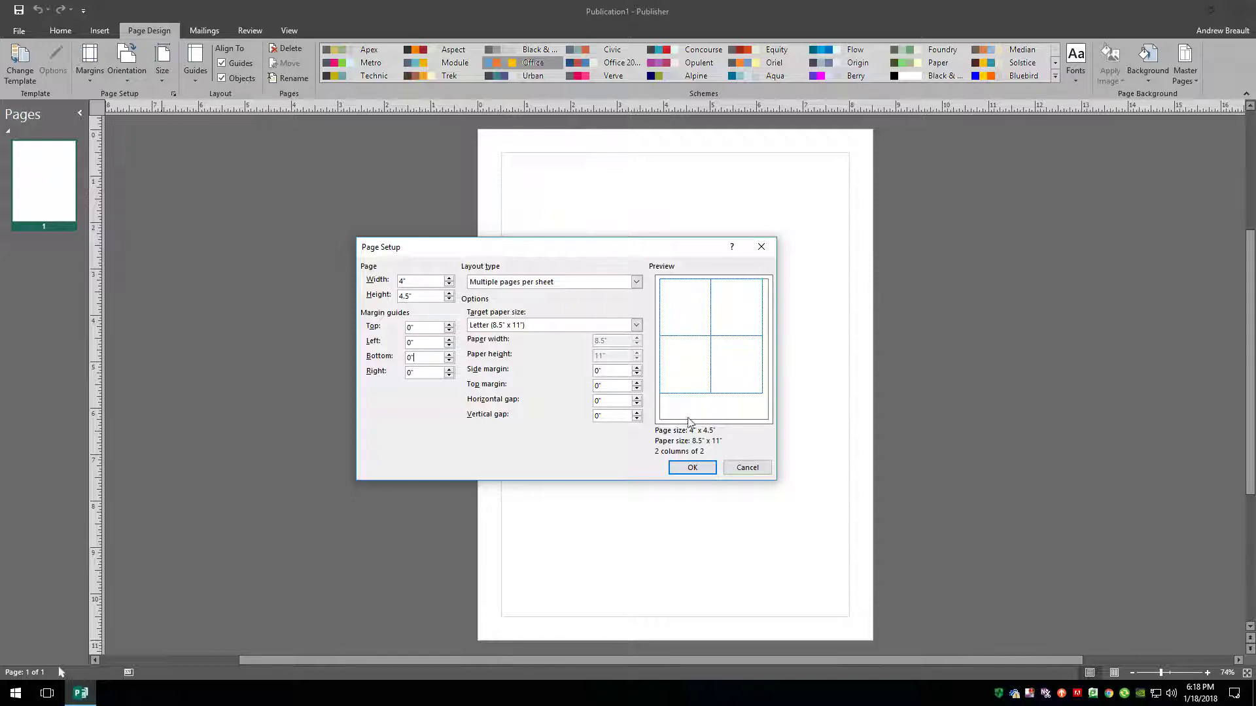
{"action": "double_click", "coordinate": [616, 370]}
{"action": "type", "text": ".25"}
{"action": "left_click", "coordinate": [607, 387]}
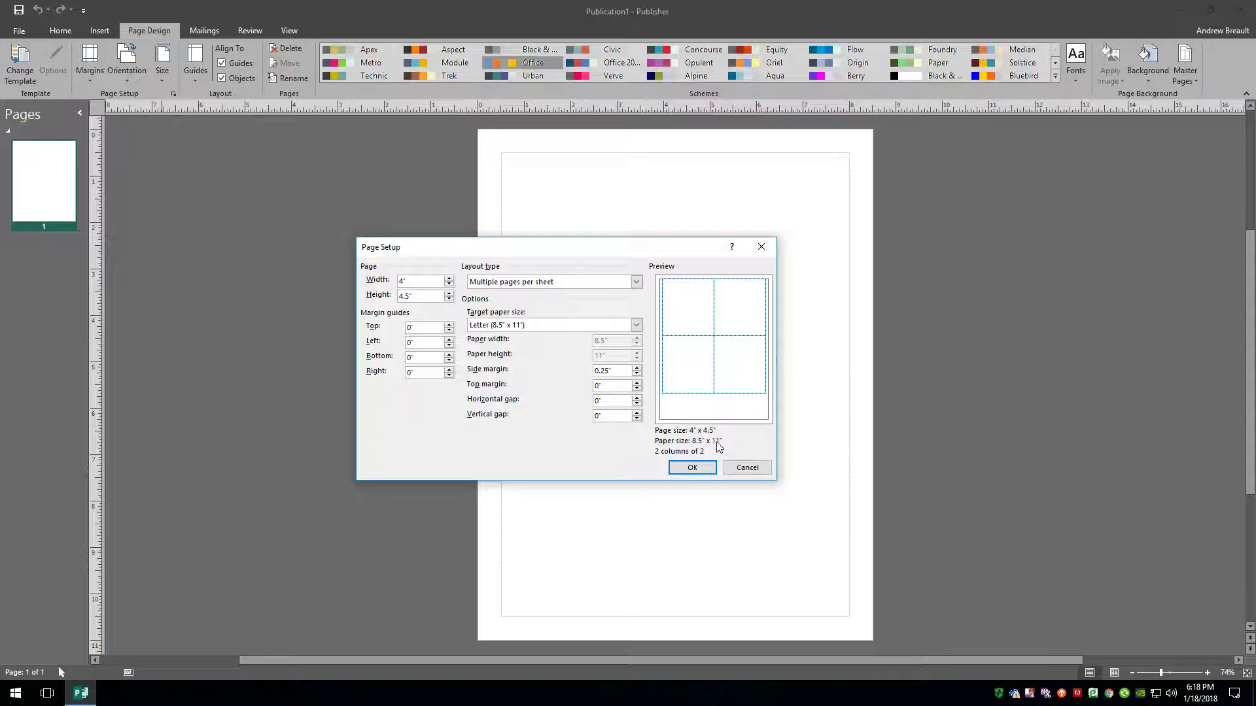
Set the top layout margin to 1 in and apply the page setup.
{"action": "double_click", "coordinate": [608, 387]}
{"action": "type", "text": "1"}
{"action": "left_click", "coordinate": [611, 403]}
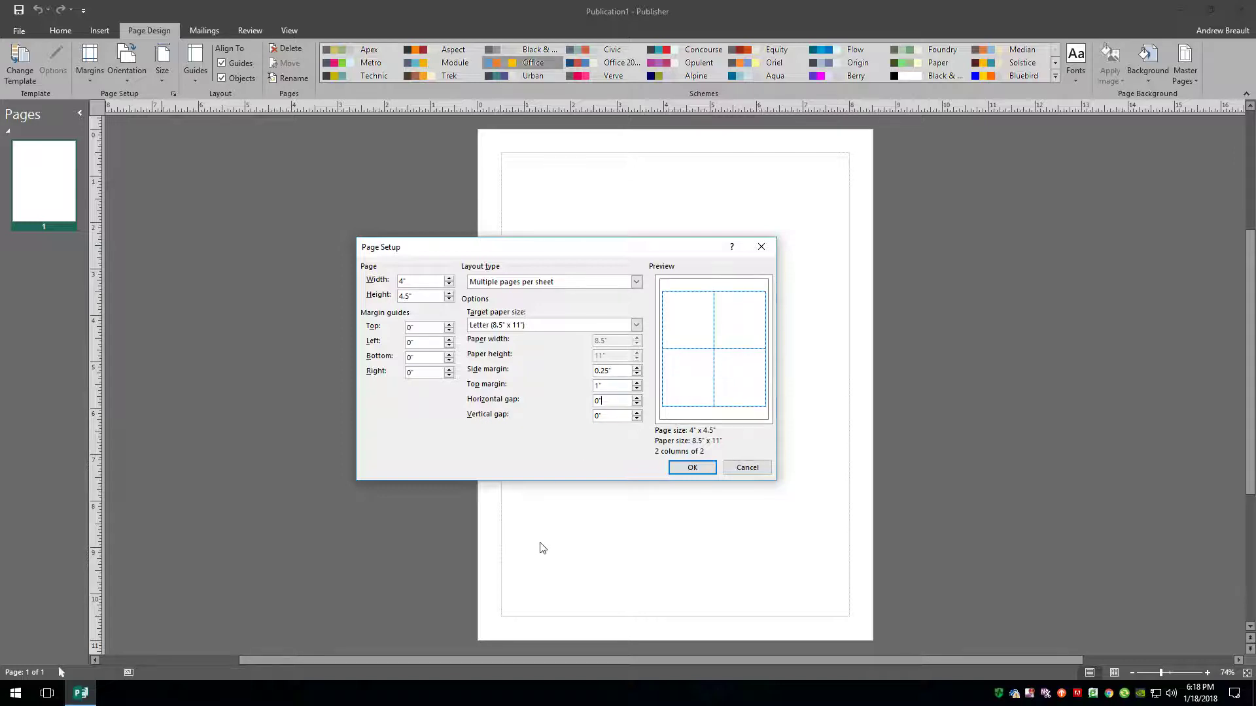
{"action": "left_click", "coordinate": [698, 470]}
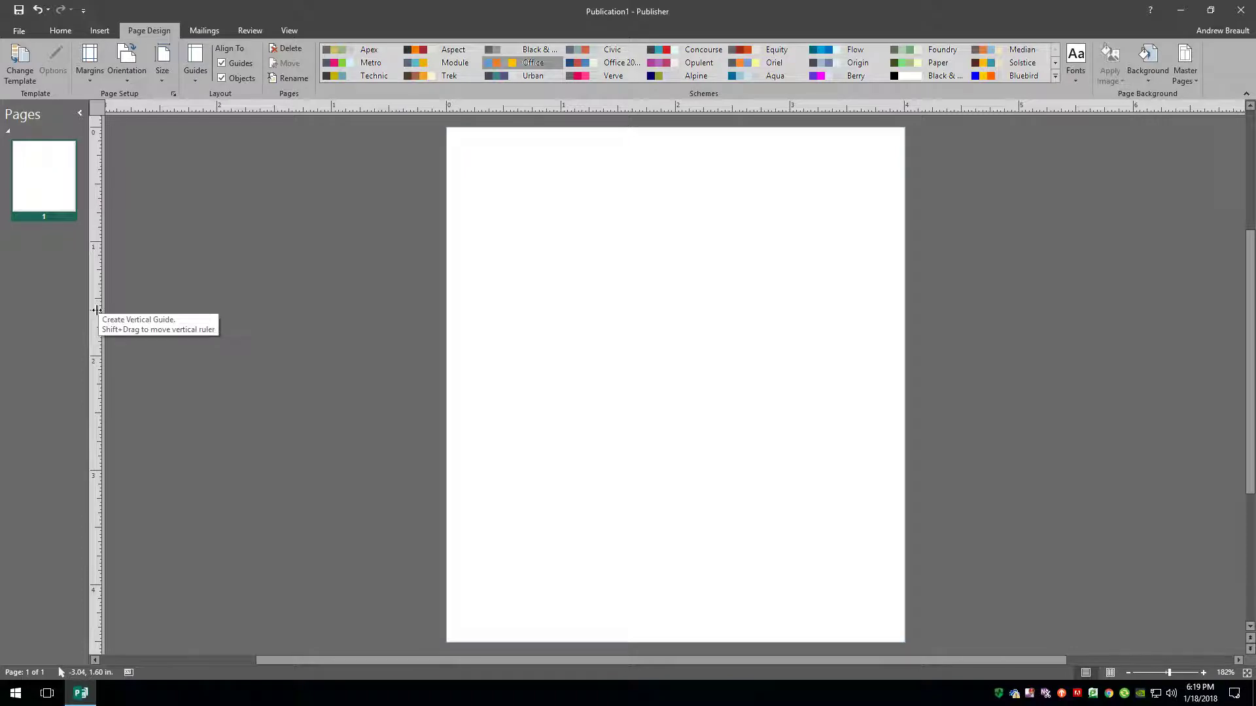
Drag ruler guides to the left, right, top and bottom page edges, plus one toward mid-page.
{"action": "left_click_drag", "start_coordinate": [96, 310], "coordinate": [96, 309]}
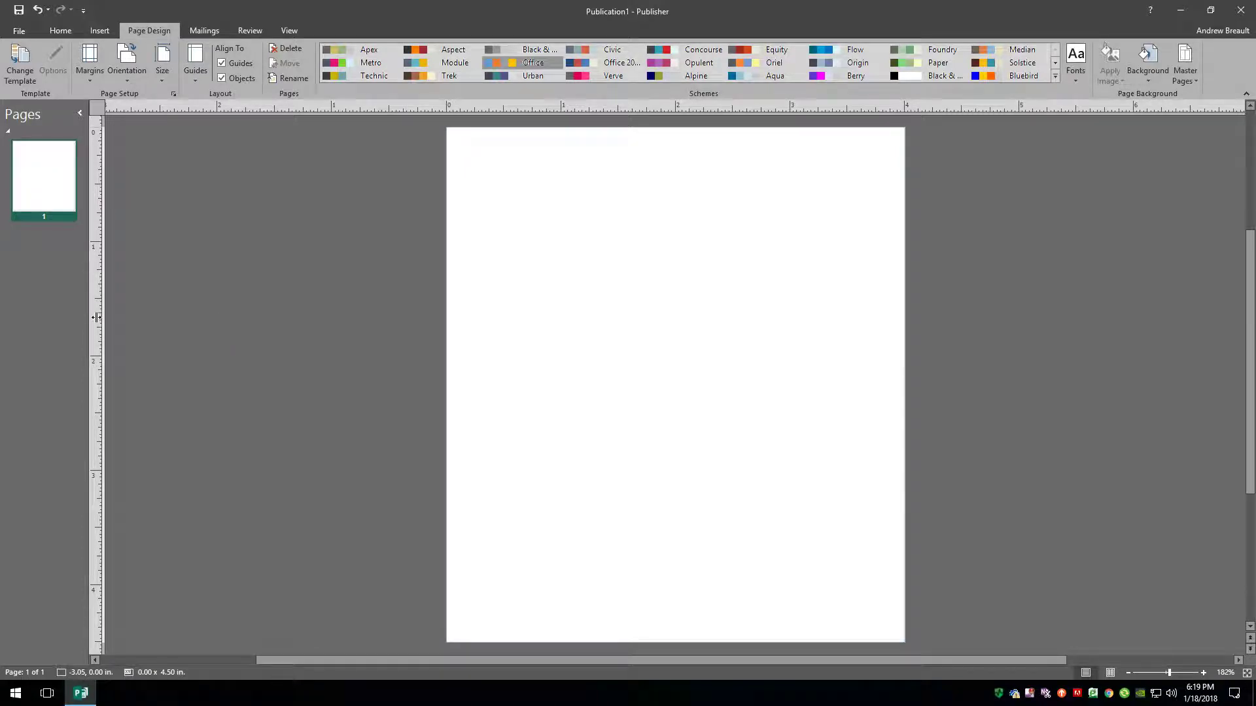
{"action": "mouse_move", "coordinate": [96, 317]}
{"action": "left_mouse_down"}
{"action": "mouse_move", "coordinate": [488, 300]}
{"action": "mouse_move", "coordinate": [474, 301]}
{"action": "left_mouse_up"}
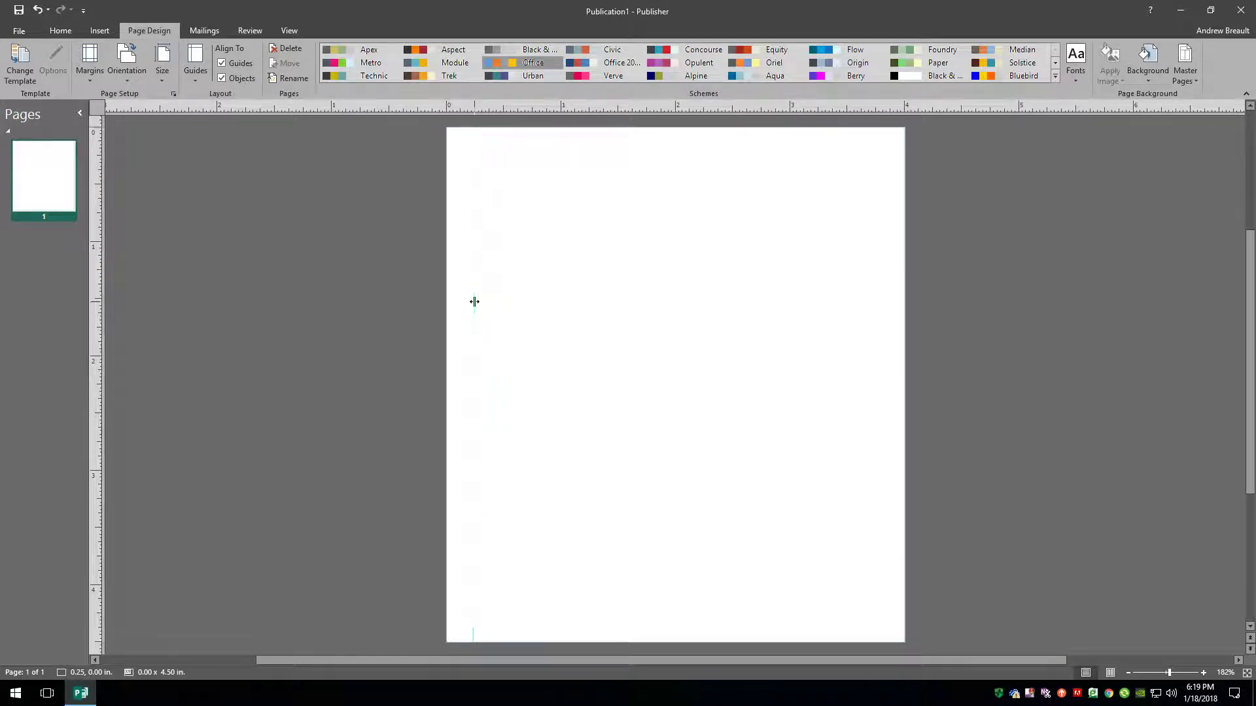
{"action": "left_click_drag", "start_coordinate": [93, 317], "coordinate": [875, 218]}
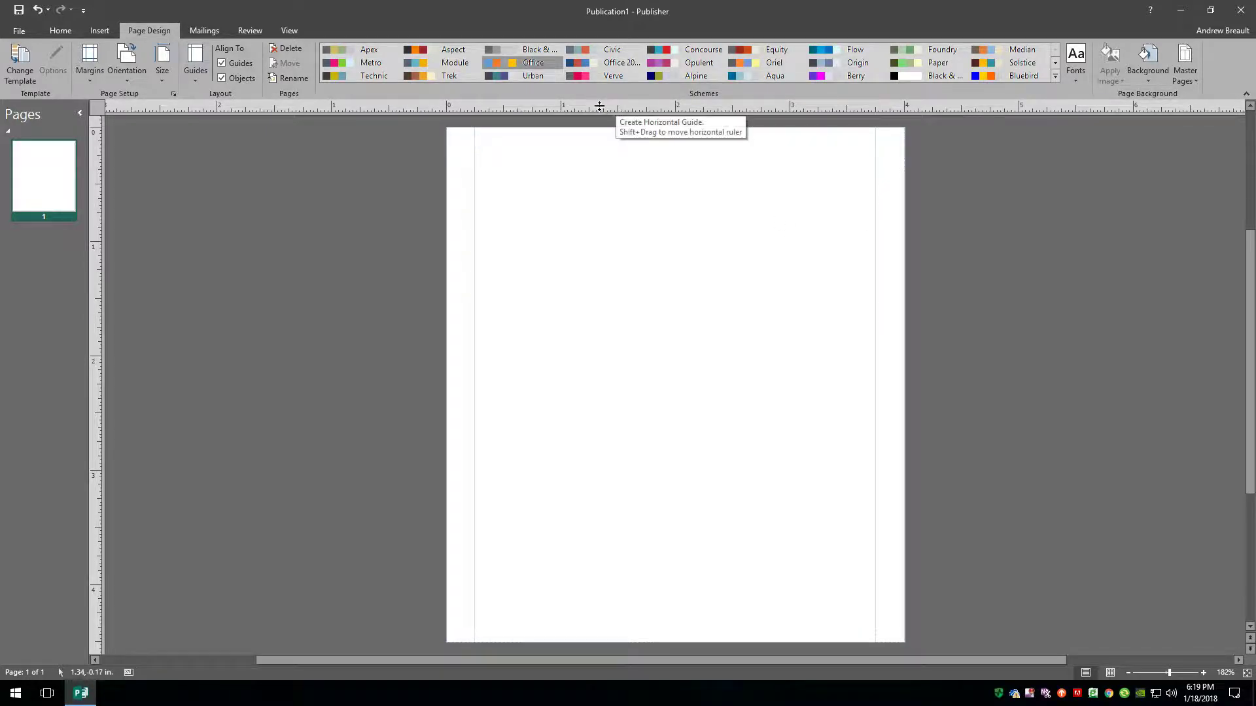
{"action": "left_click_drag", "start_coordinate": [599, 106], "coordinate": [602, 154]}
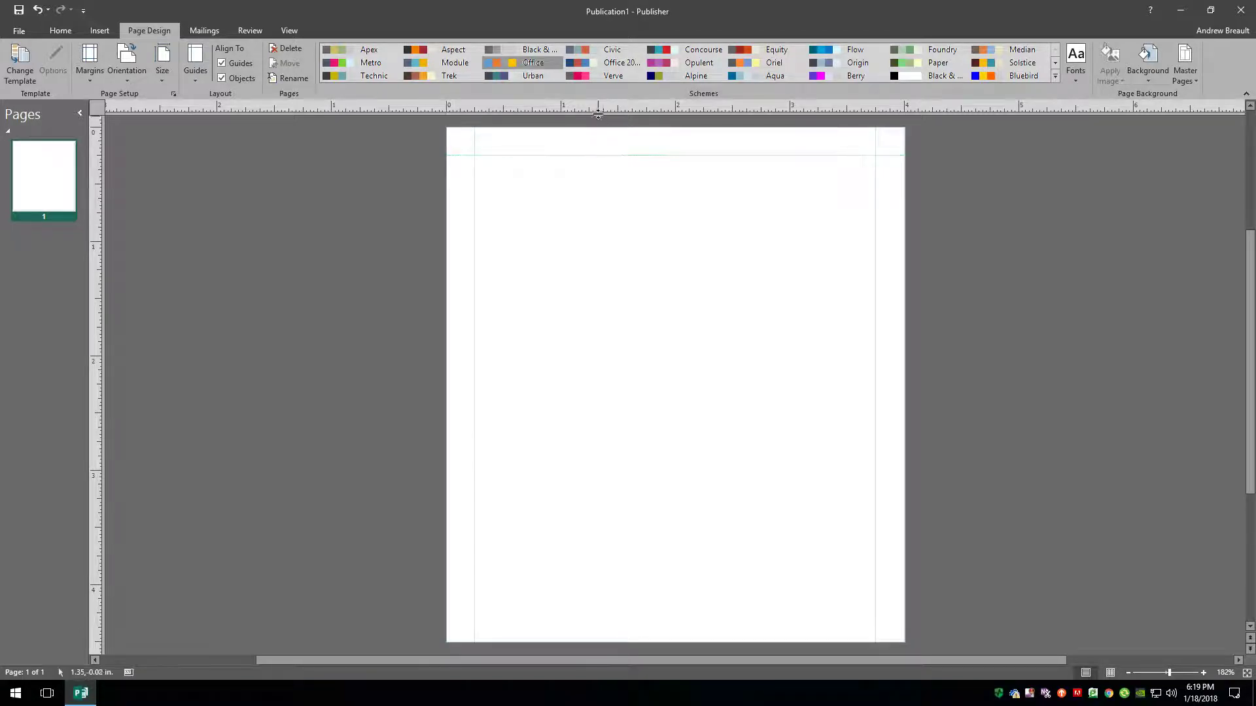
{"action": "left_click_drag", "start_coordinate": [597, 106], "coordinate": [595, 613]}
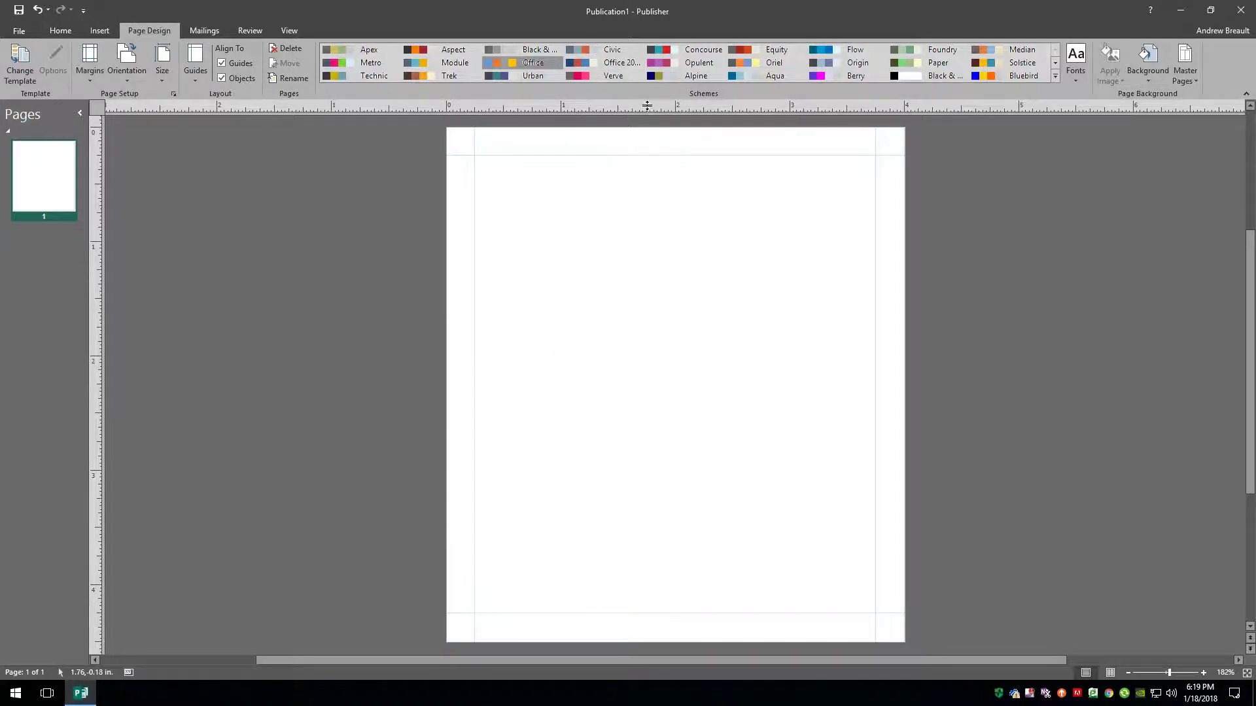
{"action": "left_click_drag", "start_coordinate": [647, 106], "coordinate": [616, 388]}
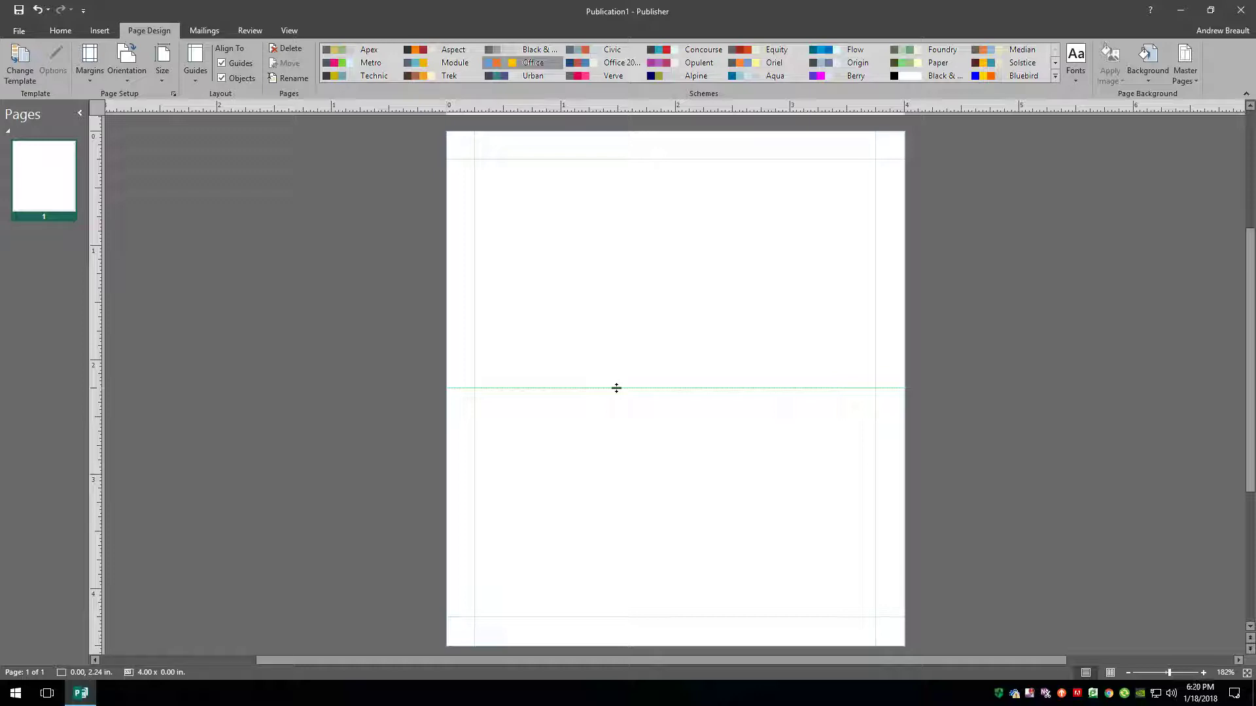
Fix the middle horizontal guide and add vertical guides at about 0.37 in and 3.63 in.
{"action": "left_click_drag", "start_coordinate": [616, 388], "coordinate": [616, 388]}
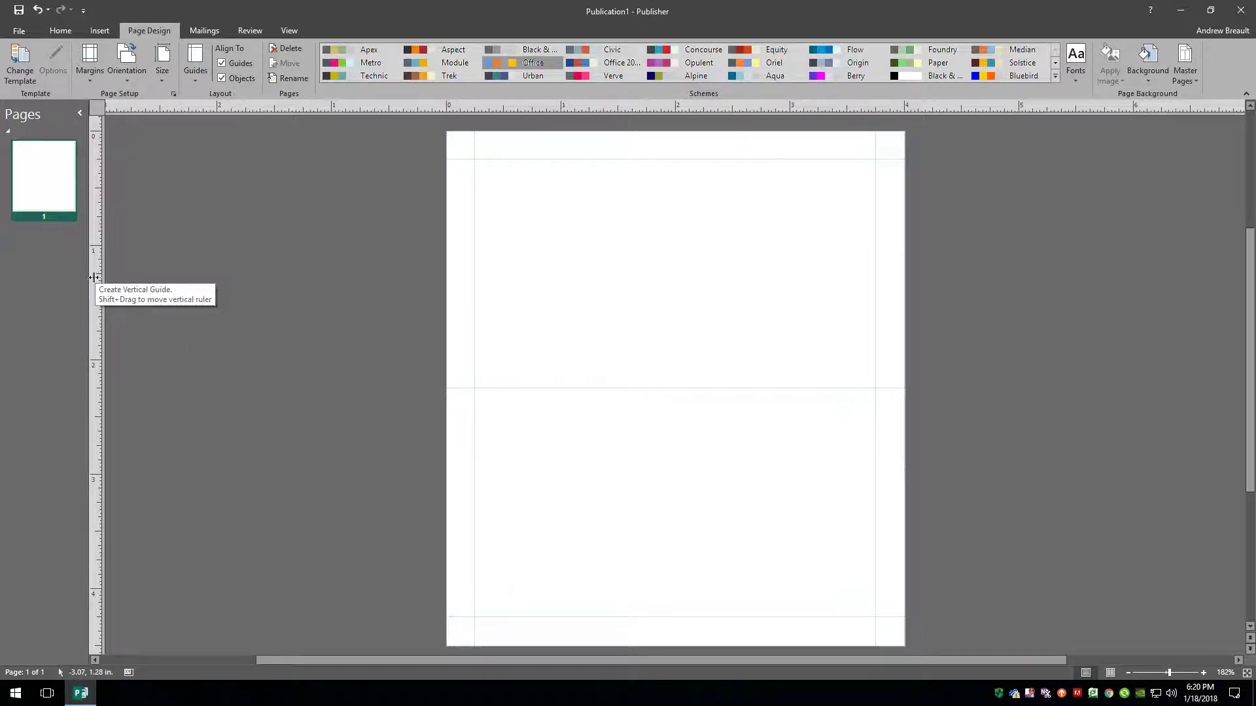
{"action": "left_click_drag", "start_coordinate": [95, 277], "coordinate": [494, 203]}
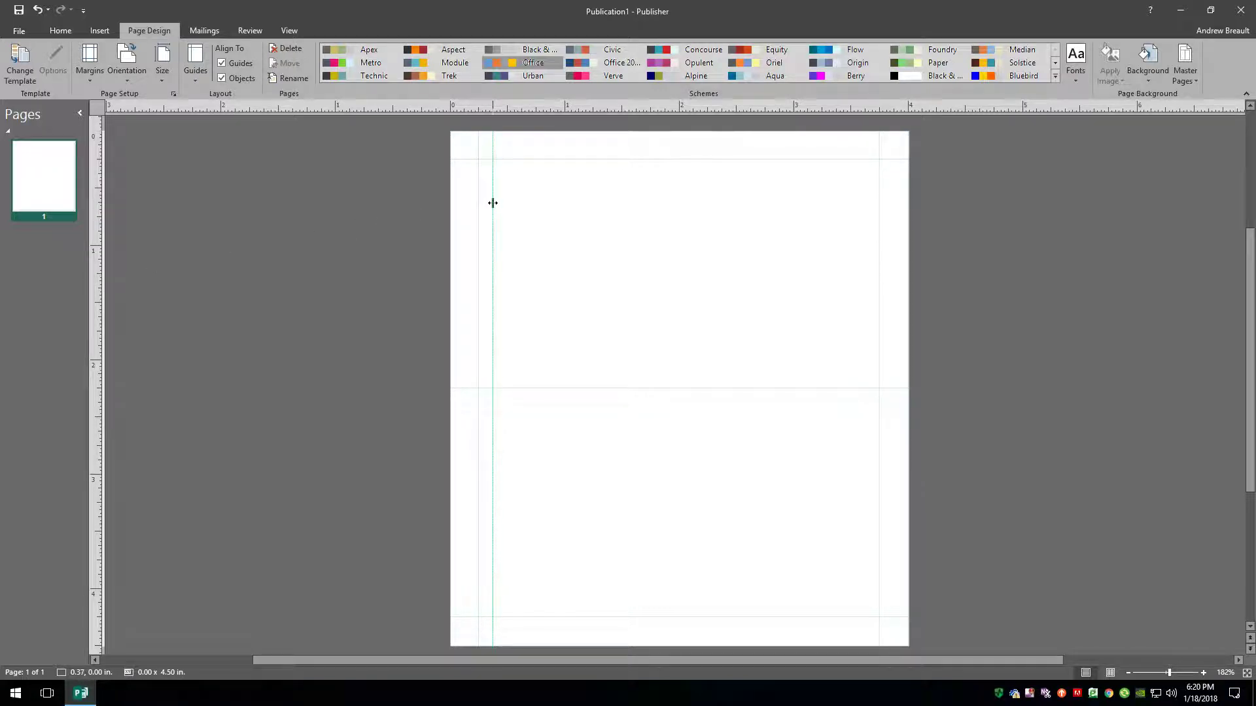
{"action": "left_click_drag", "start_coordinate": [492, 202], "coordinate": [492, 202]}
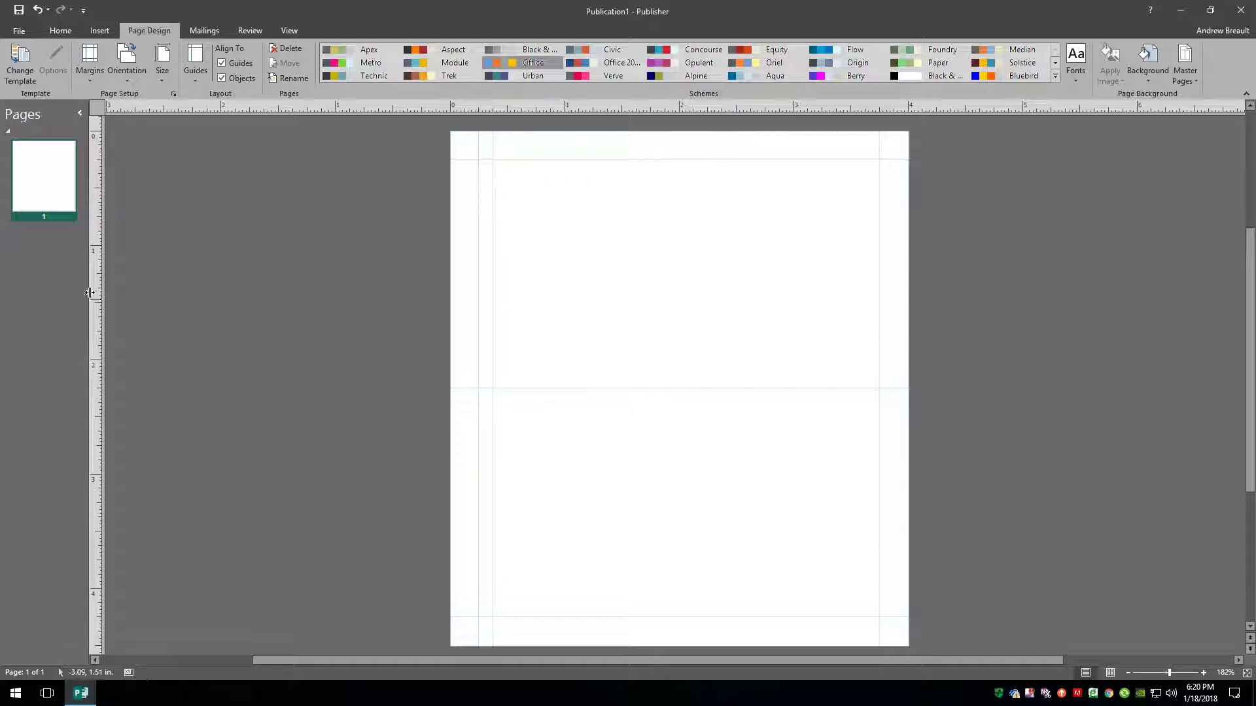
{"action": "left_click_drag", "start_coordinate": [89, 292], "coordinate": [865, 214]}
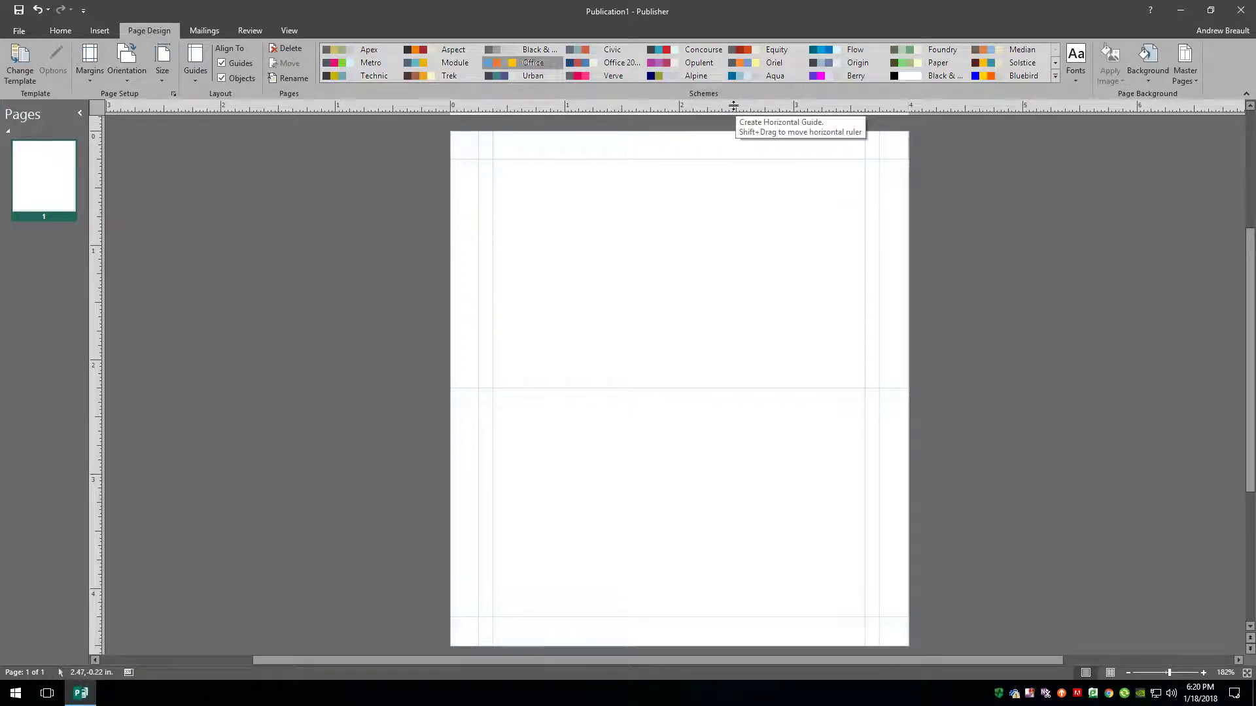
{"action": "left_click_drag", "start_coordinate": [733, 105], "coordinate": [718, 178]}
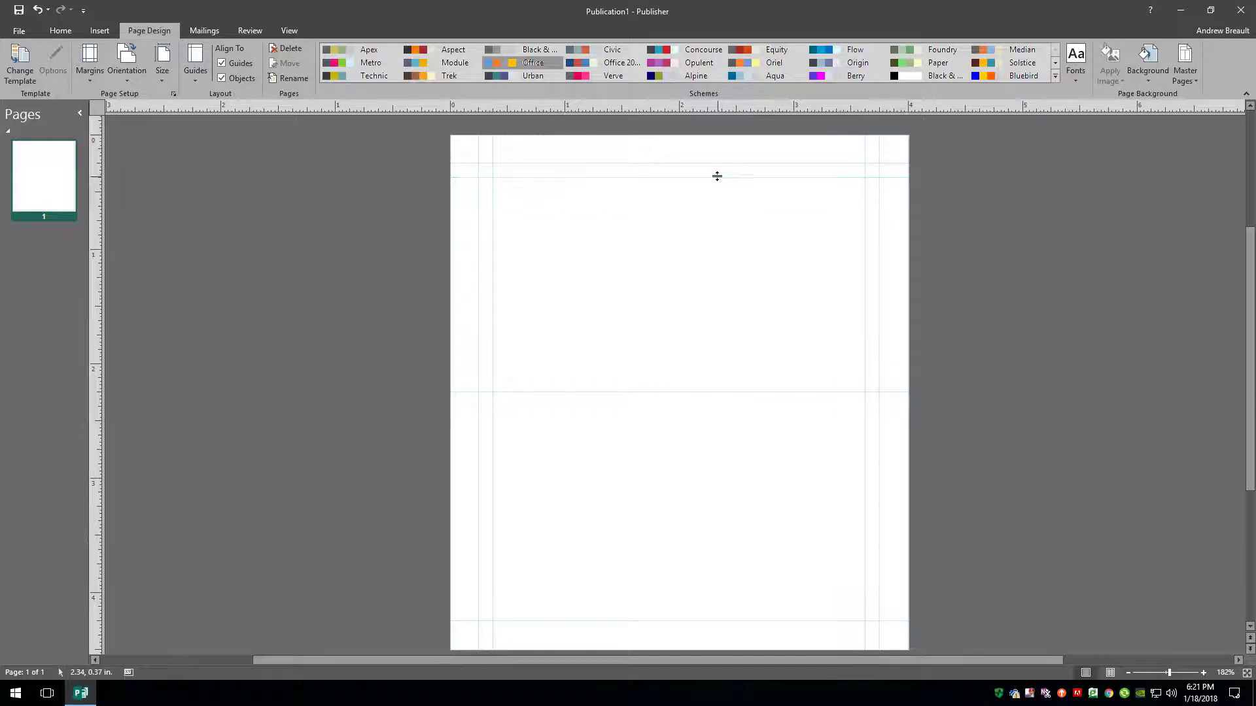
{"action": "left_click_drag", "start_coordinate": [719, 108], "coordinate": [669, 607]}
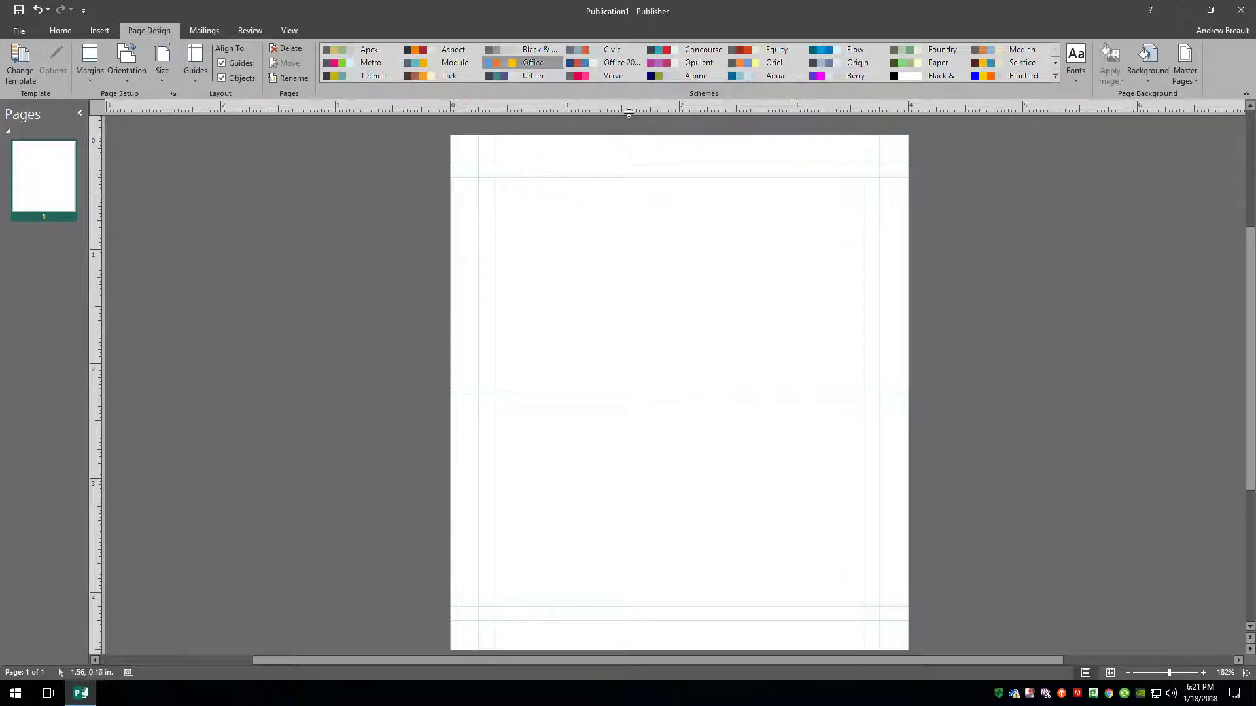
{"action": "left_click_drag", "start_coordinate": [626, 108], "coordinate": [628, 377]}
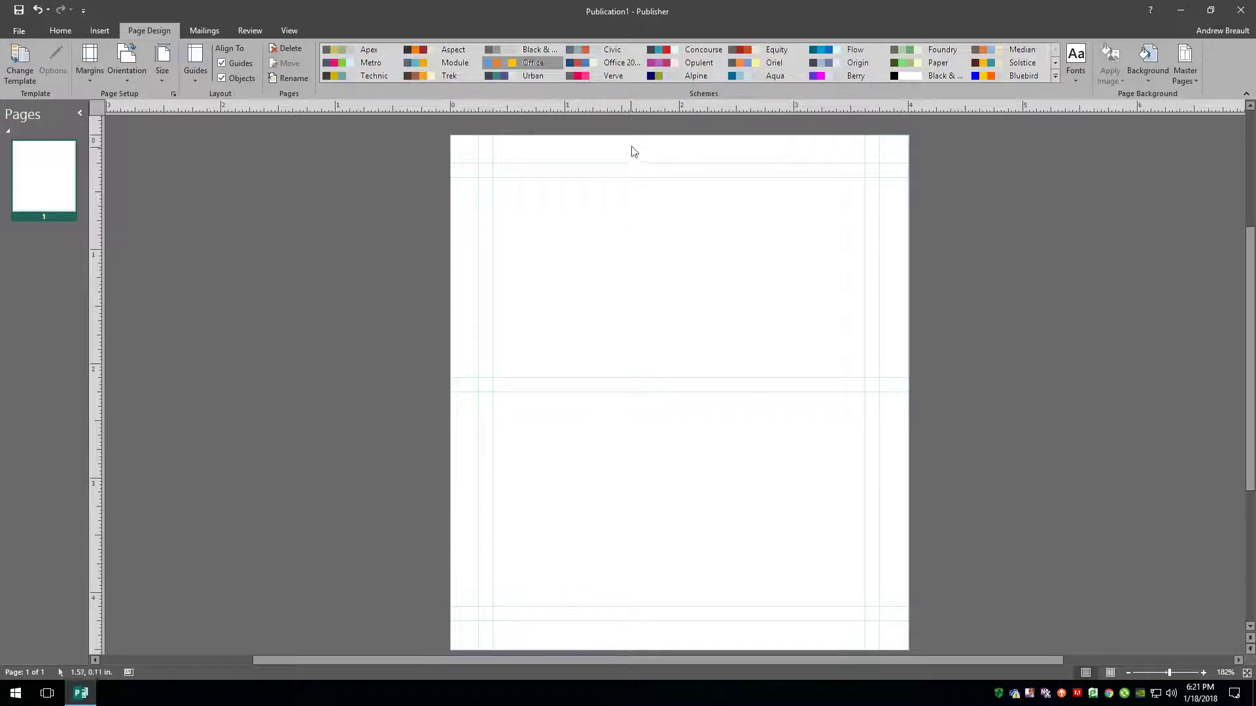
{"action": "left_click_drag", "start_coordinate": [635, 109], "coordinate": [611, 407]}
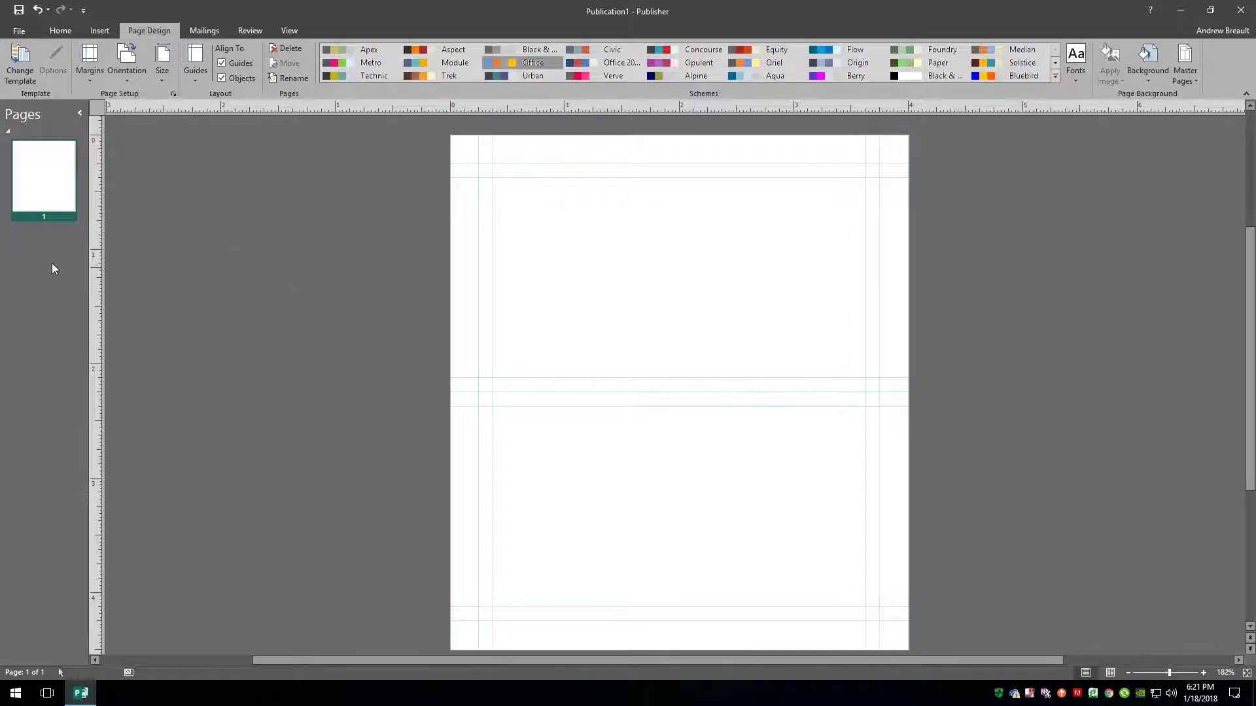
Insert a duplicate of page 1 as page 2, check it, and return to page 1.
{"action": "right_click", "coordinate": [40, 180]}
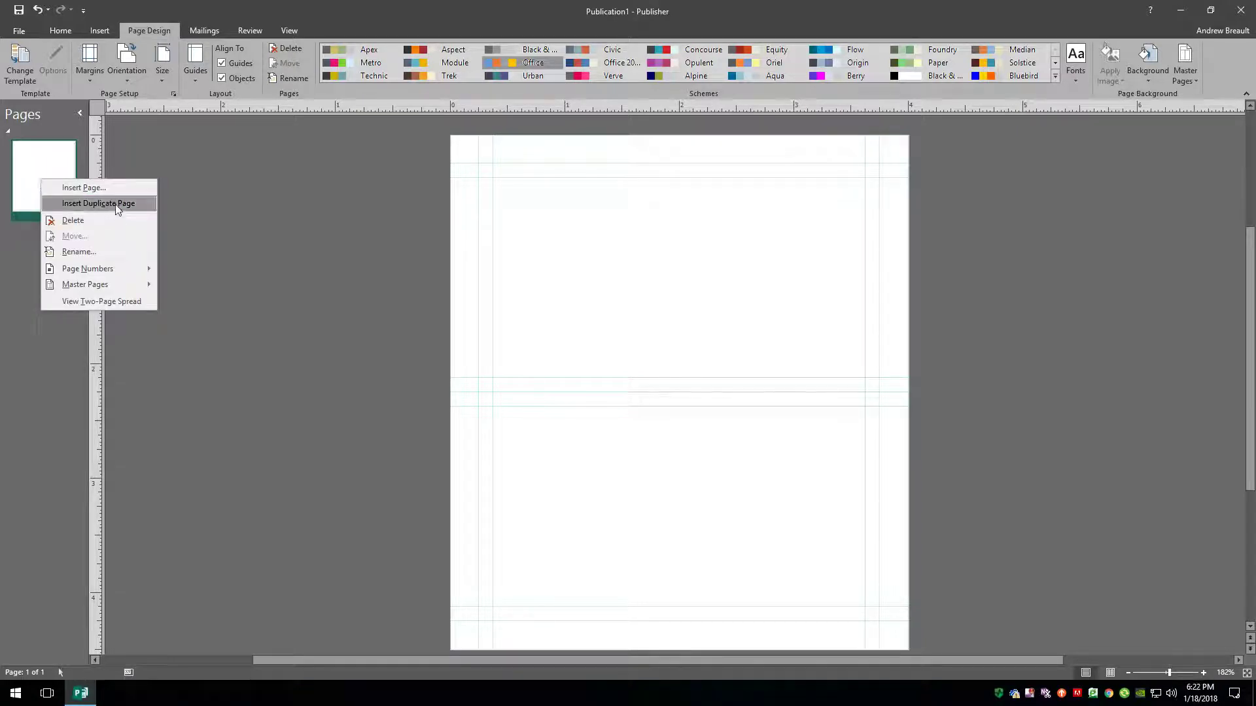
{"action": "left_click", "coordinate": [96, 208]}
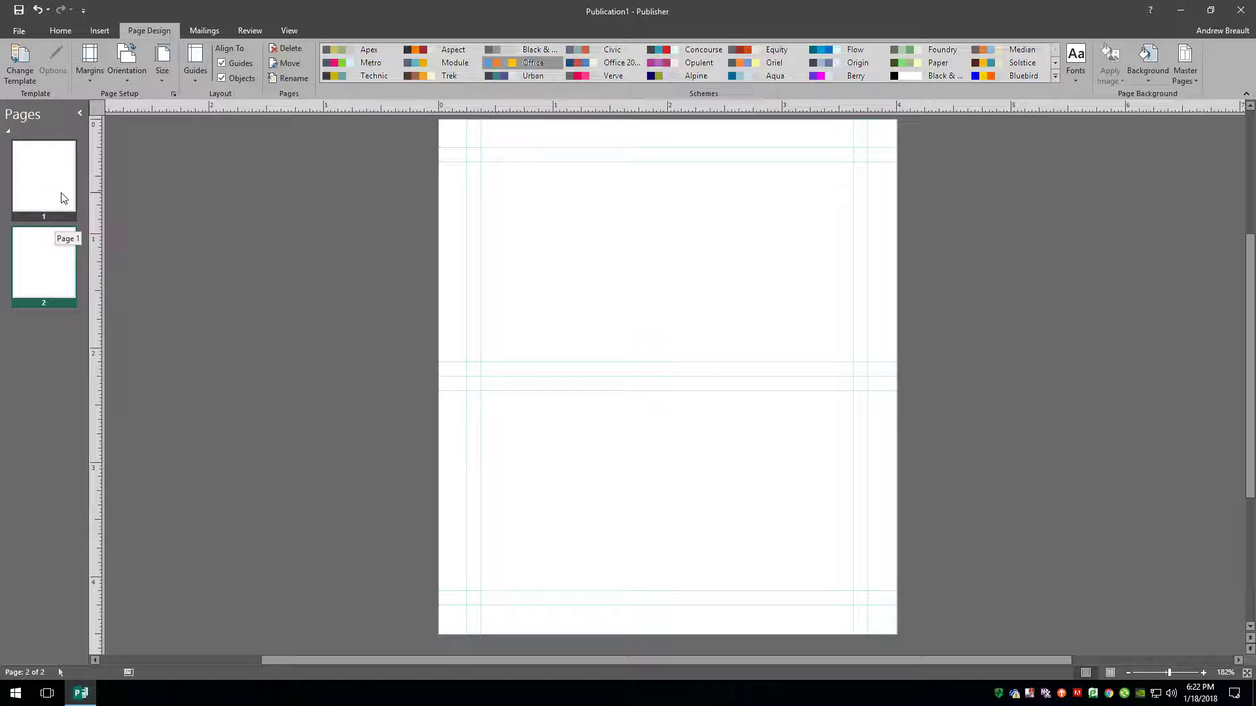
{"action": "left_click", "coordinate": [64, 197]}
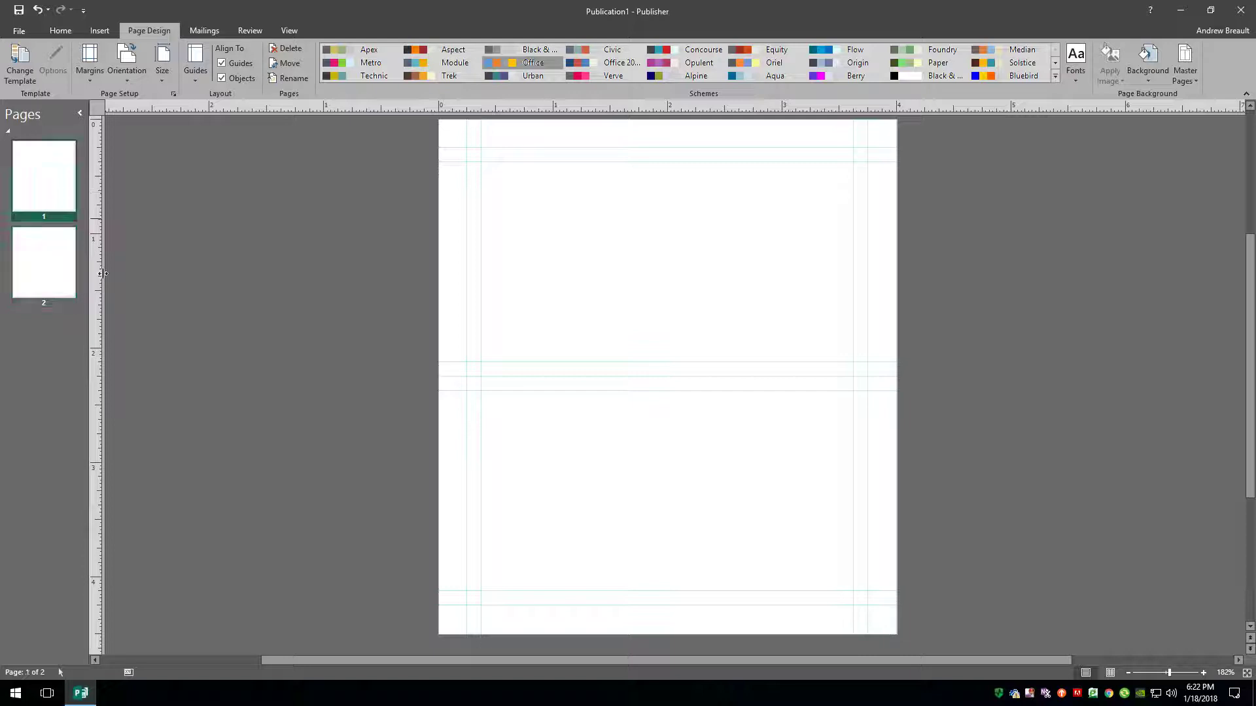
{"action": "left_click", "coordinate": [38, 268]}
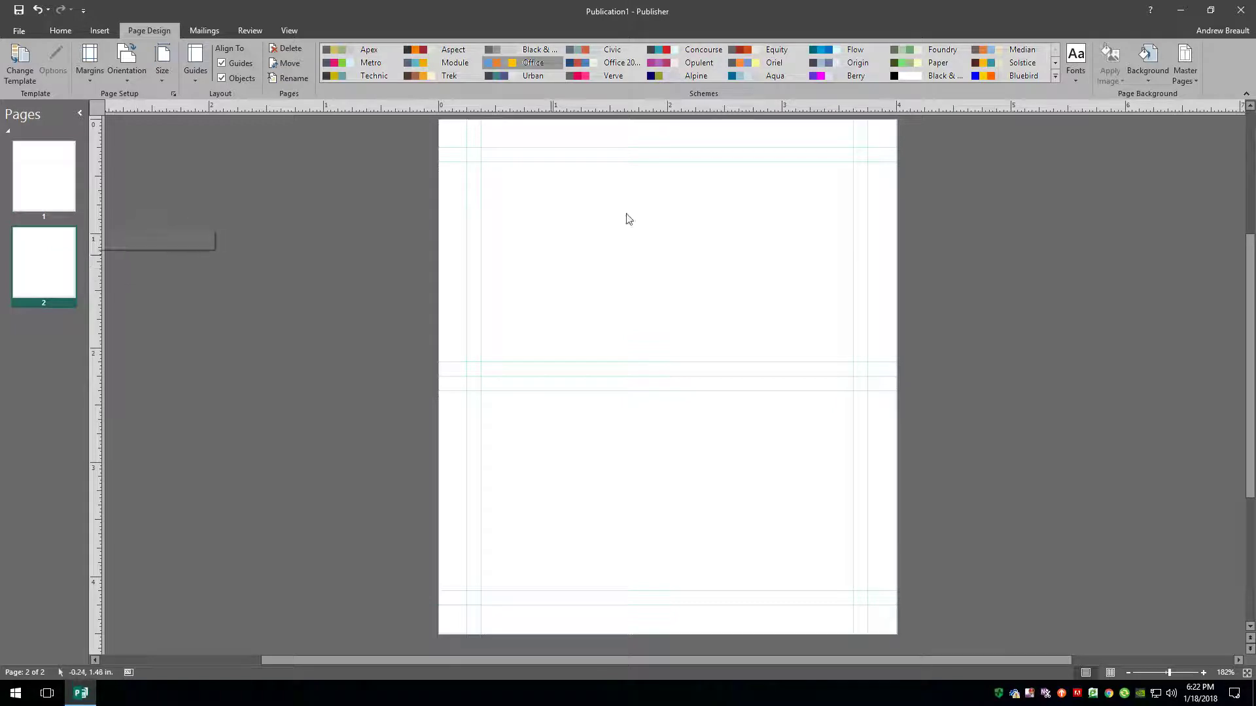
{"action": "left_click", "coordinate": [65, 183]}
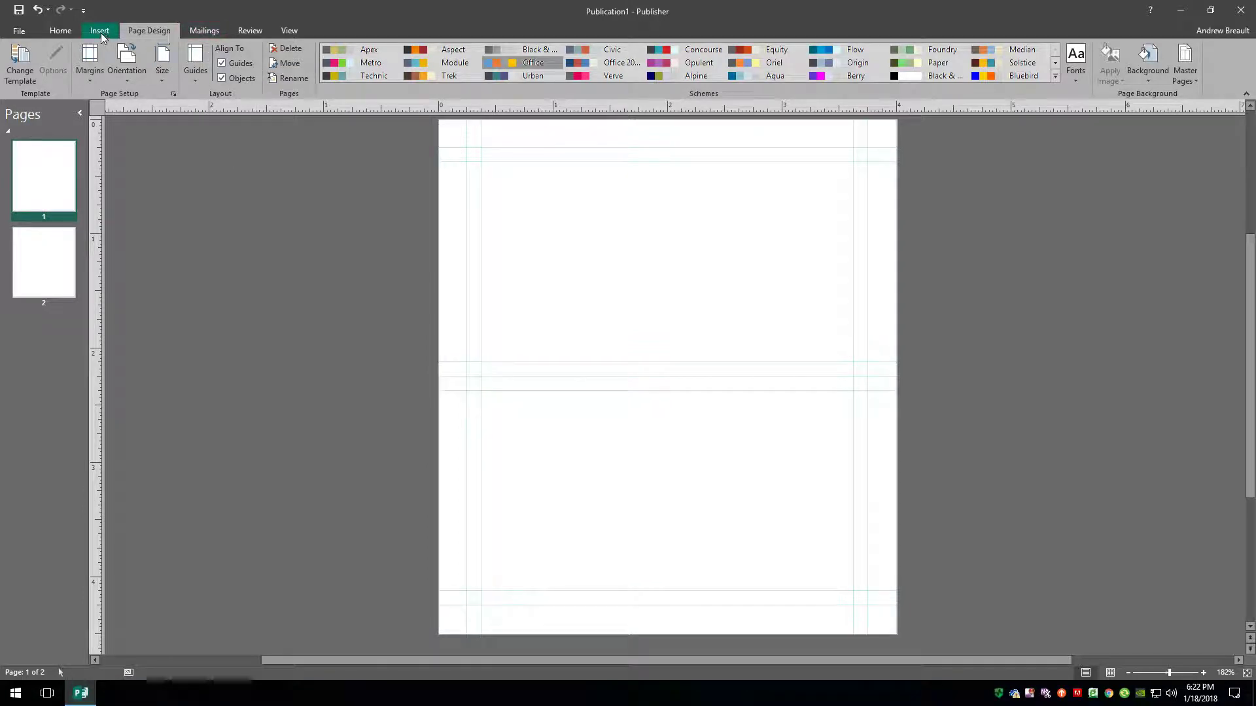
Draw a blue 3.26 × 1.75 in rectangle across the lower half between guides, with no outline.
{"action": "left_click", "coordinate": [100, 31]}
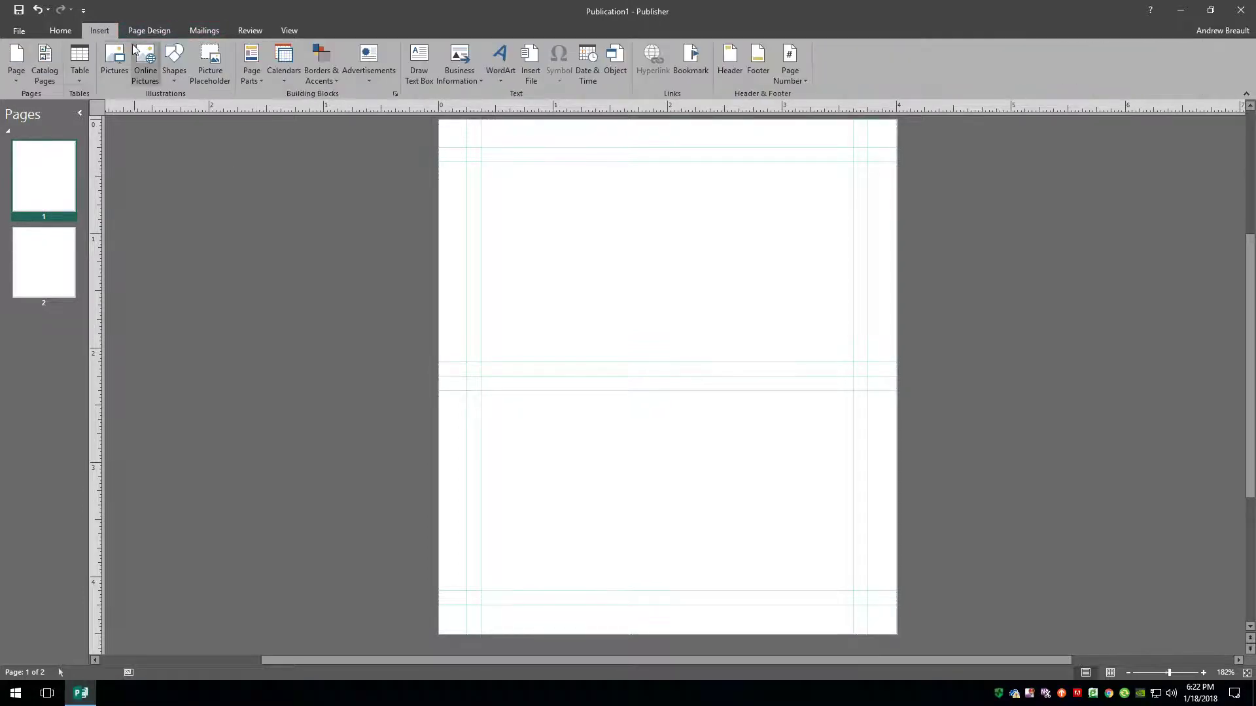
{"action": "left_click", "coordinate": [60, 31]}
{"action": "left_click", "coordinate": [533, 55]}
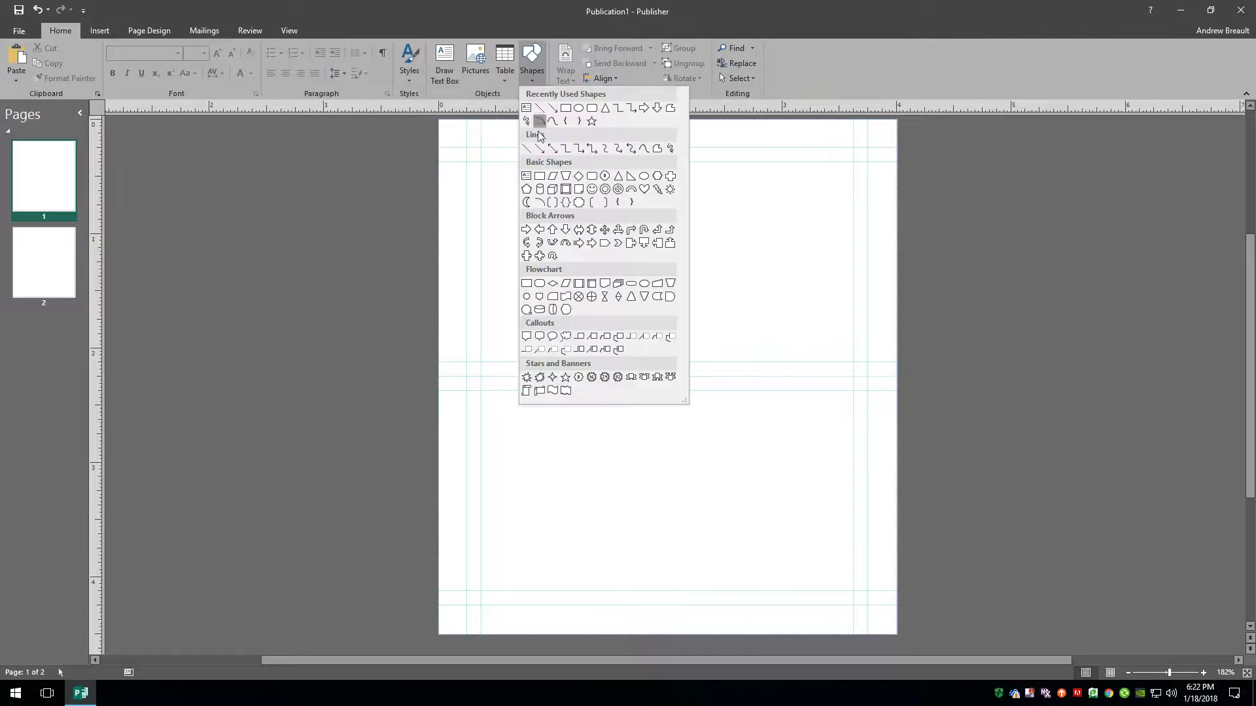
{"action": "left_click", "coordinate": [566, 109]}
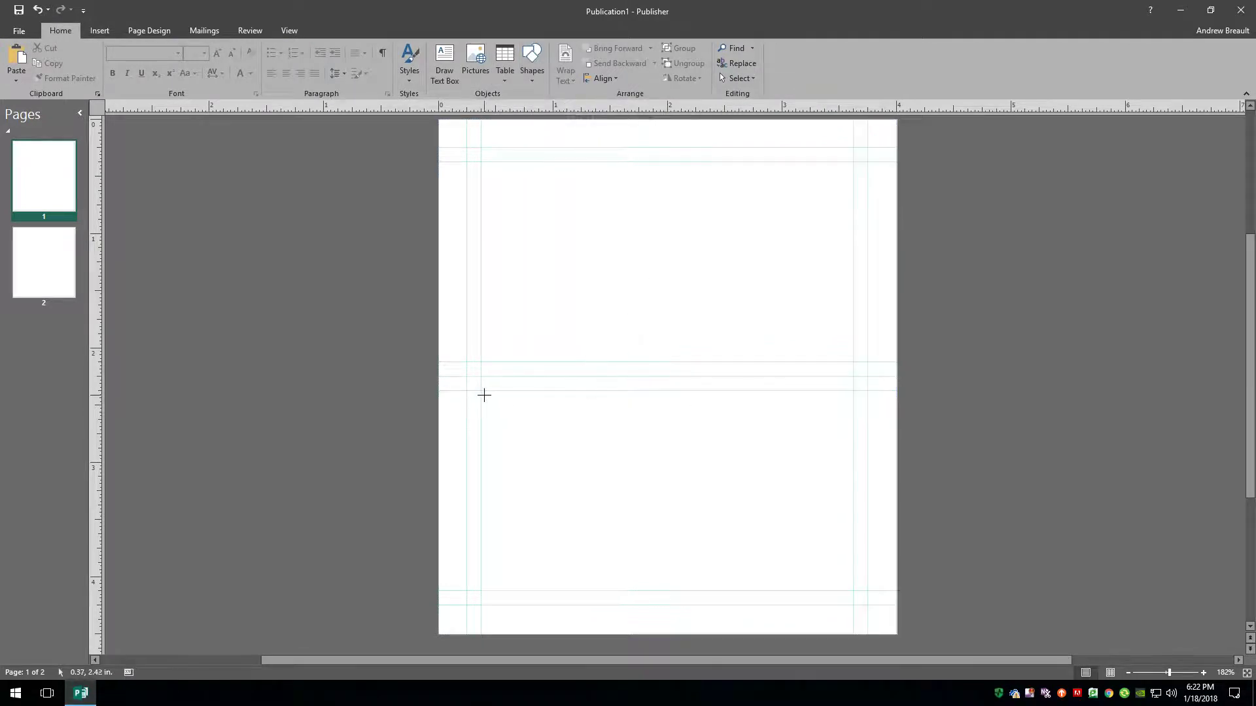
{"action": "left_click_drag", "start_coordinate": [481, 391], "coordinate": [853, 591]}
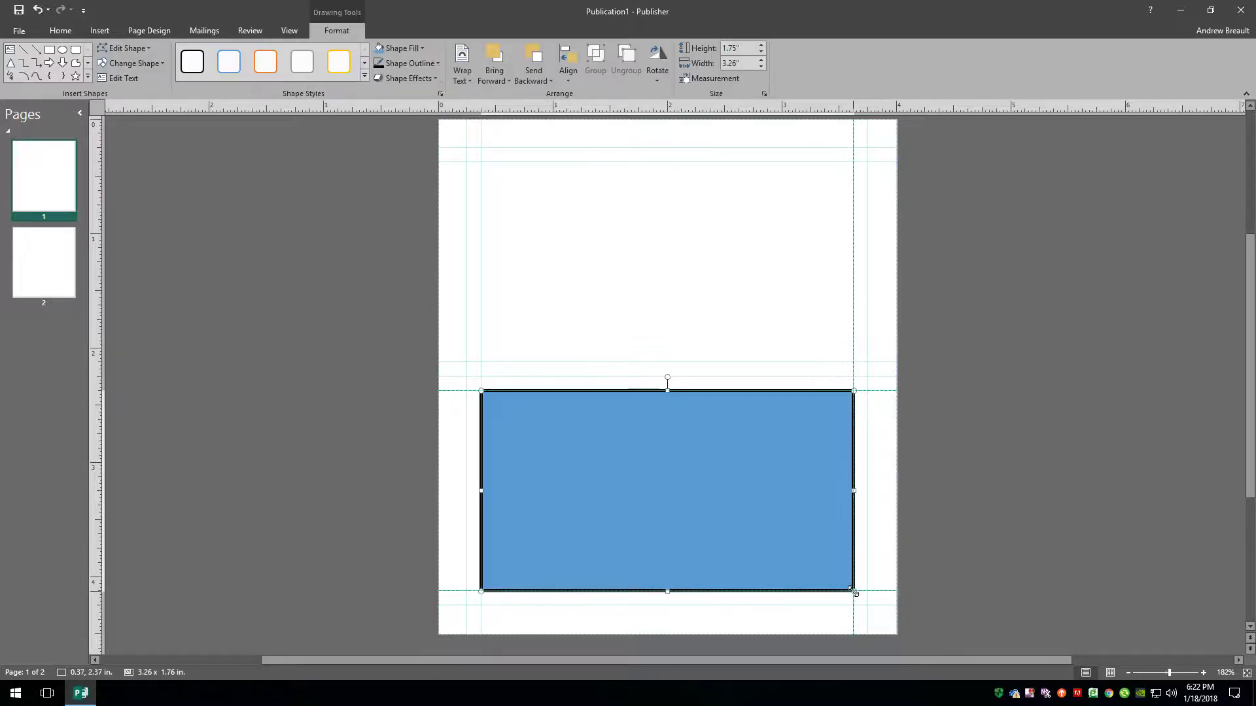
{"action": "left_click", "coordinate": [433, 62]}
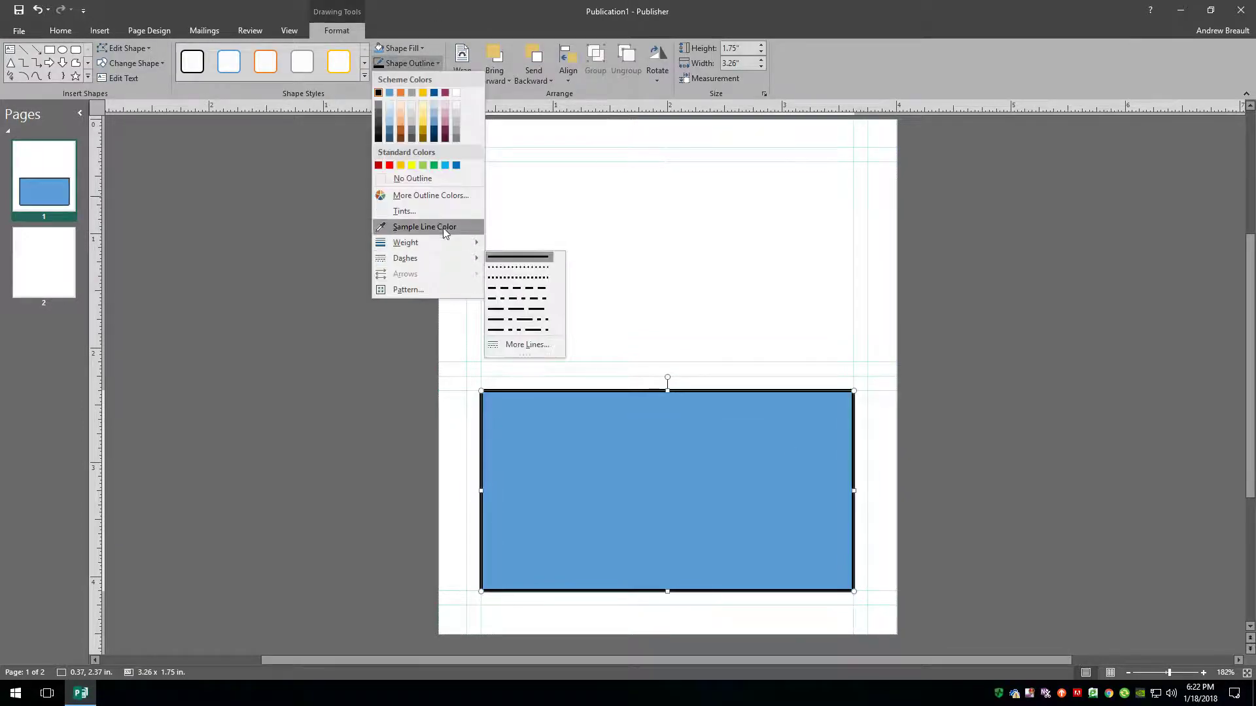
{"action": "left_click", "coordinate": [440, 178]}
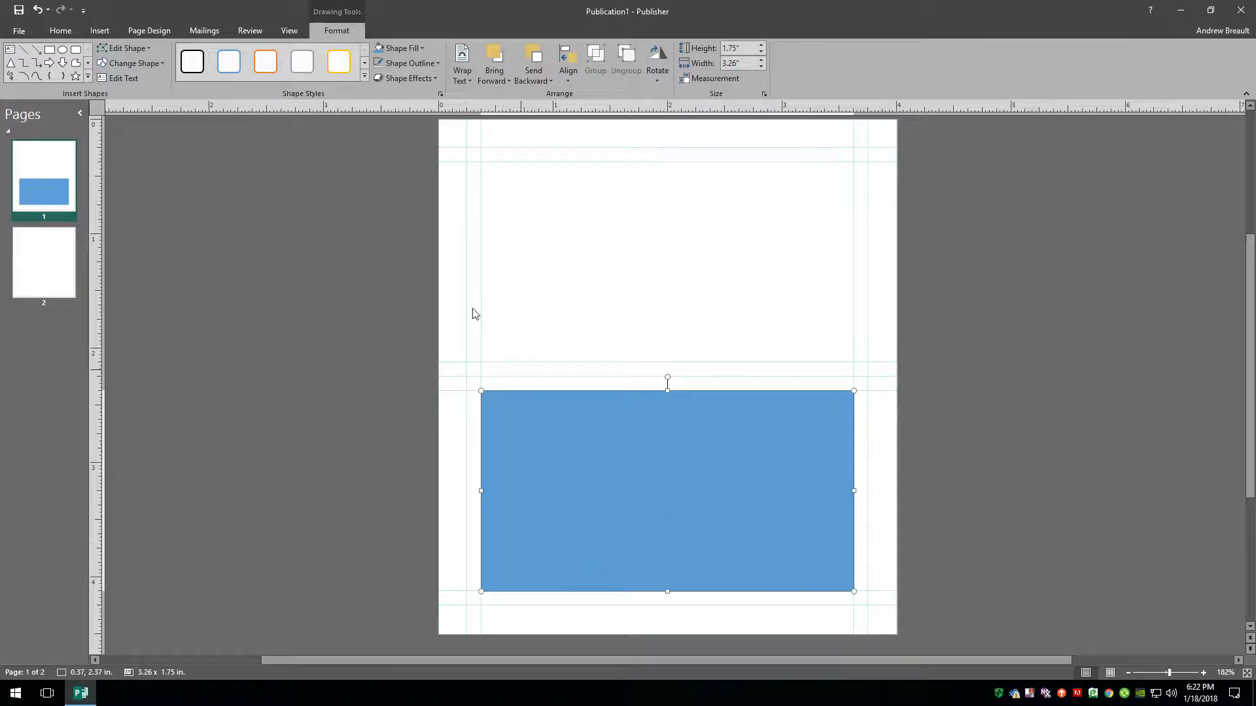
{"action": "left_click", "coordinate": [74, 33]}
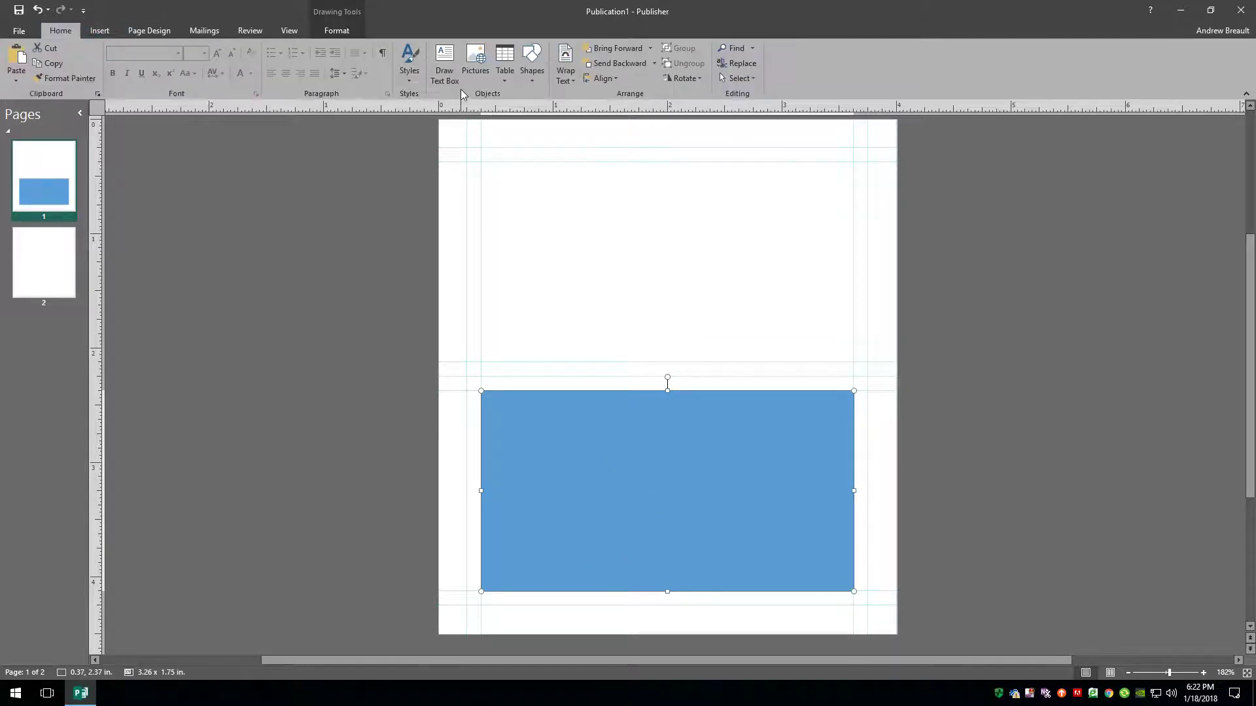
Add a text box on the rectangle reading 'Front' in white 22 pt Arial Black.
{"action": "left_click", "coordinate": [444, 65]}
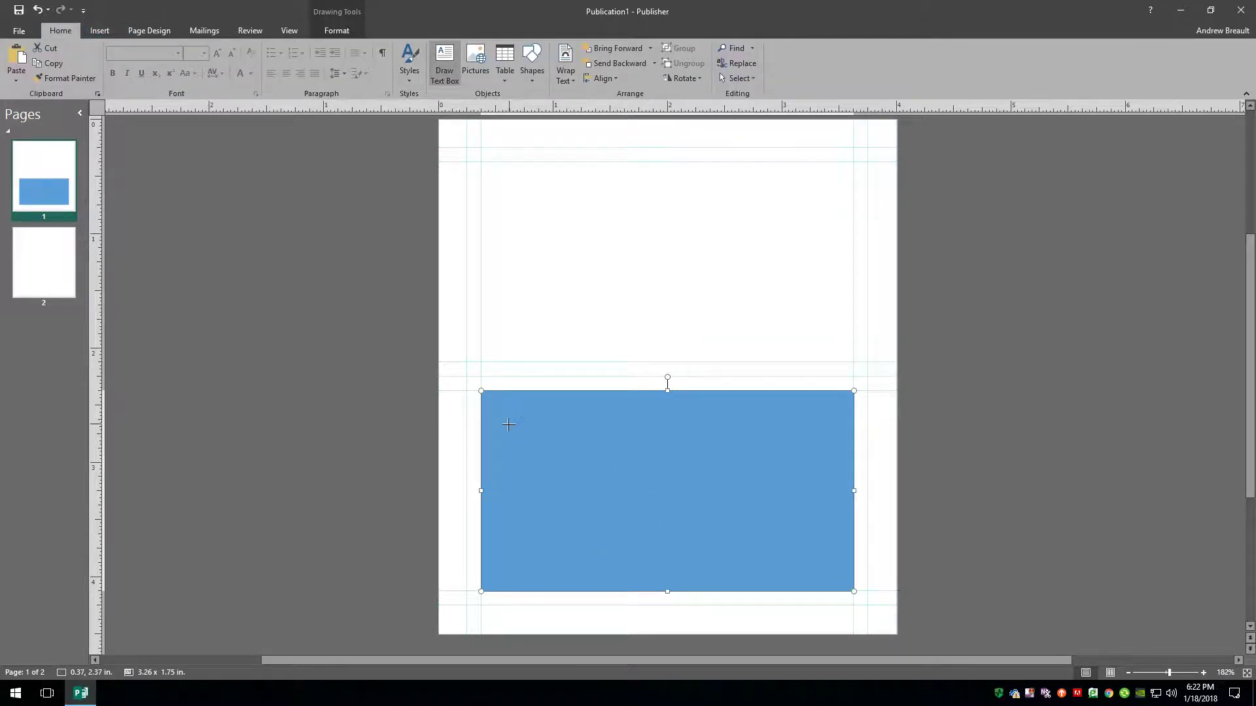
{"action": "mouse_move", "coordinate": [504, 420]}
{"action": "left_mouse_down"}
{"action": "mouse_move", "coordinate": [807, 572]}
{"action": "mouse_move", "coordinate": [834, 571]}
{"action": "left_mouse_up"}
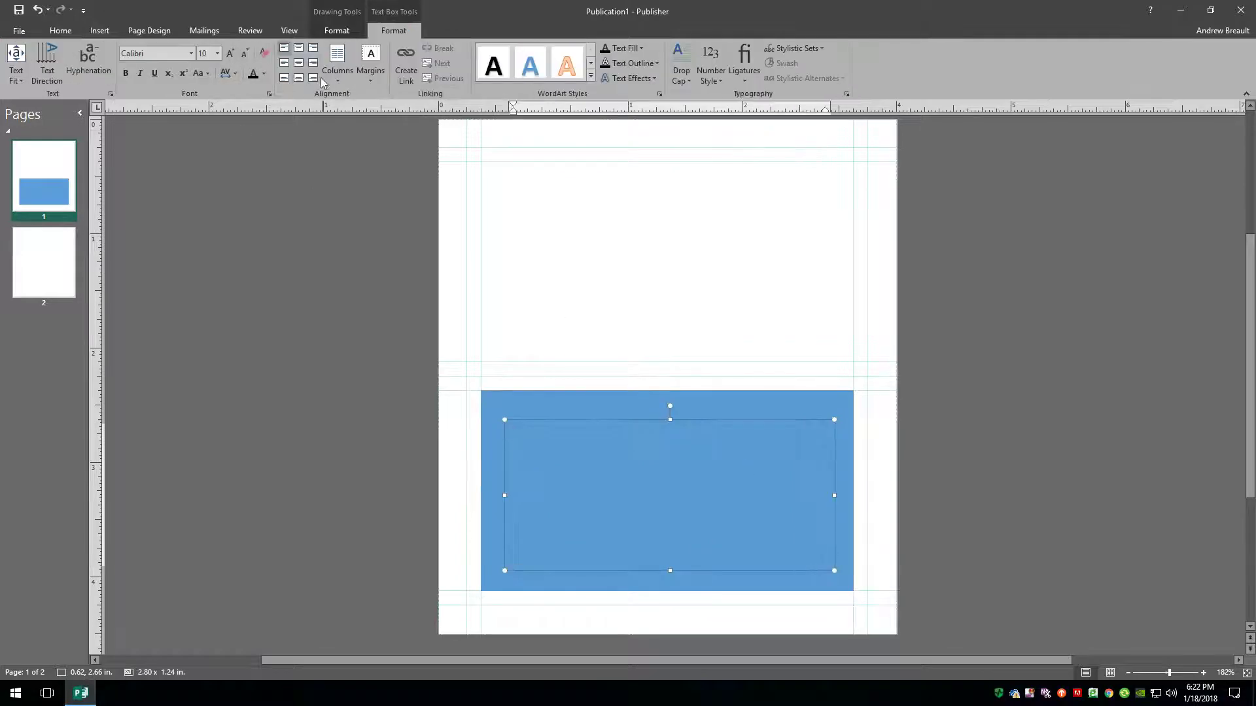
{"action": "left_click", "coordinate": [230, 53]}
{"action": "left_click", "coordinate": [230, 53]}
{"action": "left_click", "coordinate": [230, 53]}
{"action": "left_click", "coordinate": [229, 53]}
{"action": "left_click", "coordinate": [230, 53]}
{"action": "left_click", "coordinate": [230, 53]}
{"action": "left_click", "coordinate": [230, 53]}
{"action": "left_click", "coordinate": [192, 55]}
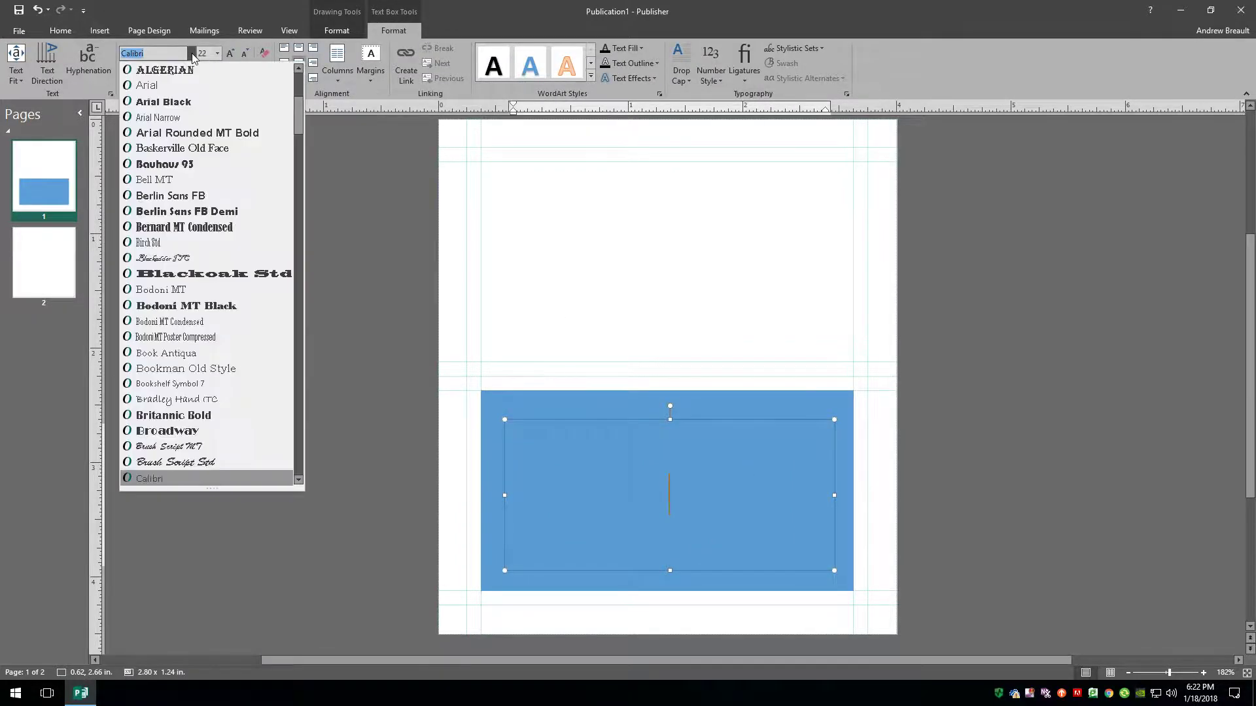
{"action": "left_click", "coordinate": [175, 99]}
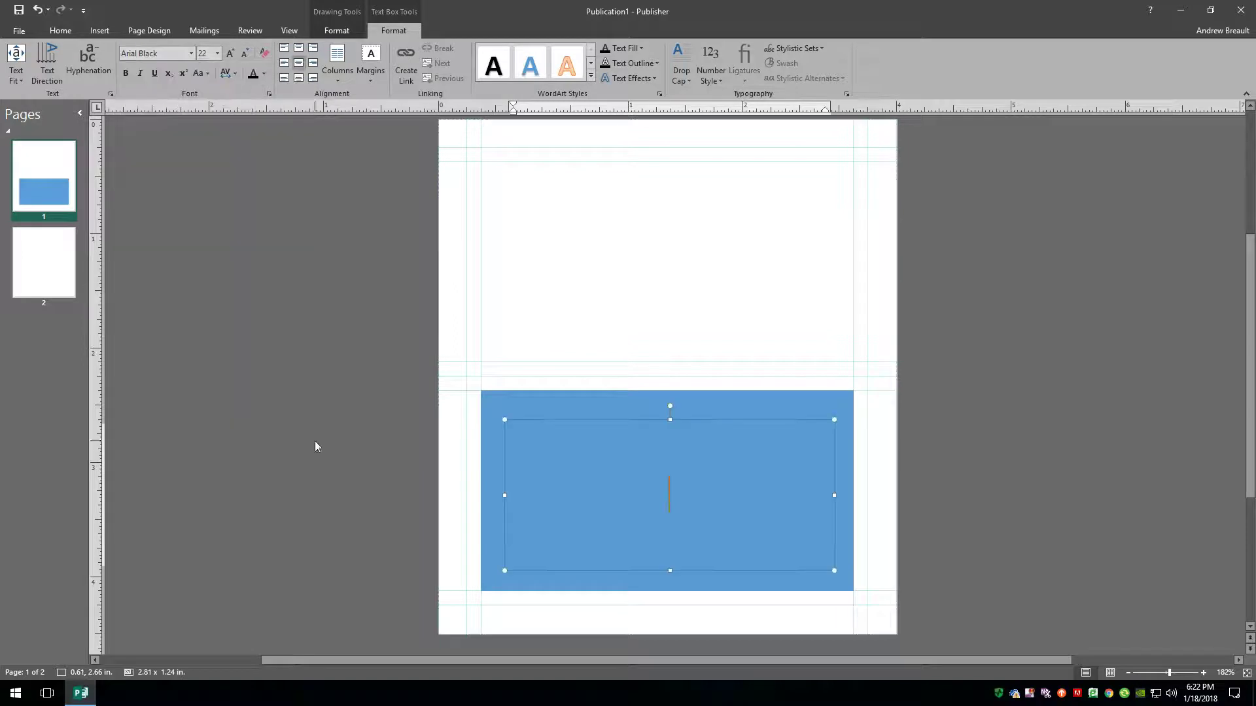
{"action": "left_click", "coordinate": [263, 73]}
{"action": "left_click", "coordinate": [329, 106]}
{"action": "type", "text": "Front"}
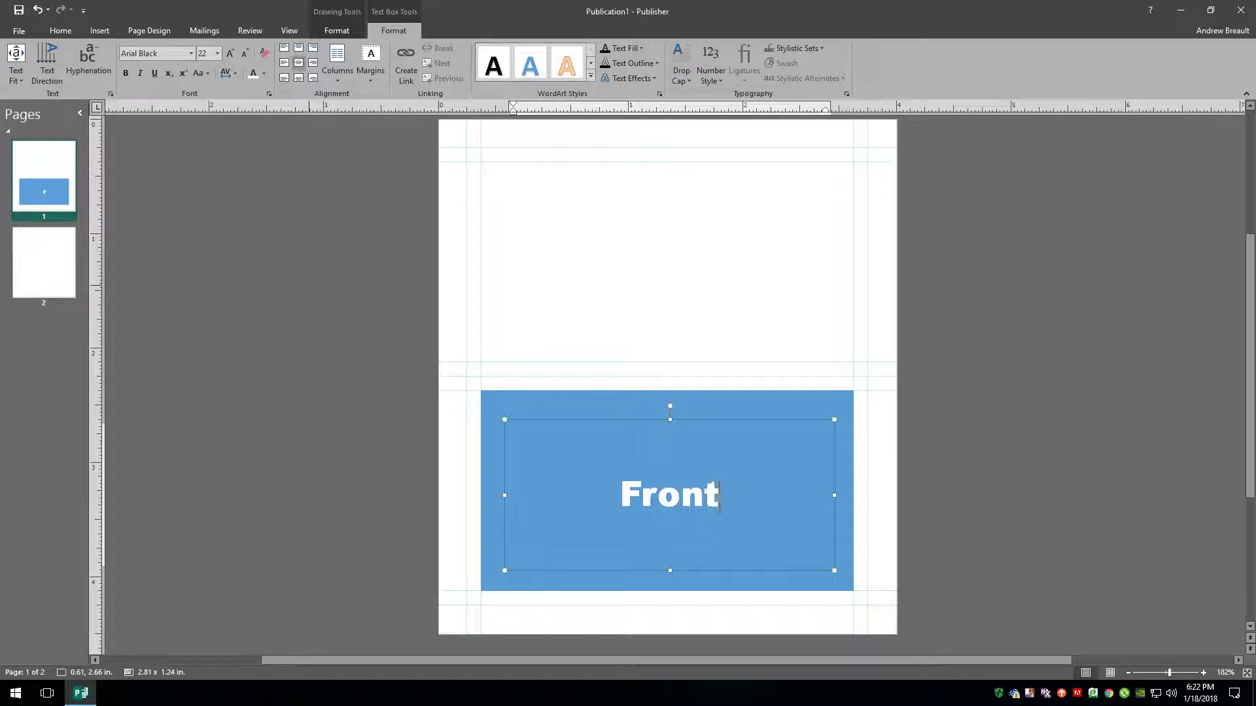
{"action": "left_click", "coordinate": [987, 475]}
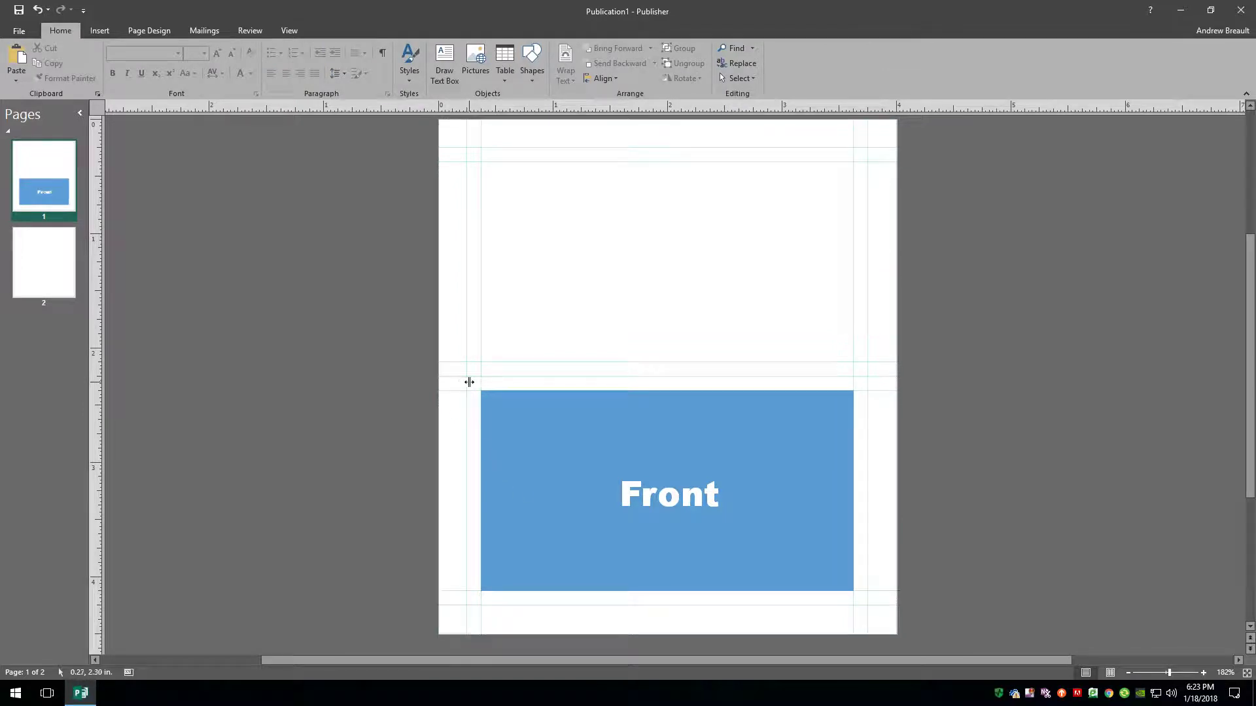
Copy the Front panel into the top half and change its label to 'Back'.
{"action": "key", "text": "ctrl+a"}
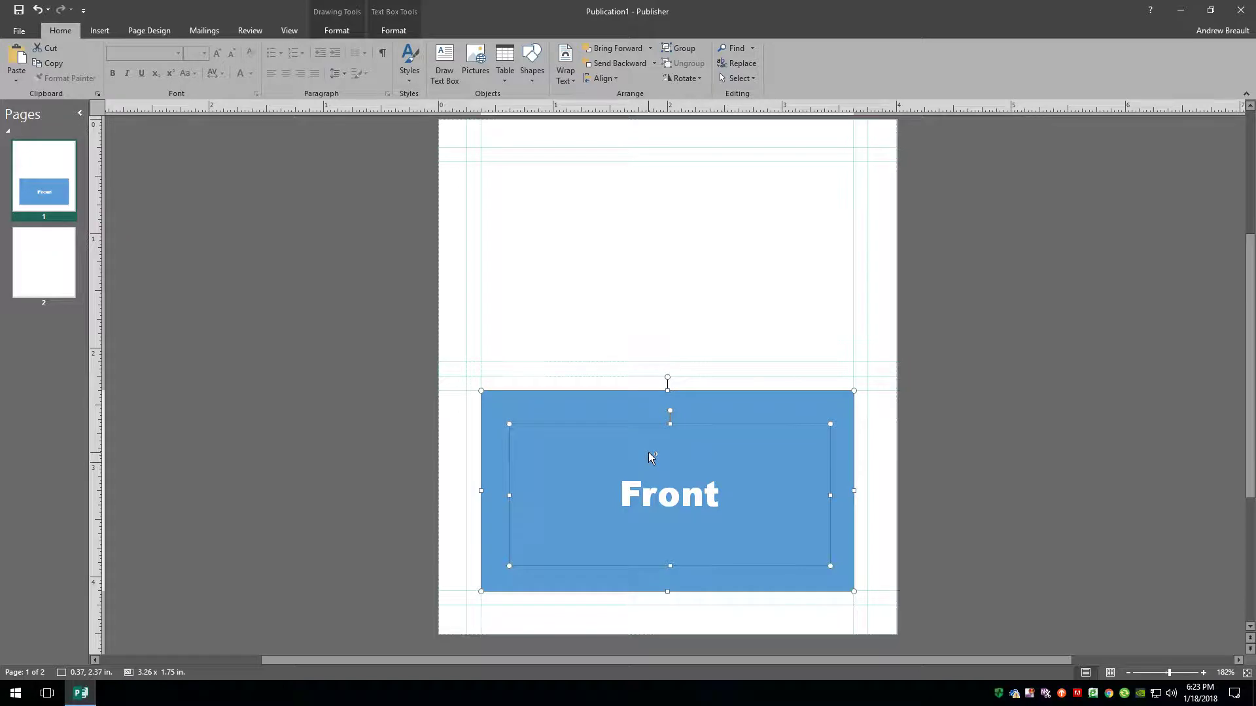
{"action": "left_click_drag", "start_coordinate": [649, 453], "coordinate": [643, 223]}
{"action": "double_click", "coordinate": [682, 273]}
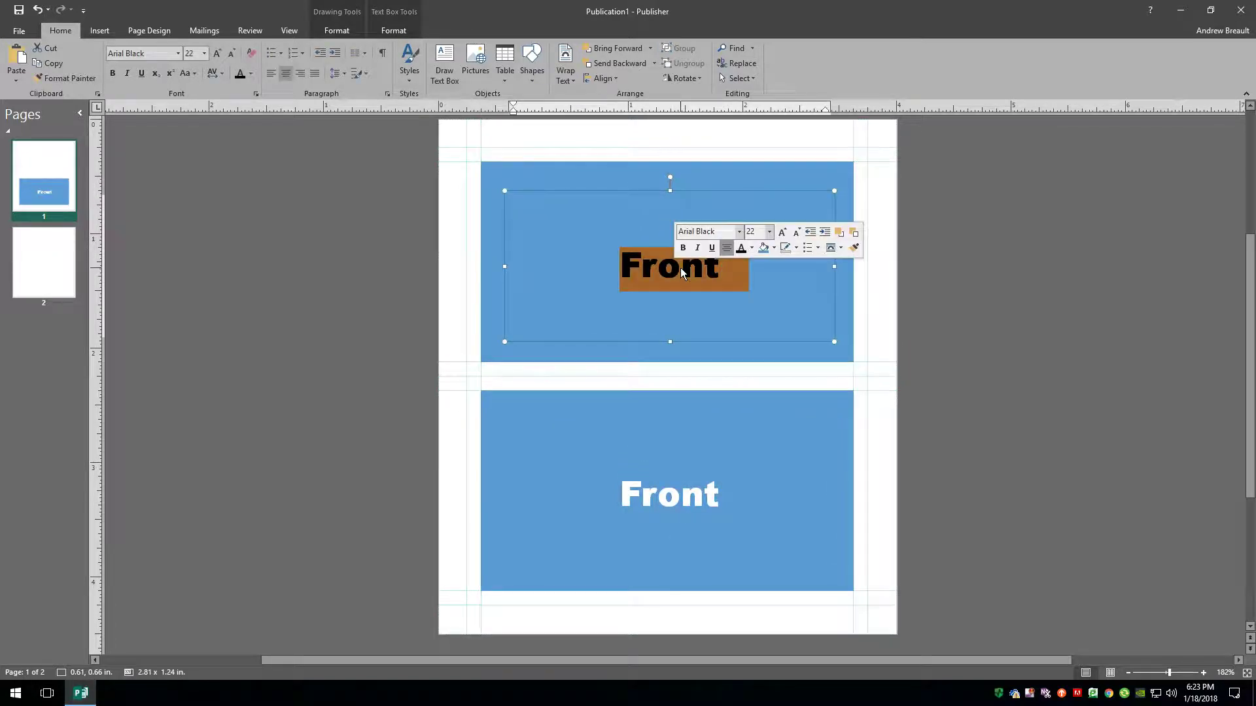
{"action": "type", "text": "b"}
{"action": "key", "text": "BackSpace"}
{"action": "type", "text": "Ba"}
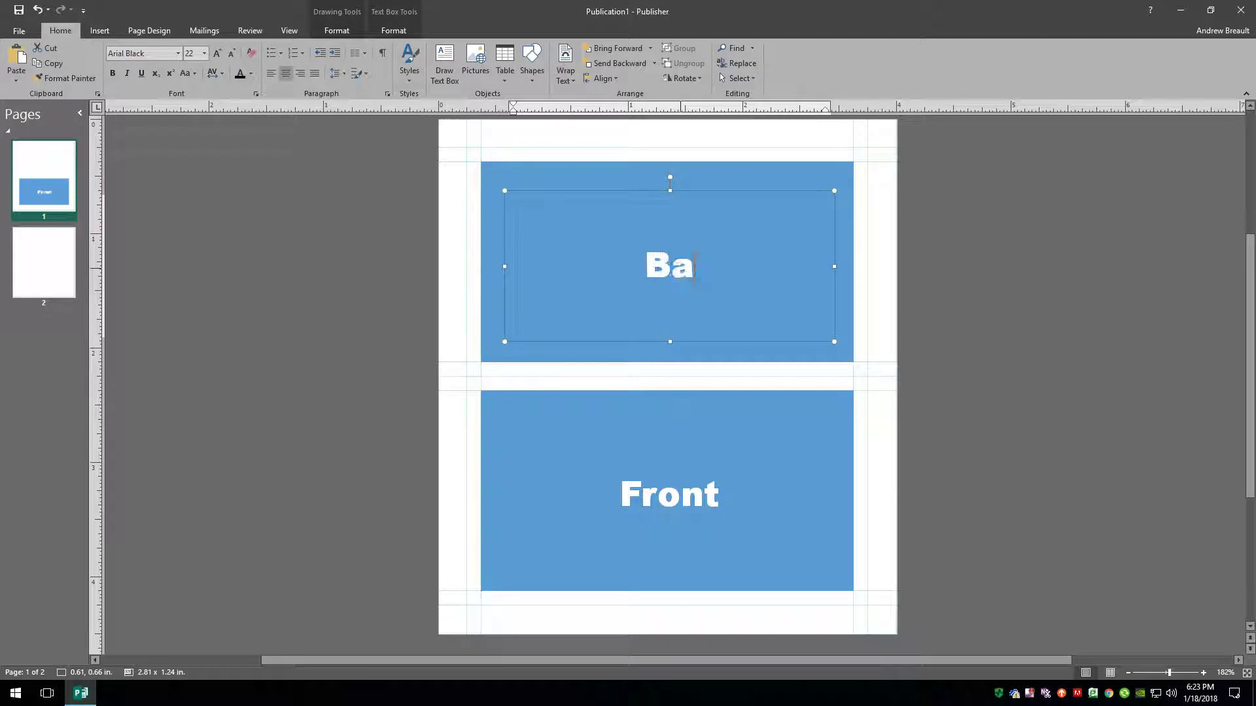
{"action": "type", "text": "ck"}
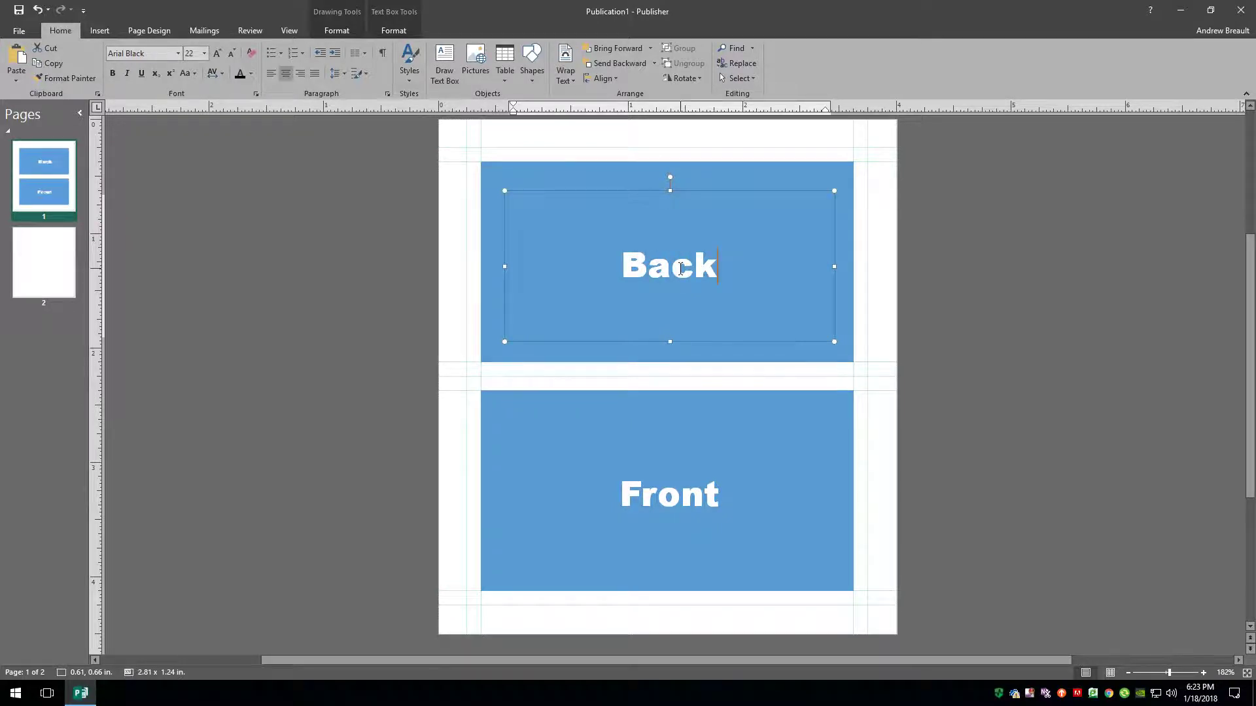
Rotate the Back label 180° so it reads upside down.
{"action": "scroll", "coordinate": [678, 262], "scroll_direction": "up", "scroll_amount": 1}
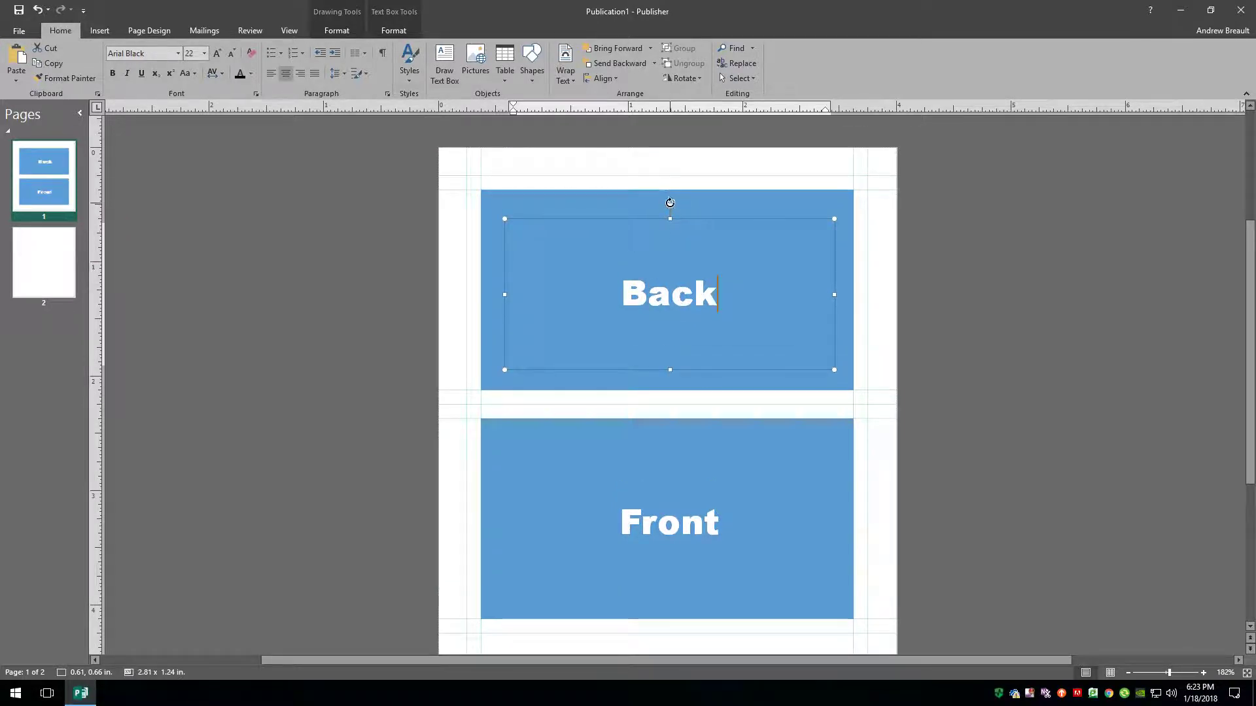
{"action": "left_click", "coordinate": [673, 205]}
{"action": "left_click_drag", "start_coordinate": [669, 209], "coordinate": [682, 336]}
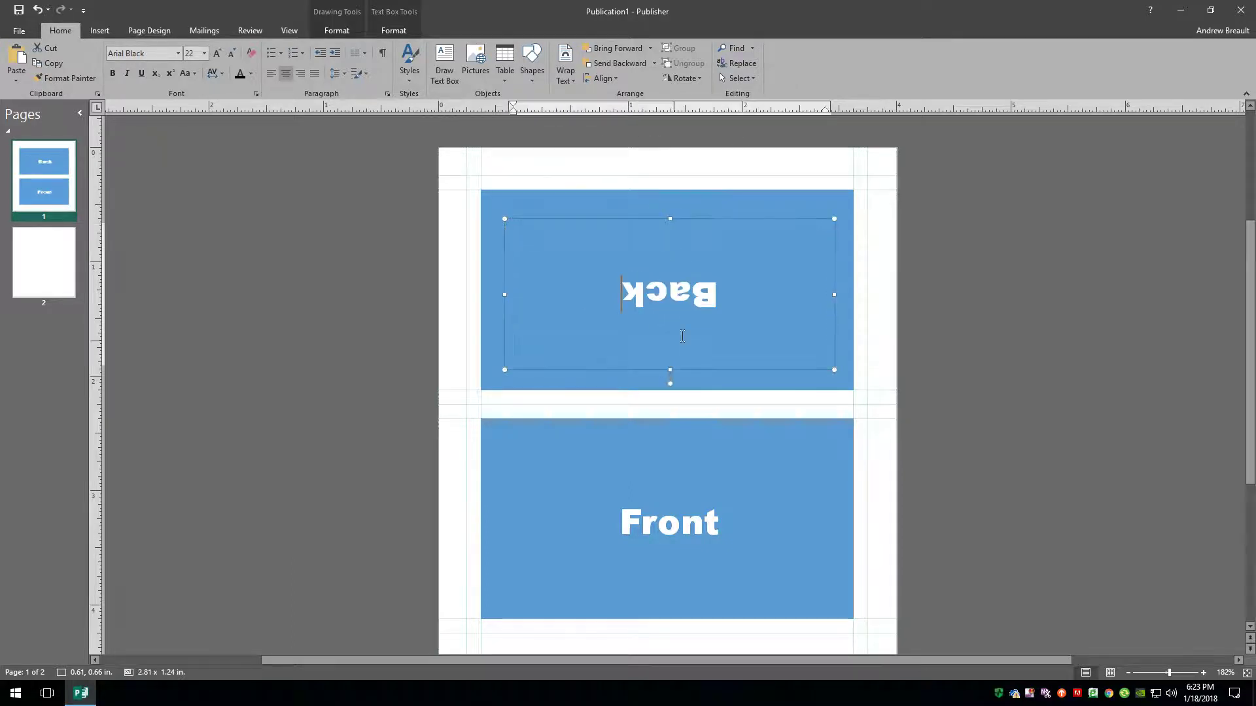
{"action": "left_click", "coordinate": [1068, 390]}
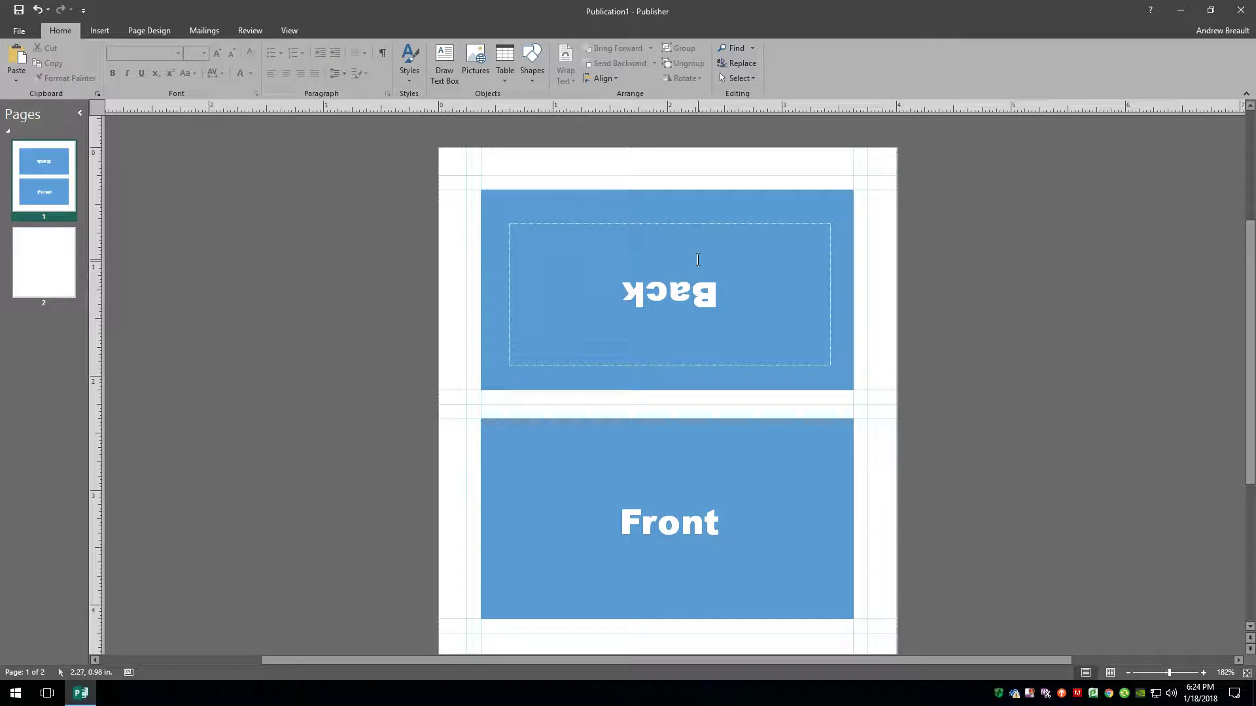
{"action": "left_click", "coordinate": [685, 293]}
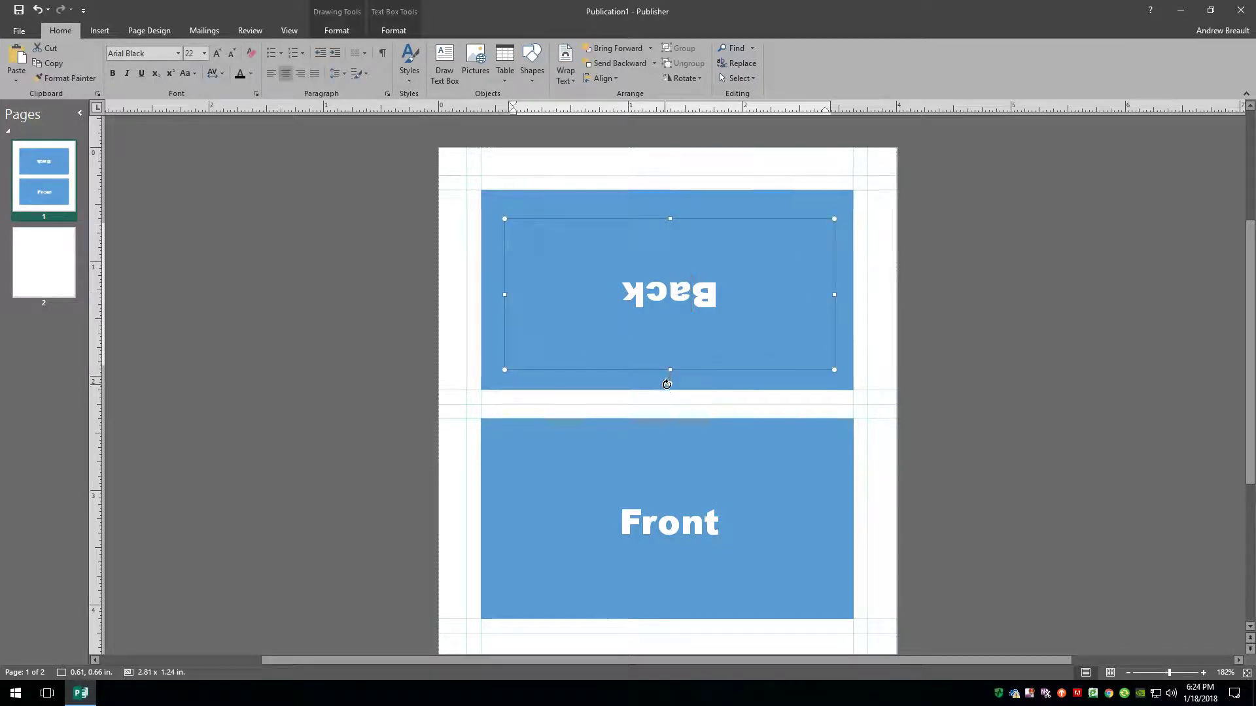
{"action": "mouse_move", "coordinate": [670, 384]}
{"action": "left_mouse_down"}
{"action": "mouse_move", "coordinate": [582, 353]}
{"action": "mouse_move", "coordinate": [569, 289]}
{"action": "mouse_move", "coordinate": [611, 210]}
{"action": "mouse_move", "coordinate": [666, 208]}
{"action": "mouse_move", "coordinate": [617, 230]}
{"action": "mouse_move", "coordinate": [634, 334]}
{"action": "mouse_move", "coordinate": [670, 359]}
{"action": "left_mouse_up"}
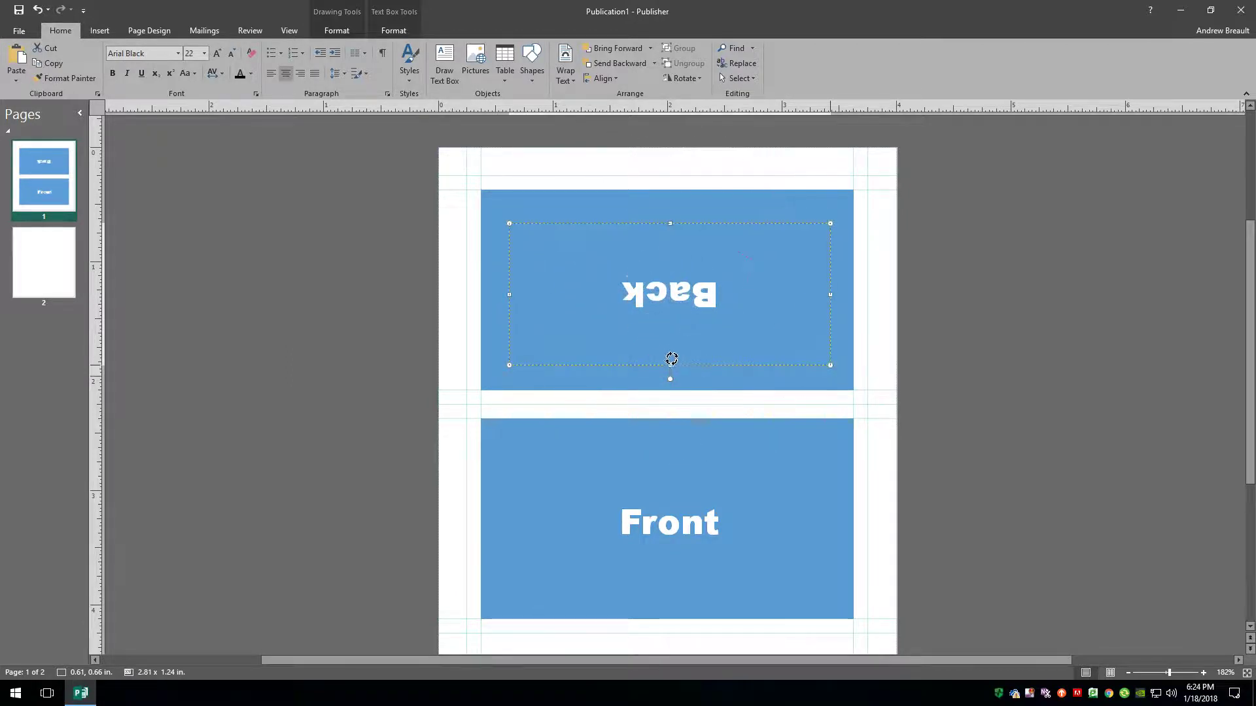
{"action": "left_click", "coordinate": [1077, 398]}
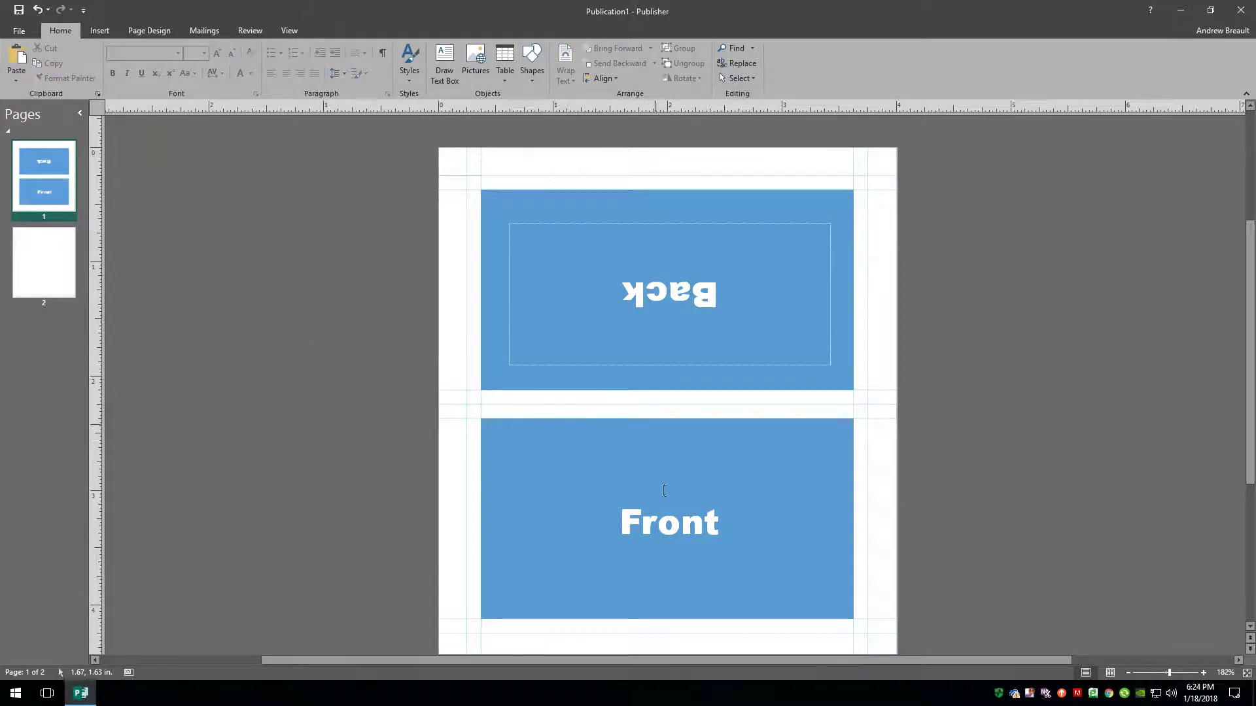
Select the blue Front box on page 1.
{"action": "left_click", "coordinate": [35, 269]}
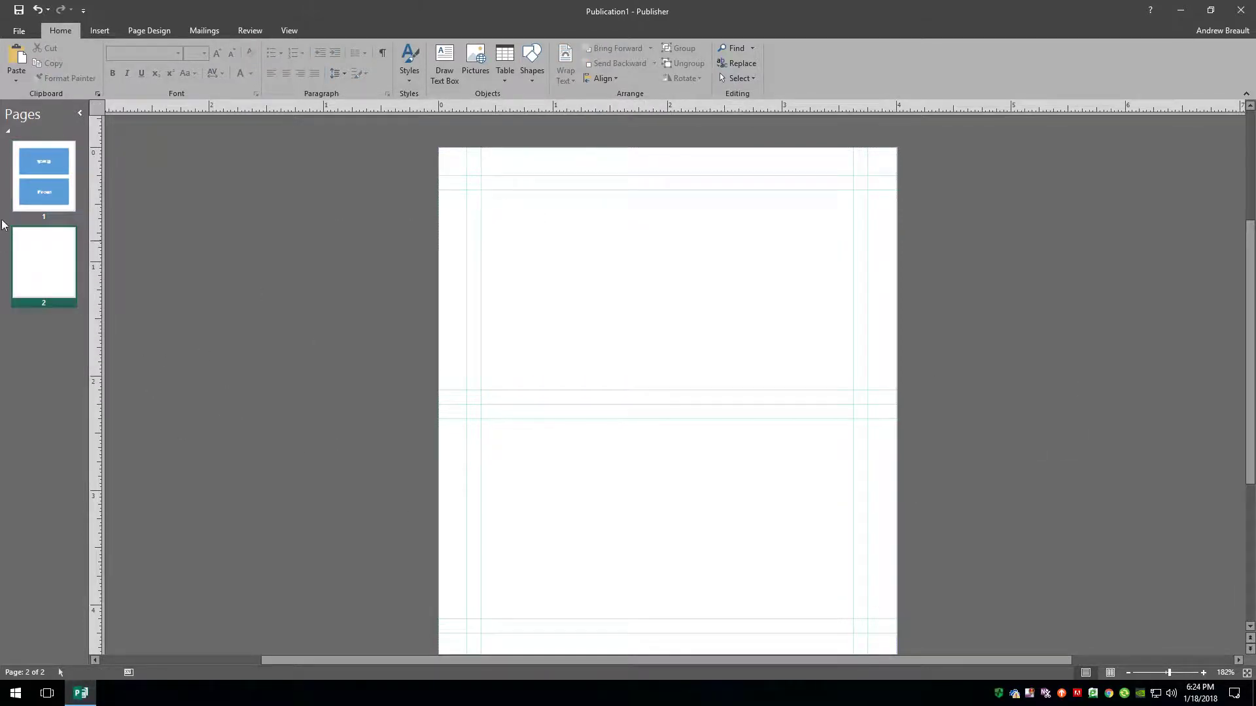
{"action": "left_click", "coordinate": [44, 175]}
{"action": "left_click", "coordinate": [44, 265]}
{"action": "key", "text": "ctrl+Page_Up"}
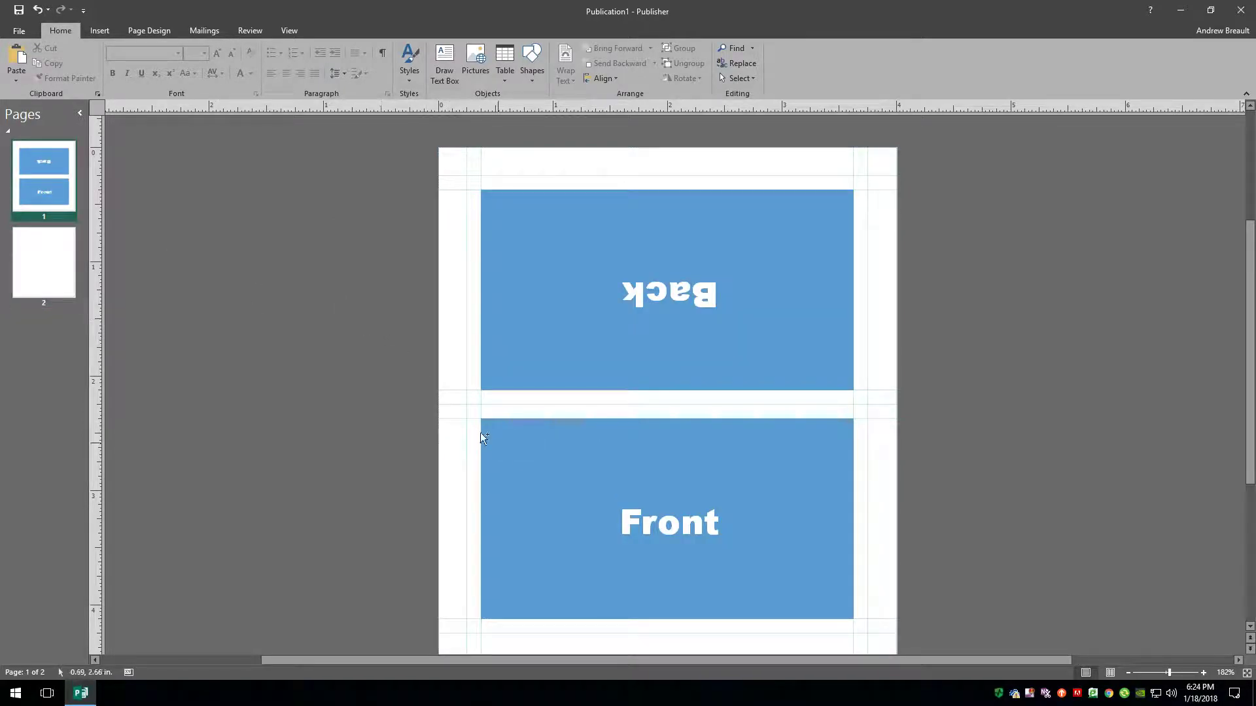
{"action": "mouse_move", "coordinate": [417, 404]}
{"action": "left_mouse_down"}
{"action": "mouse_move", "coordinate": [796, 571]}
{"action": "mouse_move", "coordinate": [900, 637]}
{"action": "left_mouse_up"}
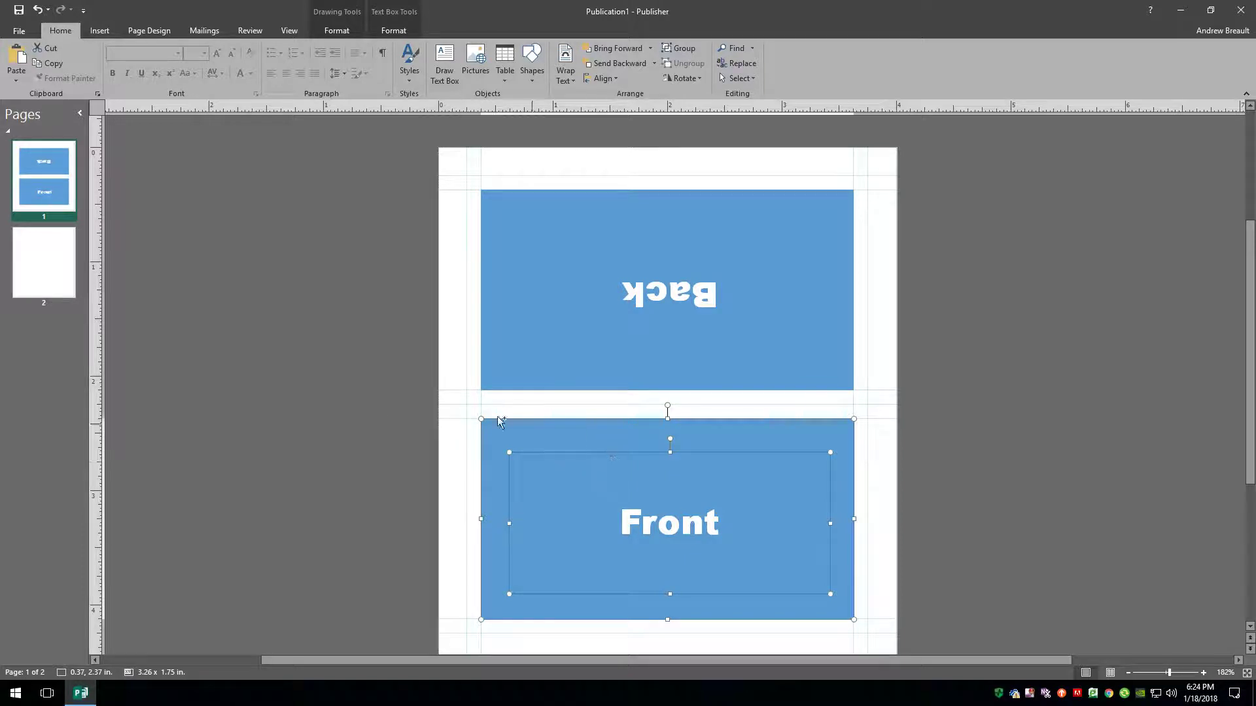
Paste the box onto page 2, stretch it to full height, and change its text to 'Inside'.
{"action": "left_click", "coordinate": [34, 280]}
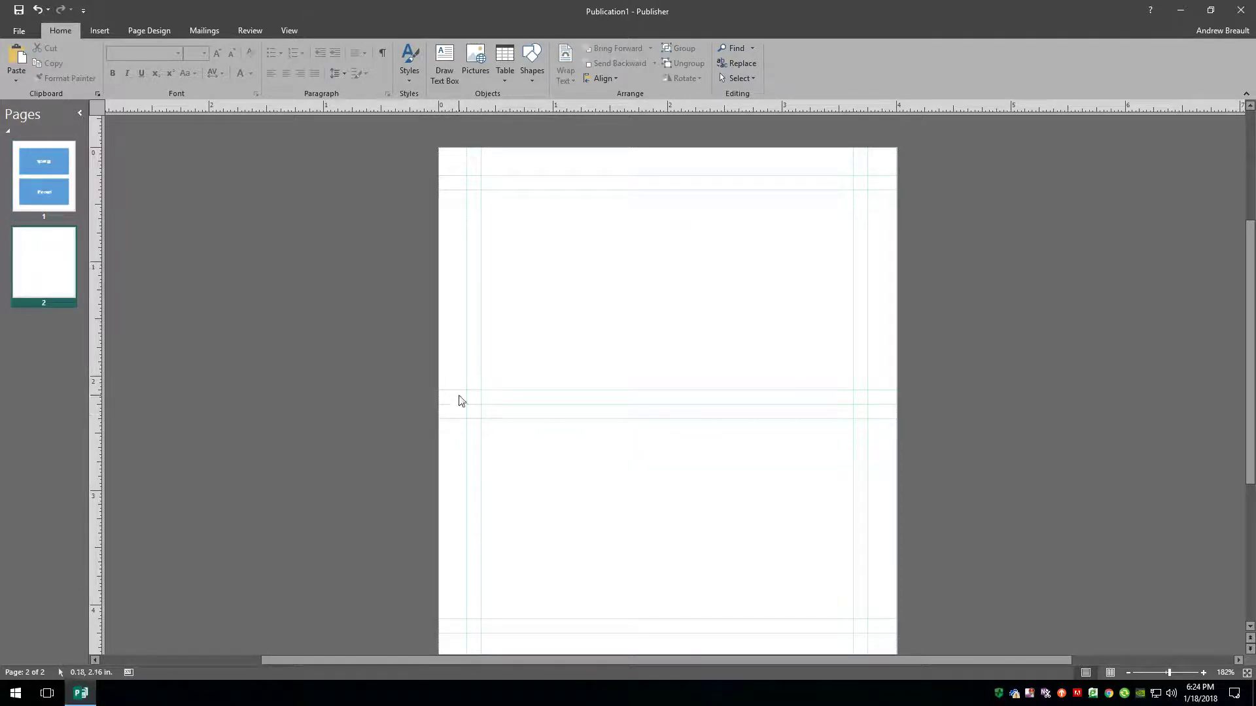
{"action": "key", "text": "ctrl+v"}
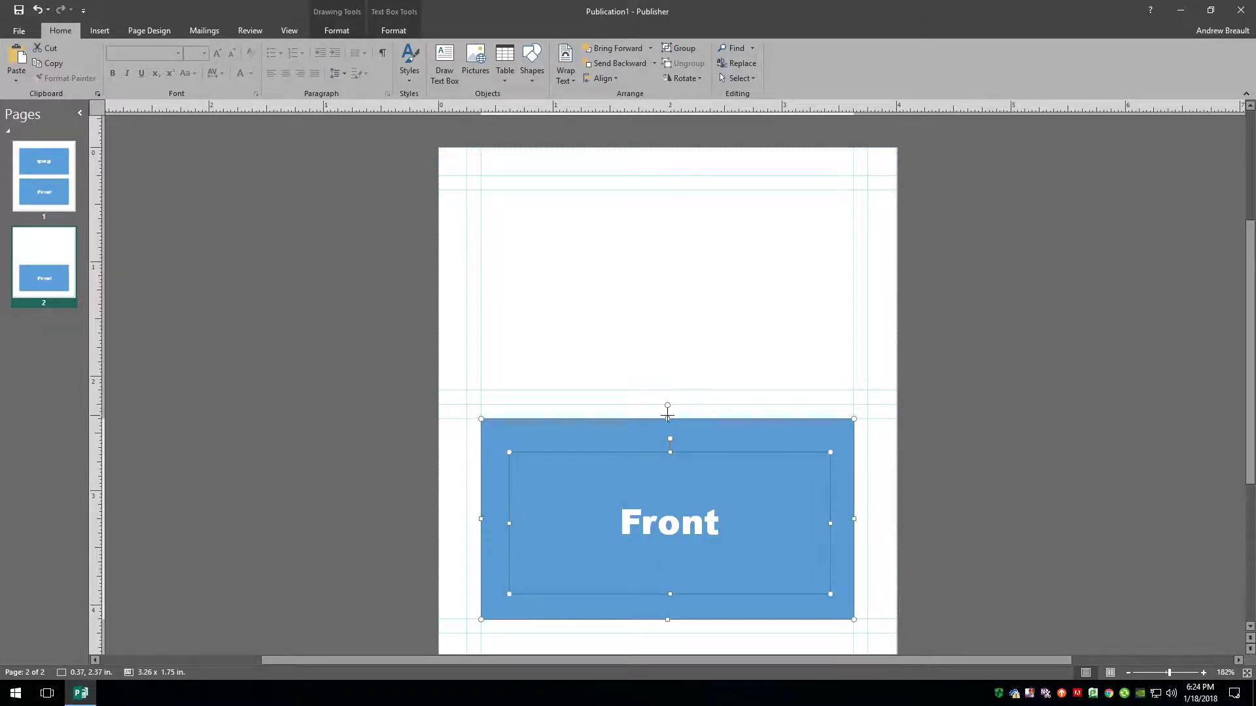
{"action": "left_click_drag", "start_coordinate": [667, 419], "coordinate": [680, 189]}
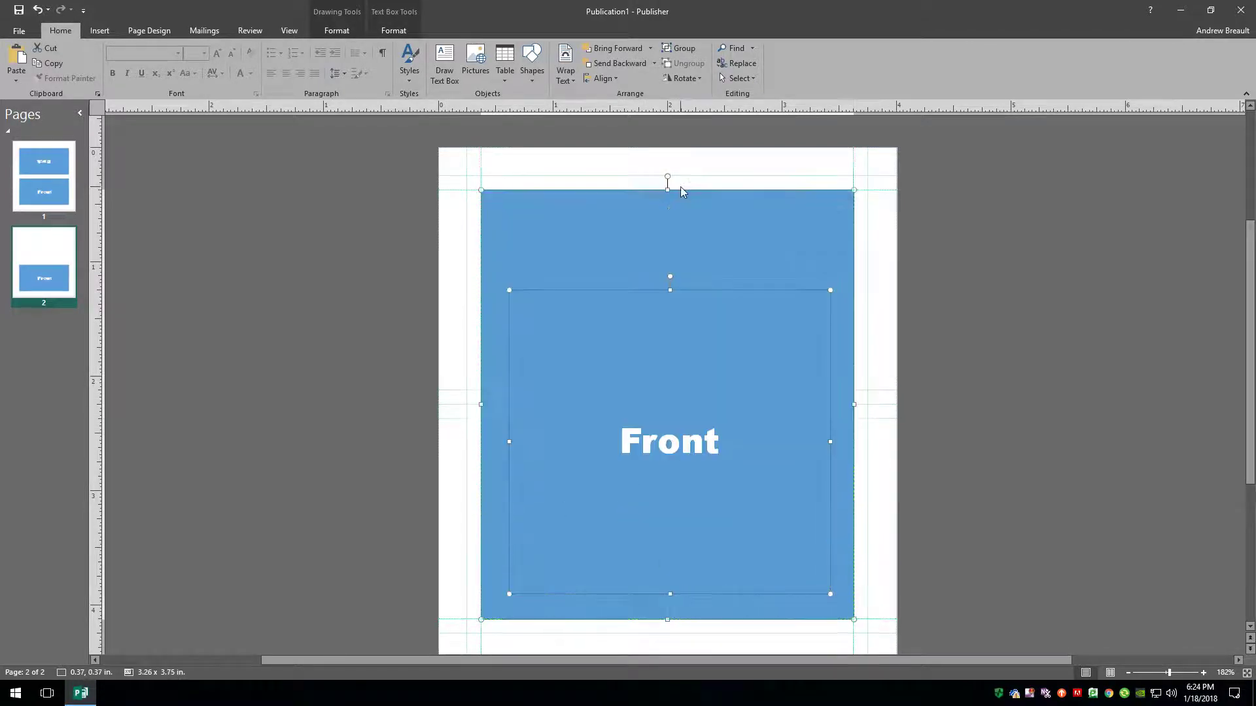
{"action": "double_click", "coordinate": [667, 448]}
{"action": "type", "text": "Ins"}
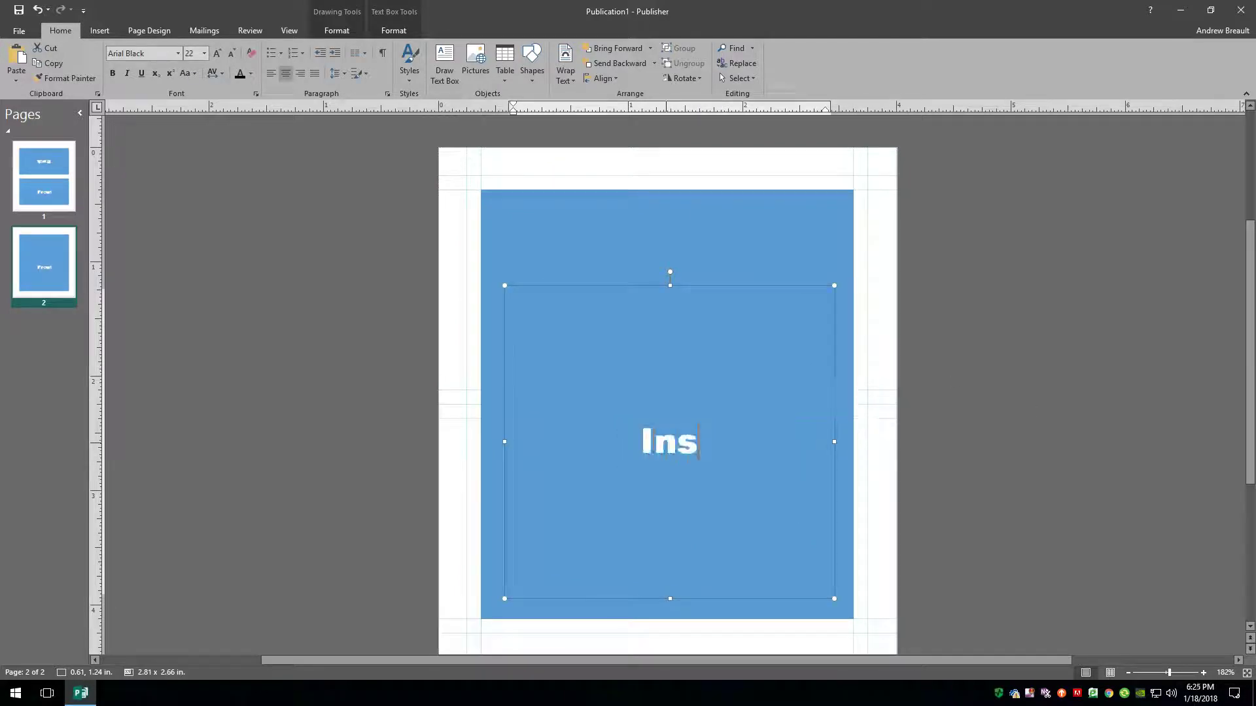
{"action": "type", "text": "ide"}
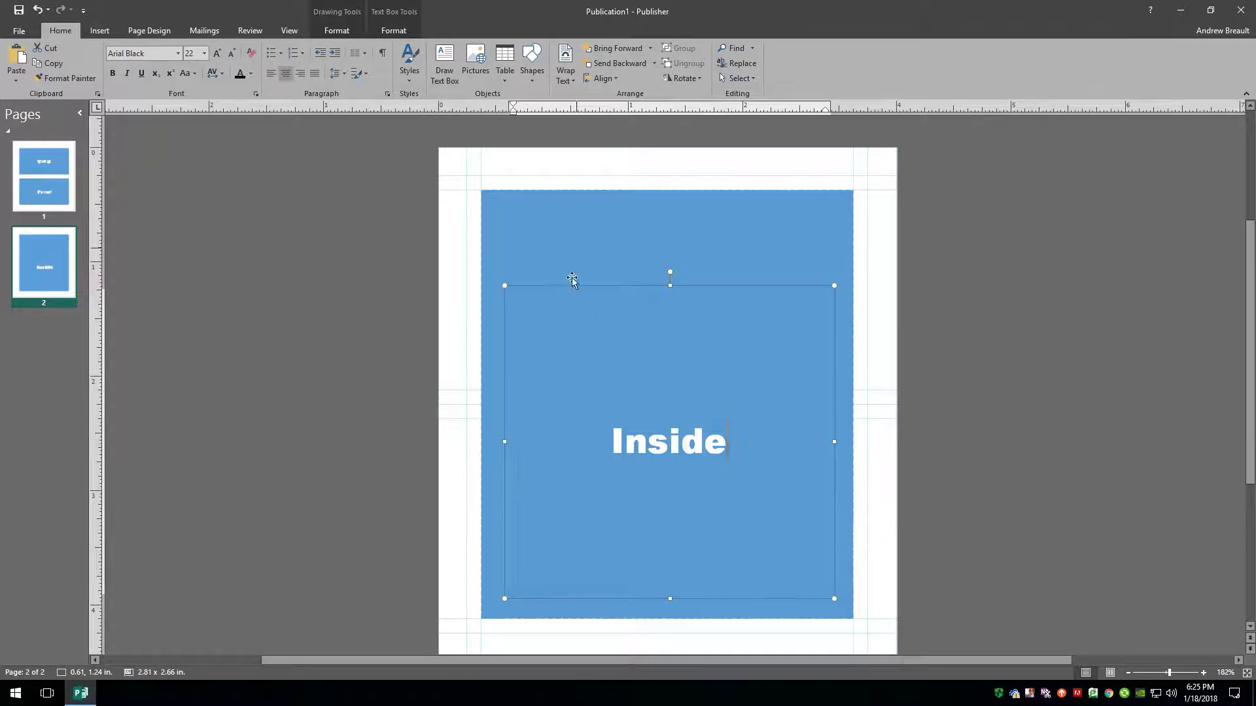
{"action": "left_click_drag", "start_coordinate": [670, 285], "coordinate": [670, 216]}
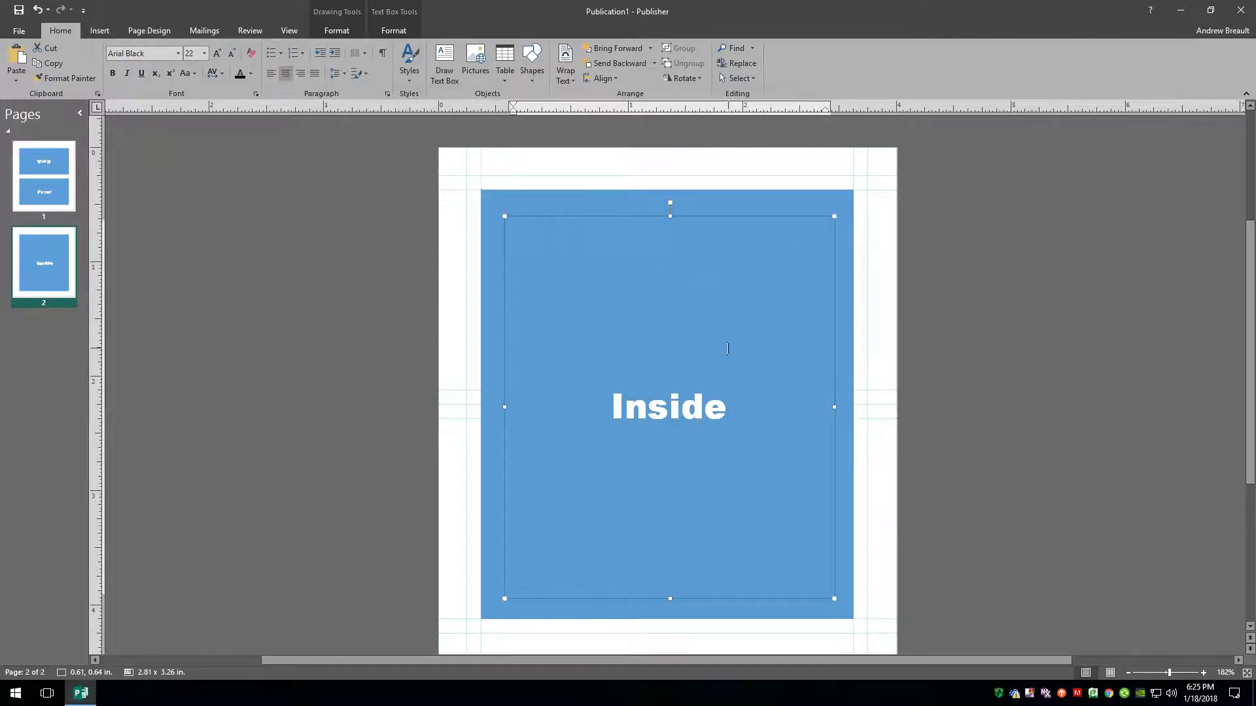
{"action": "left_click", "coordinate": [1023, 359]}
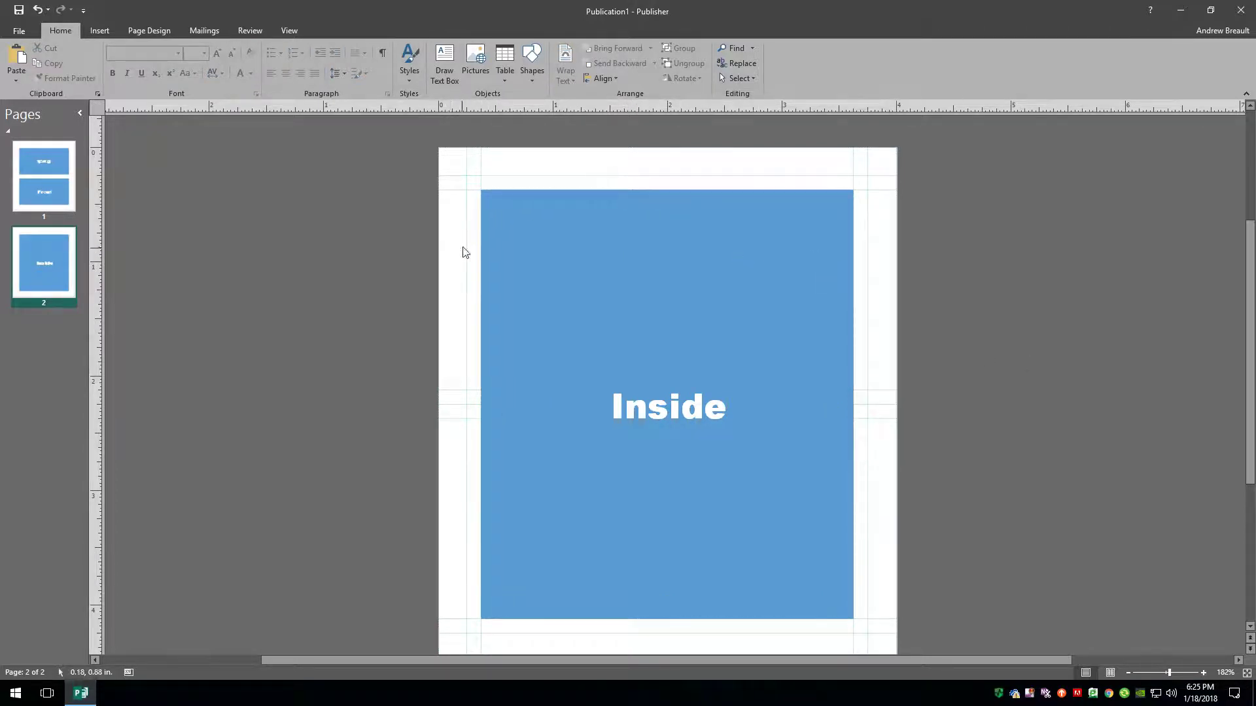
{"action": "left_click", "coordinate": [508, 213]}
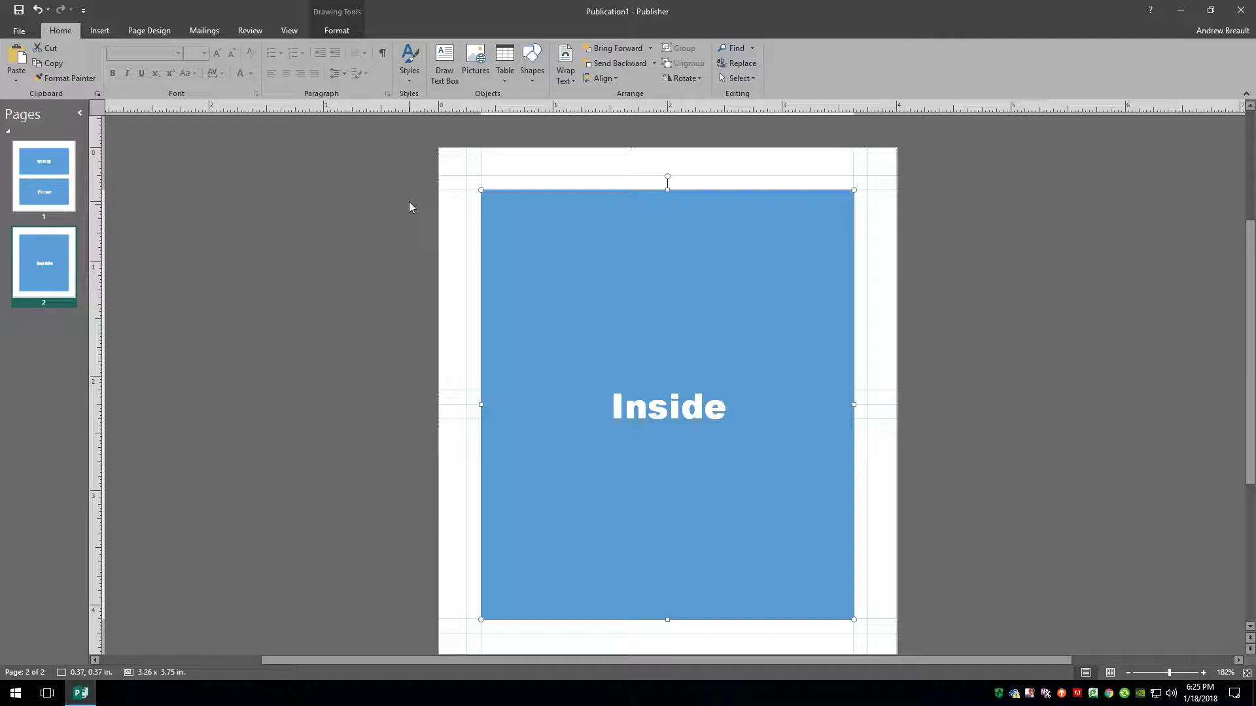
Send the blue panel back one layer and draw a horizontal line across page 2.
{"action": "right_click", "coordinate": [494, 197]}
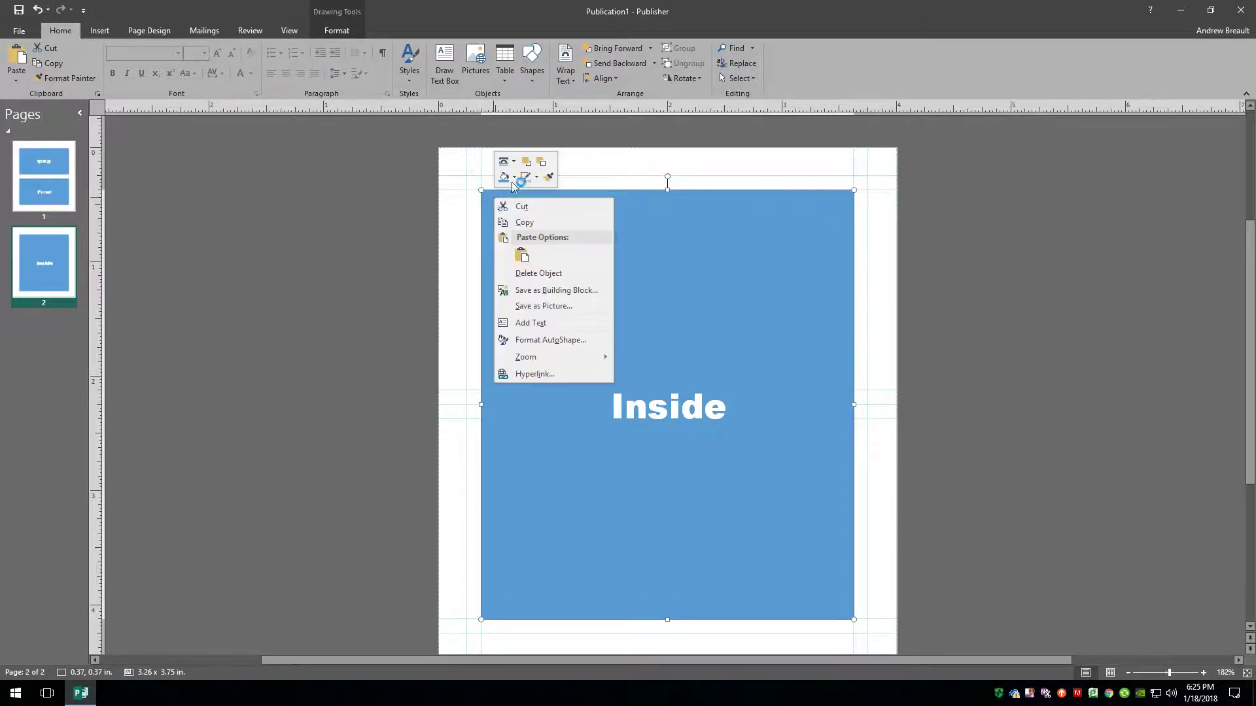
{"action": "left_click", "coordinate": [541, 163]}
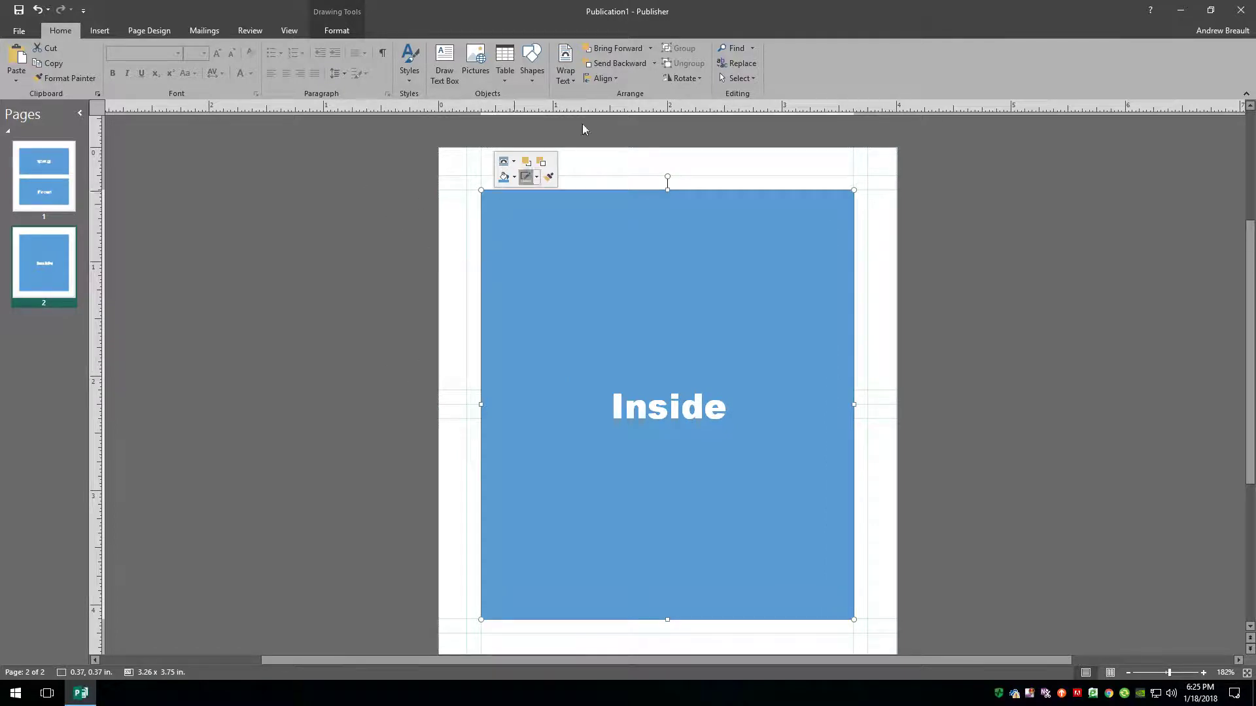
{"action": "left_click", "coordinate": [544, 81]}
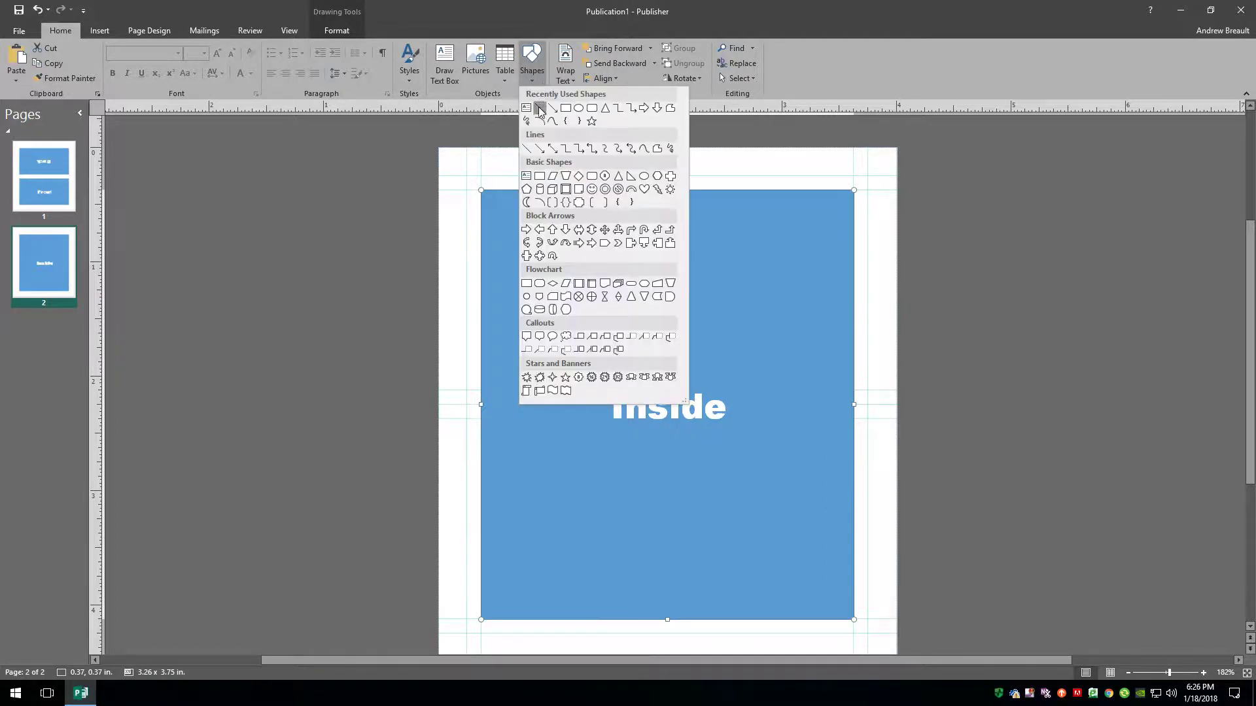
{"action": "left_click", "coordinate": [540, 108]}
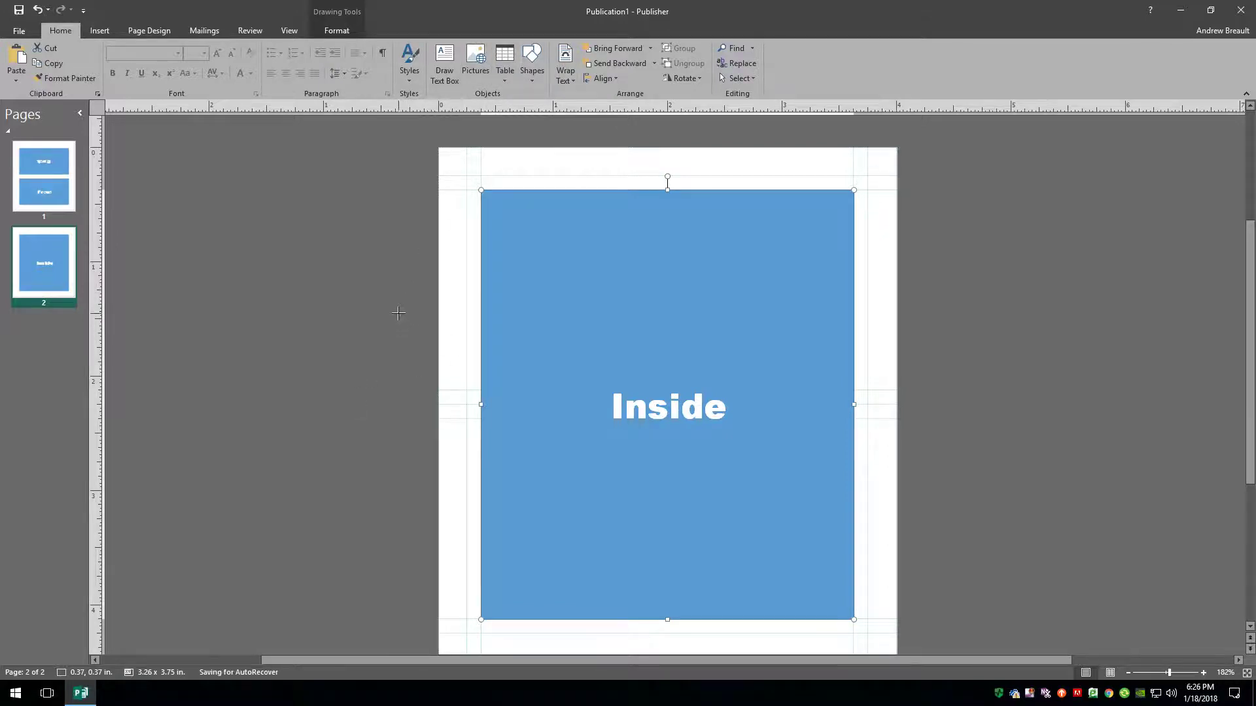
{"action": "left_click_drag", "start_coordinate": [398, 313], "coordinate": [967, 314]}
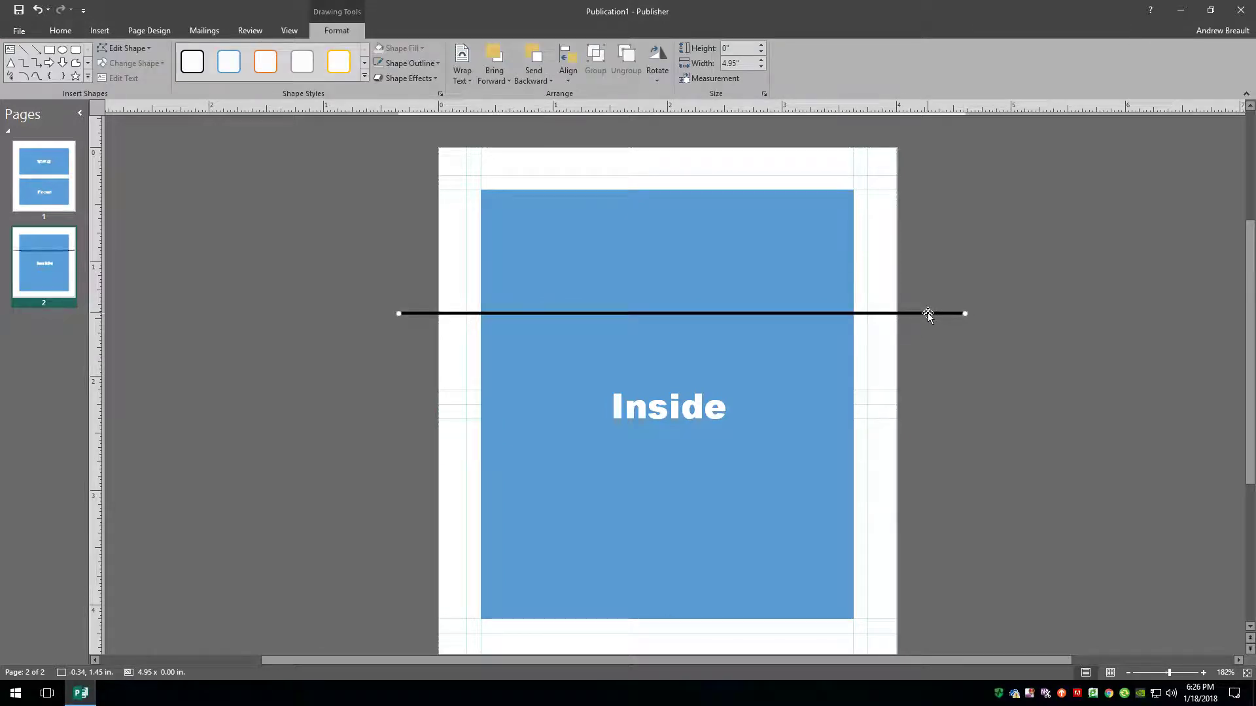
Format the new line with a 0.5 pt width and red colour.
{"action": "right_click", "coordinate": [928, 313]}
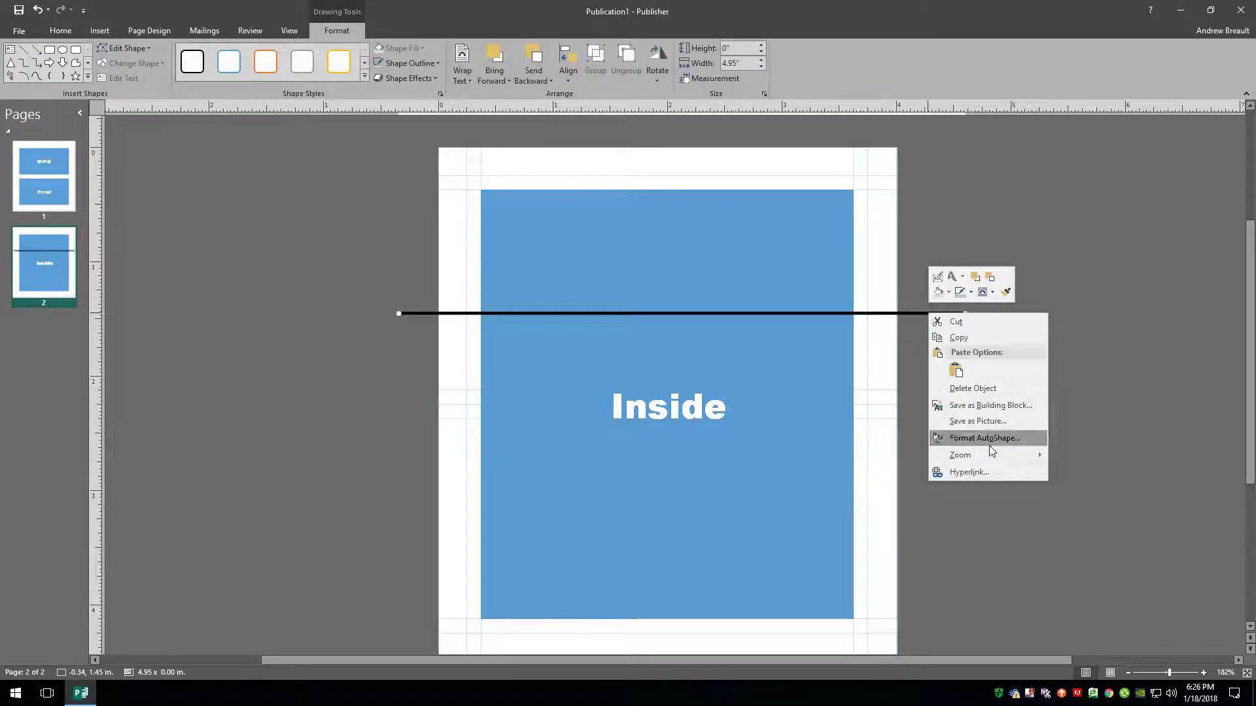
{"action": "left_click", "coordinate": [997, 438]}
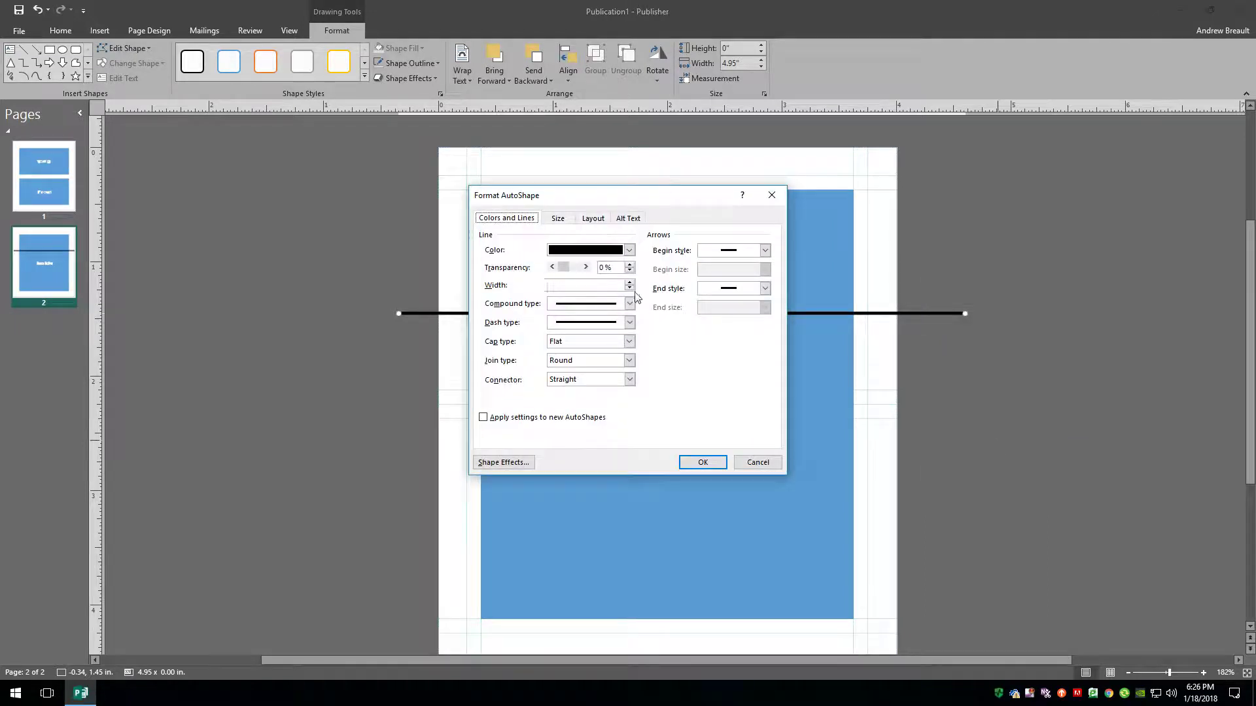
{"action": "left_click", "coordinate": [630, 288]}
{"action": "left_click", "coordinate": [631, 288]}
{"action": "left_click", "coordinate": [631, 288]}
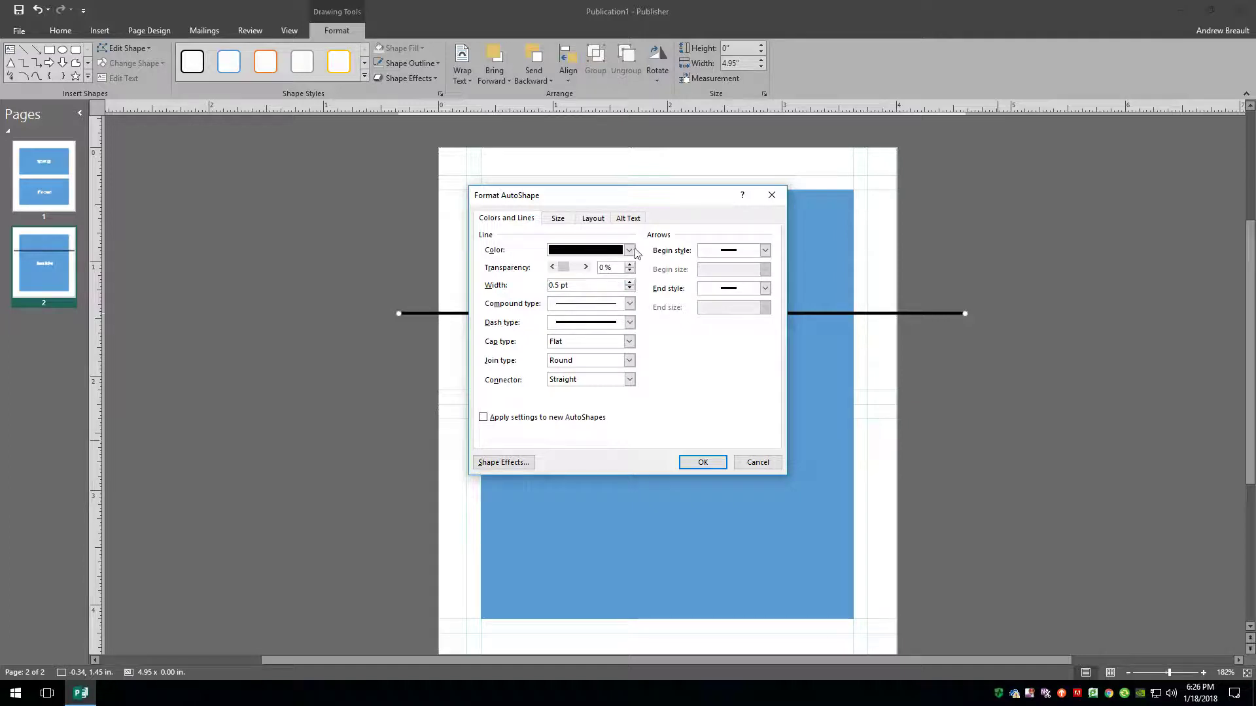
{"action": "left_click", "coordinate": [630, 250]}
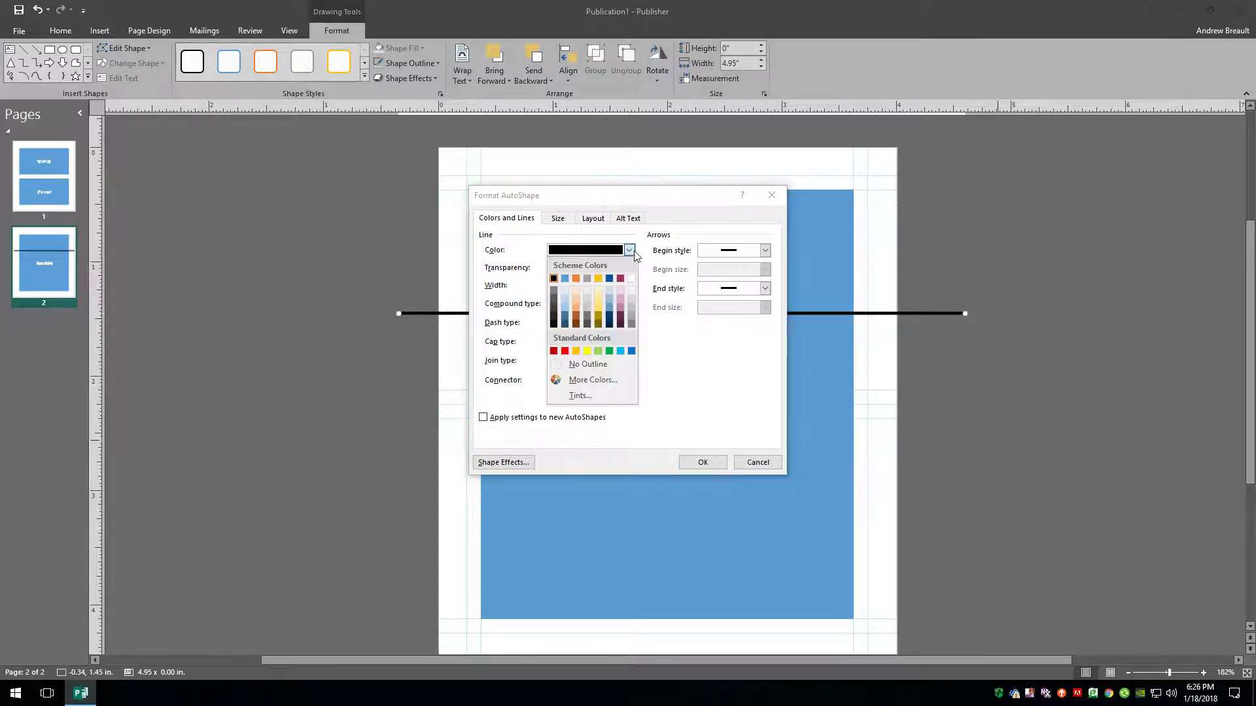
{"action": "left_click", "coordinate": [569, 353]}
Apply the red line, move it mid-page, and copy it so lines sit above and below Inside.
{"action": "left_click", "coordinate": [703, 463]}
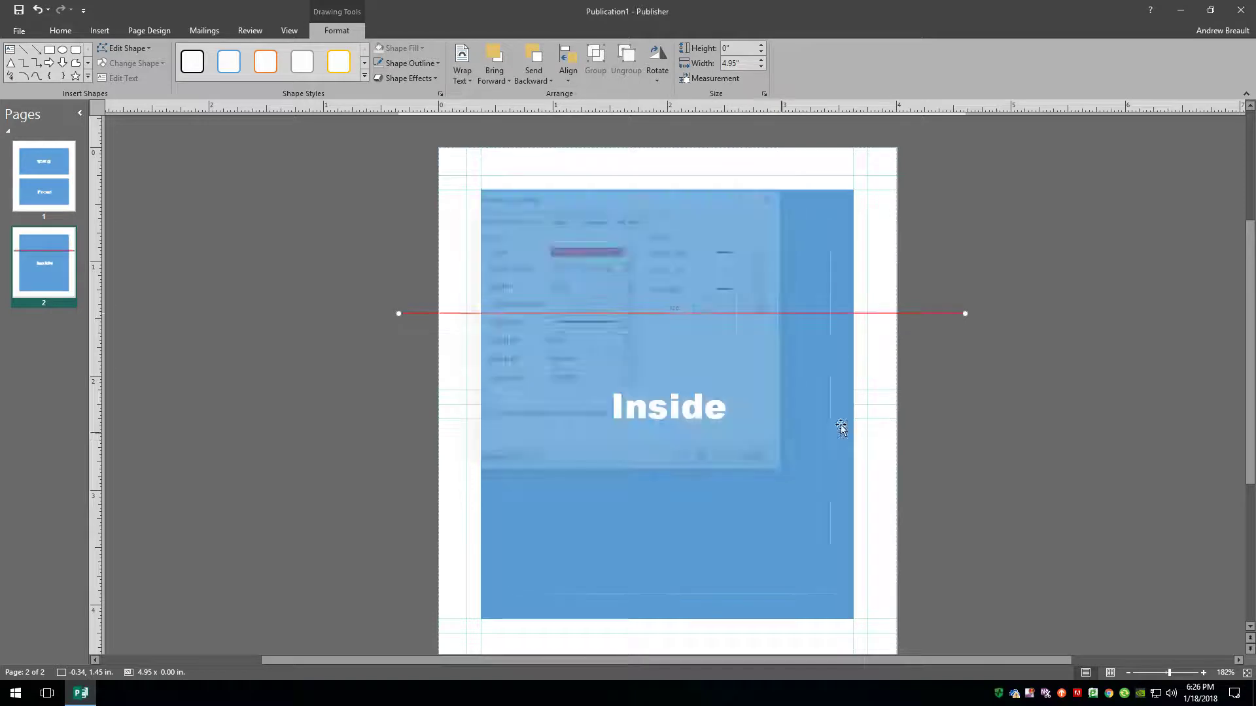
{"action": "left_click_drag", "start_coordinate": [931, 313], "coordinate": [924, 402]}
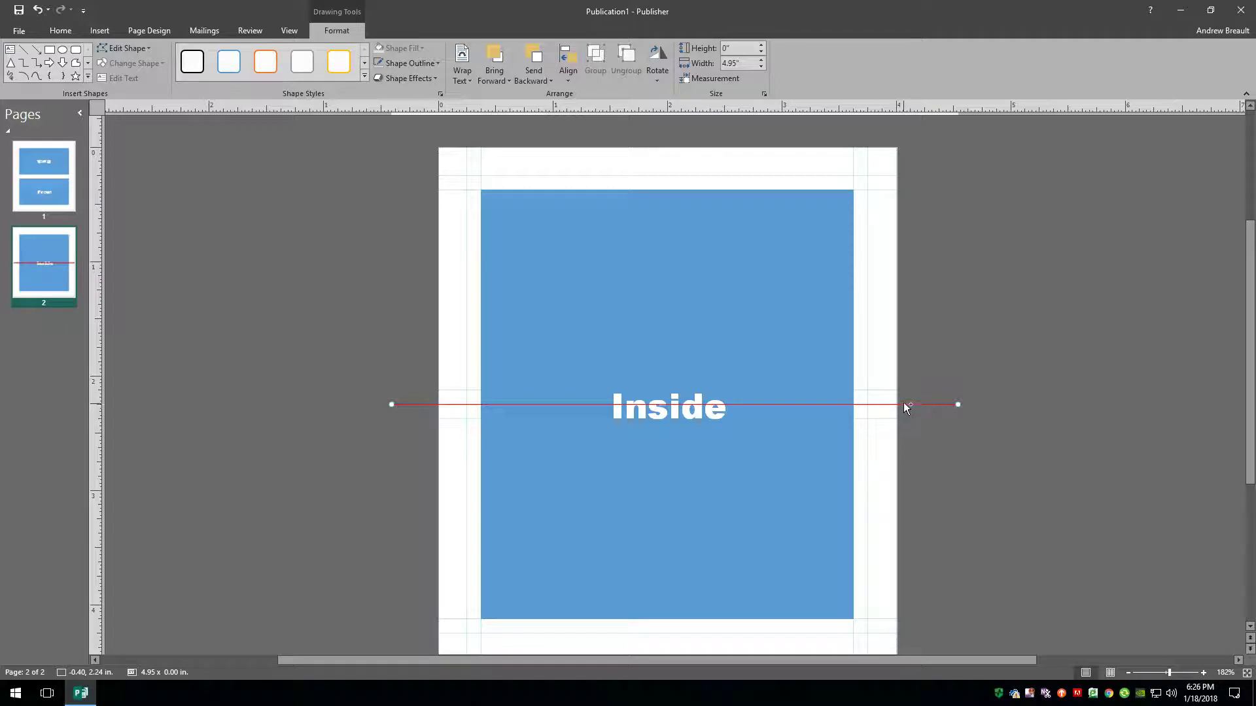
{"action": "left_click_drag", "start_coordinate": [905, 406], "coordinate": [900, 390]}
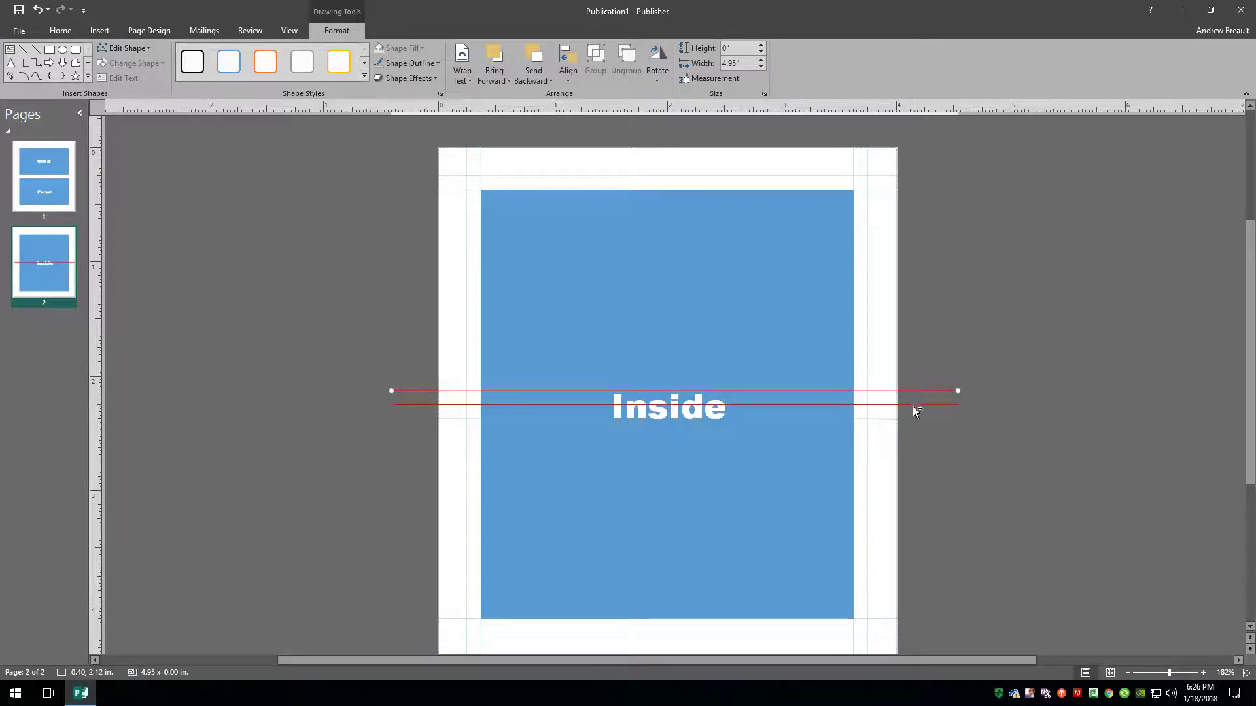
{"action": "left_click_drag", "start_coordinate": [913, 405], "coordinate": [913, 419]}
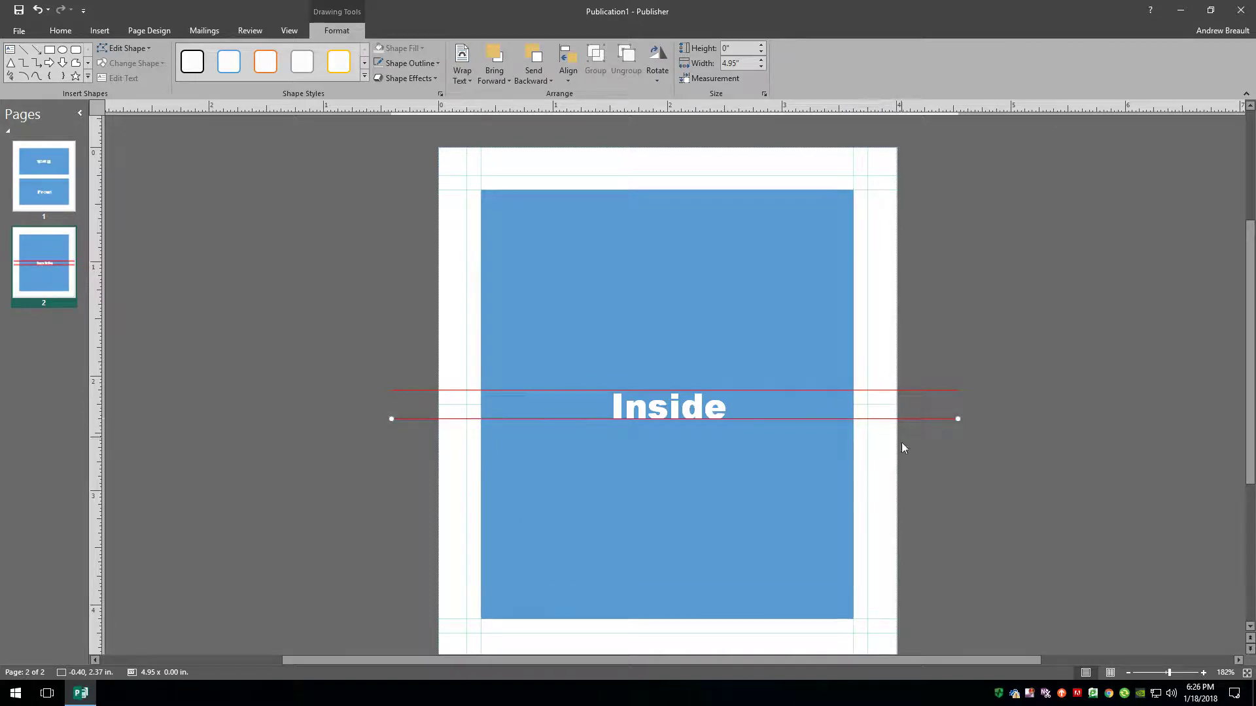
{"action": "left_click", "coordinate": [490, 213]}
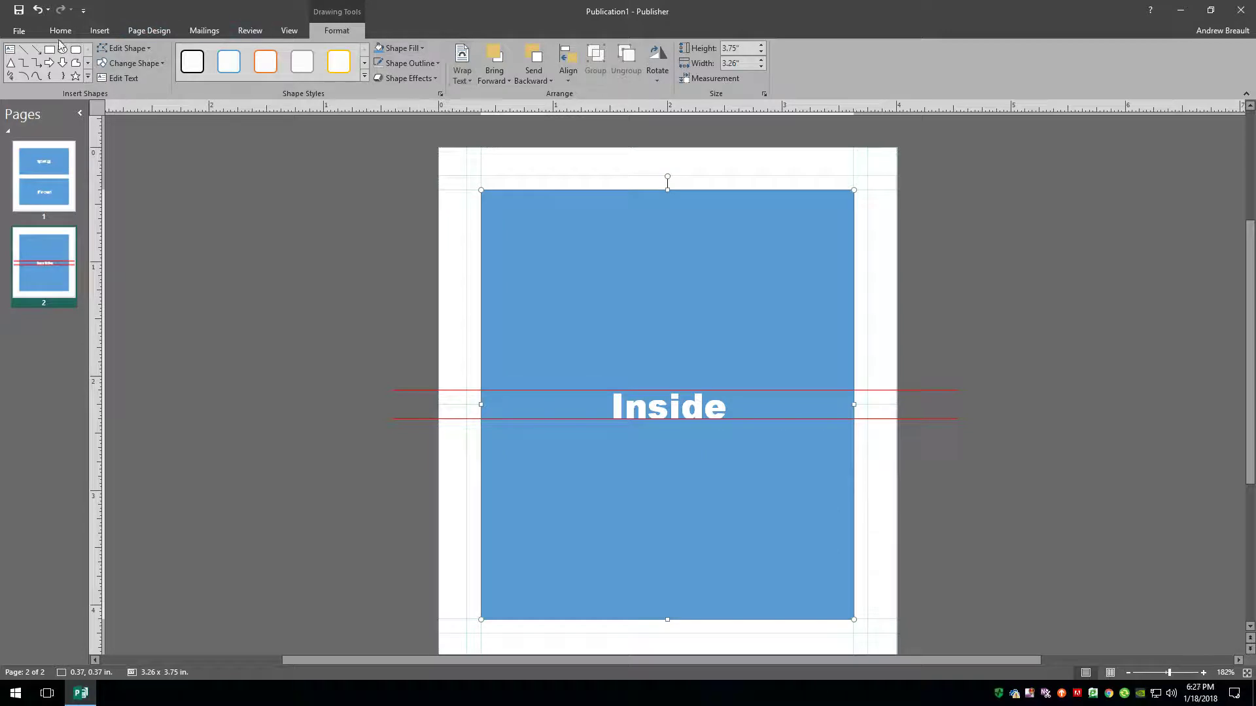
Draw an oval on the left of the panel and send it backward.
{"action": "left_click", "coordinate": [101, 32]}
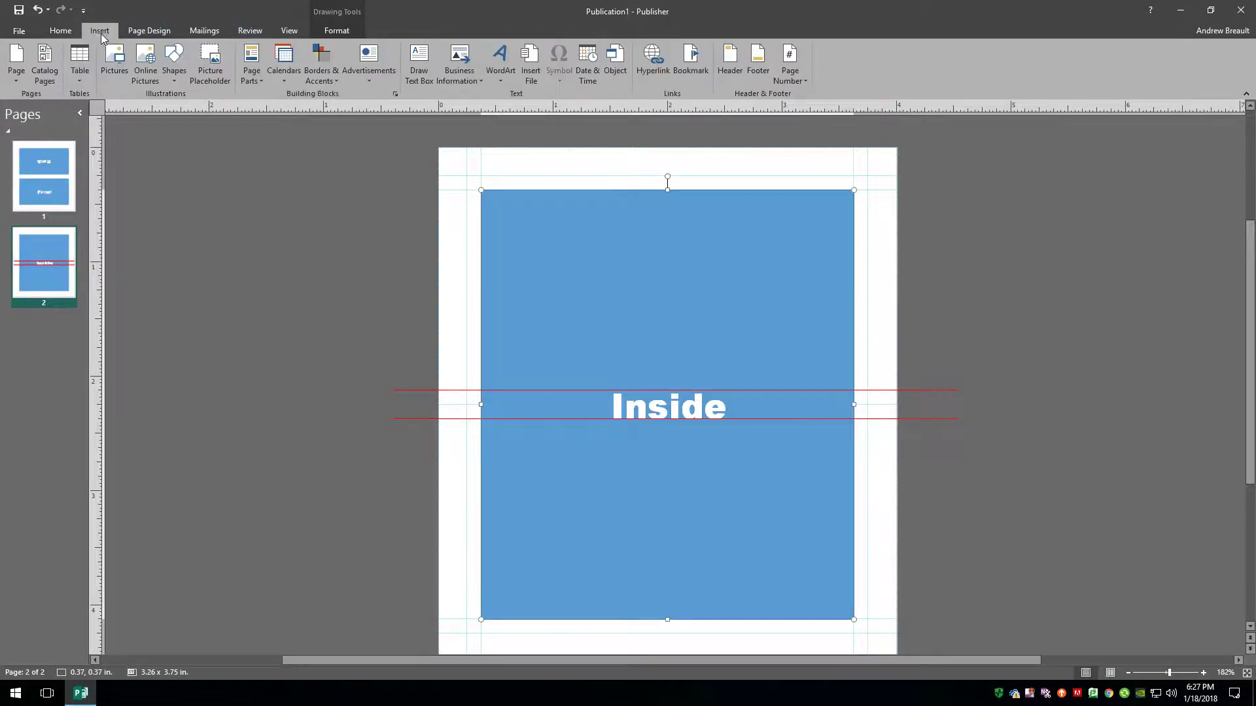
{"action": "left_click", "coordinate": [60, 31]}
{"action": "left_click", "coordinate": [538, 65]}
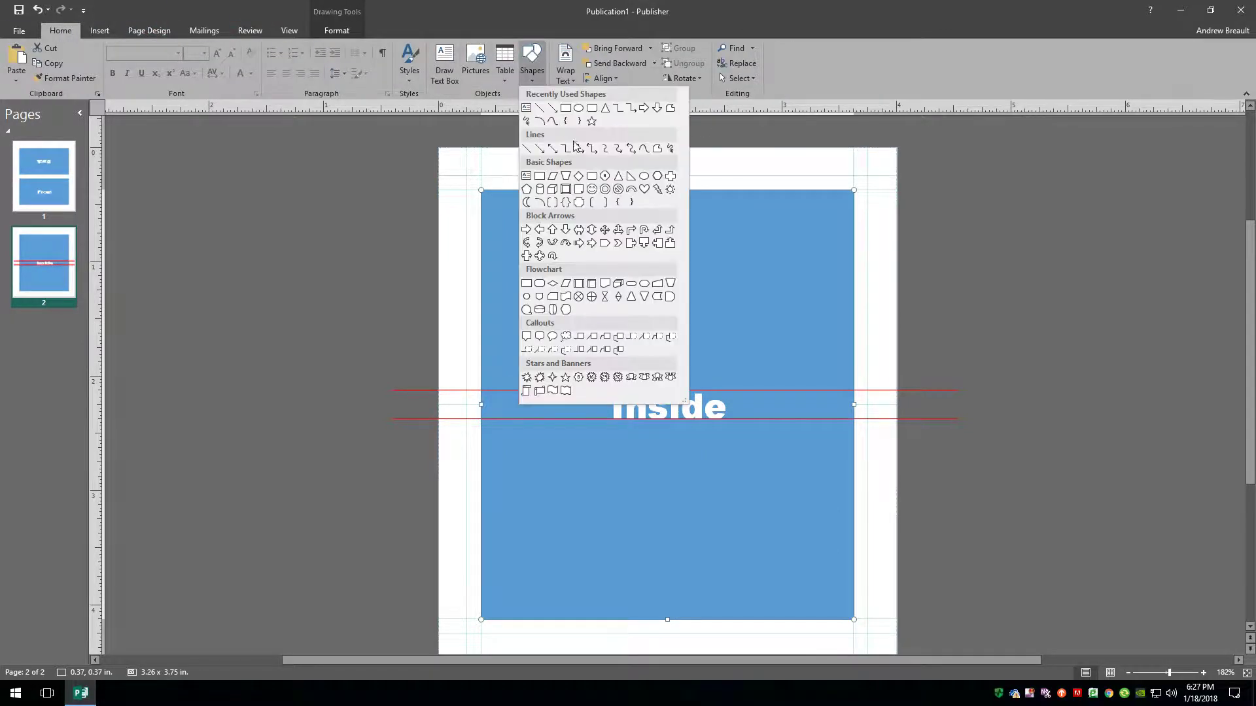
{"action": "left_click", "coordinate": [578, 108]}
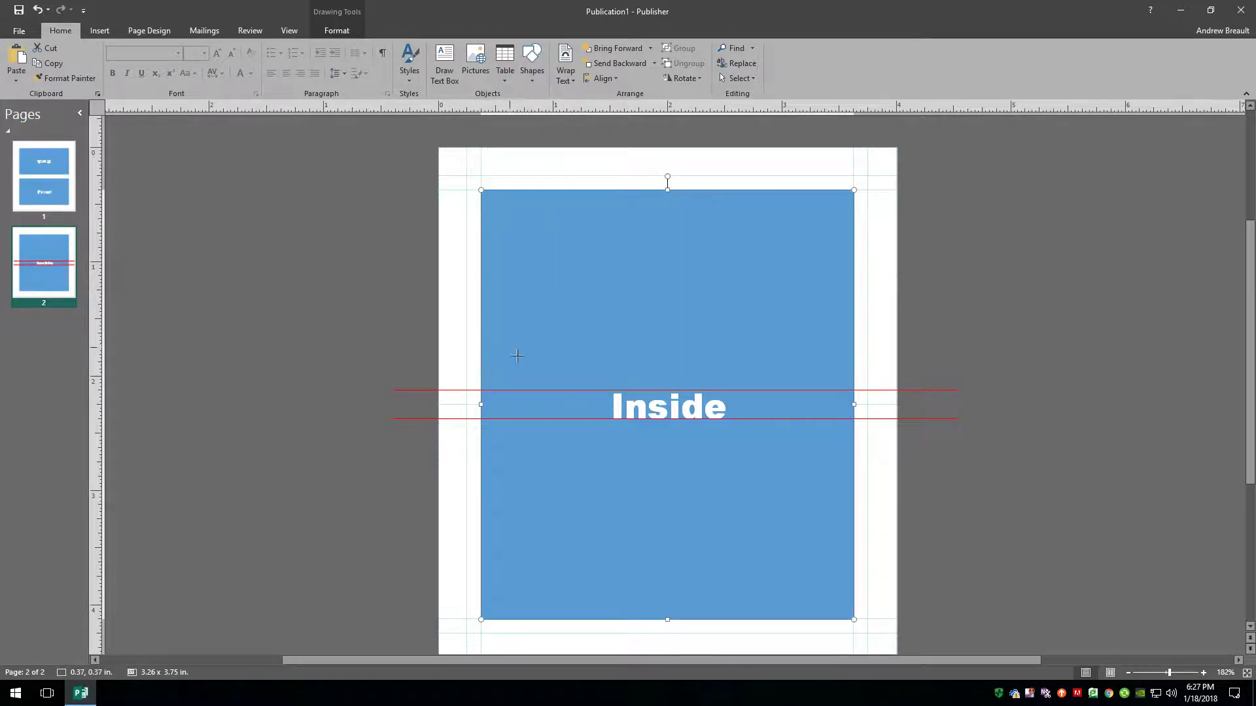
{"action": "mouse_move", "coordinate": [510, 347]}
{"action": "left_mouse_down"}
{"action": "mouse_move", "coordinate": [695, 417]}
{"action": "mouse_move", "coordinate": [717, 462]}
{"action": "left_mouse_up"}
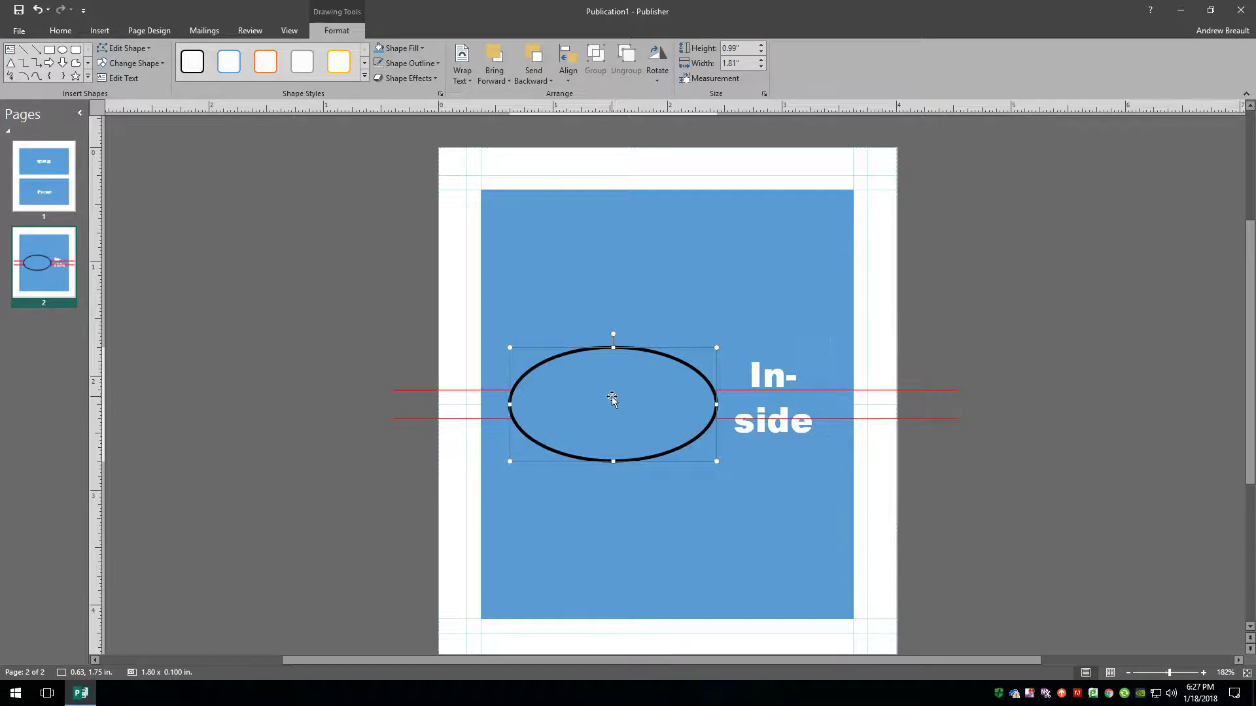
{"action": "right_click", "coordinate": [633, 401]}
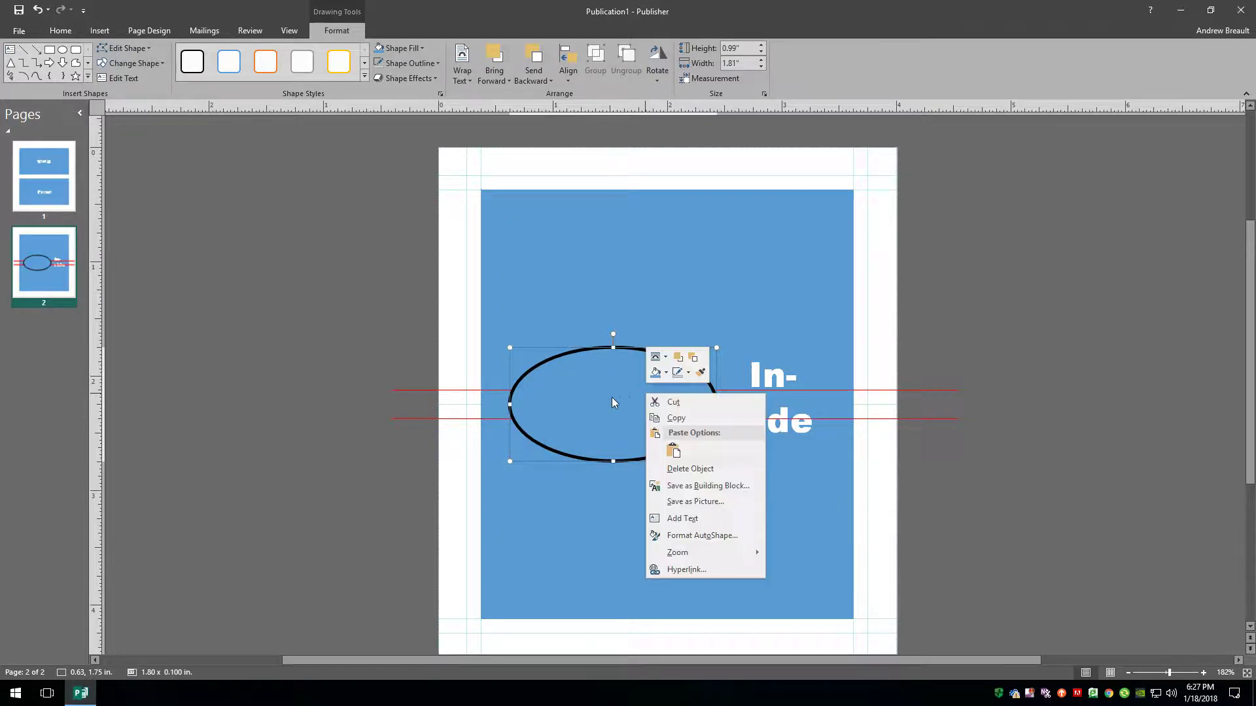
{"action": "left_click", "coordinate": [697, 360]}
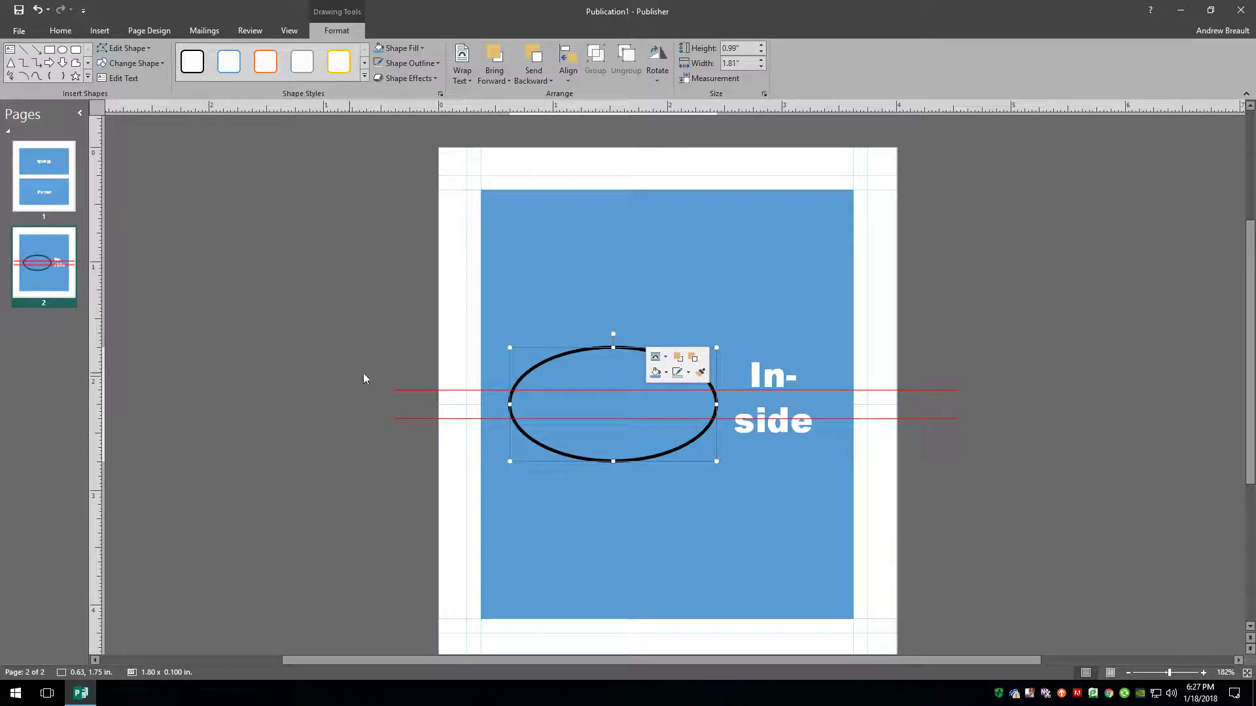
Delete both red lines and the oval.
{"action": "left_click", "coordinate": [399, 391]}
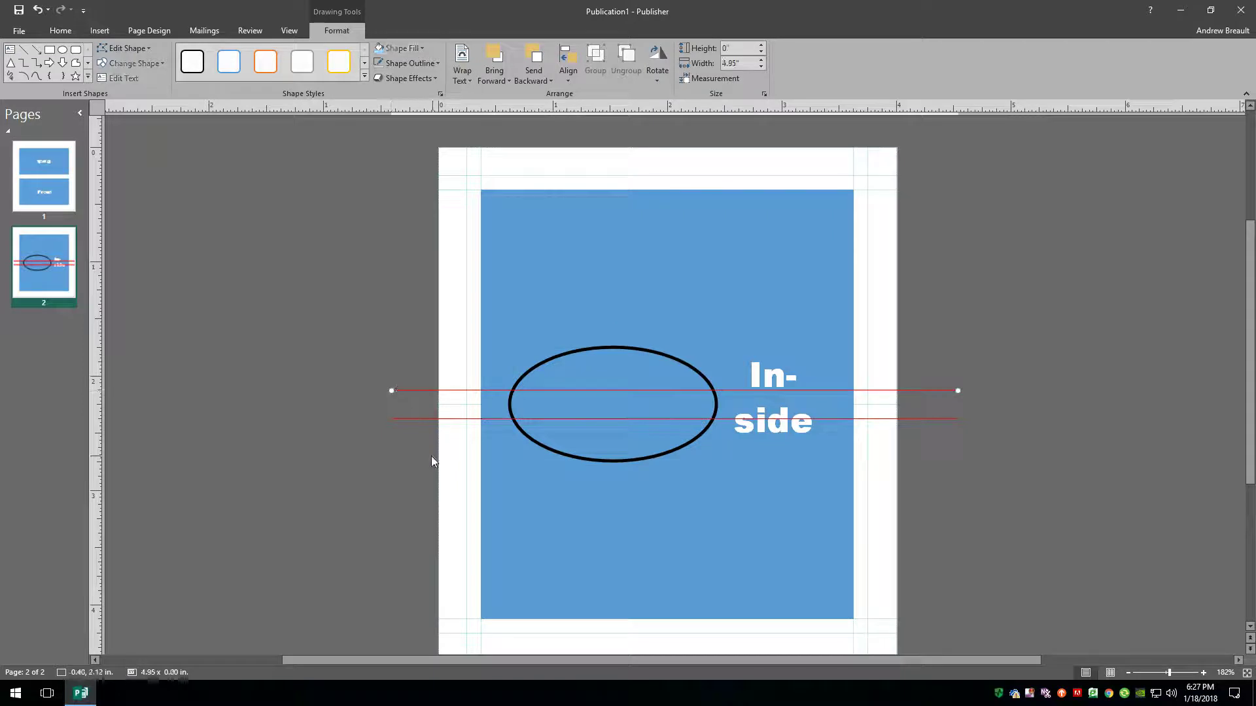
{"action": "left_click", "coordinate": [421, 419], "text": "shift"}
{"action": "key", "text": "Delete"}
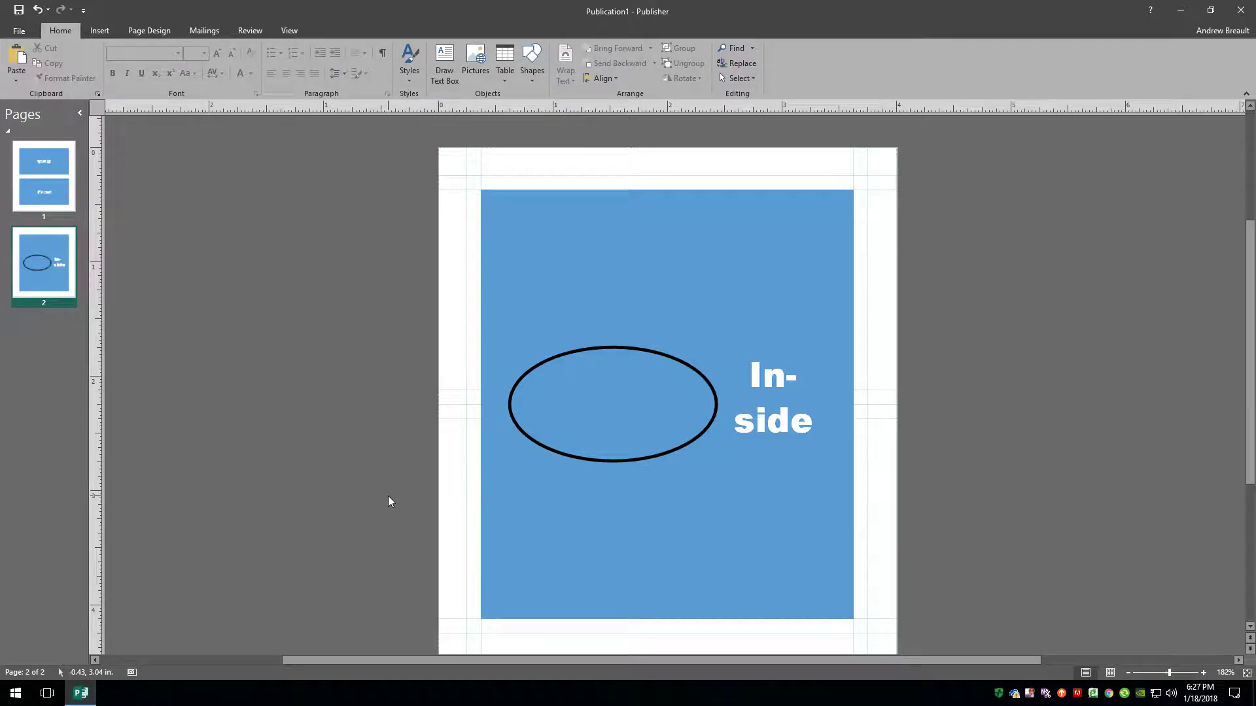
{"action": "left_click", "coordinate": [644, 404]}
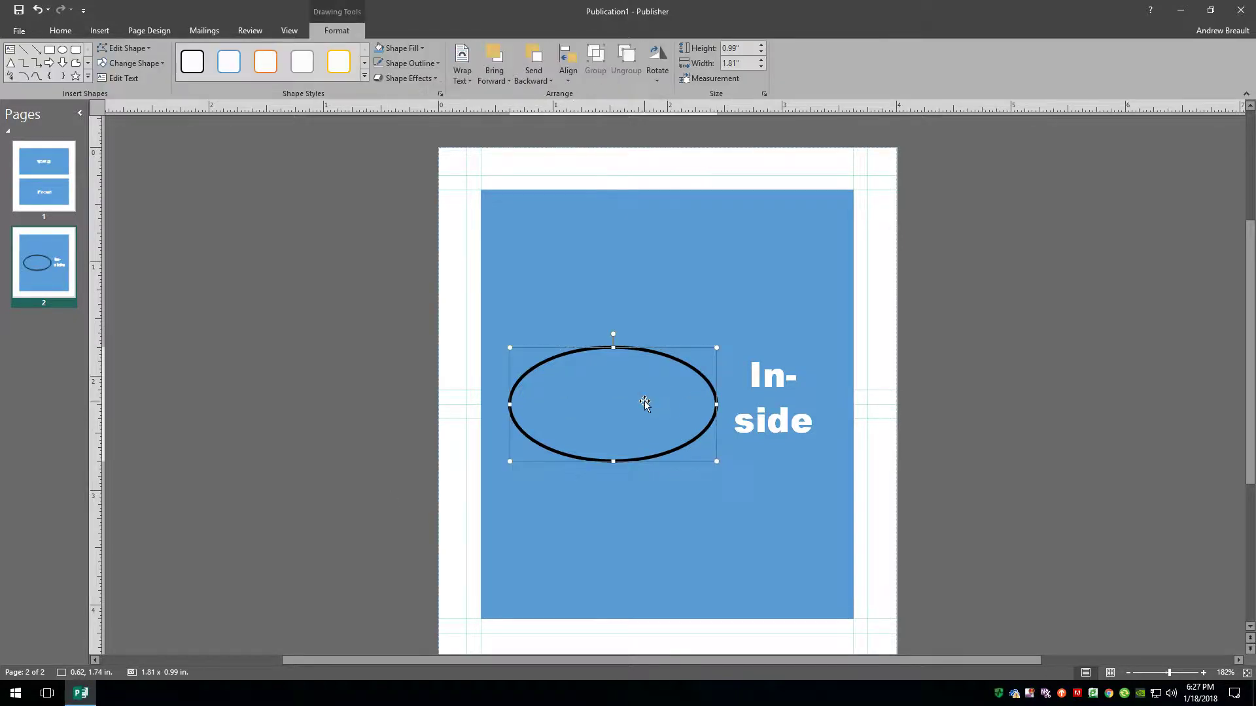
{"action": "key", "text": "Delete"}
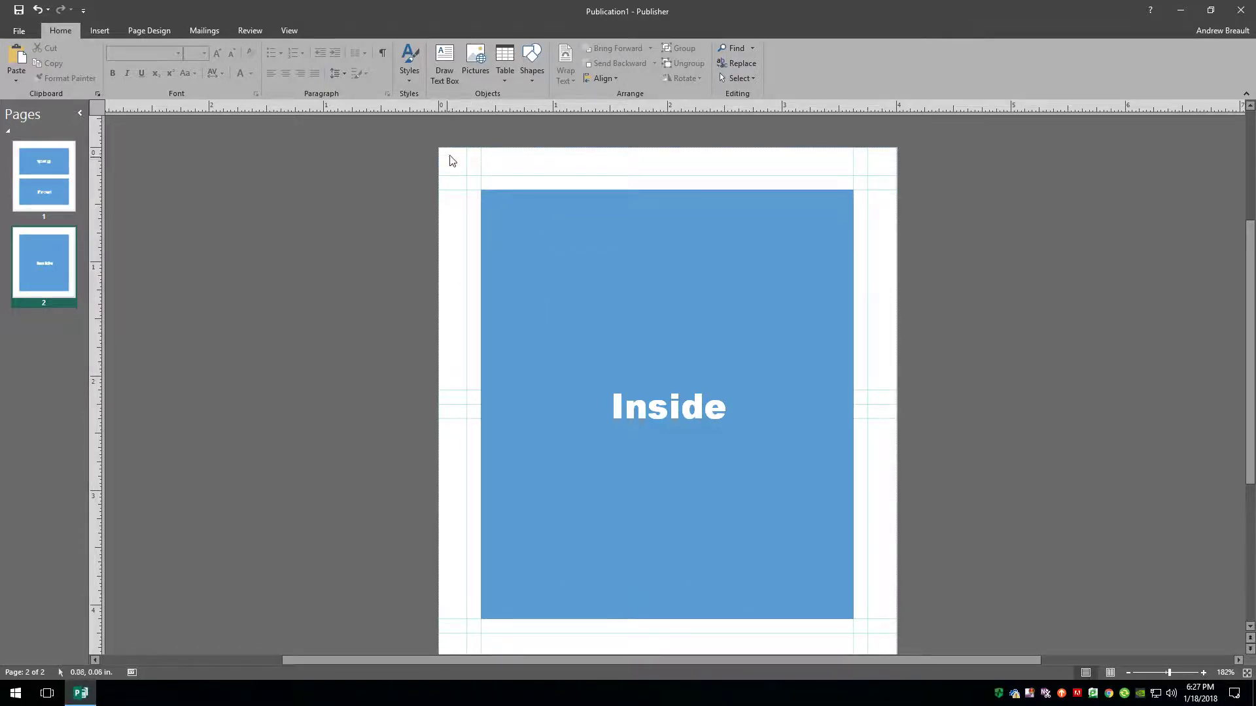
On page 1, draw a short vertical line near the top-left corner.
{"action": "left_click", "coordinate": [36, 169]}
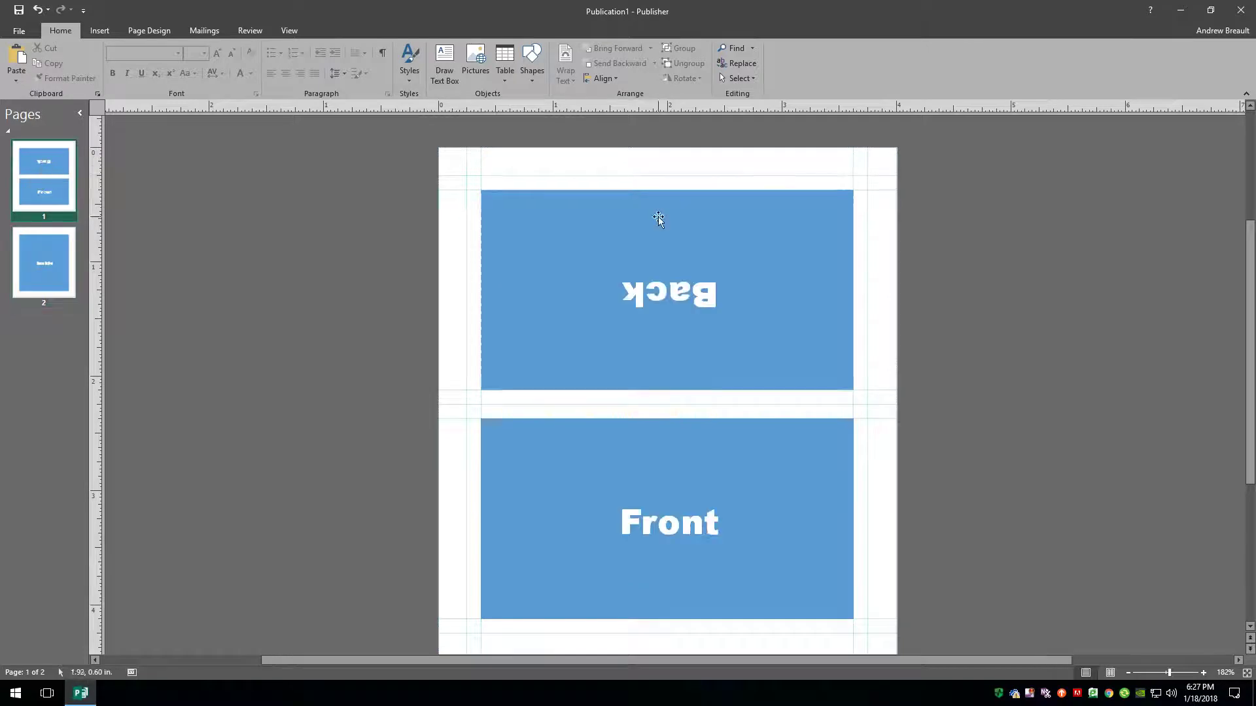
{"action": "left_click", "coordinate": [535, 70]}
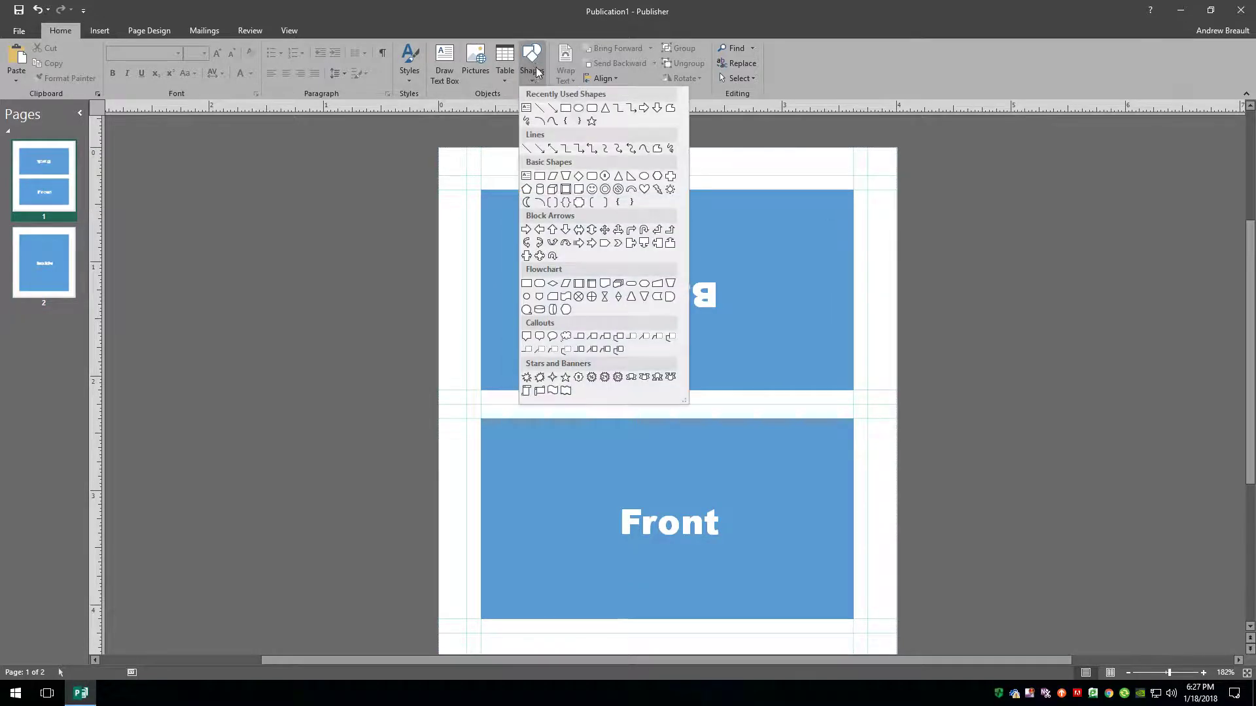
{"action": "left_click", "coordinate": [532, 119]}
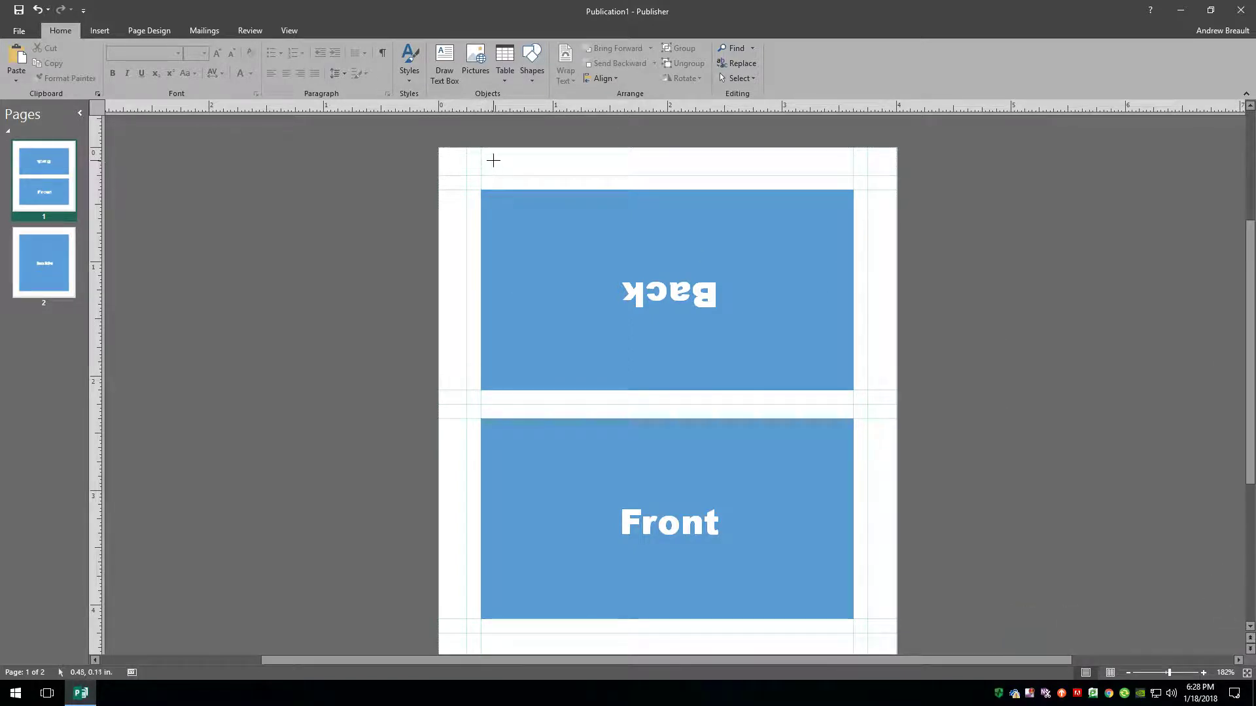
{"action": "left_click_drag", "start_coordinate": [488, 166], "coordinate": [488, 141]}
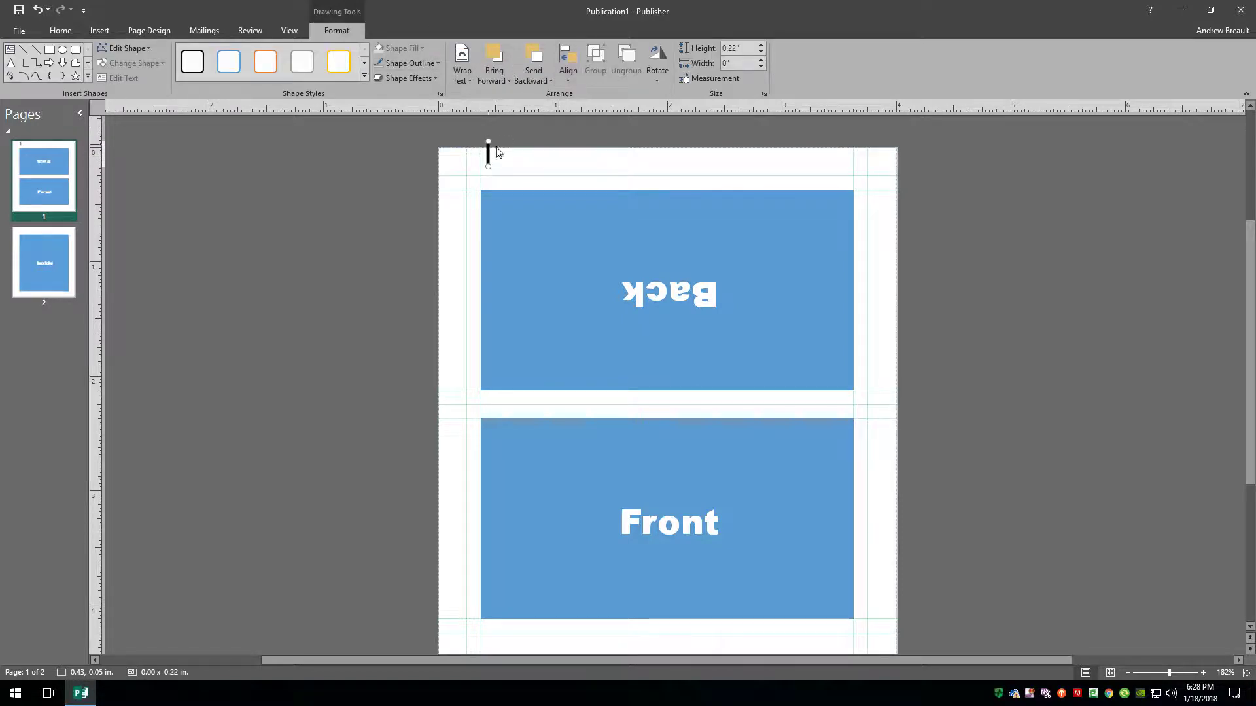
Set the vertical line's width to 0.5 pt.
{"action": "right_click", "coordinate": [491, 156]}
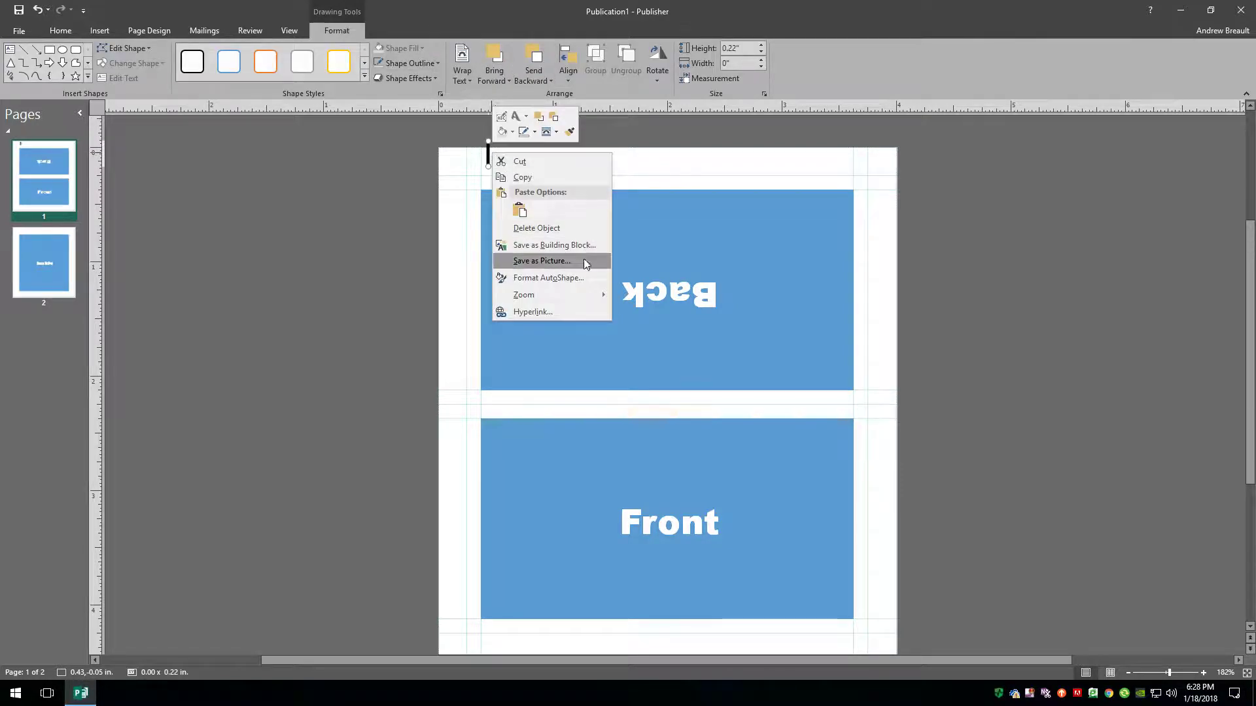
{"action": "left_click", "coordinate": [562, 278]}
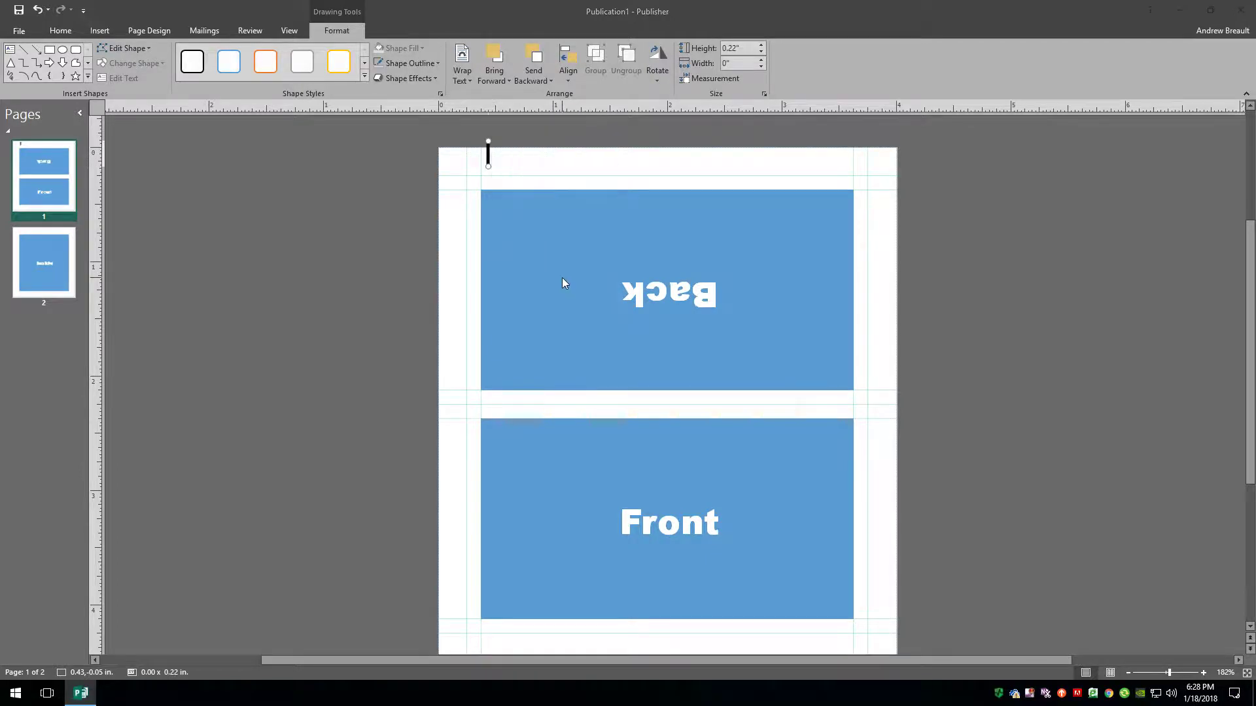
{"action": "left_click", "coordinate": [629, 289]}
{"action": "left_click", "coordinate": [629, 288]}
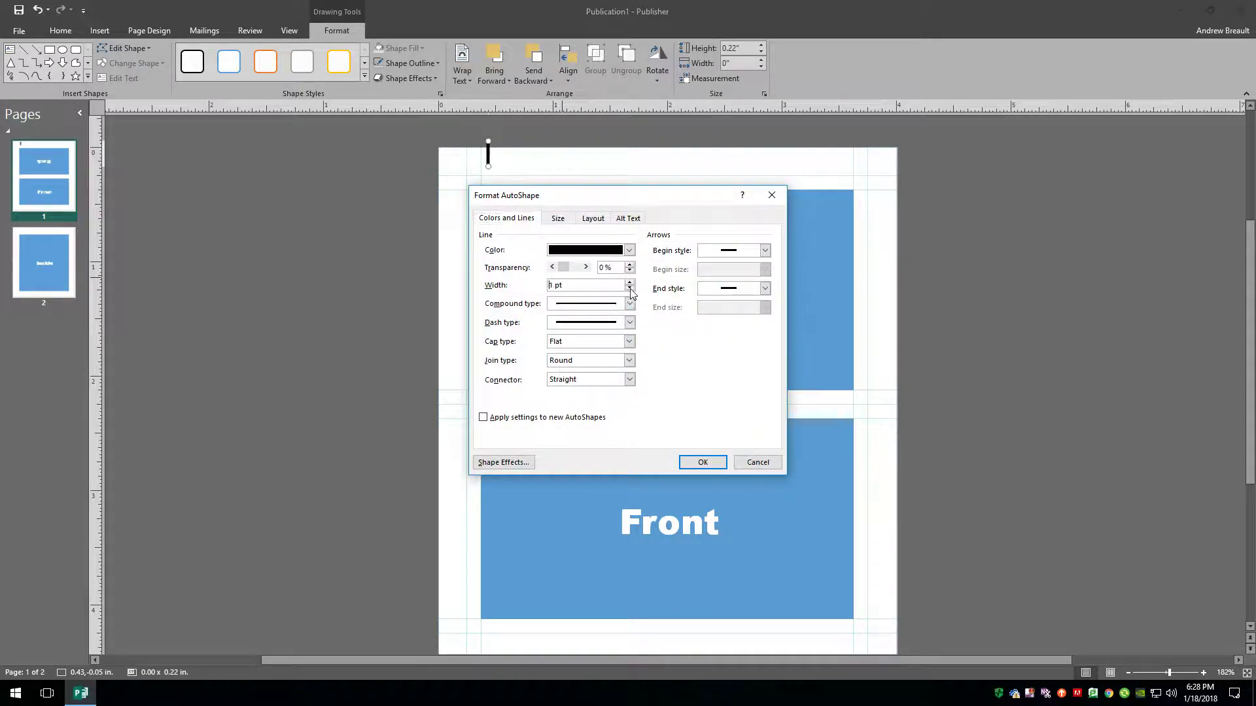
{"action": "left_click", "coordinate": [631, 288]}
{"action": "left_click", "coordinate": [629, 283]}
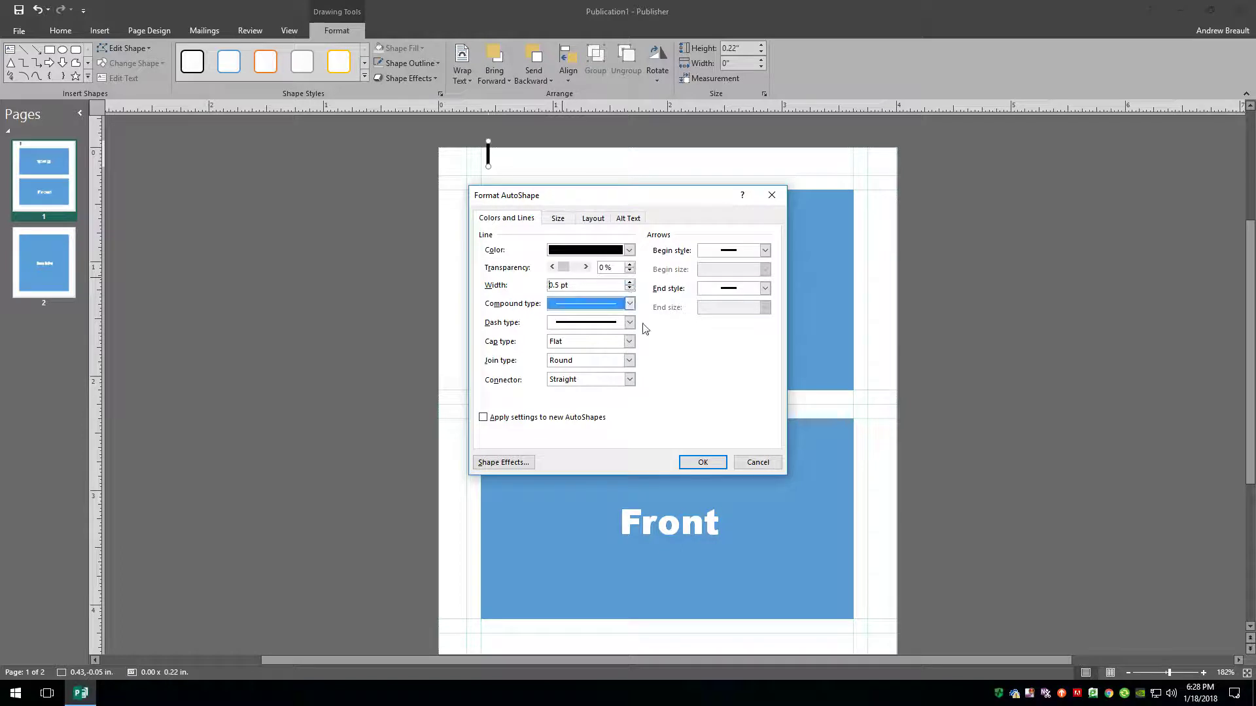
{"action": "left_click", "coordinate": [695, 463]}
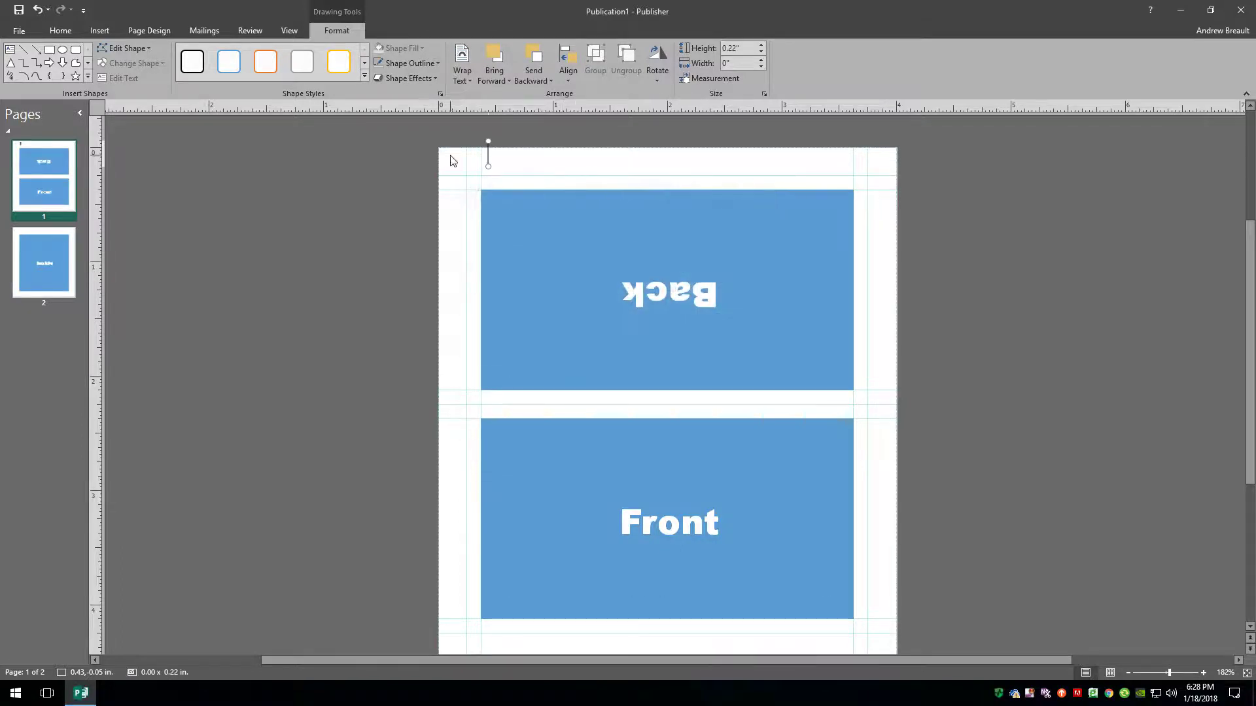
Move the crop mark onto the left margin guide and copy it to the right guide.
{"action": "left_click_drag", "start_coordinate": [487, 153], "coordinate": [466, 153]}
{"action": "left_click_drag", "start_coordinate": [467, 152], "coordinate": [870, 157]}
{"action": "left_click", "coordinate": [466, 147], "text": "shift"}
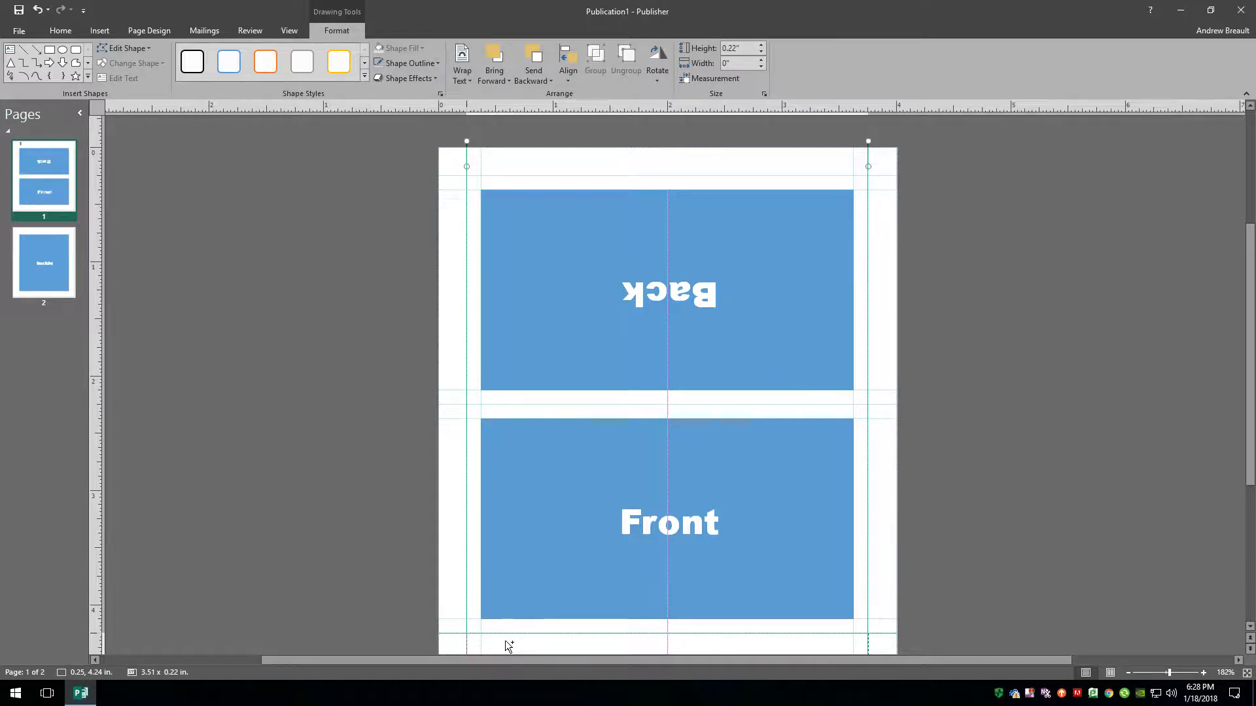
{"action": "scroll", "coordinate": [505, 648], "scroll_direction": "down", "scroll_amount": 1}
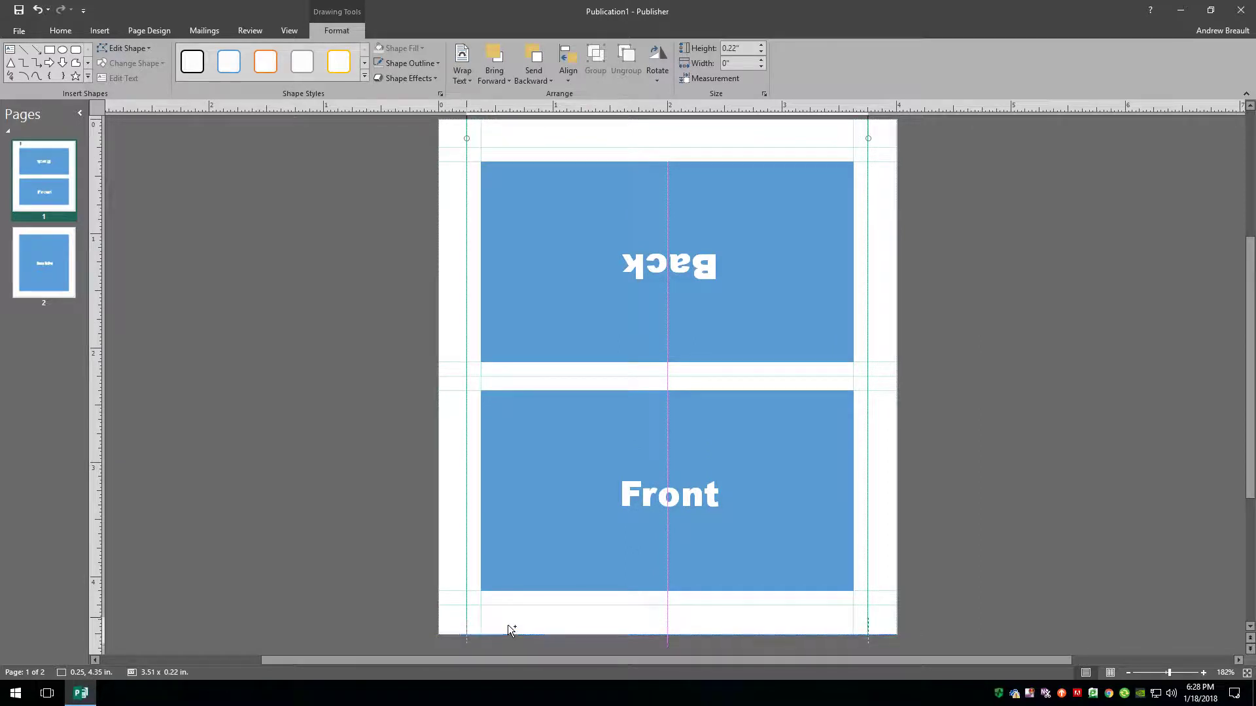
{"action": "left_click", "coordinate": [994, 561]}
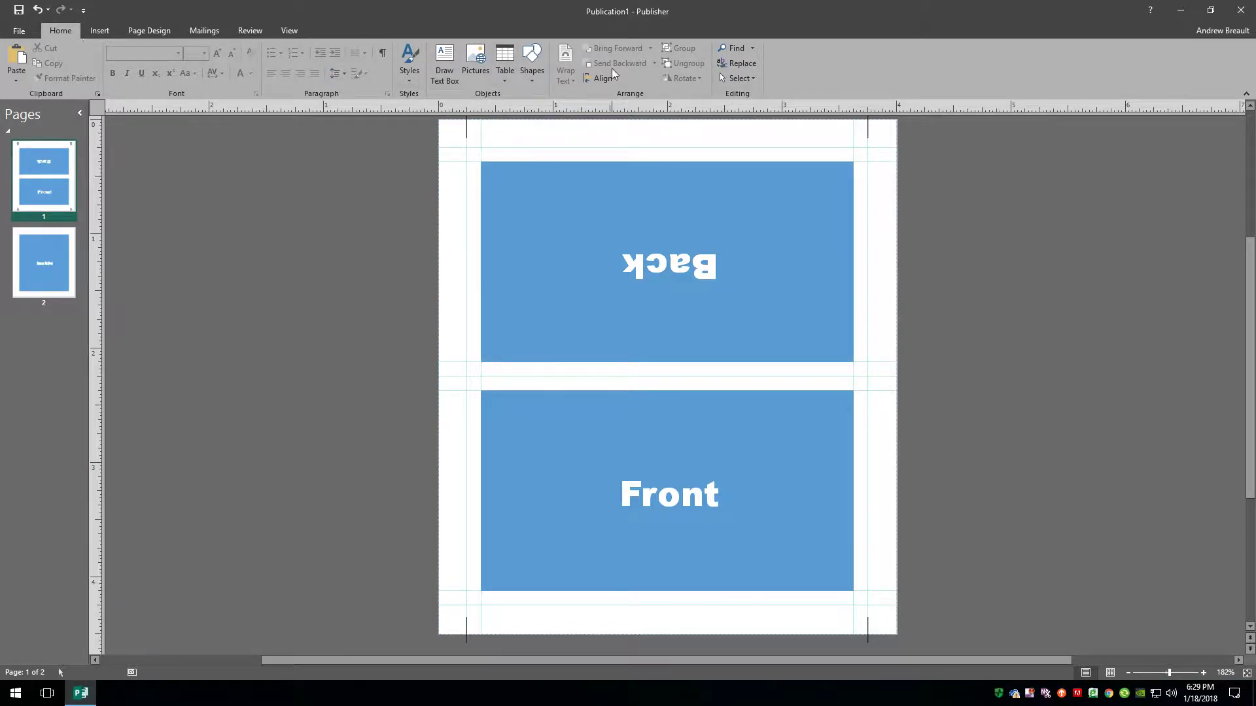
Draw a short horizontal line left of the page and set its width to 0.5 pt.
{"action": "left_click", "coordinate": [532, 64]}
{"action": "left_click", "coordinate": [539, 108]}
{"action": "left_click_drag", "start_coordinate": [419, 173], "coordinate": [450, 174]}
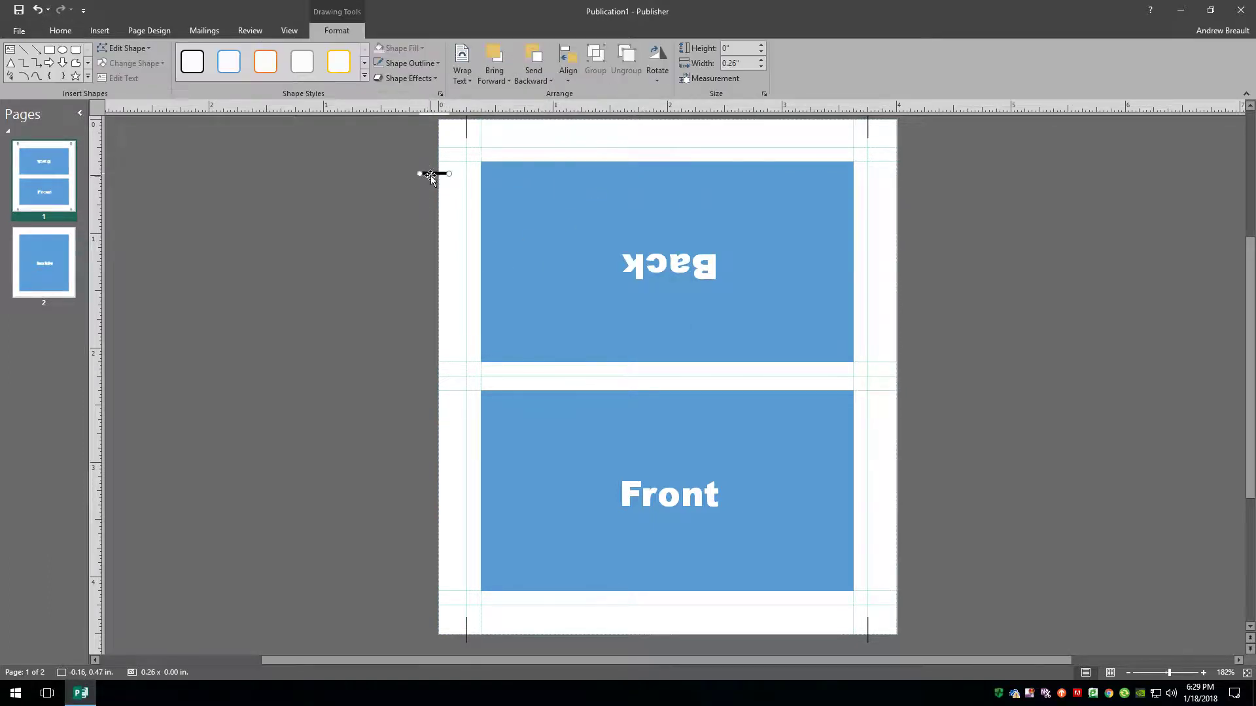
{"action": "right_click", "coordinate": [434, 174]}
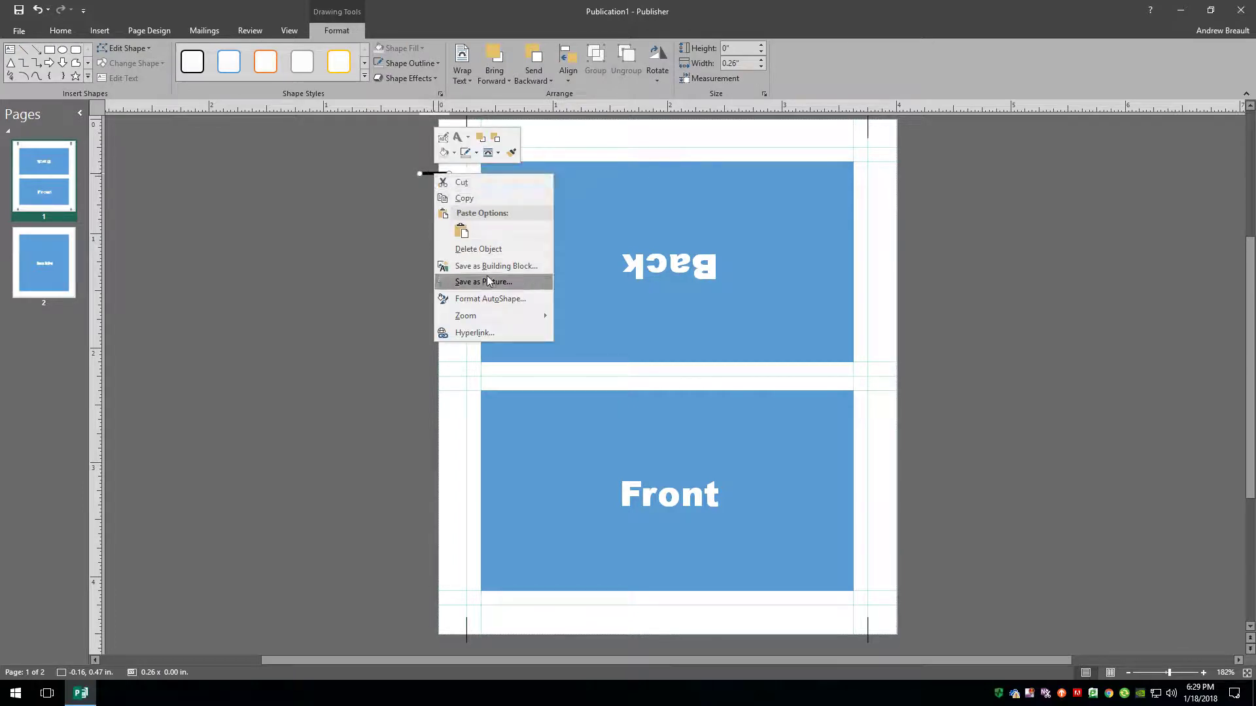
{"action": "left_click", "coordinate": [487, 298]}
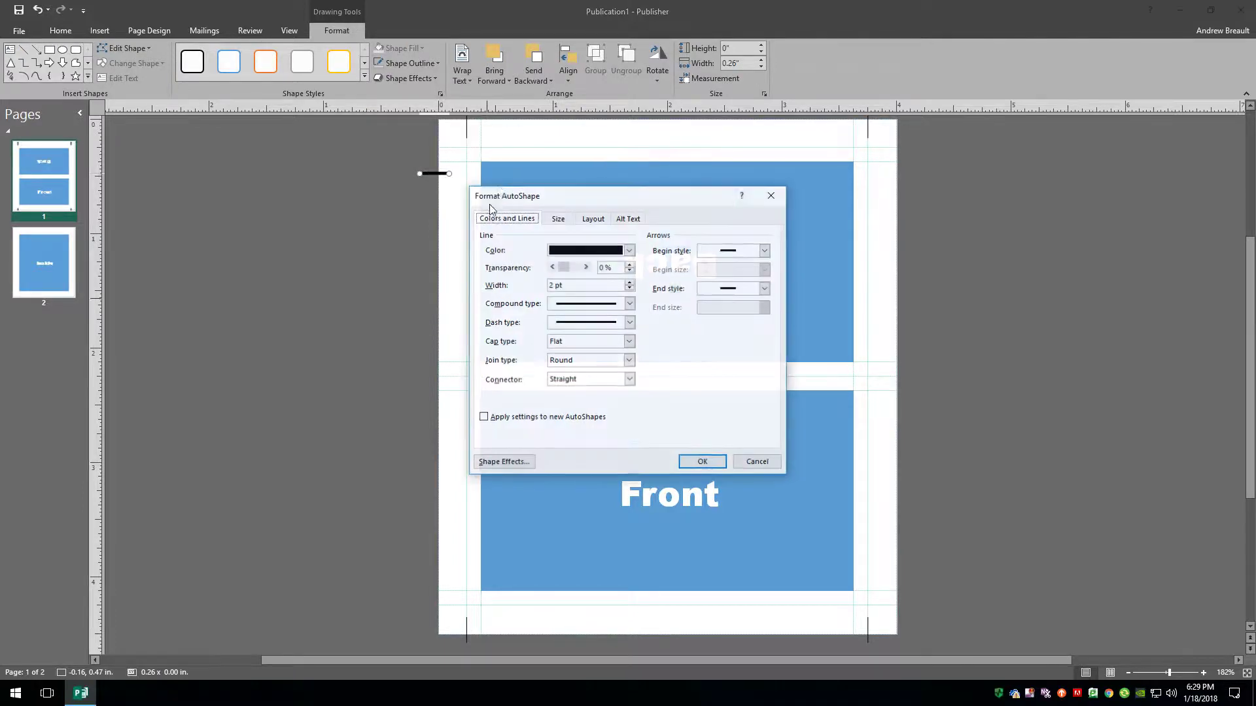
{"action": "left_click", "coordinate": [630, 289]}
{"action": "left_click", "coordinate": [630, 288]}
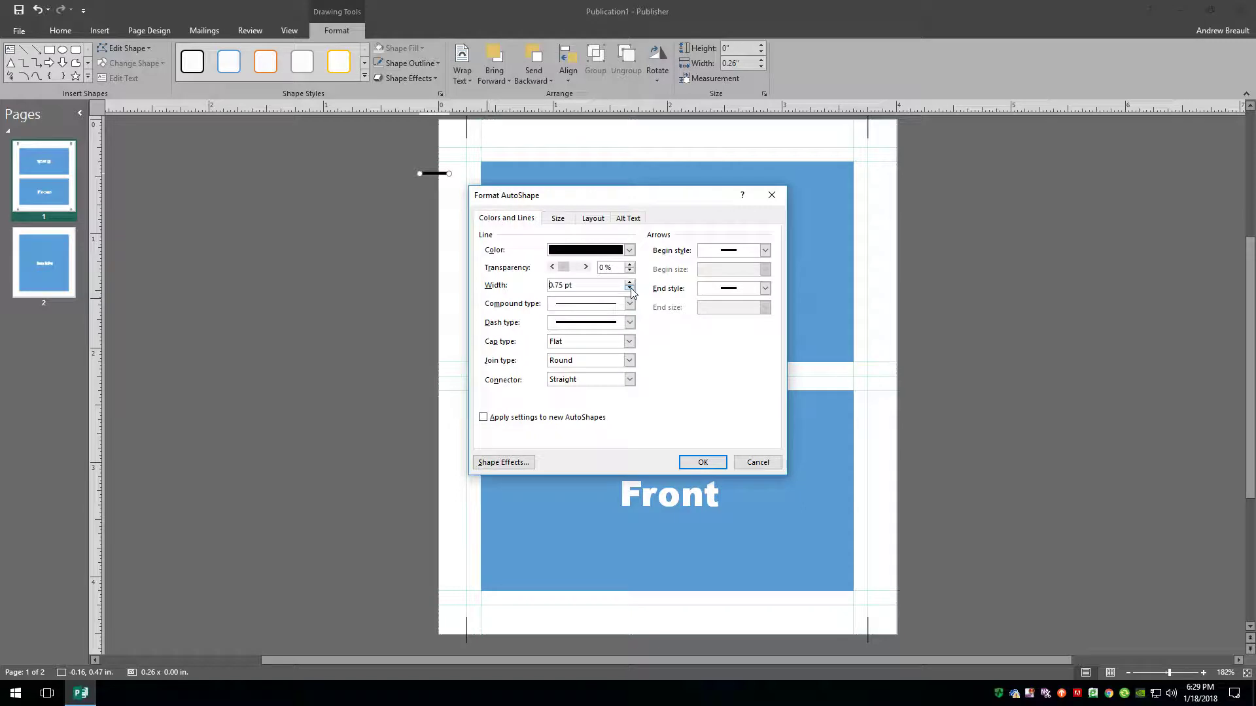
{"action": "left_click", "coordinate": [702, 463]}
Position the horizontal marks on the guides and copy both to the right side.
{"action": "left_click_drag", "start_coordinate": [435, 172], "coordinate": [429, 606]}
{"action": "left_click", "coordinate": [431, 148], "text": "shift"}
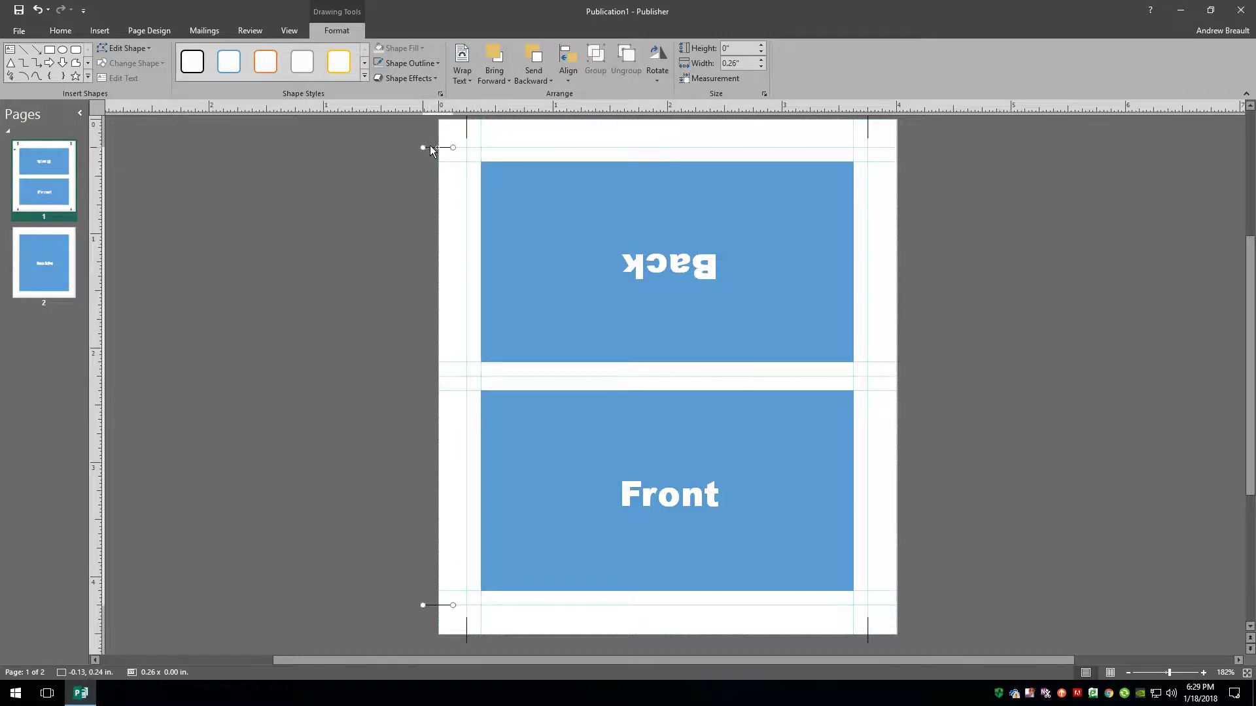
{"action": "left_click_drag", "start_coordinate": [430, 148], "coordinate": [891, 164]}
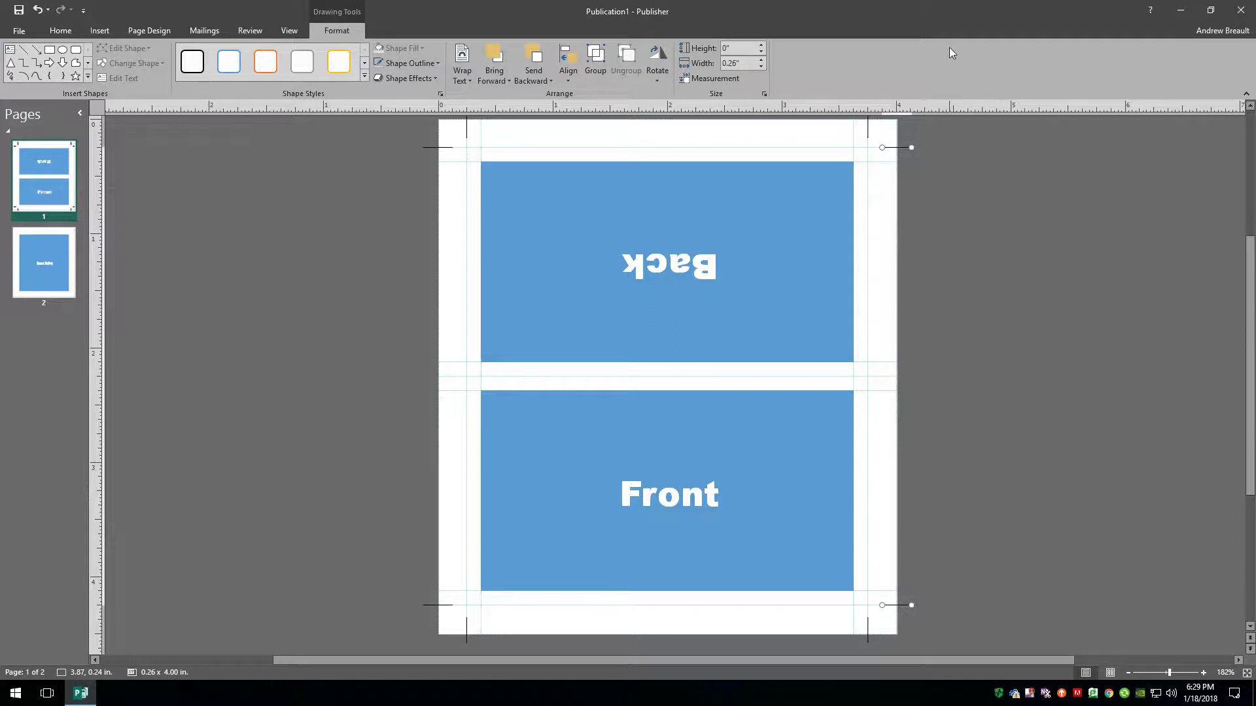
Delete the Front rectangle panel from page 1.
{"action": "left_click", "coordinate": [779, 181]}
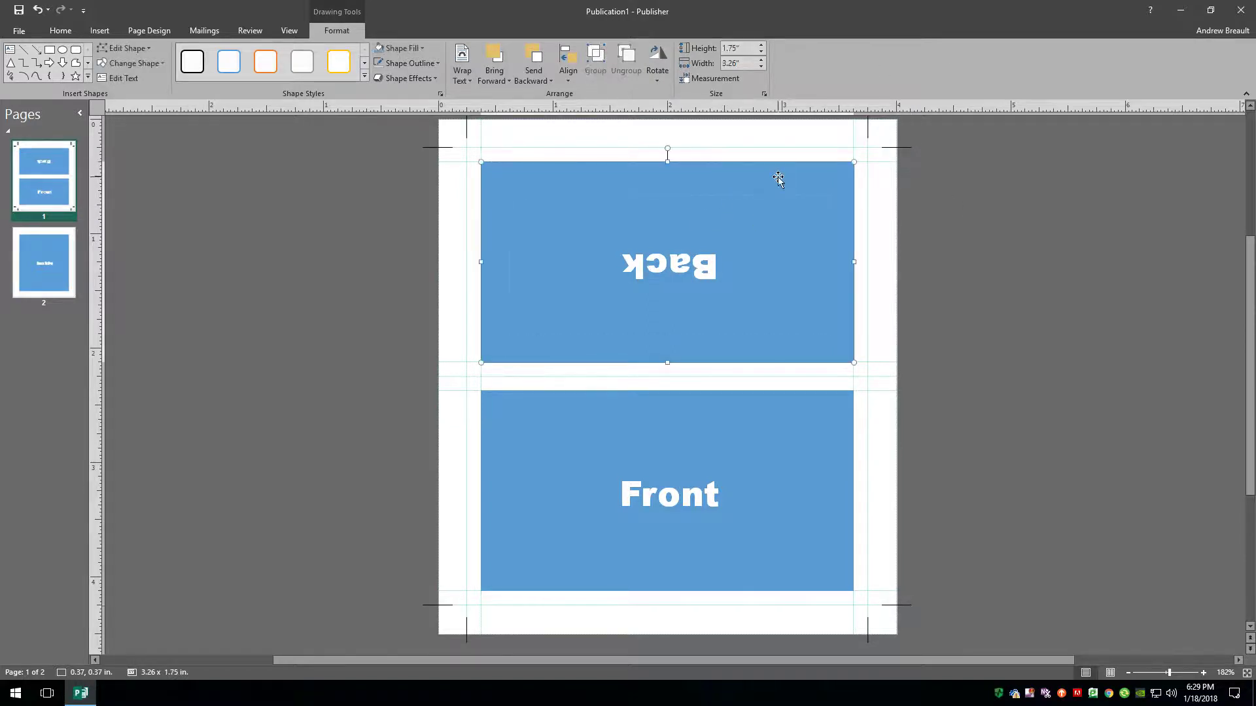
{"action": "left_click", "coordinate": [815, 482]}
{"action": "left_click", "coordinate": [830, 403]}
{"action": "key", "text": "Delete"}
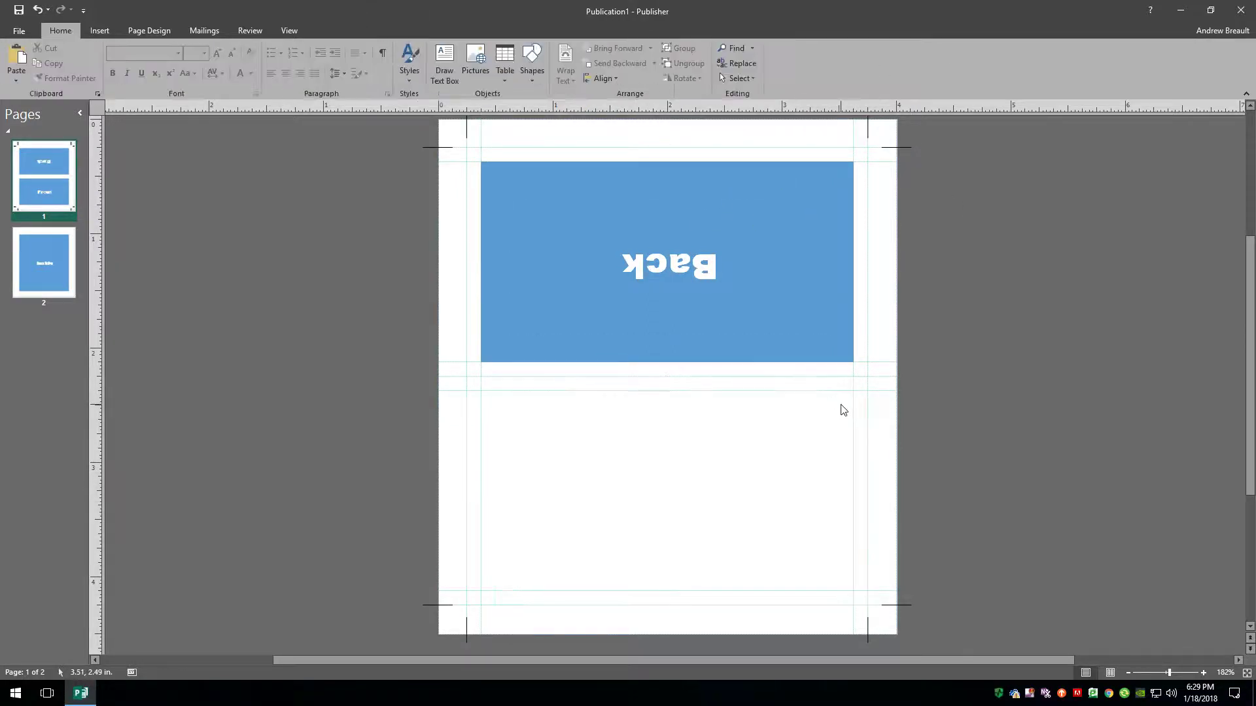
Stretch the Back rectangle up, down, and out to both page edges (about 4.23 × 4.8 in).
{"action": "left_click", "coordinate": [841, 359]}
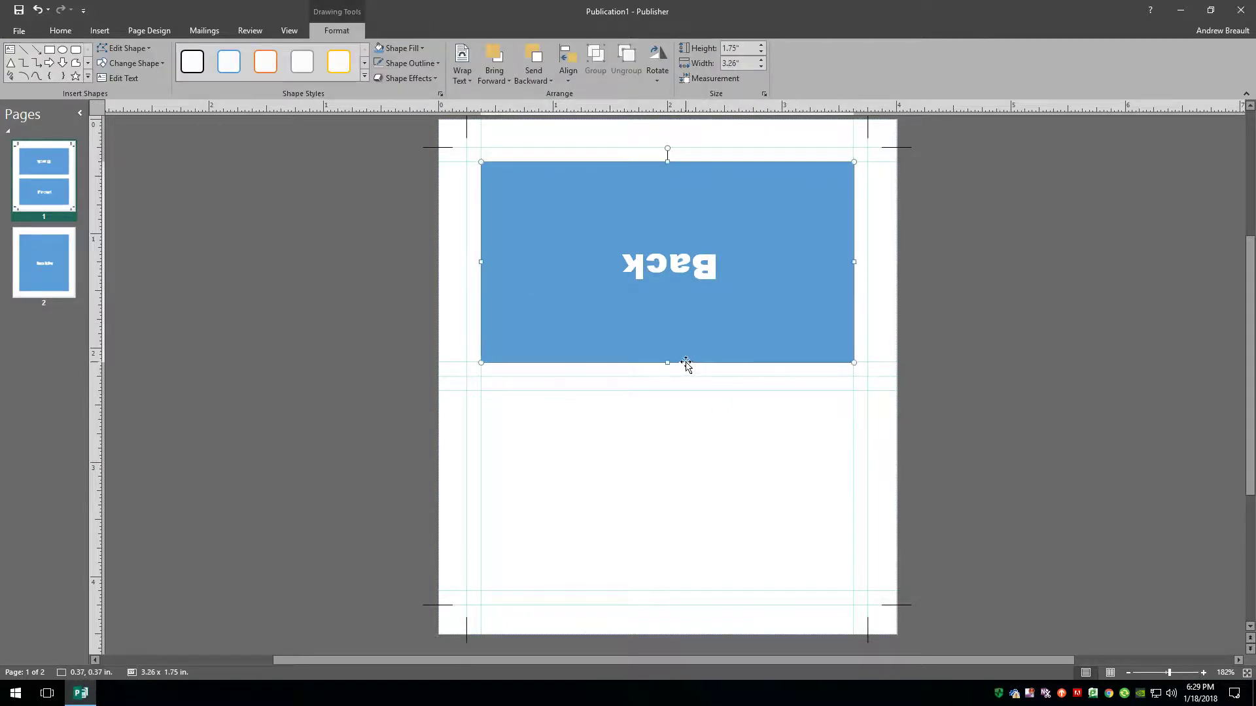
{"action": "left_click_drag", "start_coordinate": [667, 363], "coordinate": [648, 438]}
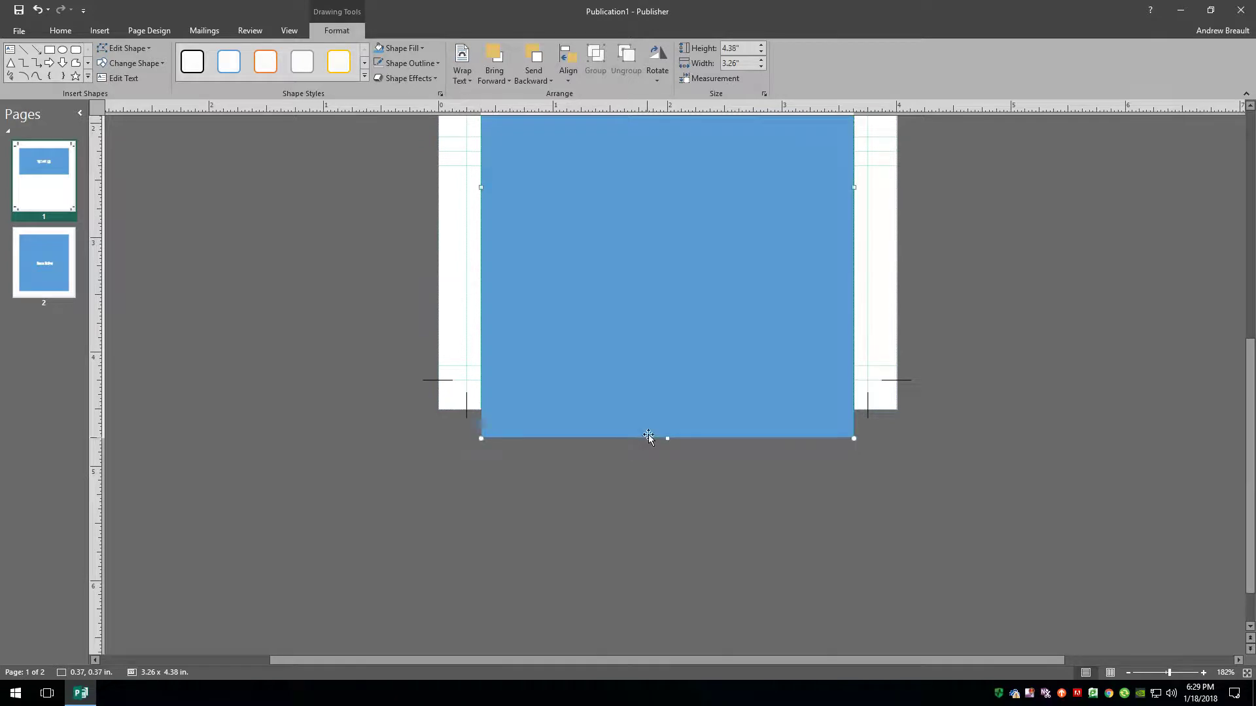
{"action": "scroll", "coordinate": [638, 261], "scroll_direction": "up", "scroll_amount": 4}
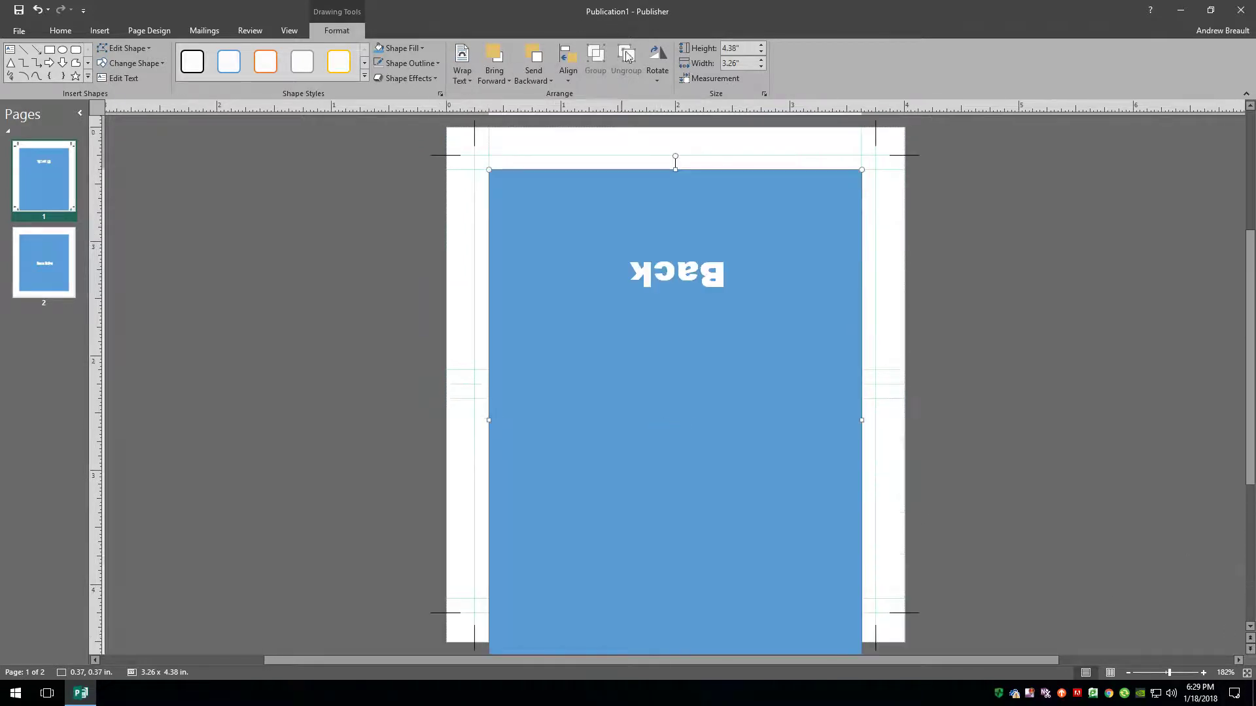
{"action": "left_click_drag", "start_coordinate": [675, 169], "coordinate": [675, 121]}
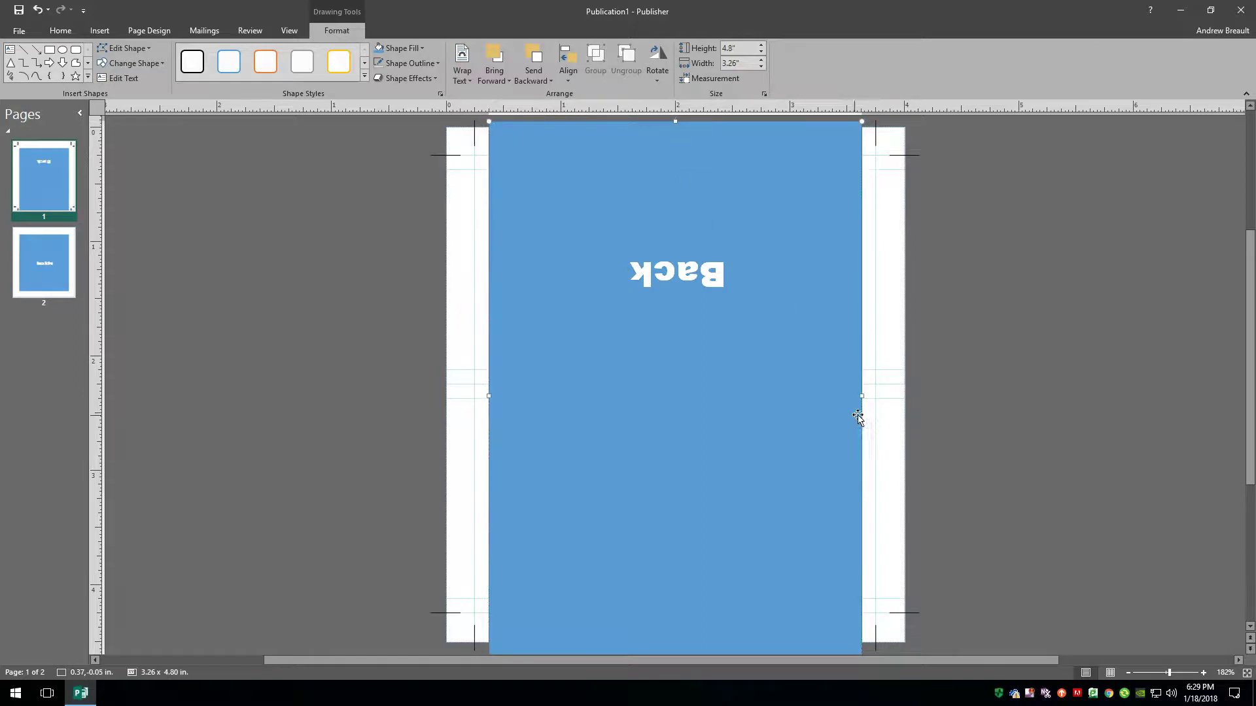
{"action": "left_click_drag", "start_coordinate": [861, 396], "coordinate": [917, 395]}
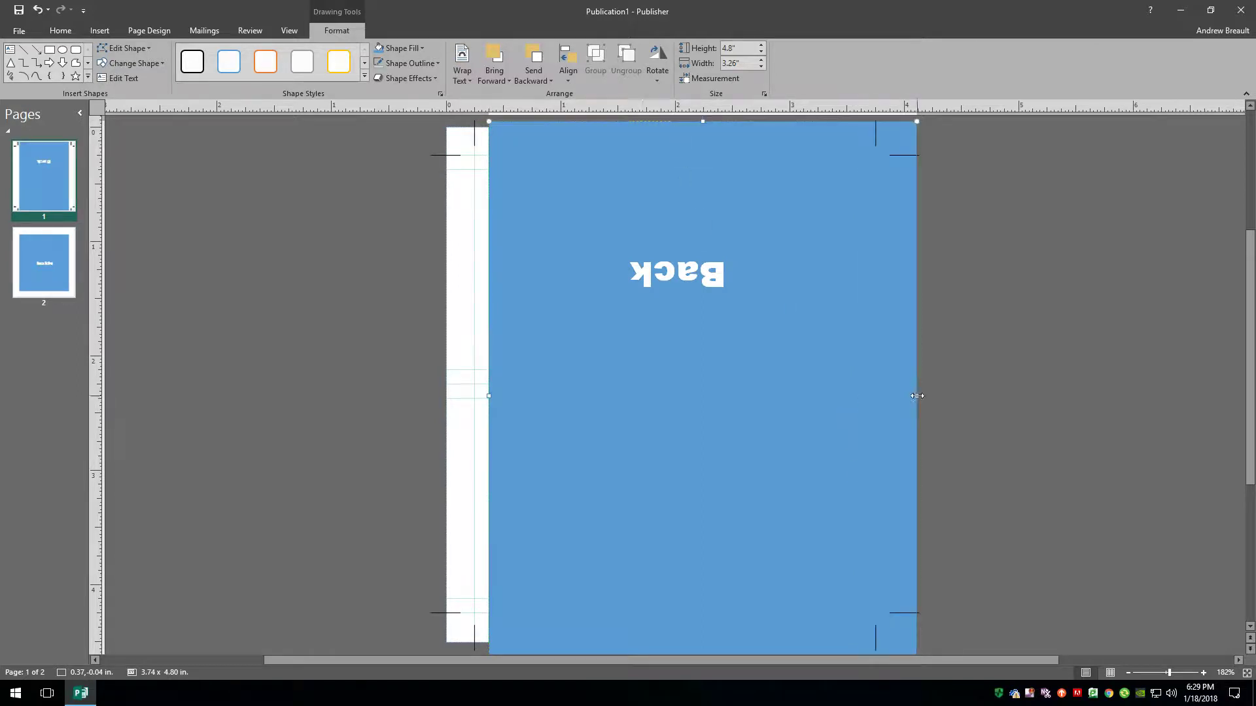
{"action": "left_click_drag", "start_coordinate": [489, 396], "coordinate": [432, 396]}
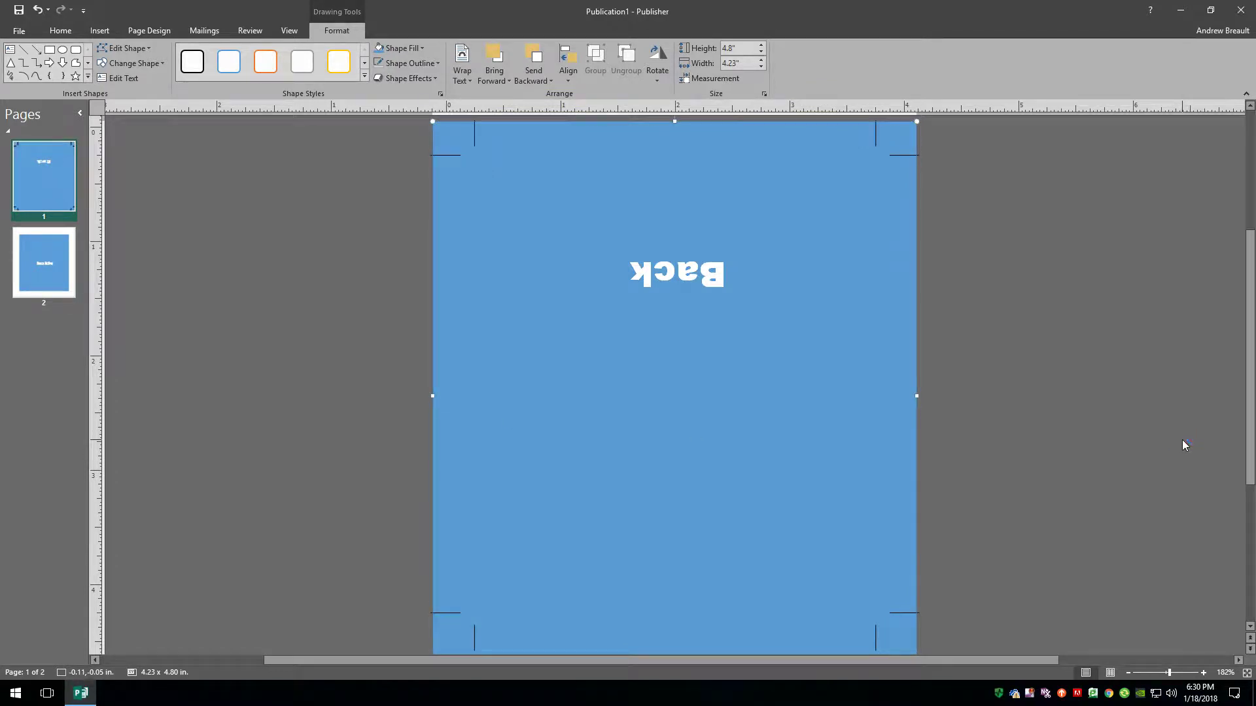
Send the blue rectangle backward behind the Front text.
{"action": "right_click", "coordinate": [856, 255]}
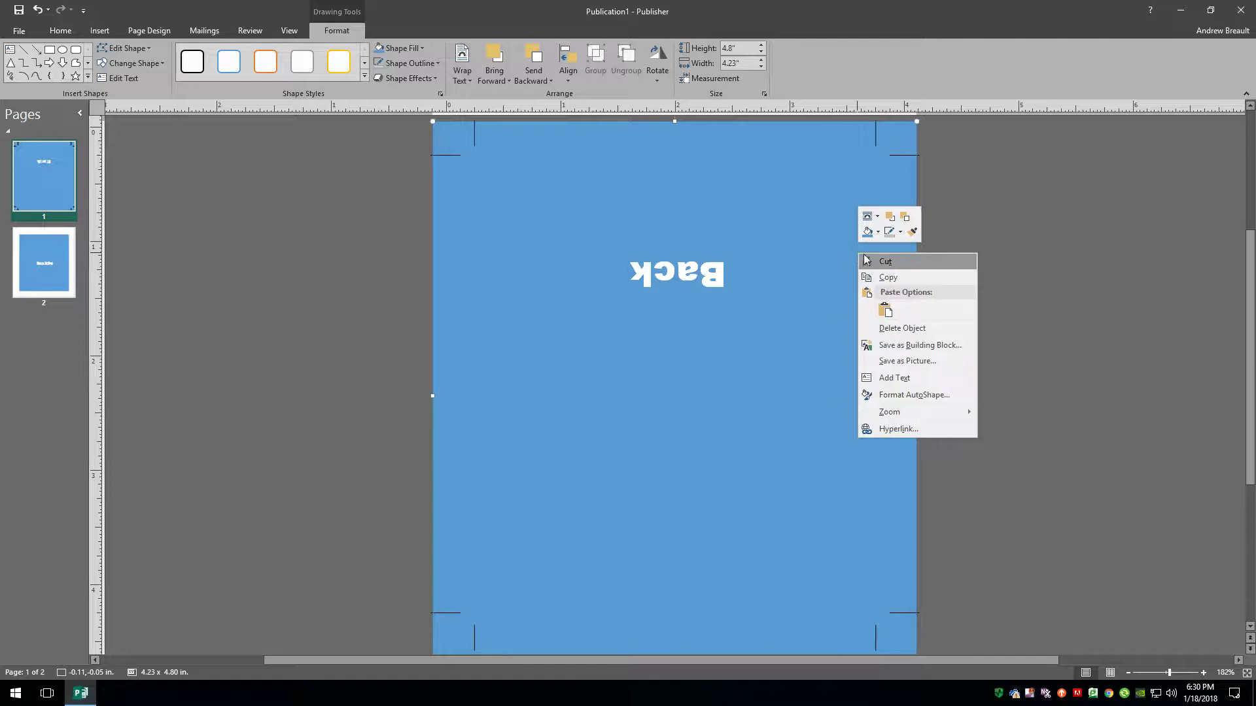
{"action": "left_click", "coordinate": [906, 218]}
{"action": "left_click", "coordinate": [1073, 463]}
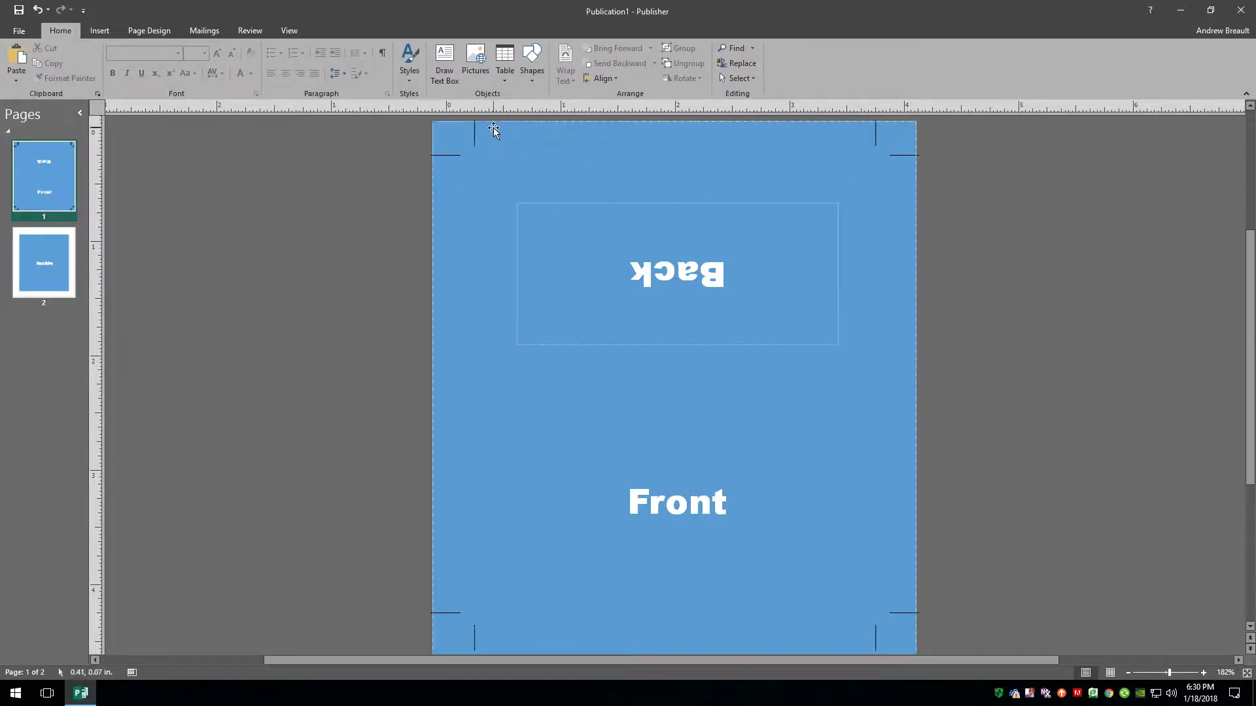
Go to the Inside page and open the print preview.
{"action": "scroll", "coordinate": [917, 387], "scroll_direction": "up", "scroll_amount": 1}
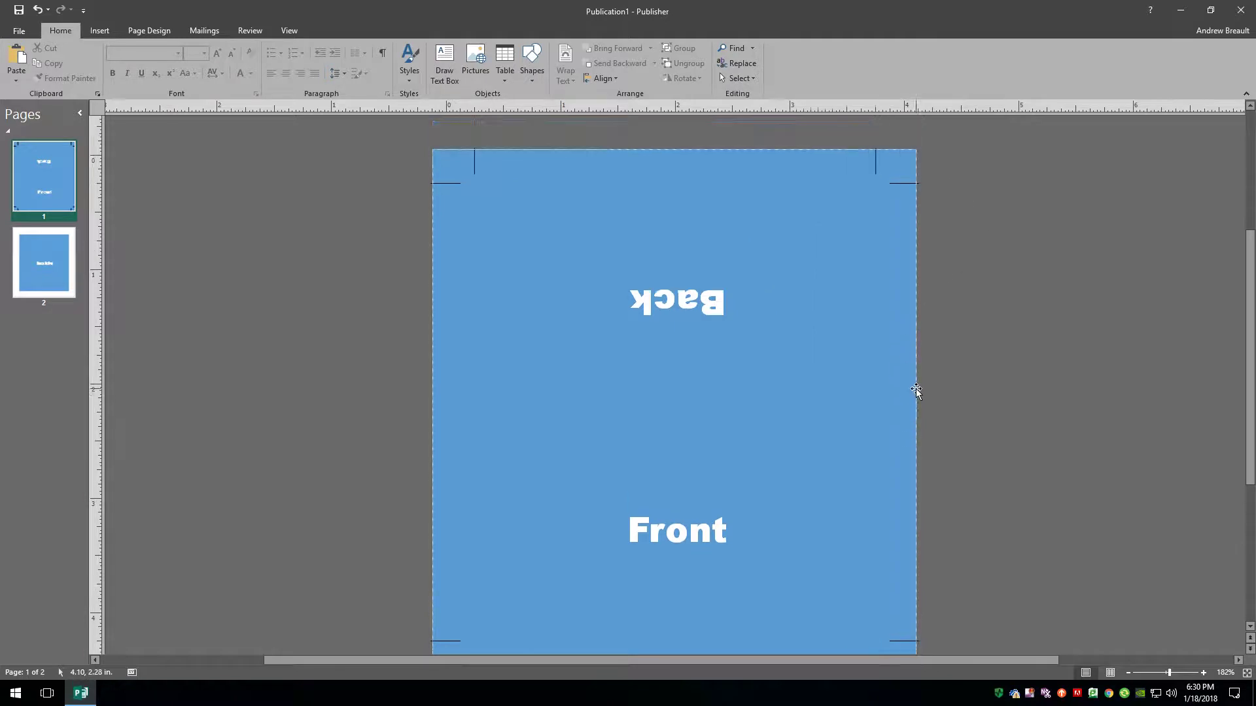
{"action": "scroll", "coordinate": [928, 395], "scroll_direction": "down", "scroll_amount": 1}
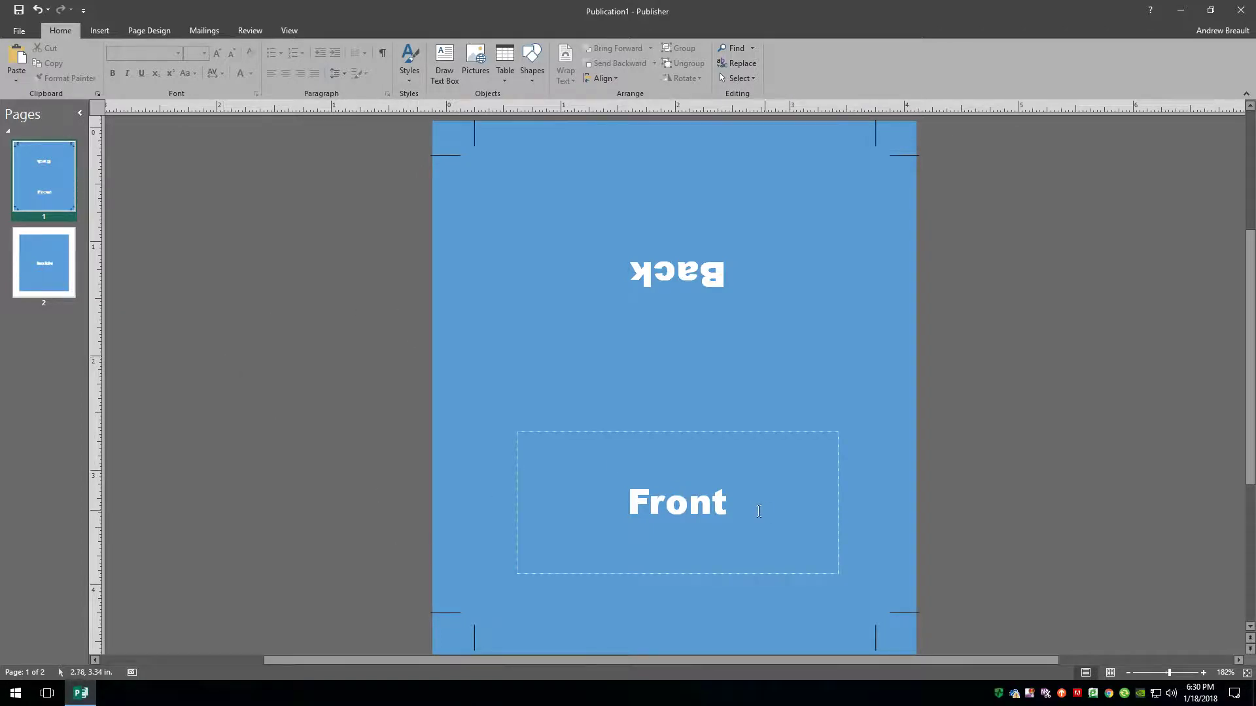
{"action": "left_click", "coordinate": [715, 431]}
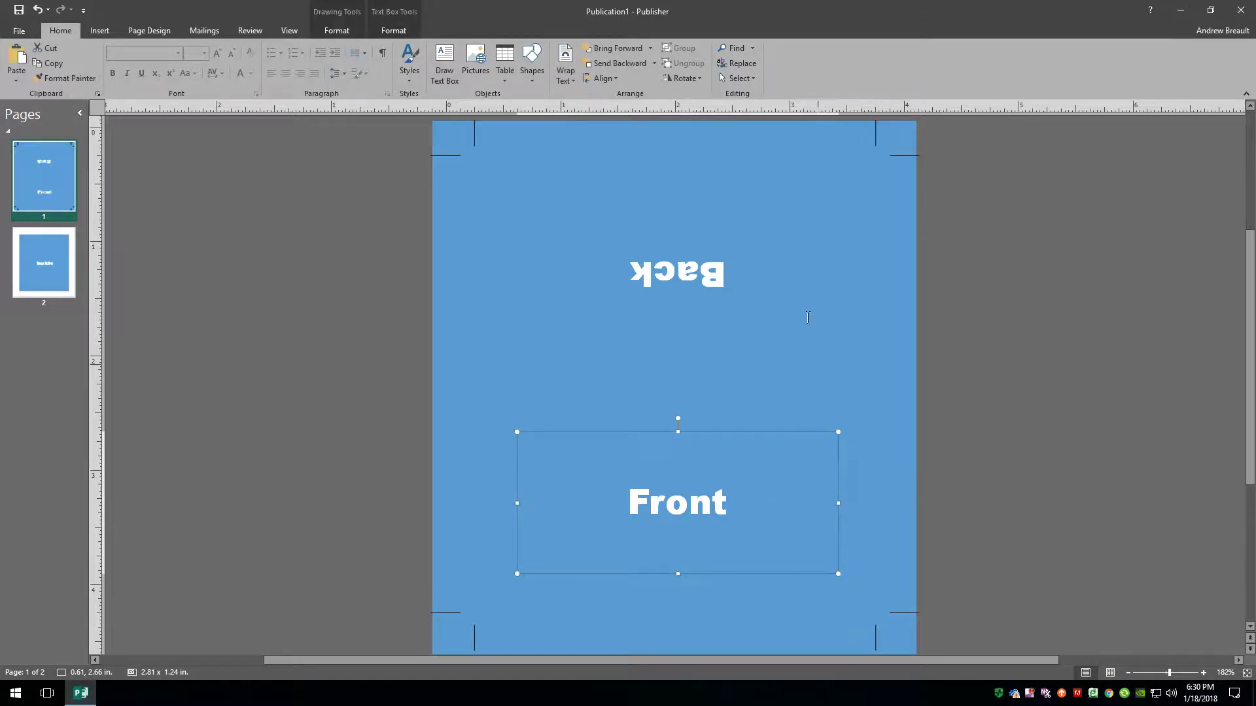
{"action": "left_click", "coordinate": [52, 269]}
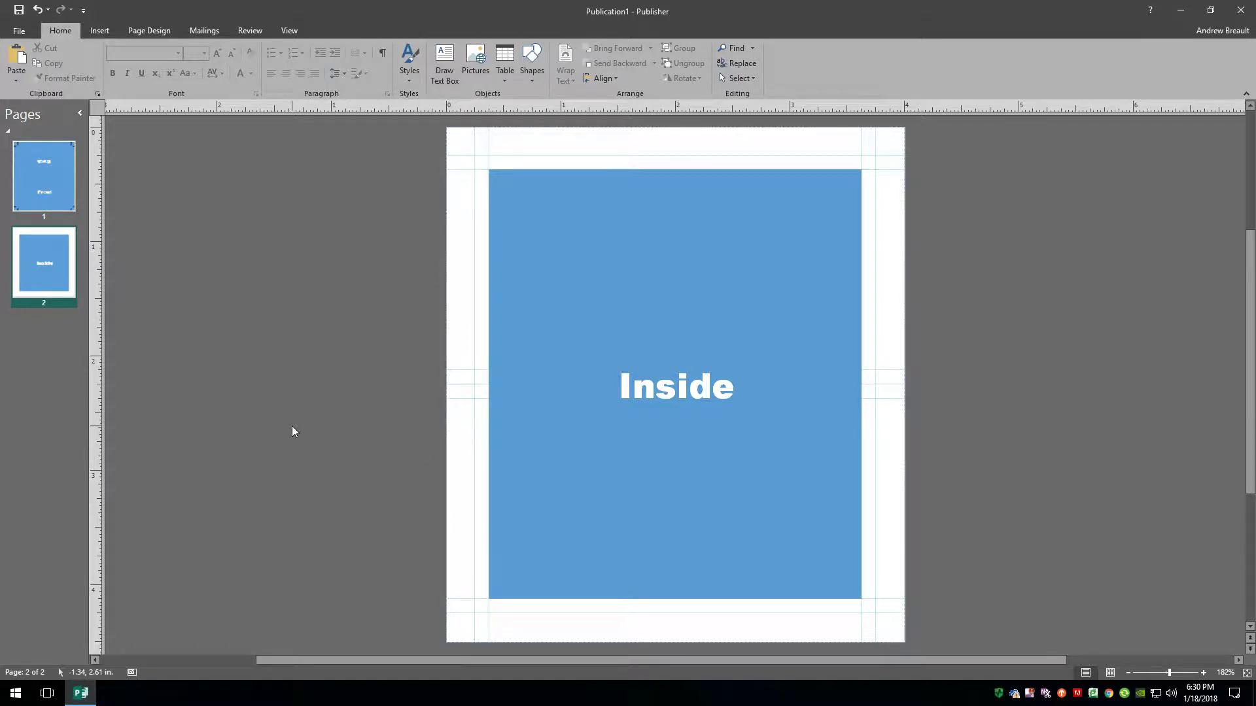
{"action": "key", "text": "ctrl+p"}
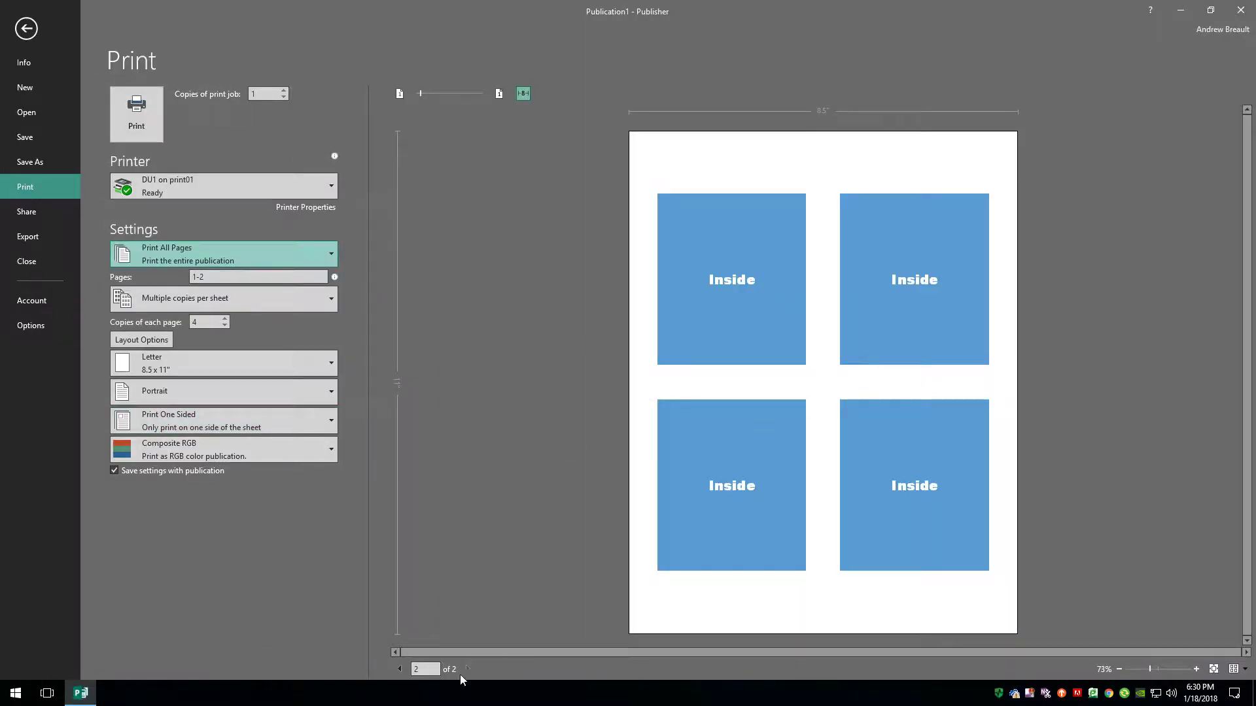
Preview the Front/Back and Inside pages, then set printing to both sides, flipping on long edge.
{"action": "left_click", "coordinate": [399, 670]}
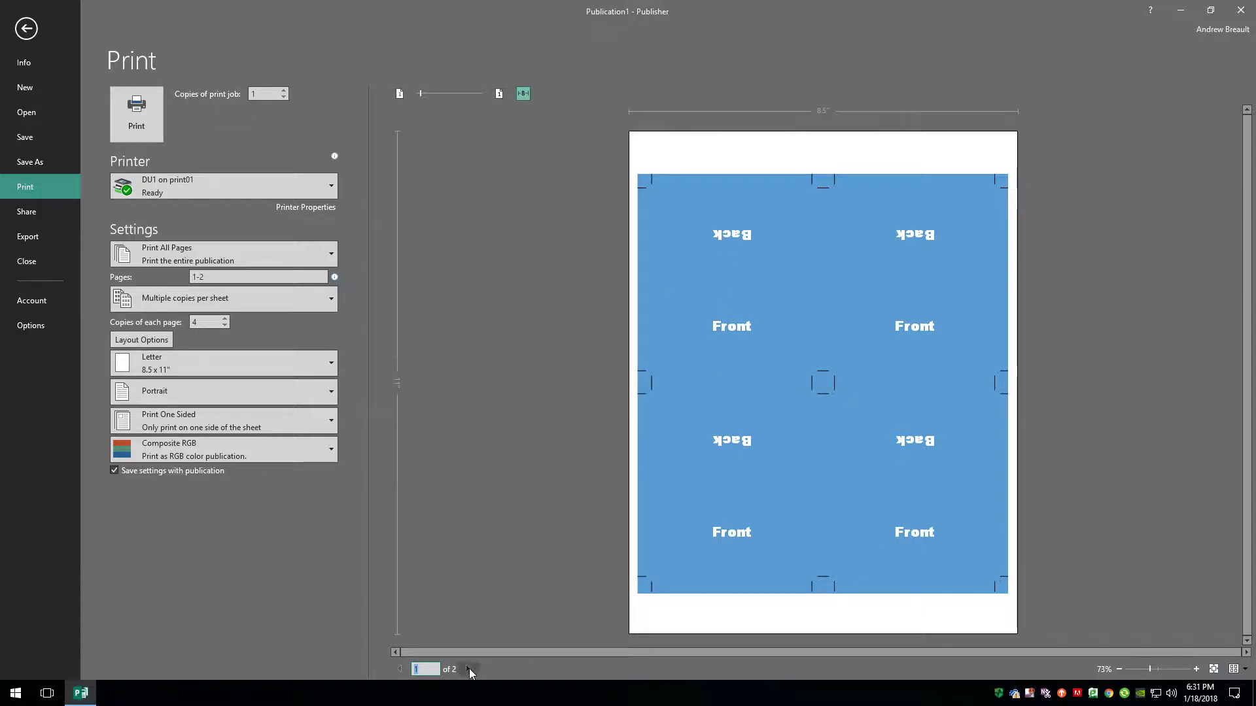
{"action": "left_click", "coordinate": [468, 669]}
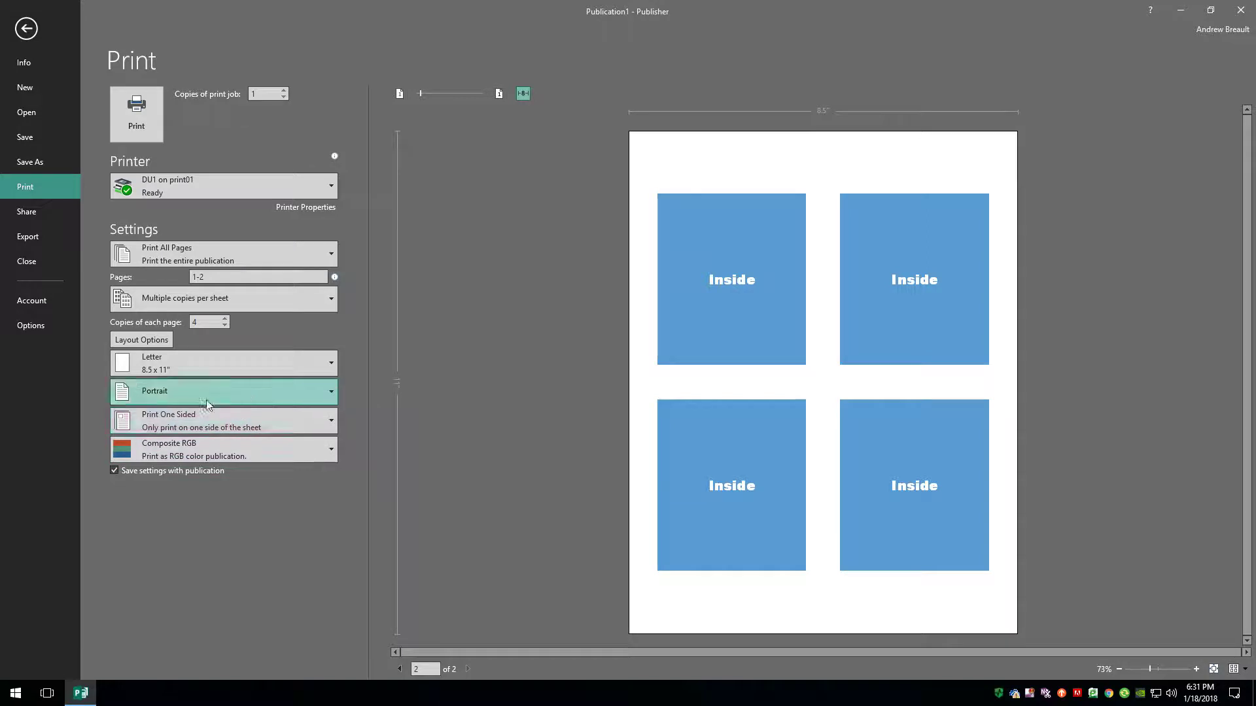
{"action": "left_click", "coordinate": [169, 424]}
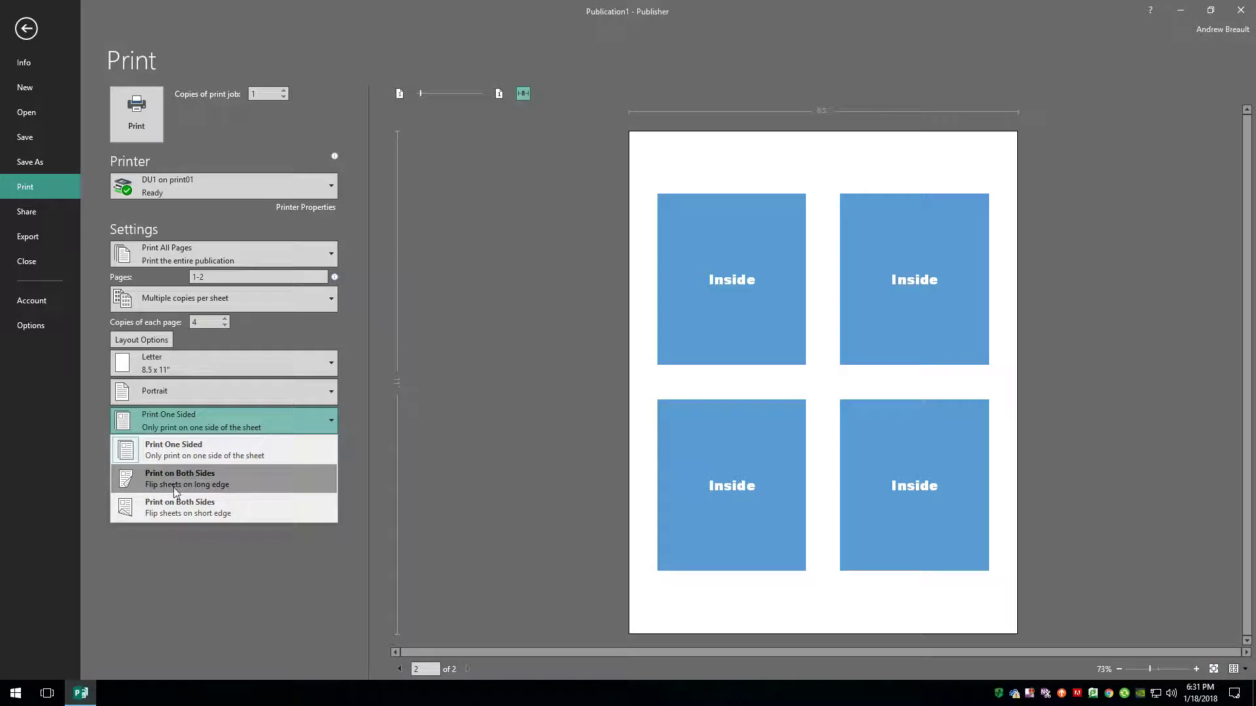
{"action": "left_click", "coordinate": [206, 480]}
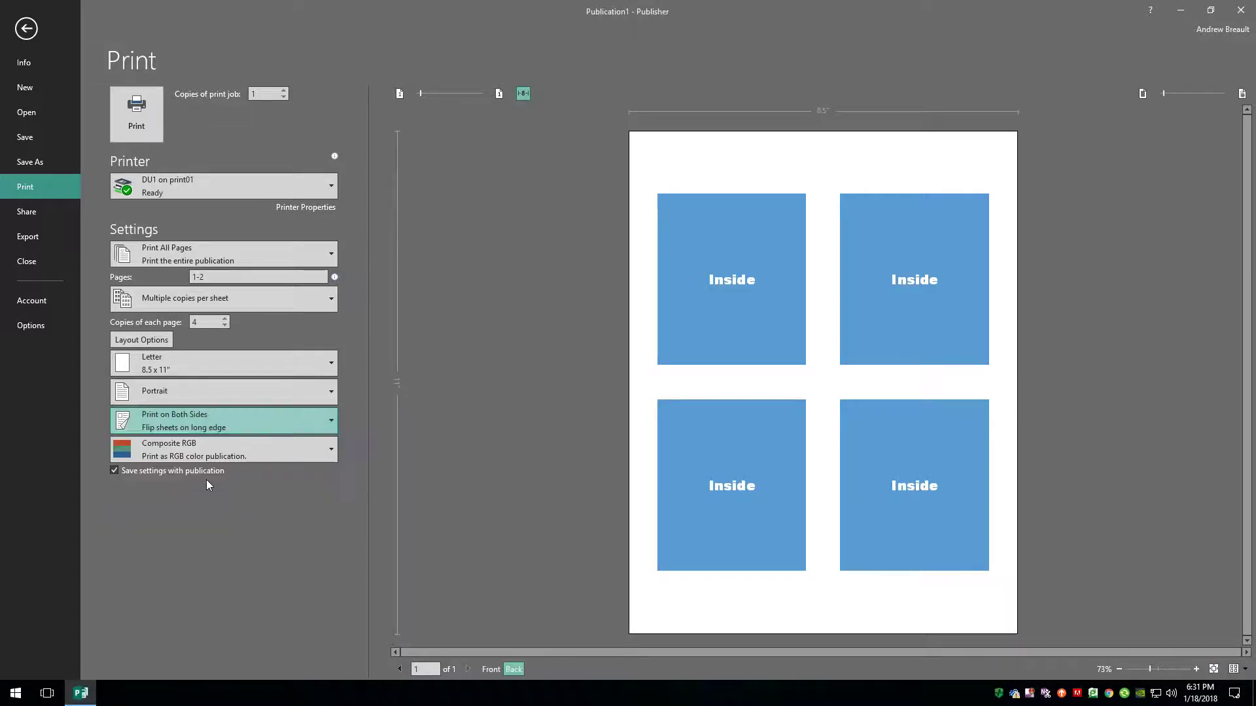
Check the front and back sheet previews, then close the publication.
{"action": "left_click", "coordinate": [492, 669]}
{"action": "left_click", "coordinate": [520, 670]}
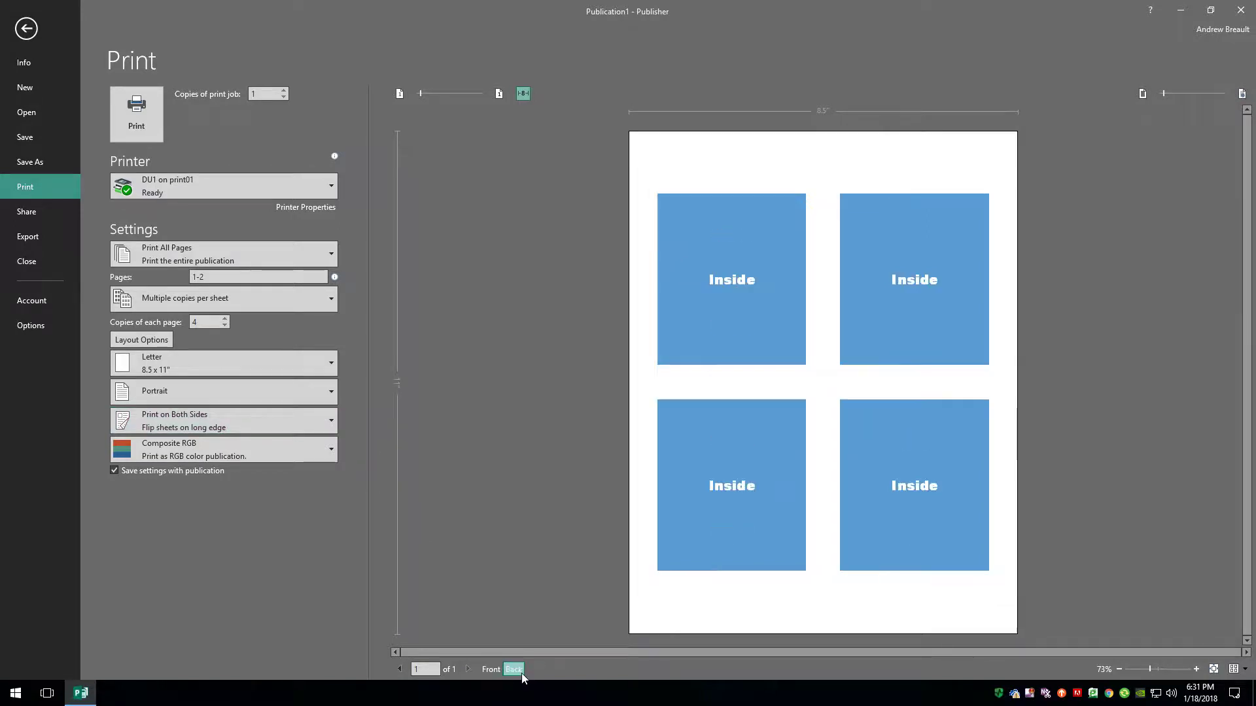
{"action": "left_click", "coordinate": [492, 669]}
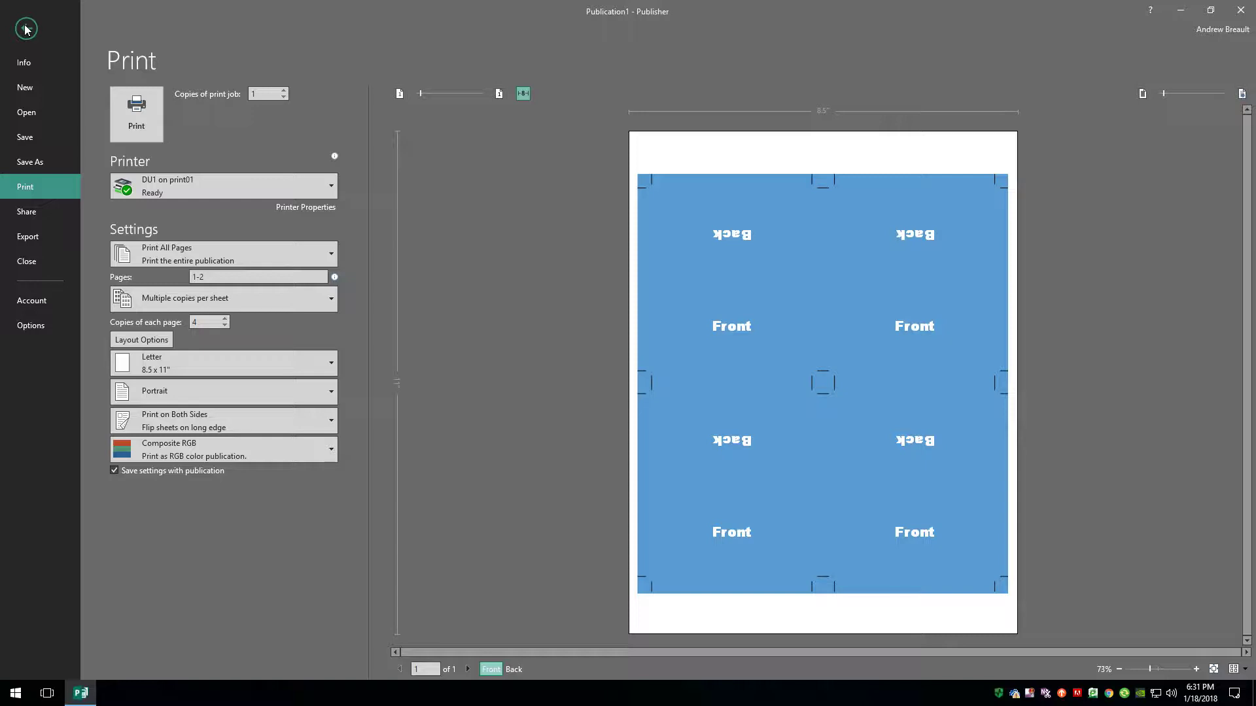
{"action": "left_click", "coordinate": [1243, 12]}
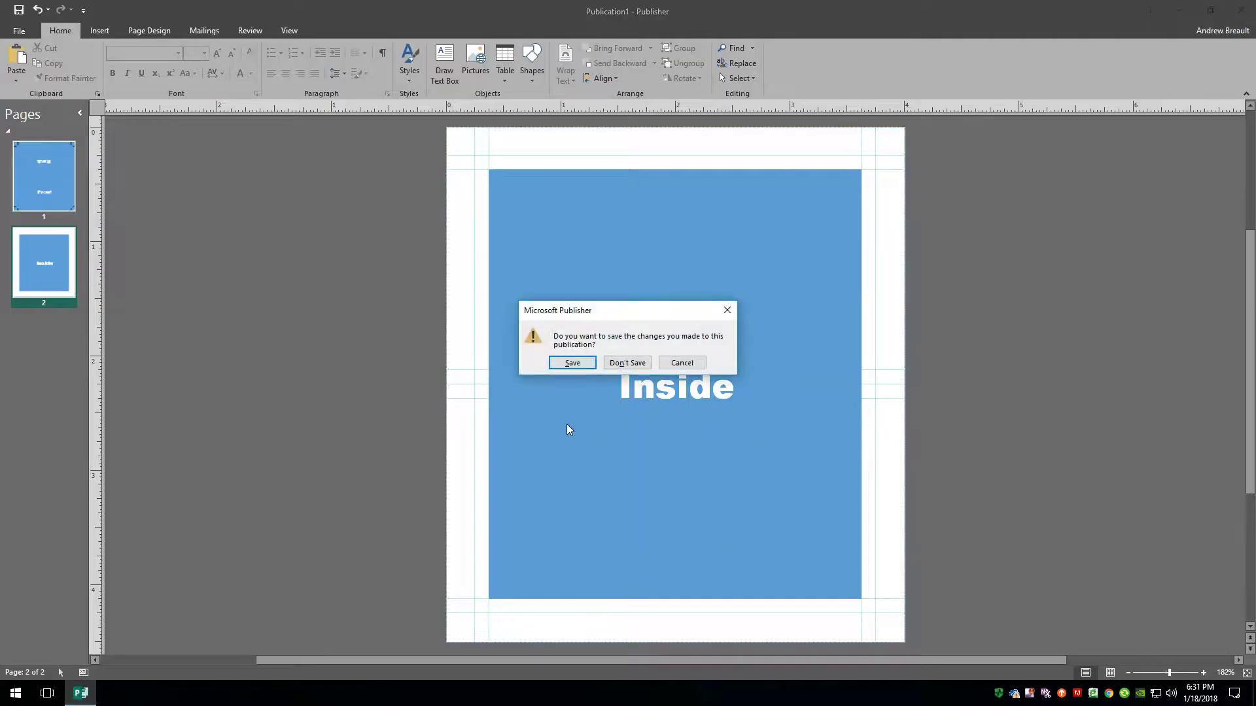
Discard the changes, relaunch Publisher 2016 and start a blank 11 x 8.5" publication.
{"action": "left_click", "coordinate": [626, 363]}
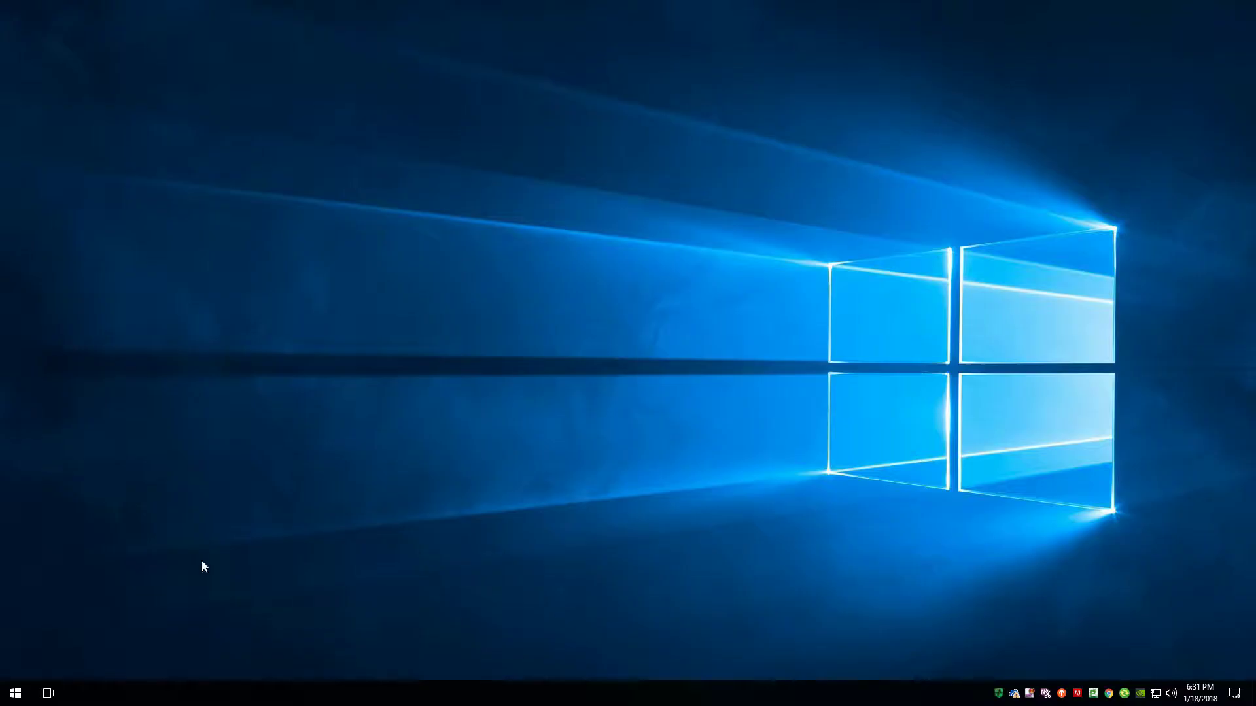
{"action": "left_click", "coordinate": [16, 695]}
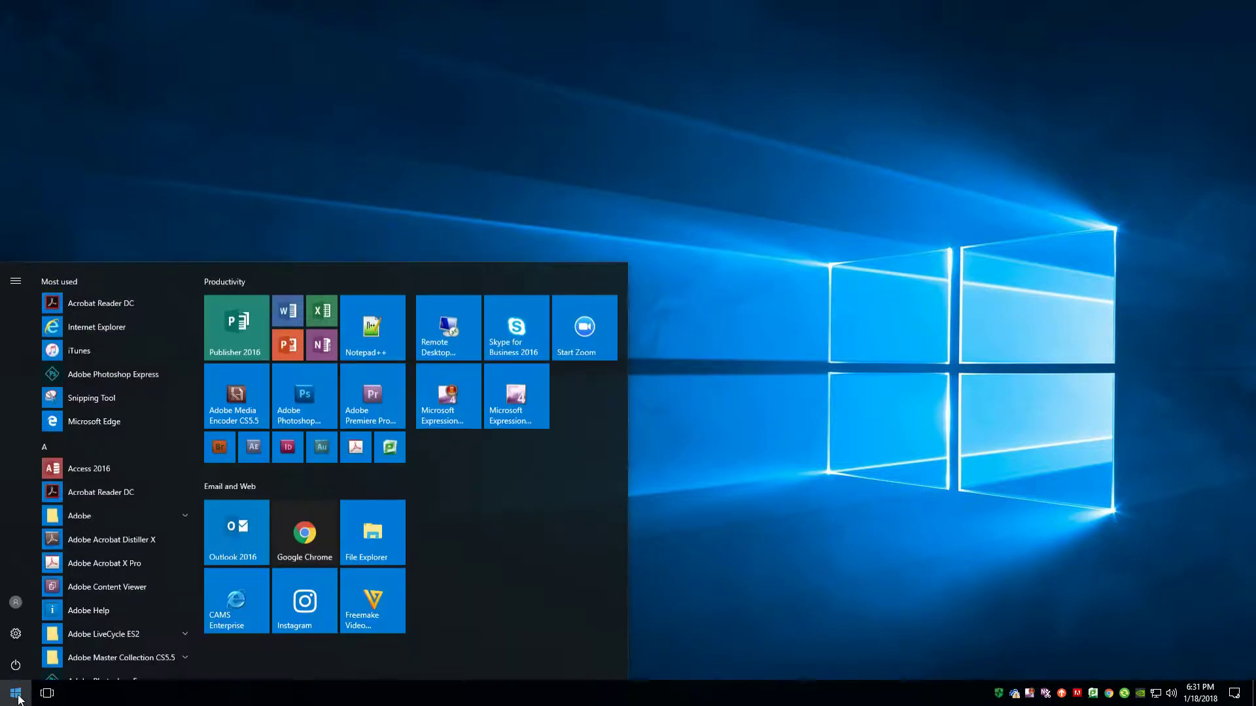
{"action": "left_click", "coordinate": [245, 328]}
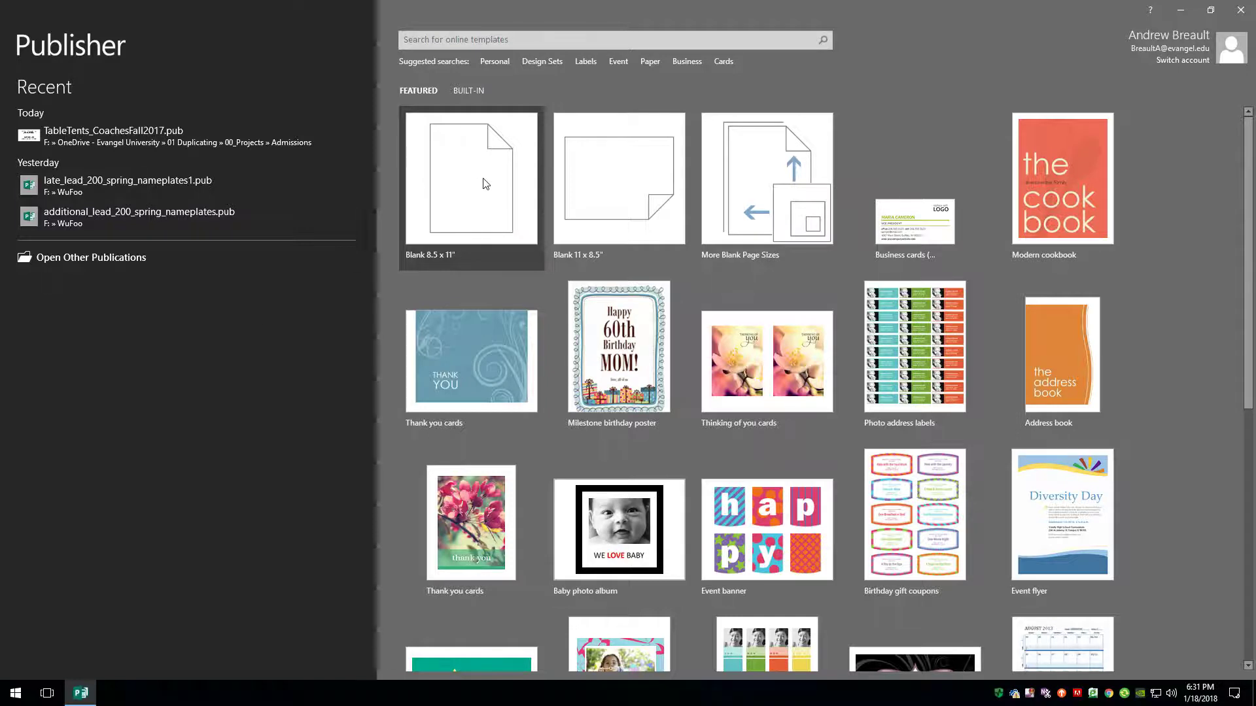
{"action": "left_click", "coordinate": [626, 184]}
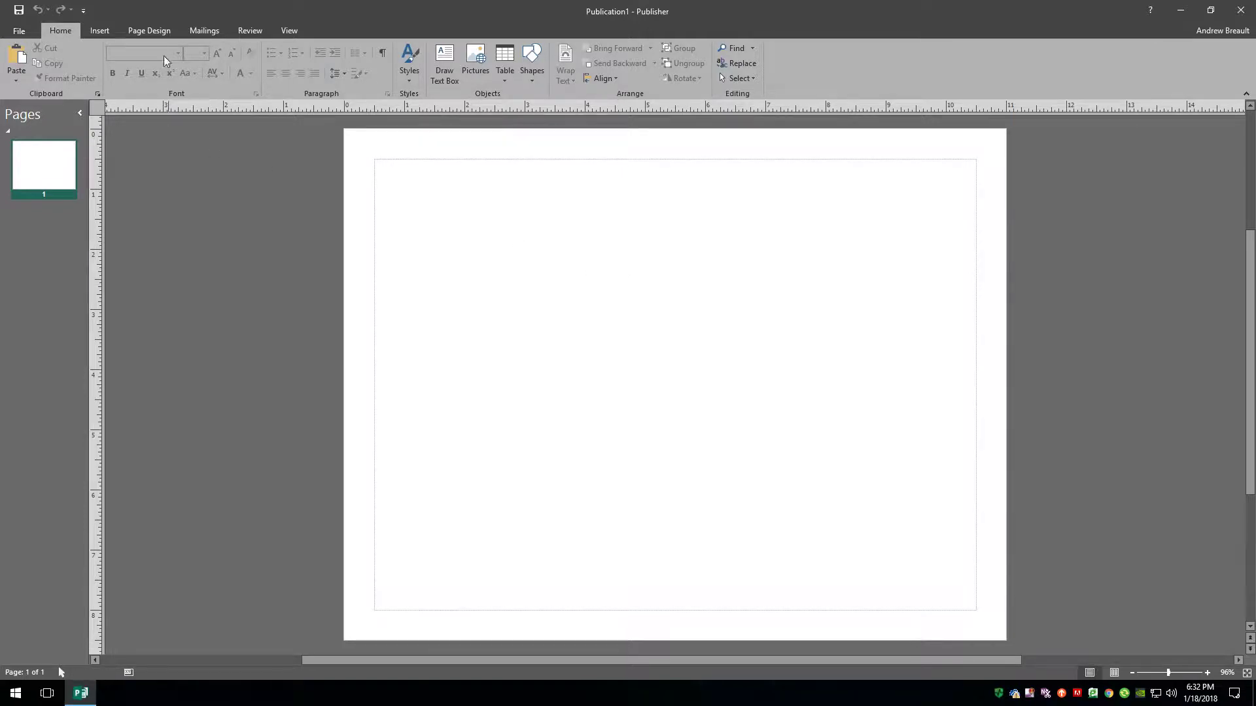
In custom Page Setup, set the page to 4.5 in wide by 4 in high.
{"action": "left_click", "coordinate": [153, 30]}
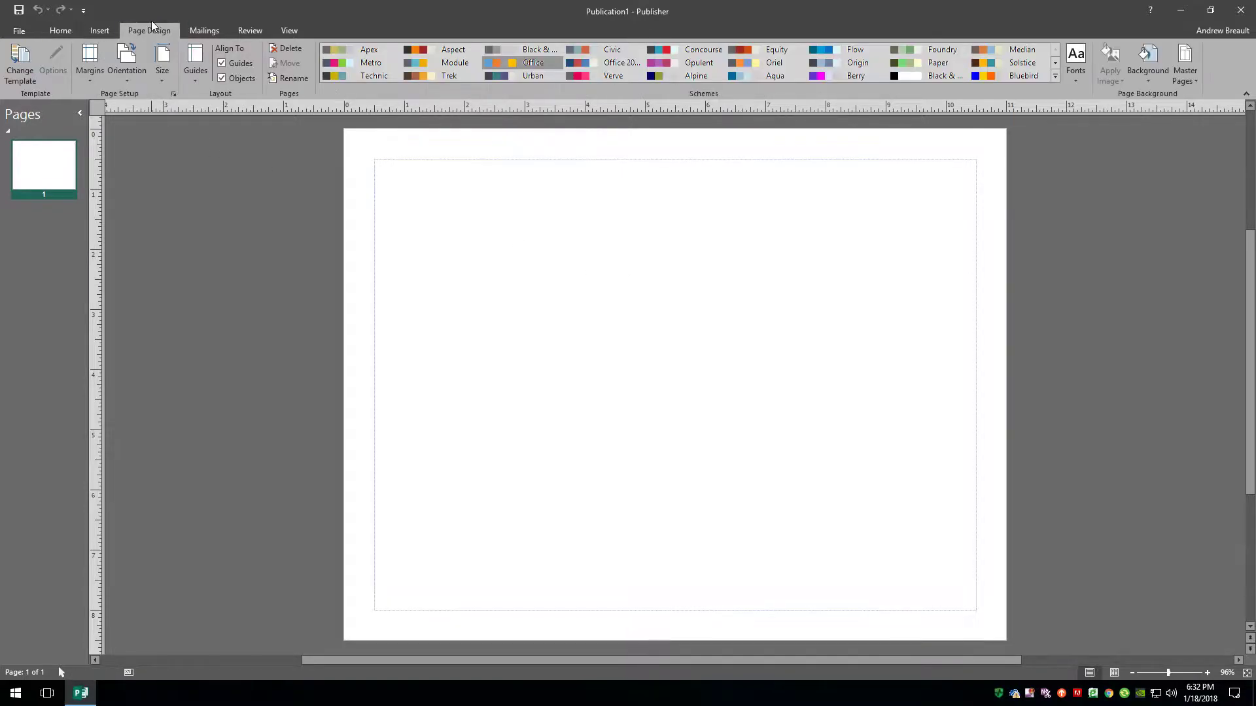
{"action": "left_click", "coordinate": [162, 78]}
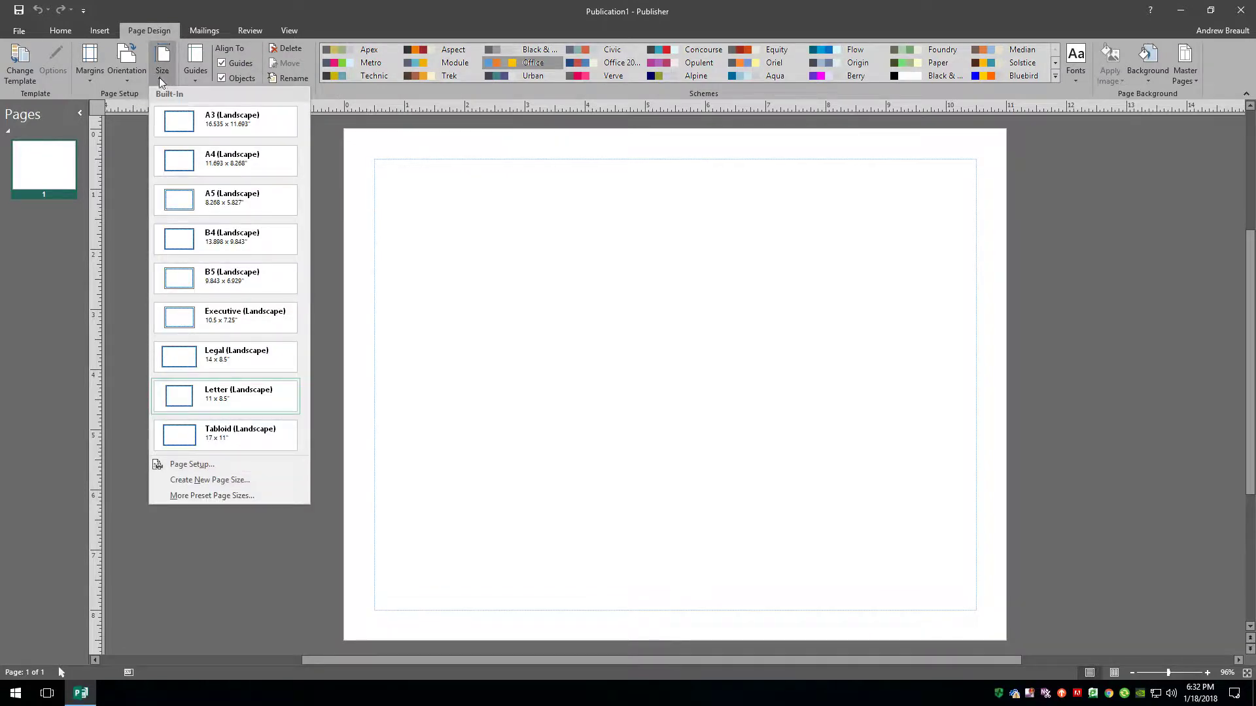
{"action": "left_click", "coordinate": [198, 467]}
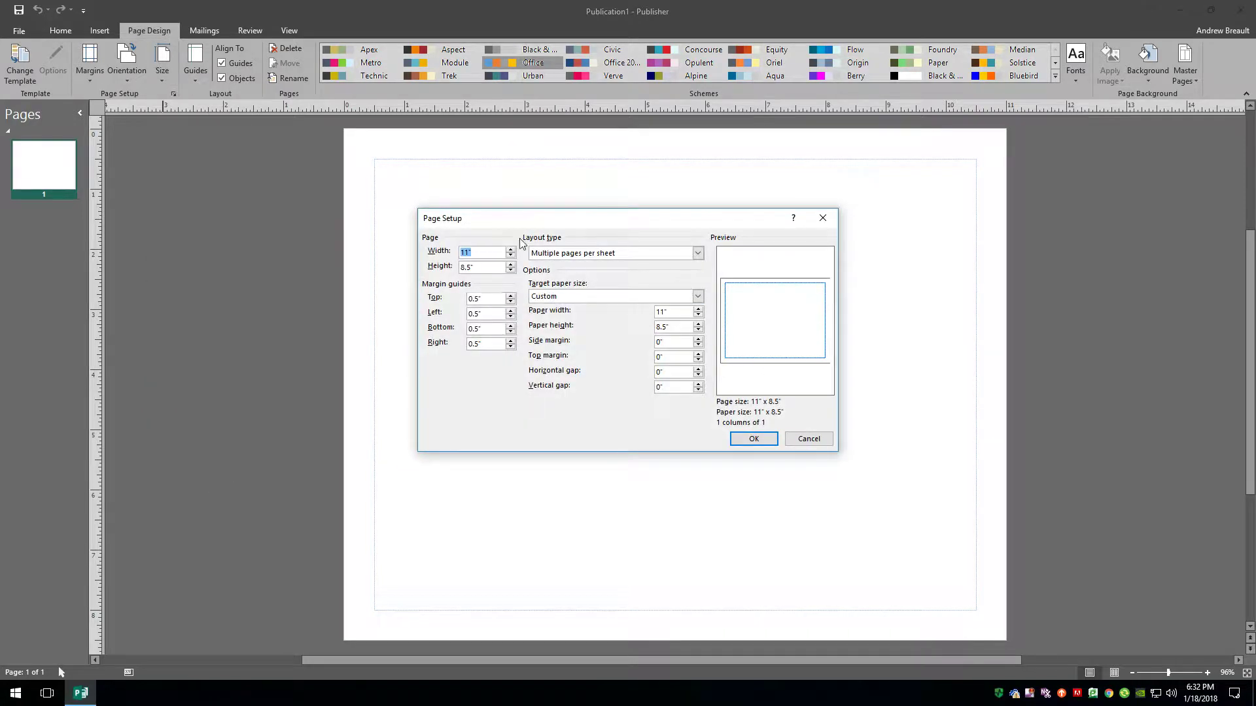
{"action": "left_click", "coordinate": [487, 253]}
{"action": "left_click_drag", "start_coordinate": [492, 253], "coordinate": [444, 263]}
{"action": "type", "text": "4.5"}
{"action": "key", "text": "Tab"}
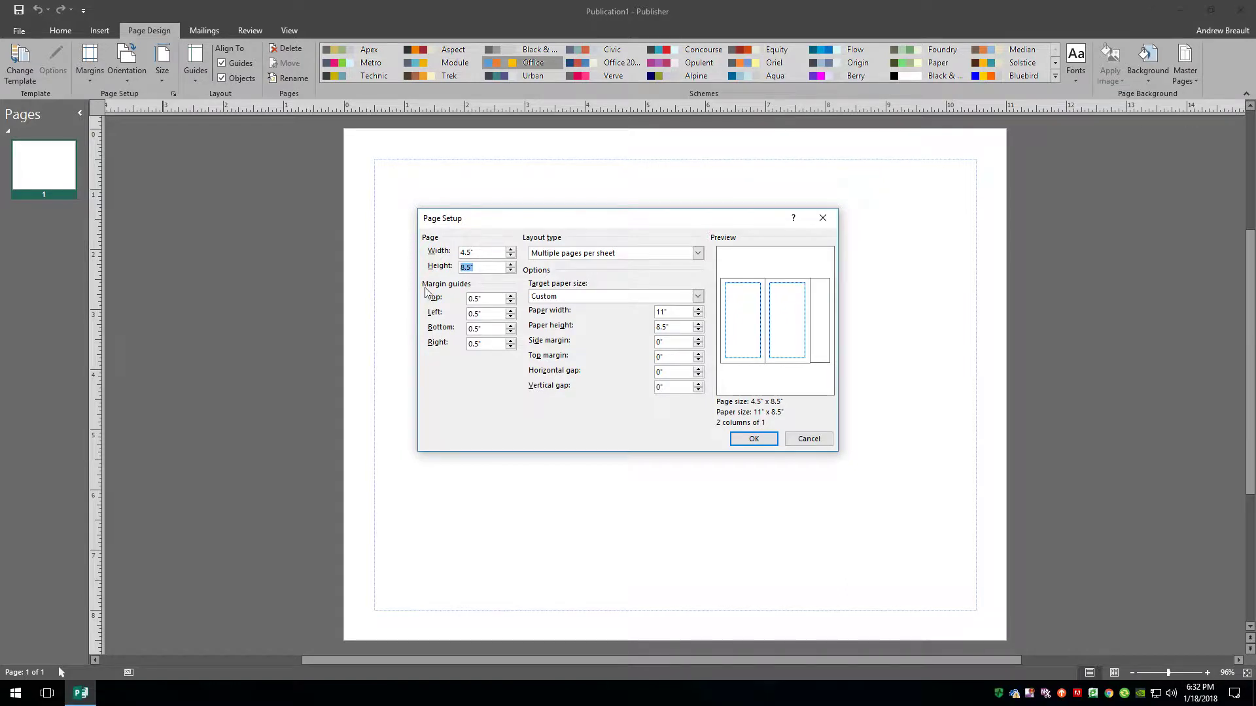
{"action": "type", "text": "4"}
{"action": "left_click", "coordinate": [483, 303]}
Set all margin guides to 0, sheet side margin 1 in and top margin 0.25 in, and apply.
{"action": "left_click_drag", "start_coordinate": [492, 303], "coordinate": [445, 306]}
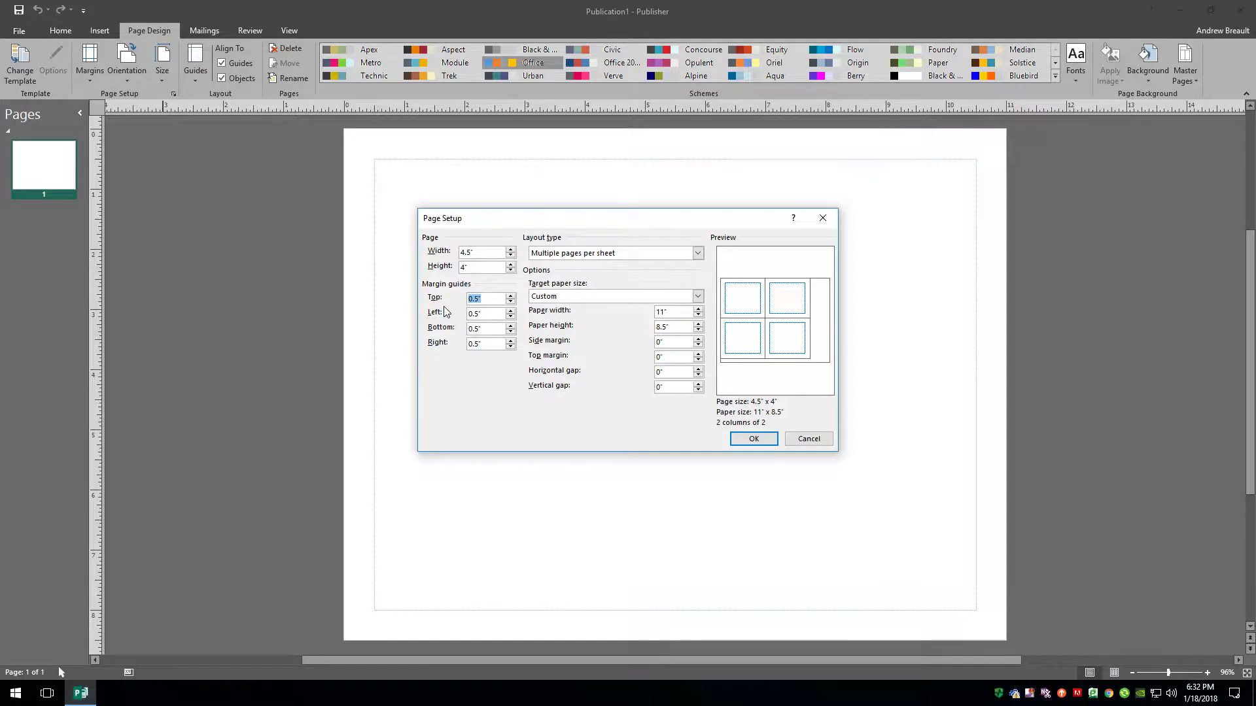
{"action": "type", "text": "0"}
{"action": "key", "text": "Tab"}
{"action": "type", "text": "0"}
{"action": "left_click", "coordinate": [487, 330]}
{"action": "left_click_drag", "start_coordinate": [486, 330], "coordinate": [459, 344]}
{"action": "type", "text": "0"}
{"action": "key", "text": "Tab"}
{"action": "type", "text": "0"}
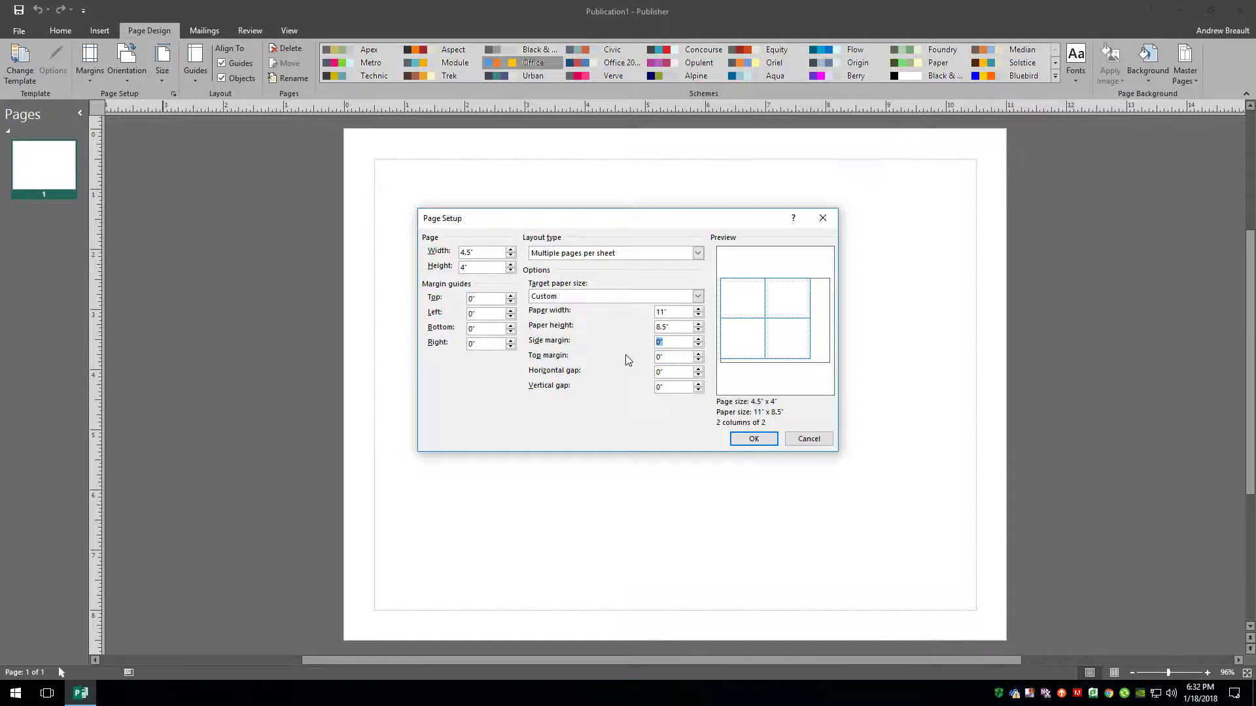
{"action": "left_click", "coordinate": [687, 356]}
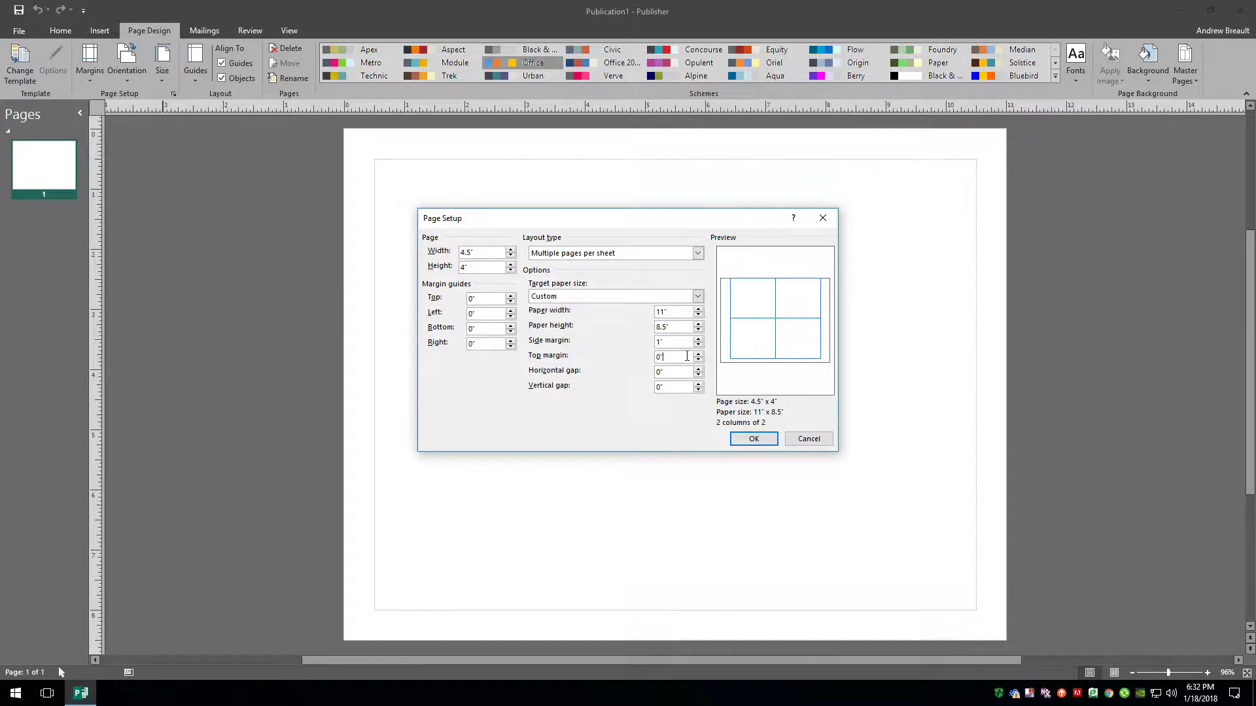
{"action": "double_click", "coordinate": [673, 356]}
{"action": "left_click", "coordinate": [683, 372]}
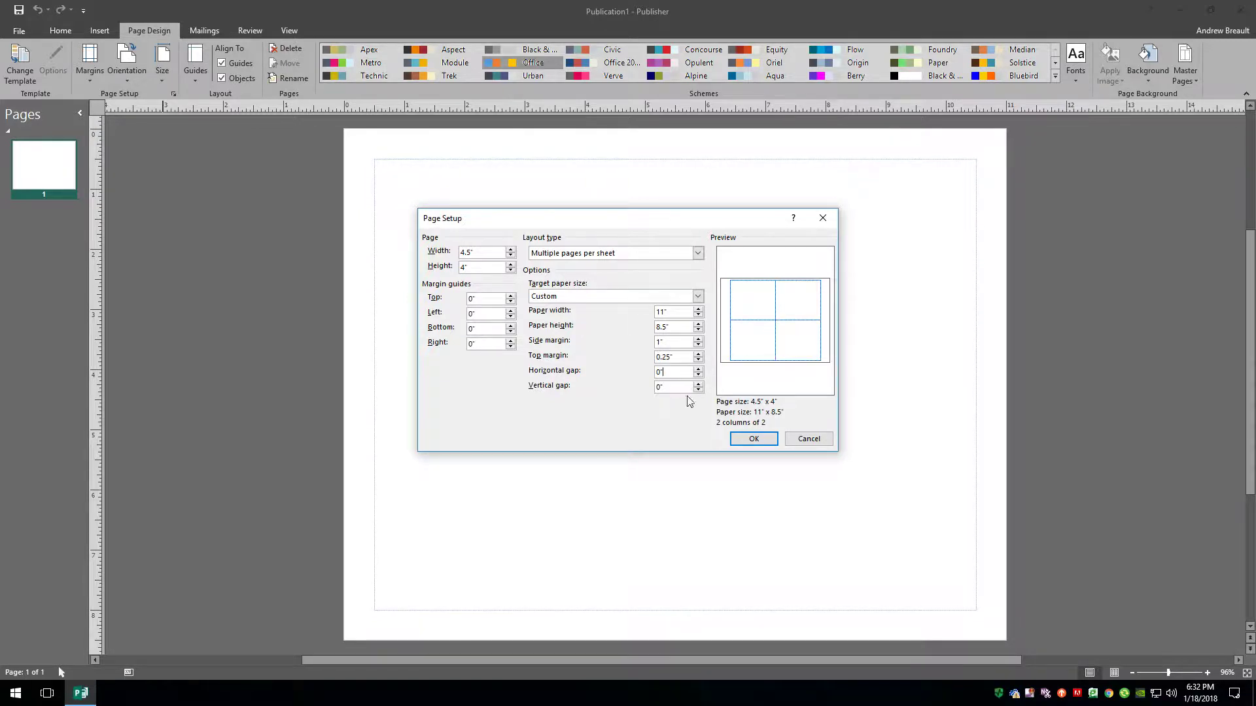
{"action": "left_click", "coordinate": [754, 439]}
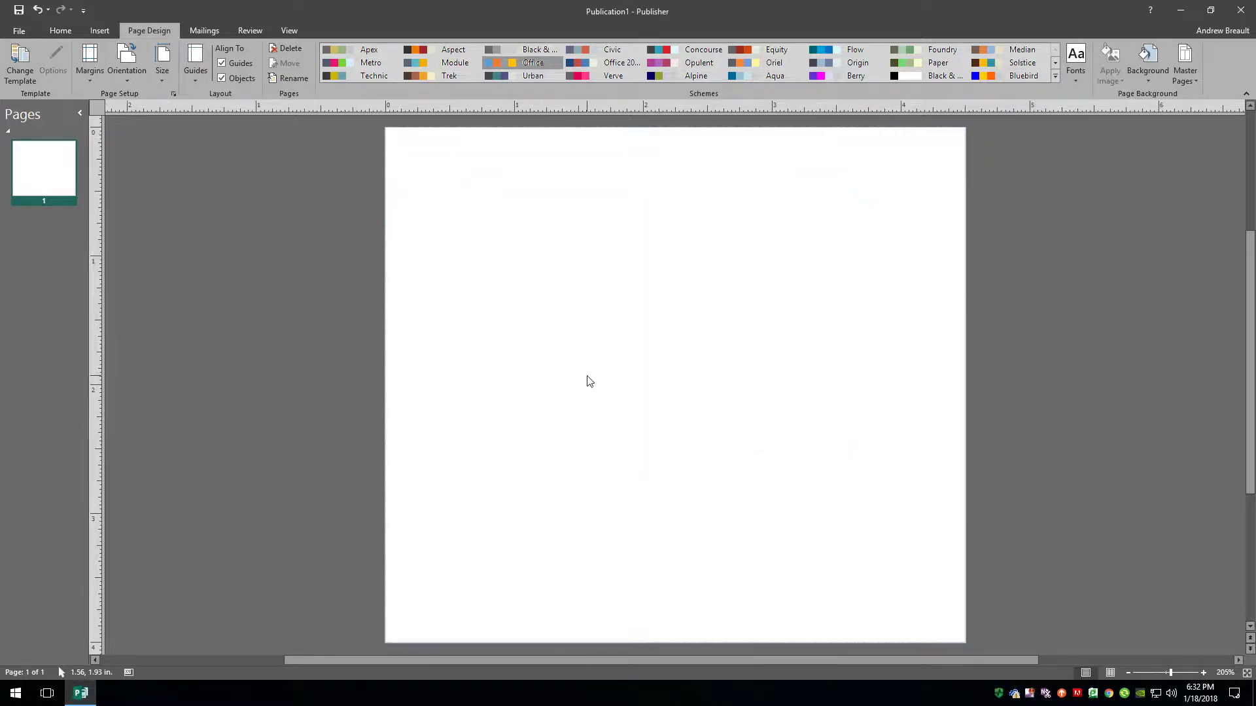
Add two ruler guides just inside each of the four page edges.
{"action": "left_click_drag", "start_coordinate": [96, 298], "coordinate": [417, 212]}
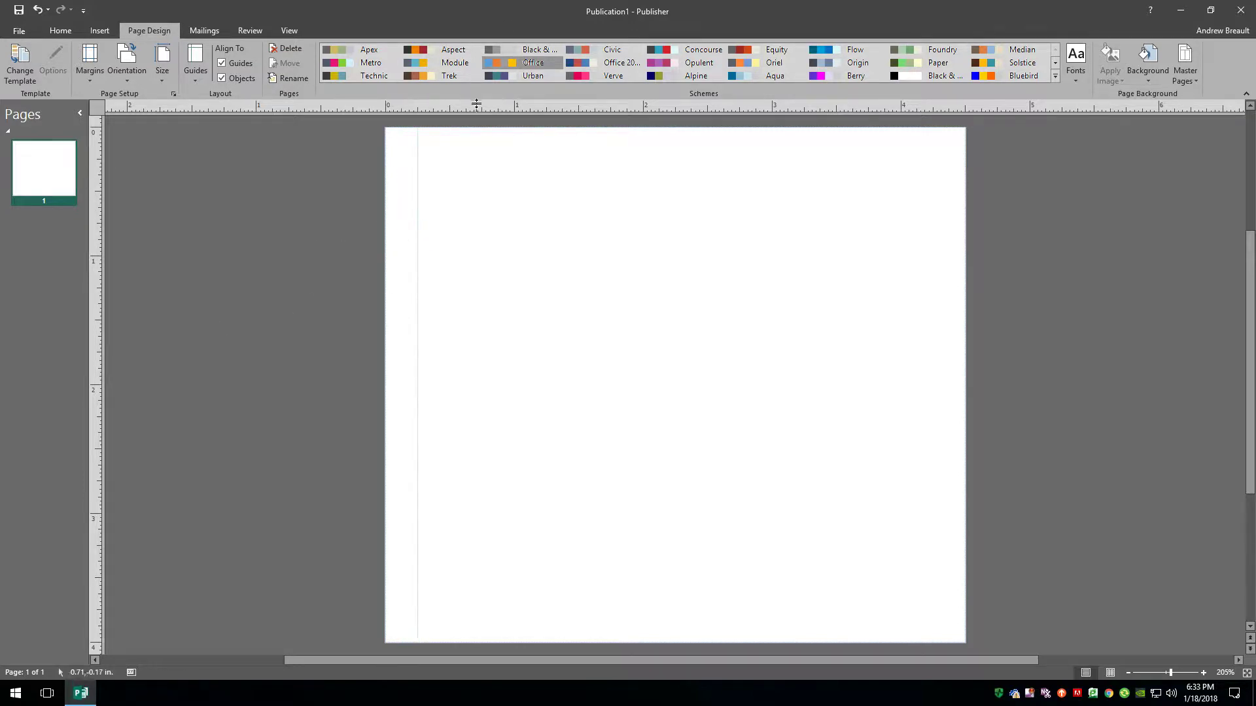
{"action": "left_click_drag", "start_coordinate": [476, 104], "coordinate": [462, 158]}
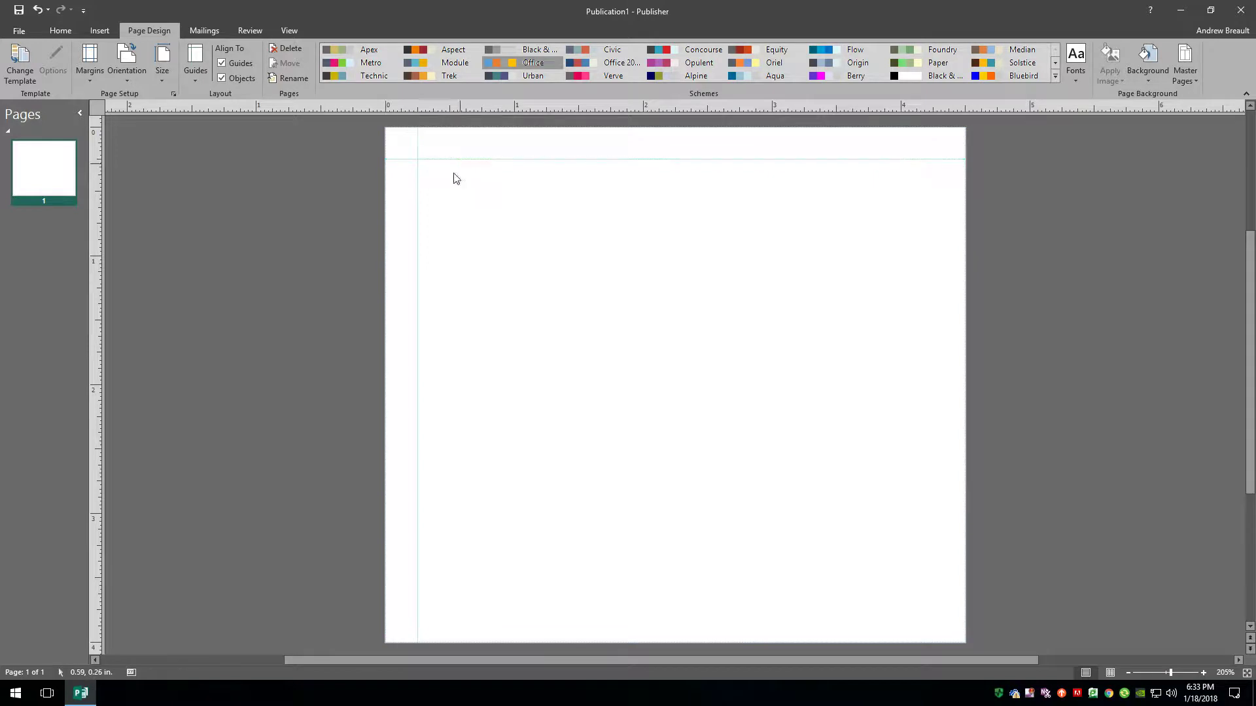
{"action": "left_click_drag", "start_coordinate": [97, 294], "coordinate": [932, 232]}
{"action": "left_click_drag", "start_coordinate": [742, 107], "coordinate": [643, 611]}
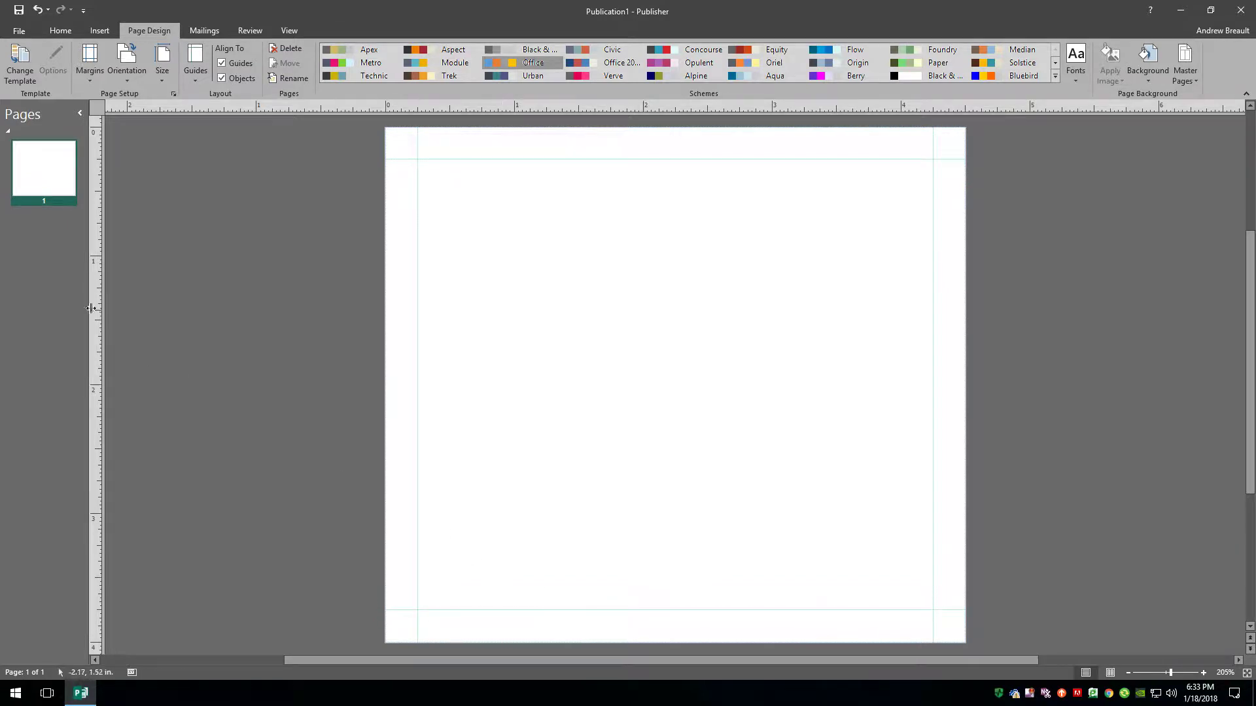
{"action": "left_click_drag", "start_coordinate": [97, 314], "coordinate": [432, 192]}
{"action": "left_click_drag", "start_coordinate": [96, 316], "coordinate": [917, 302]}
{"action": "left_click_drag", "start_coordinate": [727, 108], "coordinate": [715, 174]}
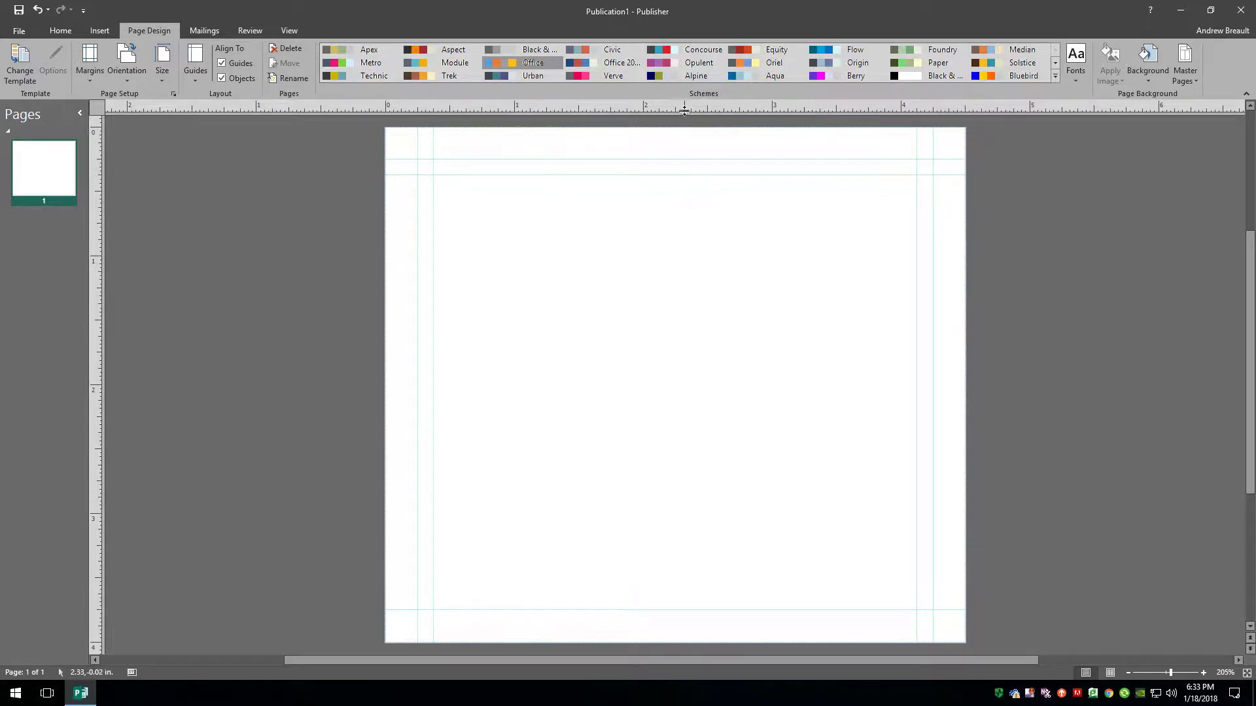
{"action": "left_click_drag", "start_coordinate": [667, 522], "coordinate": [653, 594]}
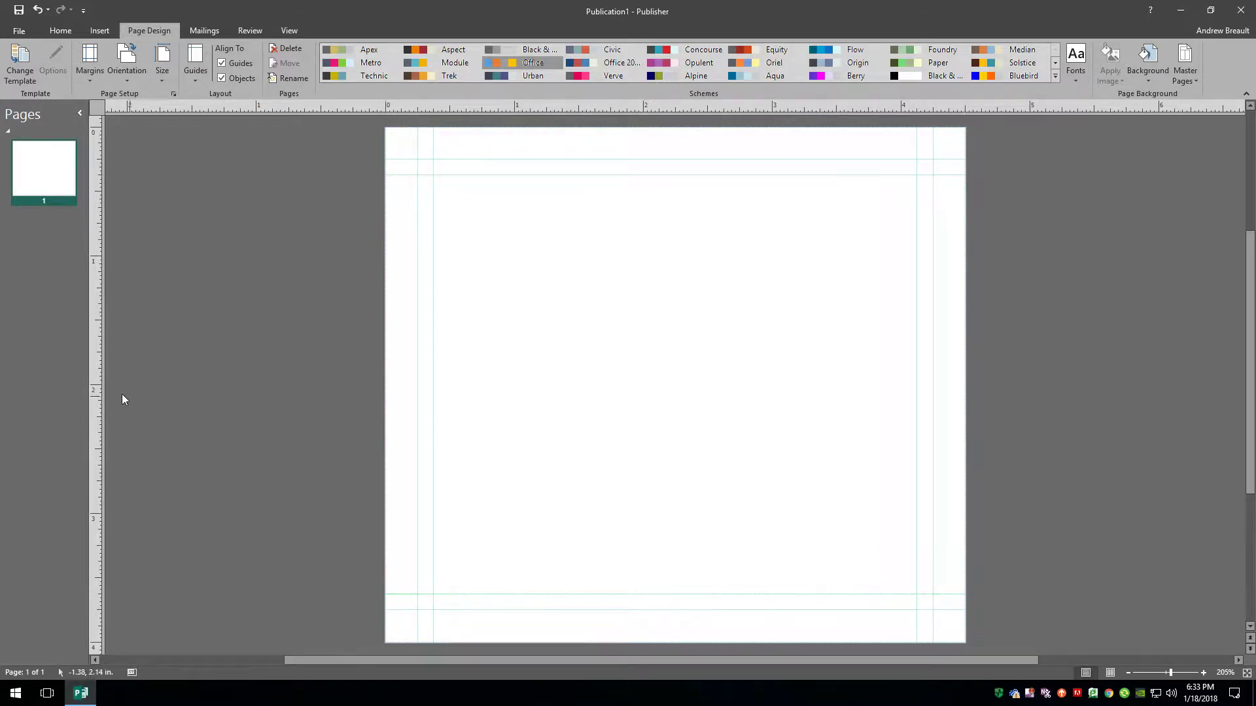
Add a vertical guide at the centre fold with one guide on each side of it.
{"action": "left_click_drag", "start_coordinate": [96, 361], "coordinate": [675, 287]}
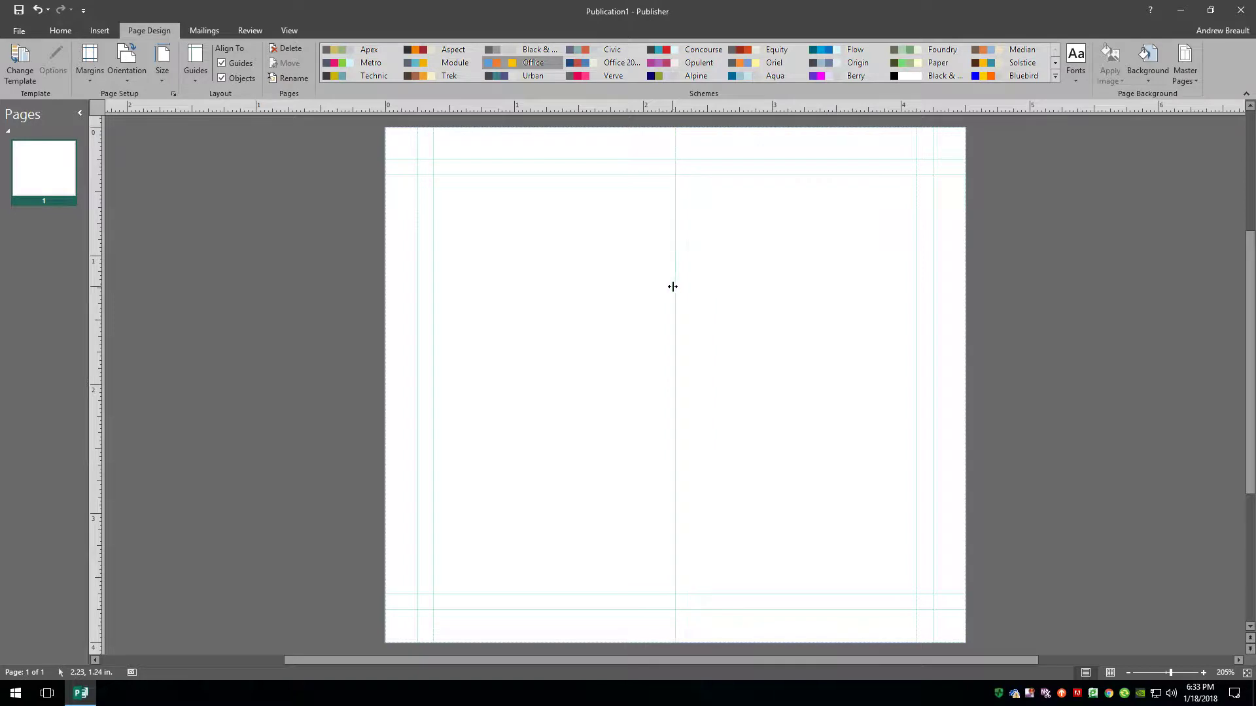
{"action": "left_click_drag", "start_coordinate": [92, 344], "coordinate": [658, 213]}
{"action": "left_click_drag", "start_coordinate": [95, 348], "coordinate": [690, 250]}
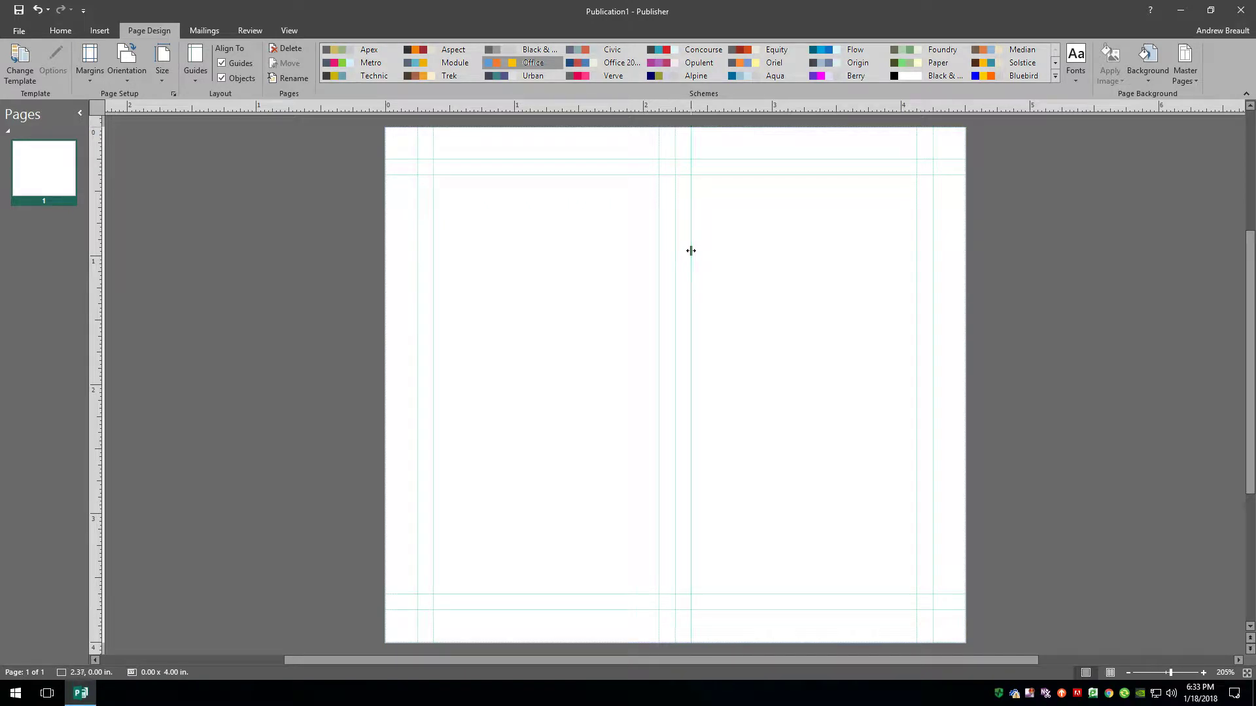
Insert a duplicate of page 1 as page 2, then go back to page 1.
{"action": "right_click", "coordinate": [41, 174]}
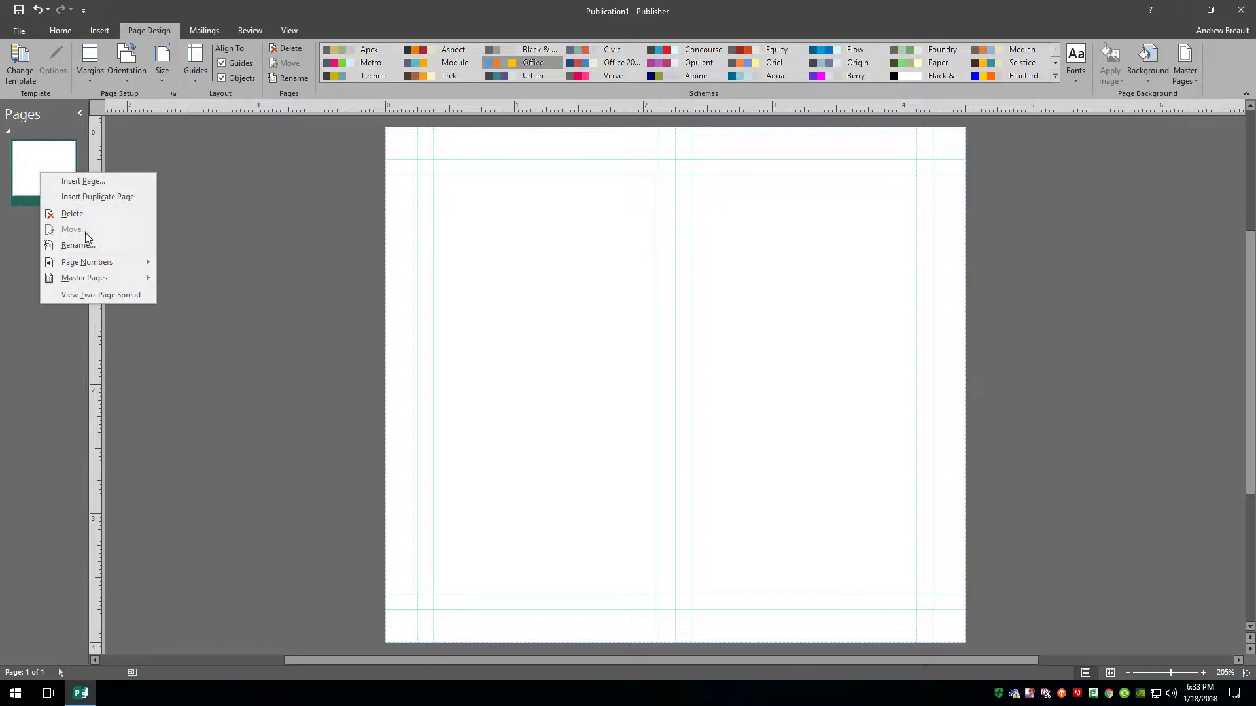
{"action": "left_click", "coordinate": [115, 199]}
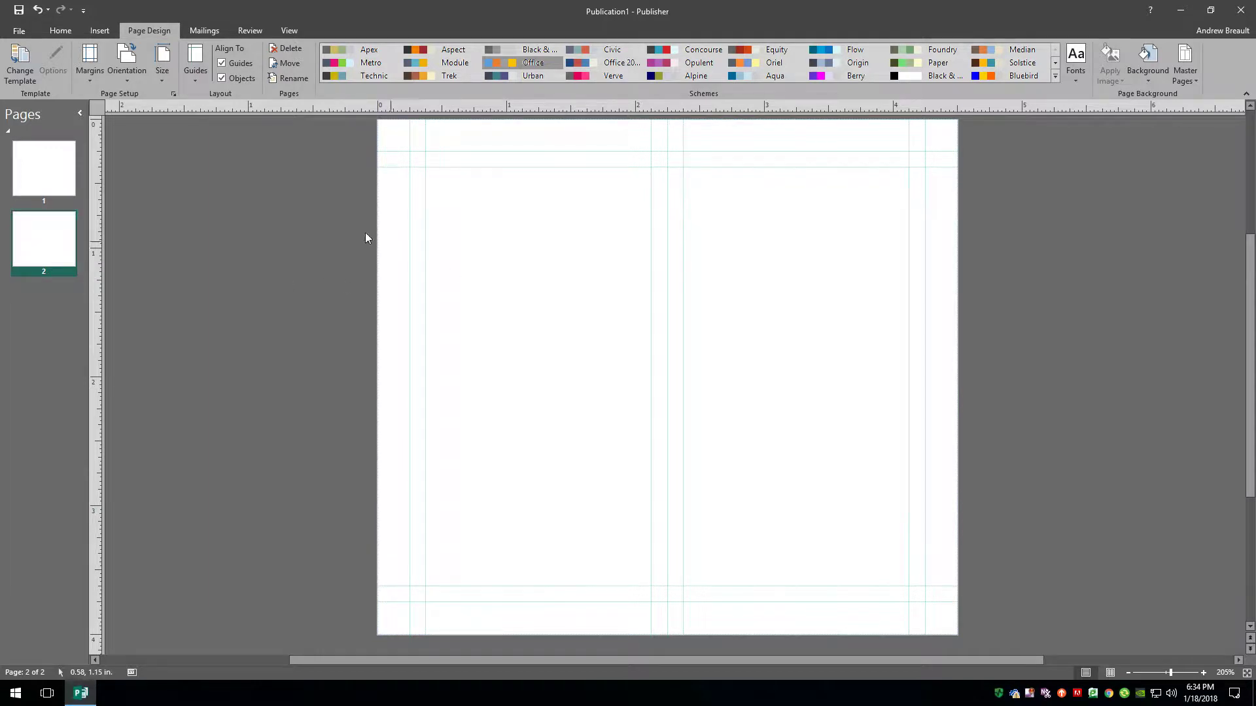
{"action": "left_click", "coordinate": [48, 160]}
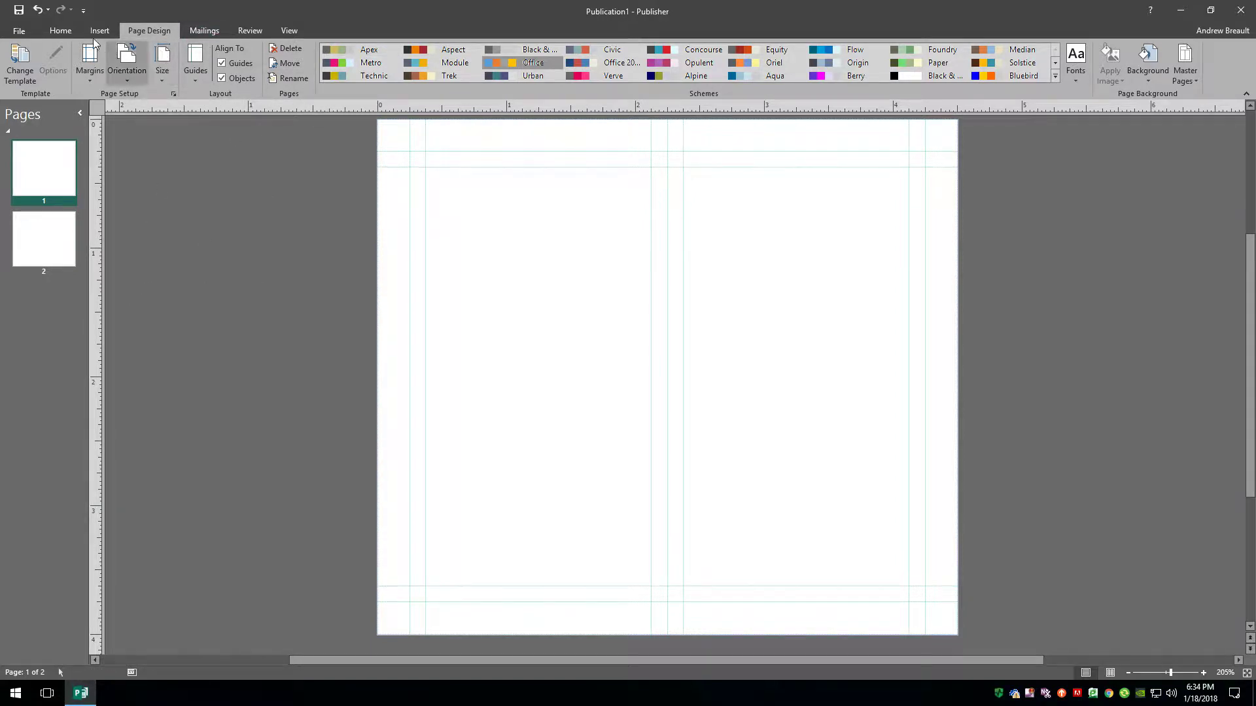
{"action": "left_click", "coordinate": [53, 33]}
Draw a blue rectangle spanning the right panel's guides and remove its outline.
{"action": "left_click", "coordinate": [531, 72]}
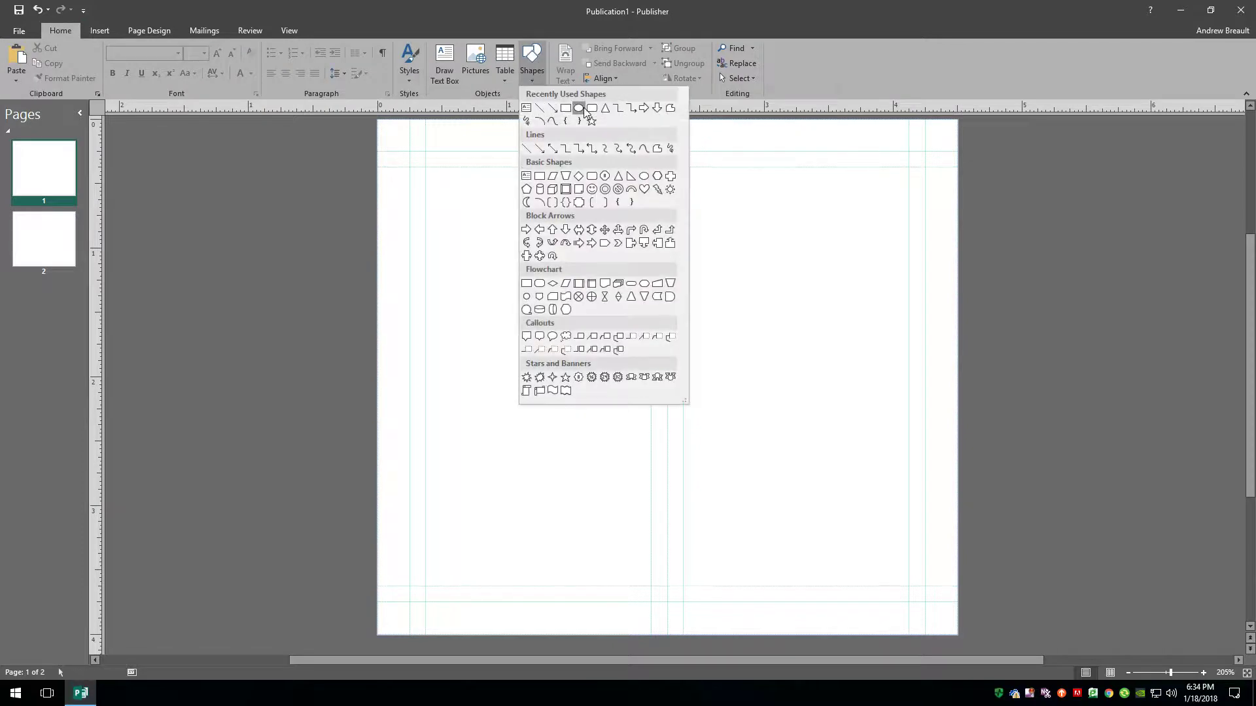
{"action": "left_click", "coordinate": [565, 109]}
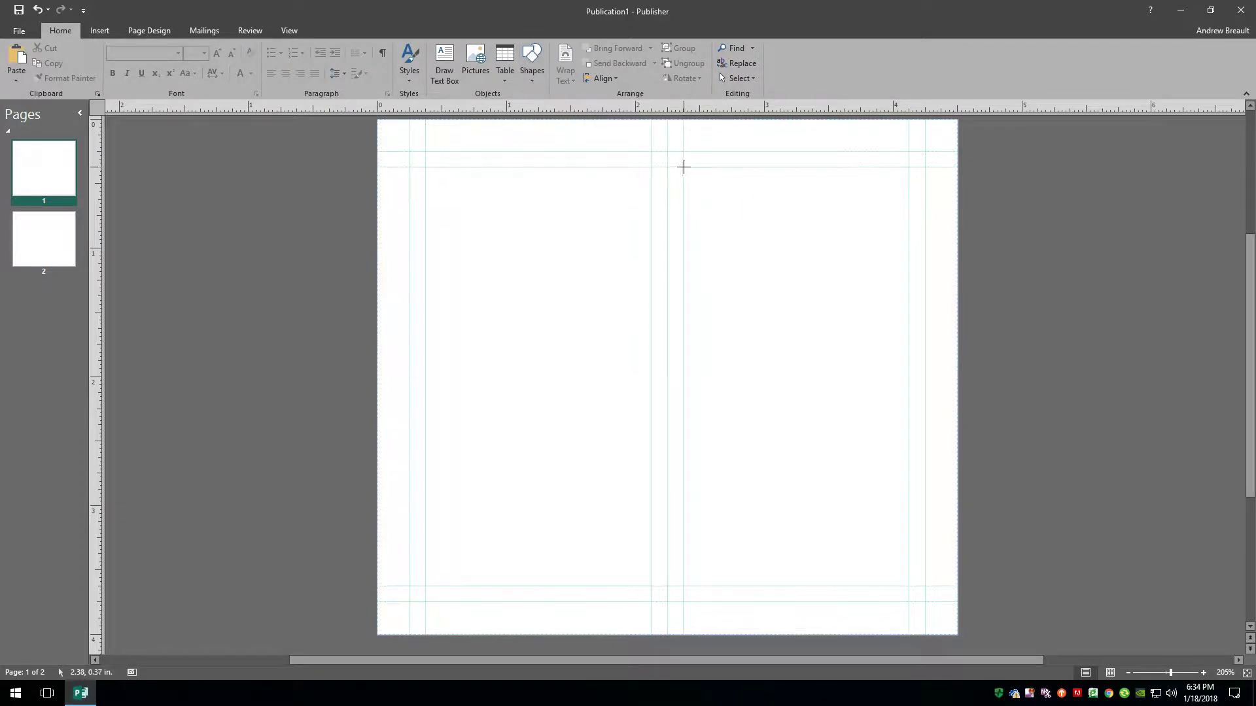
{"action": "left_click_drag", "start_coordinate": [683, 167], "coordinate": [909, 585]}
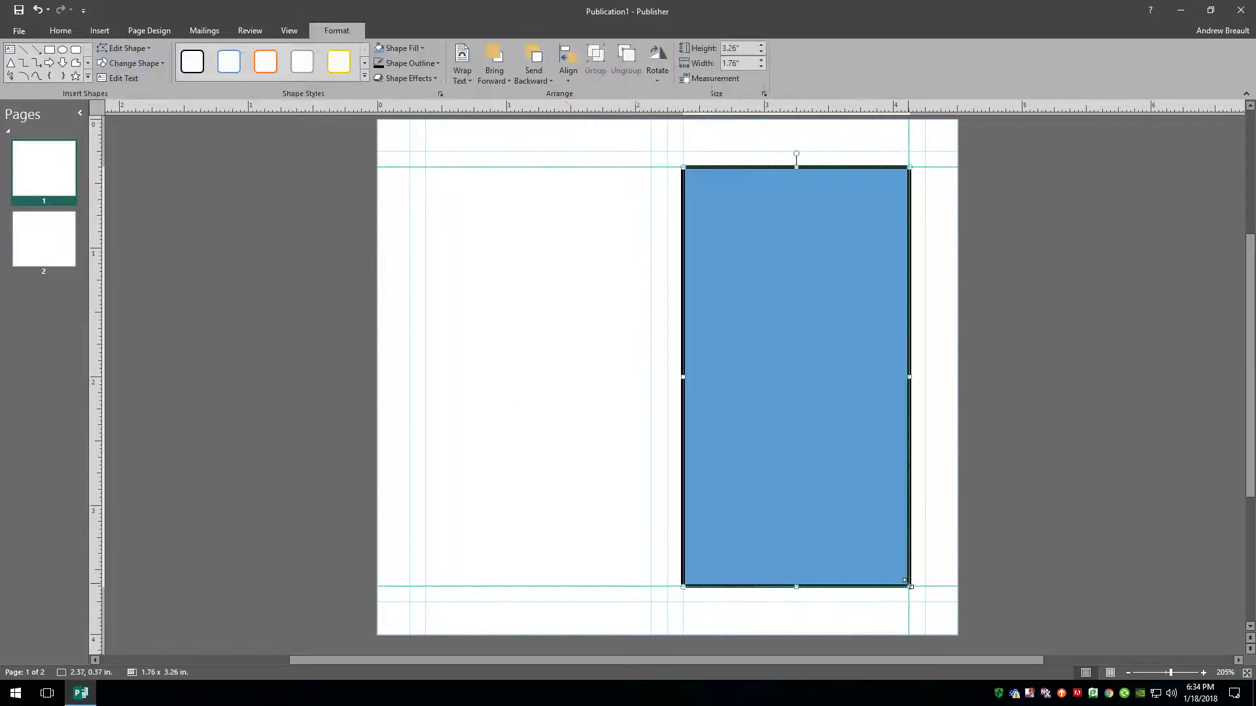
{"action": "left_click", "coordinate": [426, 65]}
{"action": "left_click", "coordinate": [420, 177]}
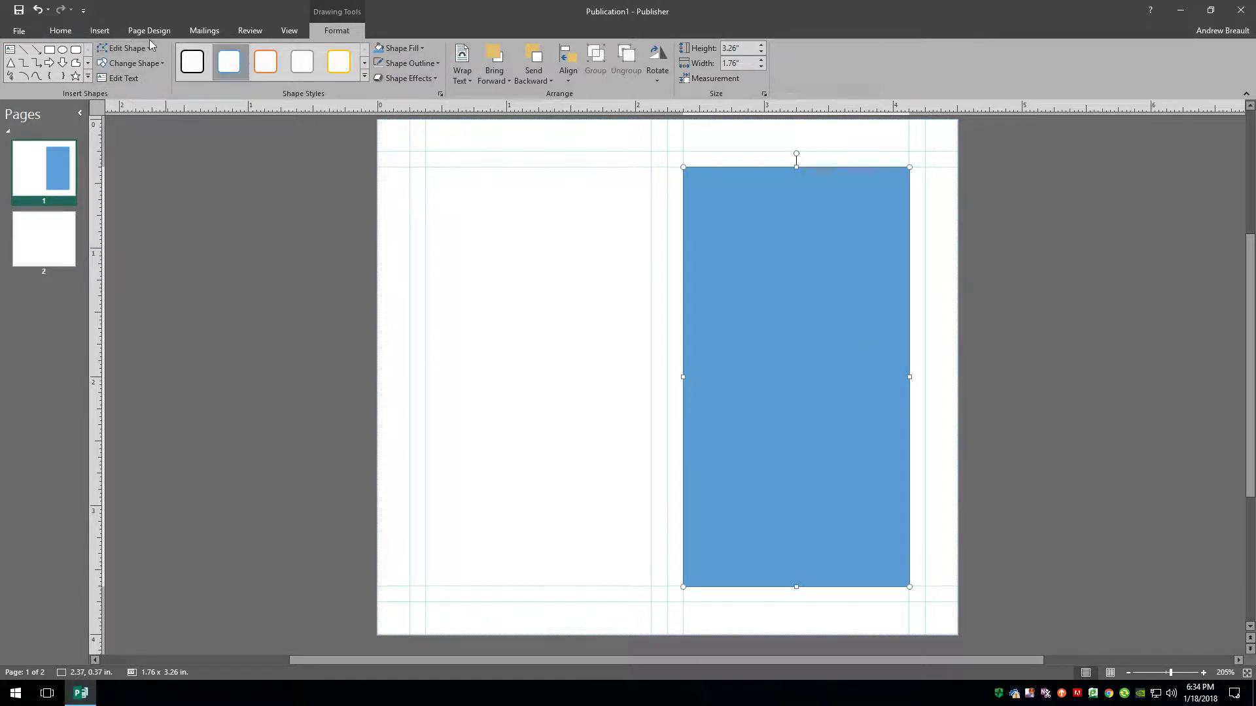
{"action": "left_click", "coordinate": [60, 31]}
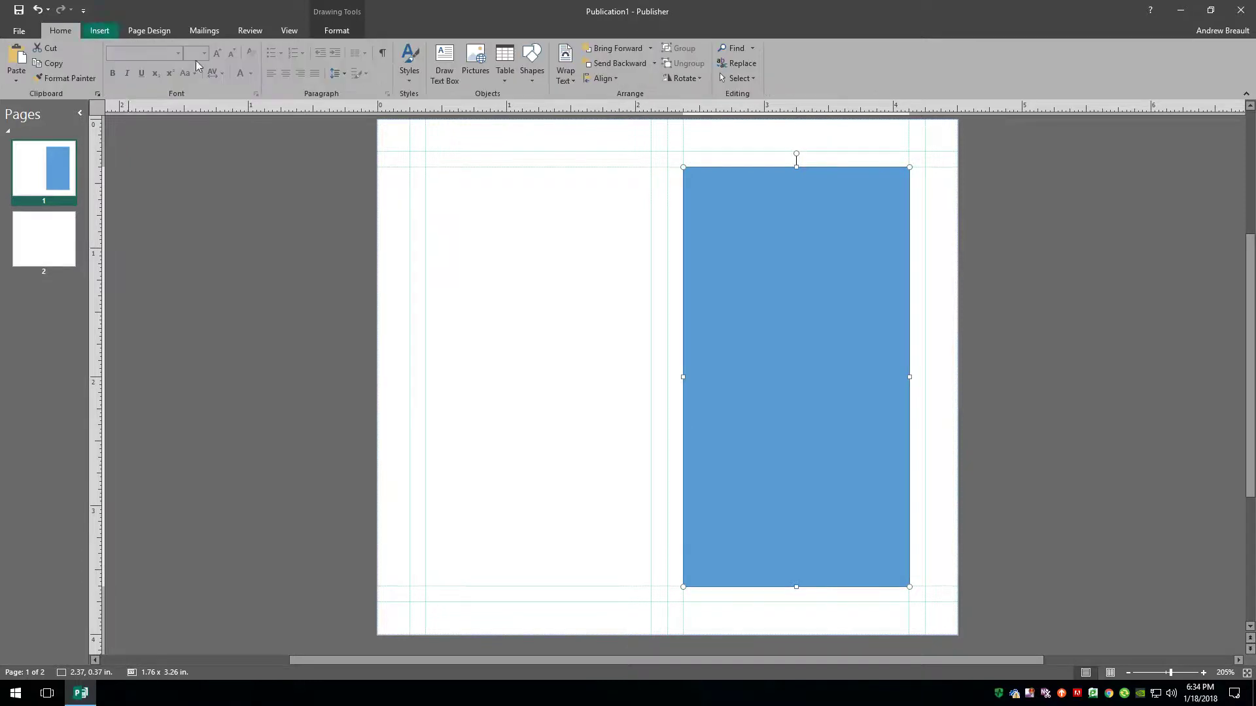
{"action": "left_click", "coordinate": [451, 66]}
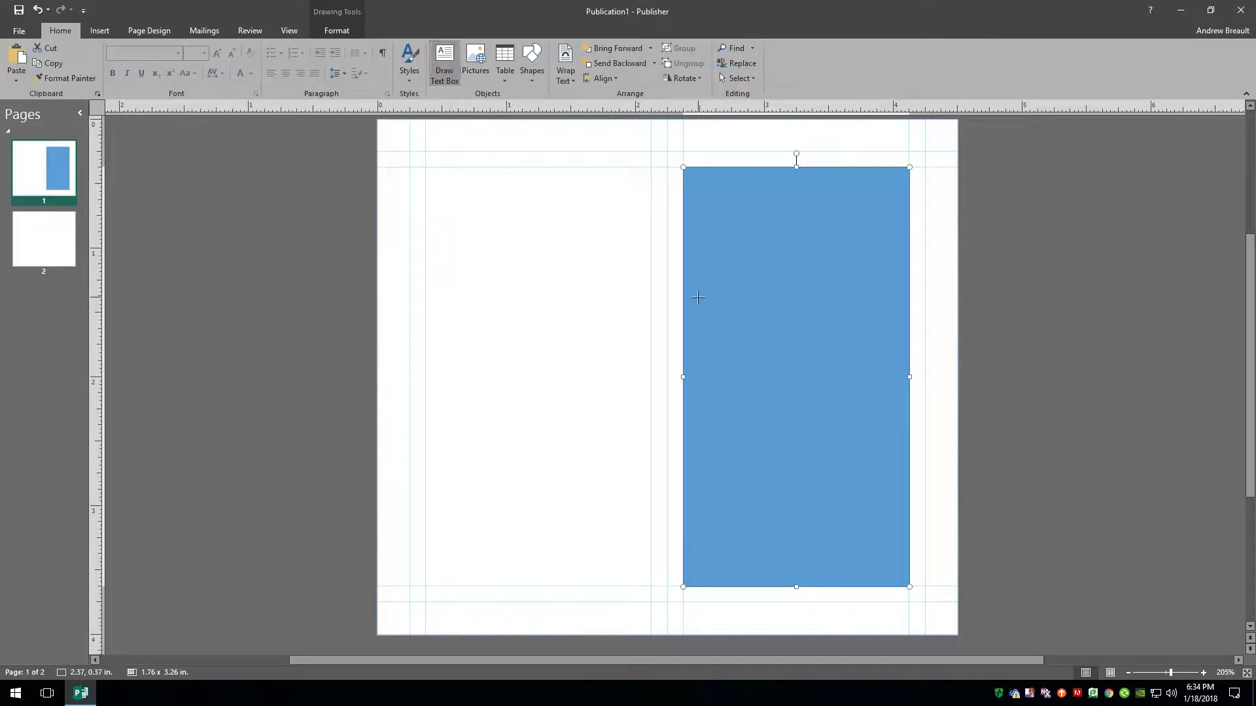
Add a text box reading 'Front' on the rectangle, centred, white, Arial Black 20 pt.
{"action": "mouse_move", "coordinate": [698, 298]}
{"action": "left_mouse_down"}
{"action": "mouse_move", "coordinate": [891, 370]}
{"action": "mouse_move", "coordinate": [902, 408]}
{"action": "left_mouse_up"}
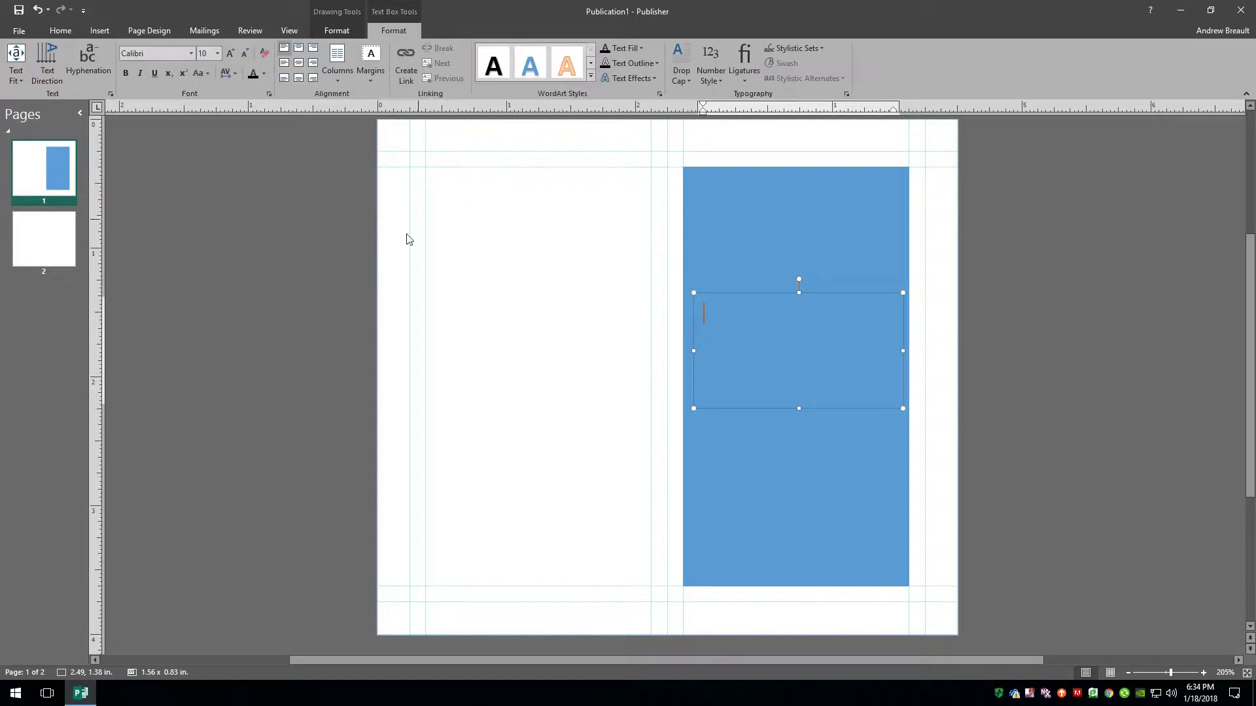
{"action": "type", "text": "Front"}
{"action": "left_click_drag", "start_coordinate": [752, 317], "coordinate": [698, 318]}
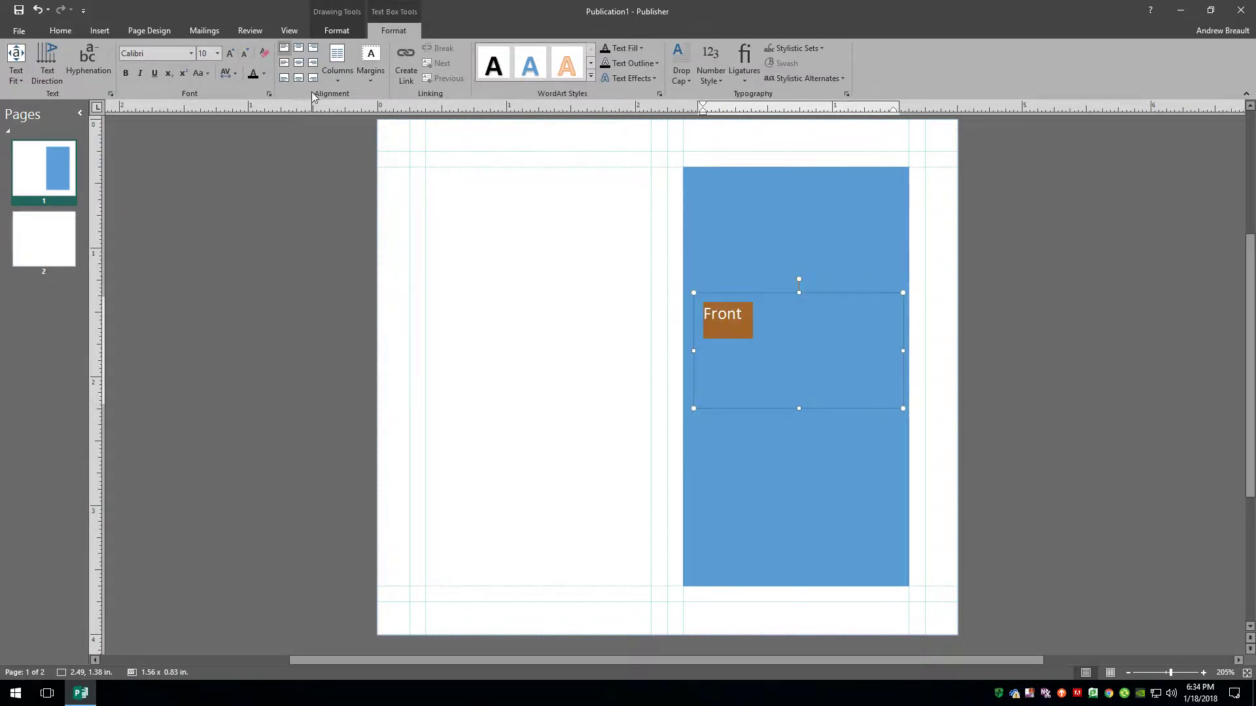
{"action": "left_click", "coordinate": [298, 63]}
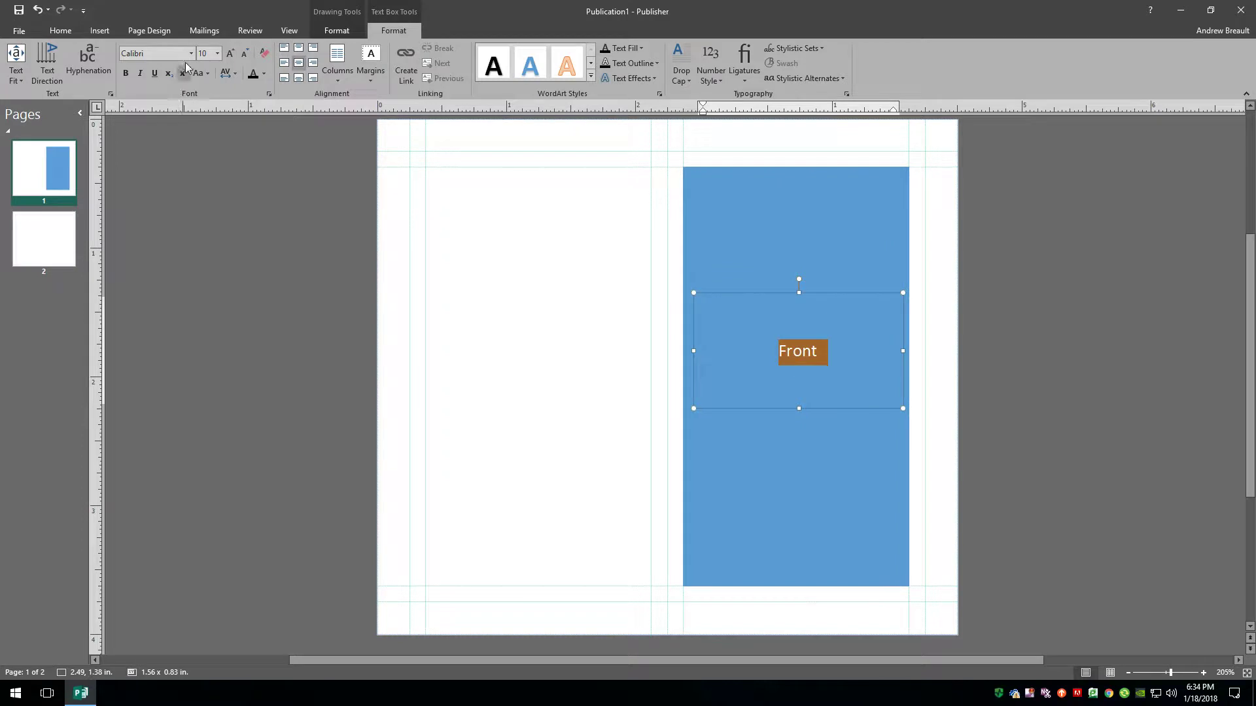
{"action": "left_click", "coordinate": [263, 74]}
{"action": "left_click", "coordinate": [327, 117]}
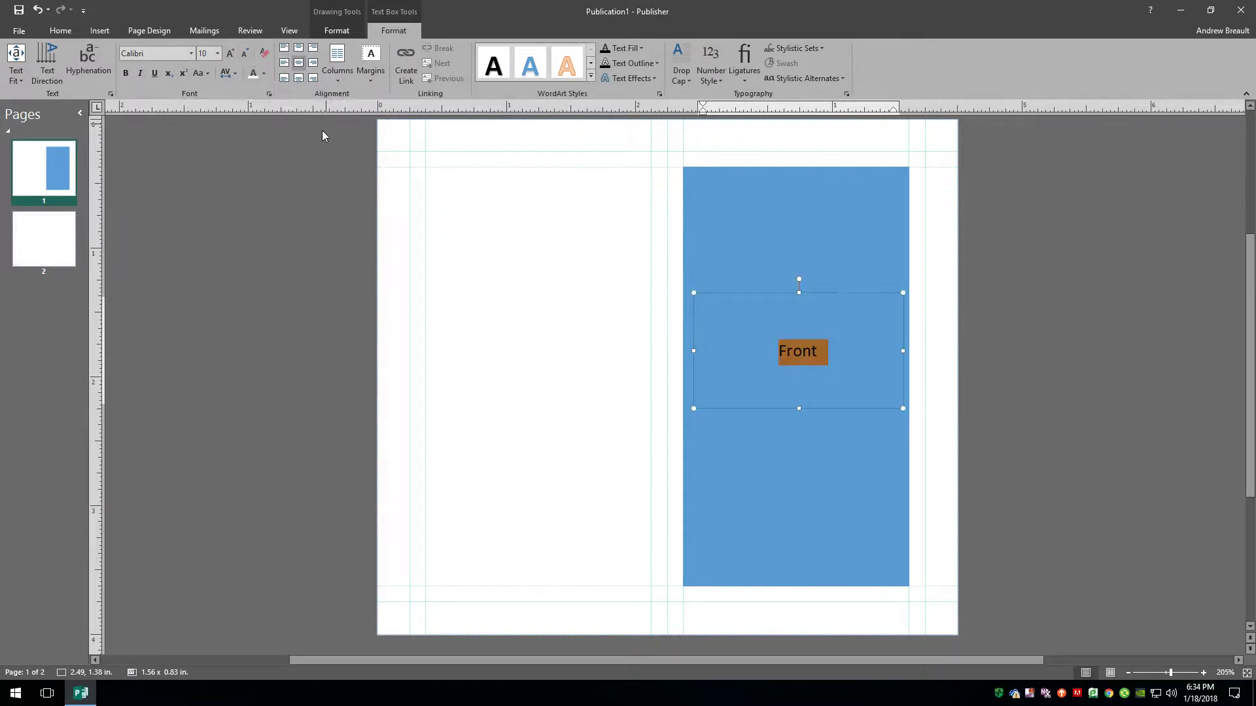
{"action": "left_click", "coordinate": [191, 53]}
{"action": "left_click", "coordinate": [162, 104]}
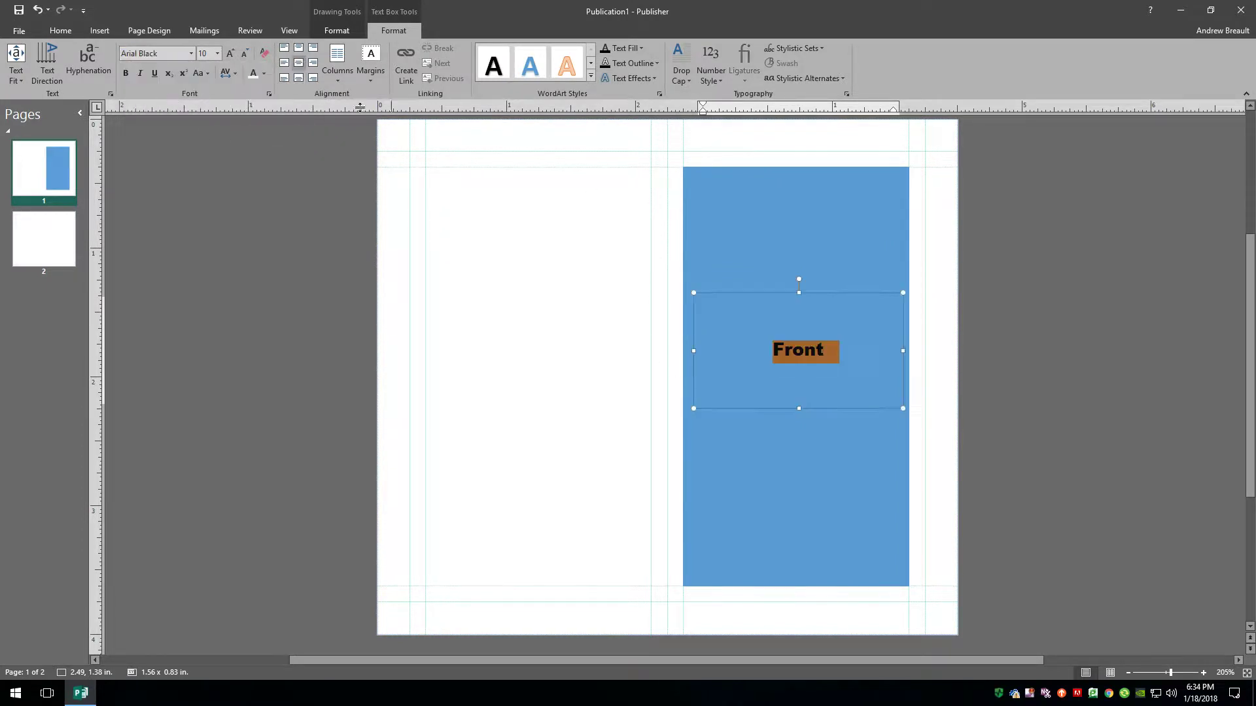
{"action": "left_click", "coordinate": [229, 53]}
{"action": "left_click", "coordinate": [230, 53]}
{"action": "left_click", "coordinate": [229, 53]}
{"action": "left_click", "coordinate": [230, 52]}
{"action": "left_click", "coordinate": [229, 53]}
{"action": "left_click", "coordinate": [230, 53]}
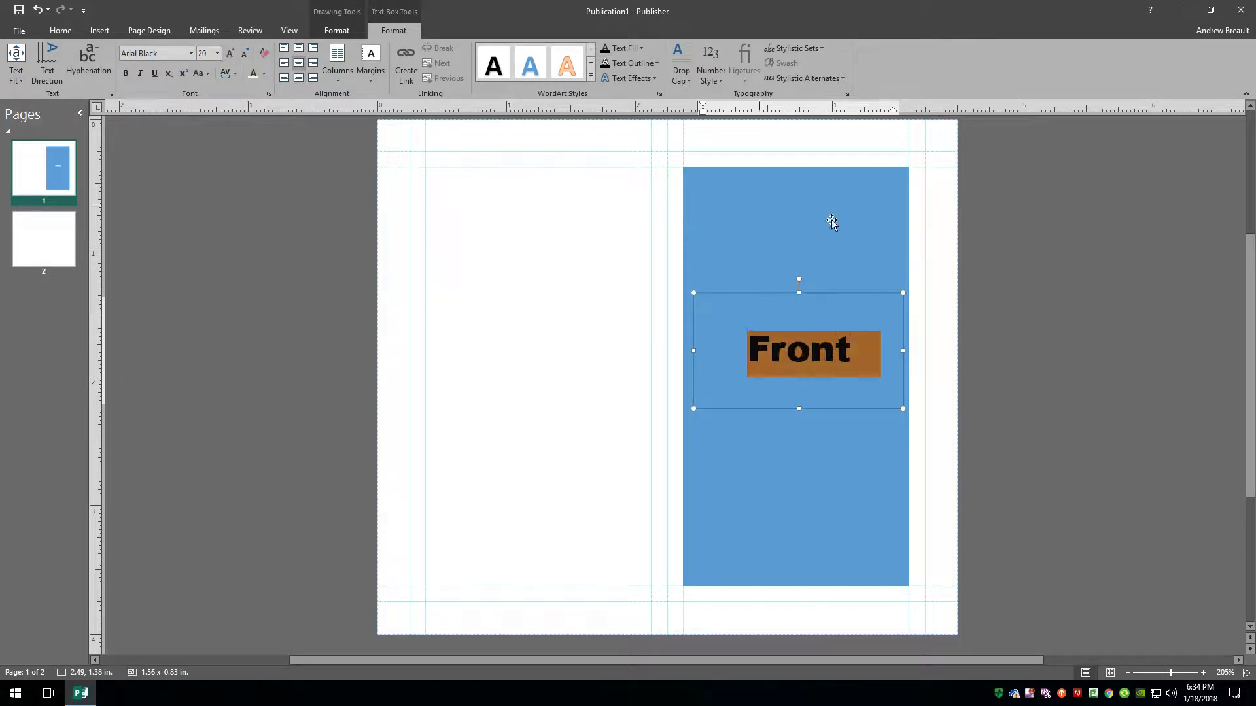
{"action": "left_click", "coordinate": [1099, 328]}
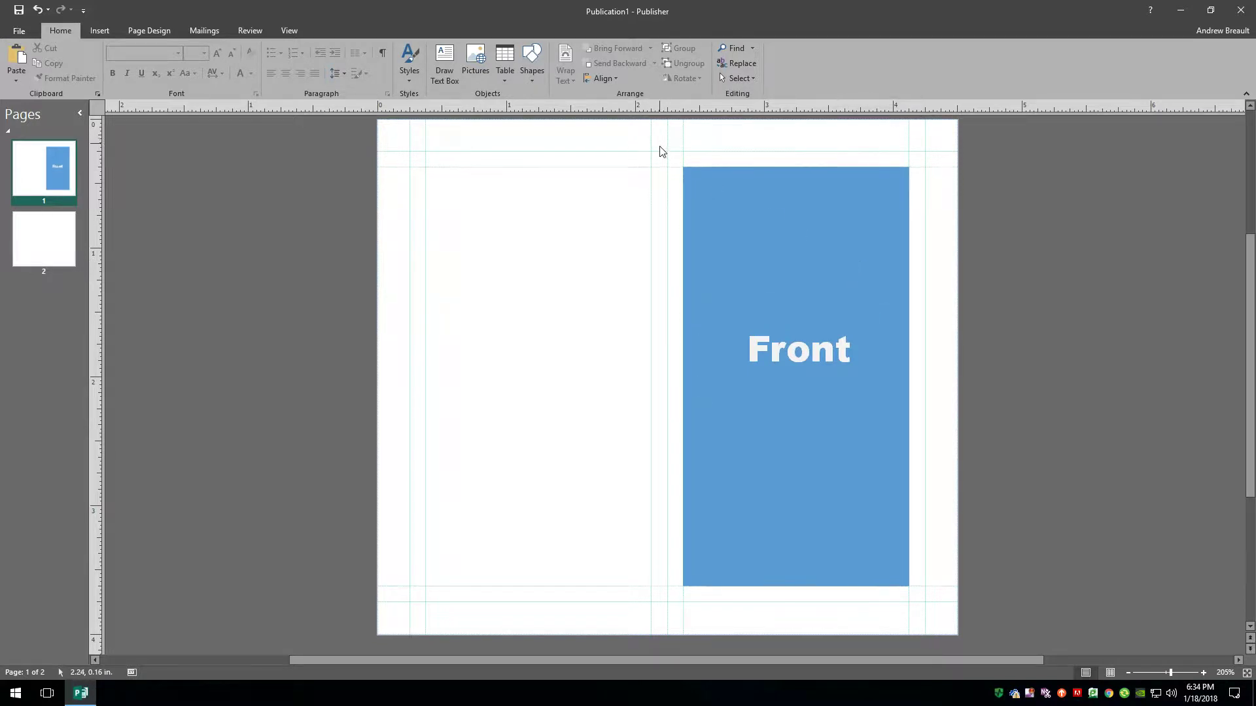
Ctrl-drag a copy of the rectangle and Front label to the left panel and change its text to 'Back'.
{"action": "left_click_drag", "start_coordinate": [661, 152], "coordinate": [948, 465]}
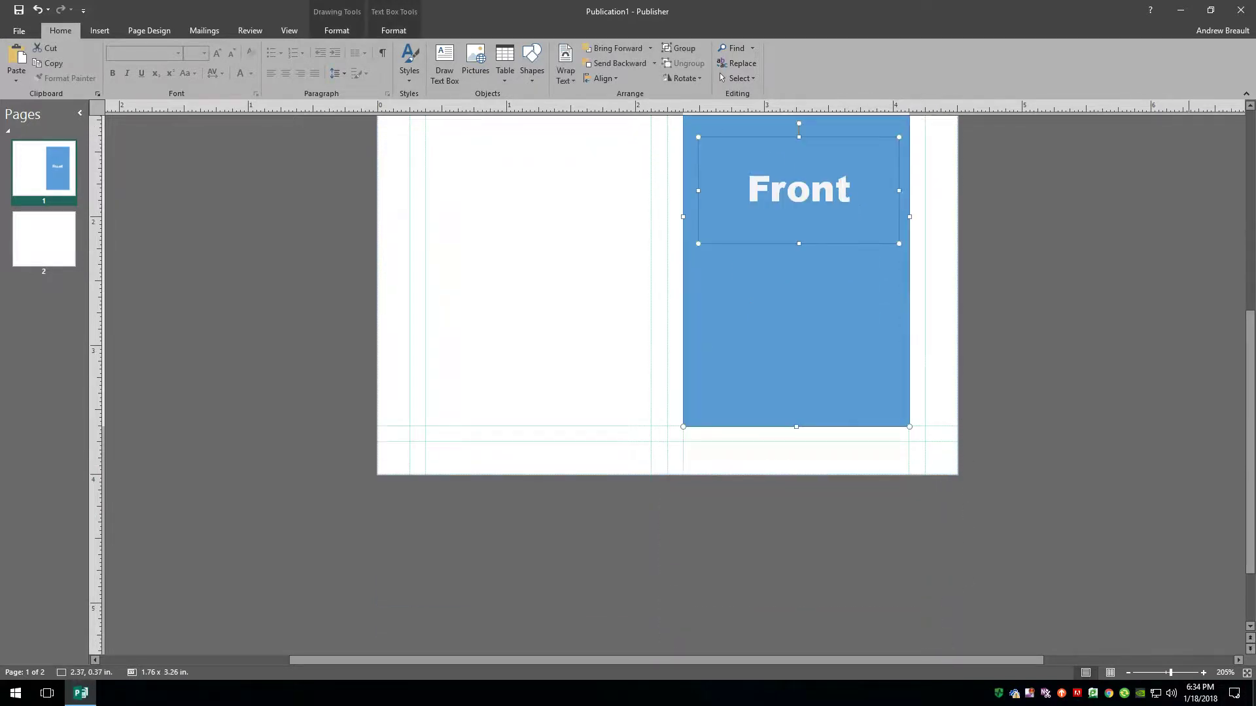
{"action": "scroll", "coordinate": [1179, 646], "scroll_direction": "up", "scroll_amount": 2}
{"action": "left_click_drag", "start_coordinate": [842, 518], "coordinate": [553, 461]}
{"action": "double_click", "coordinate": [544, 355]}
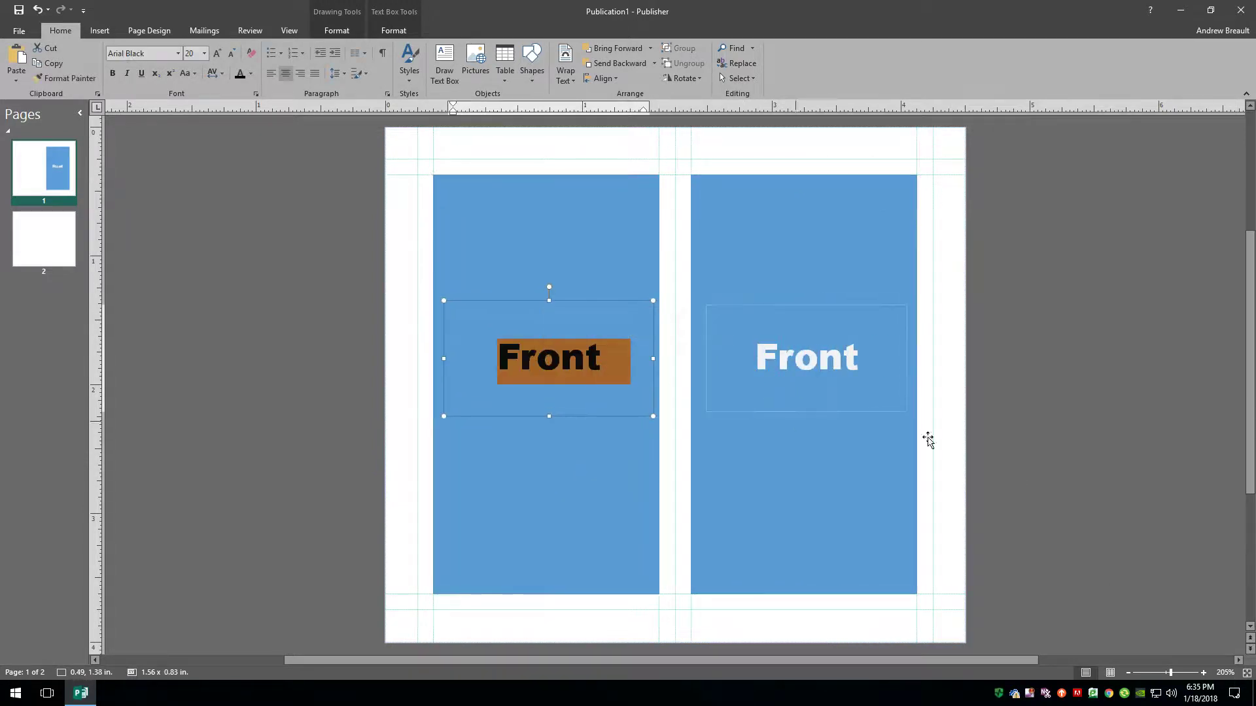
{"action": "type", "text": "Back"}
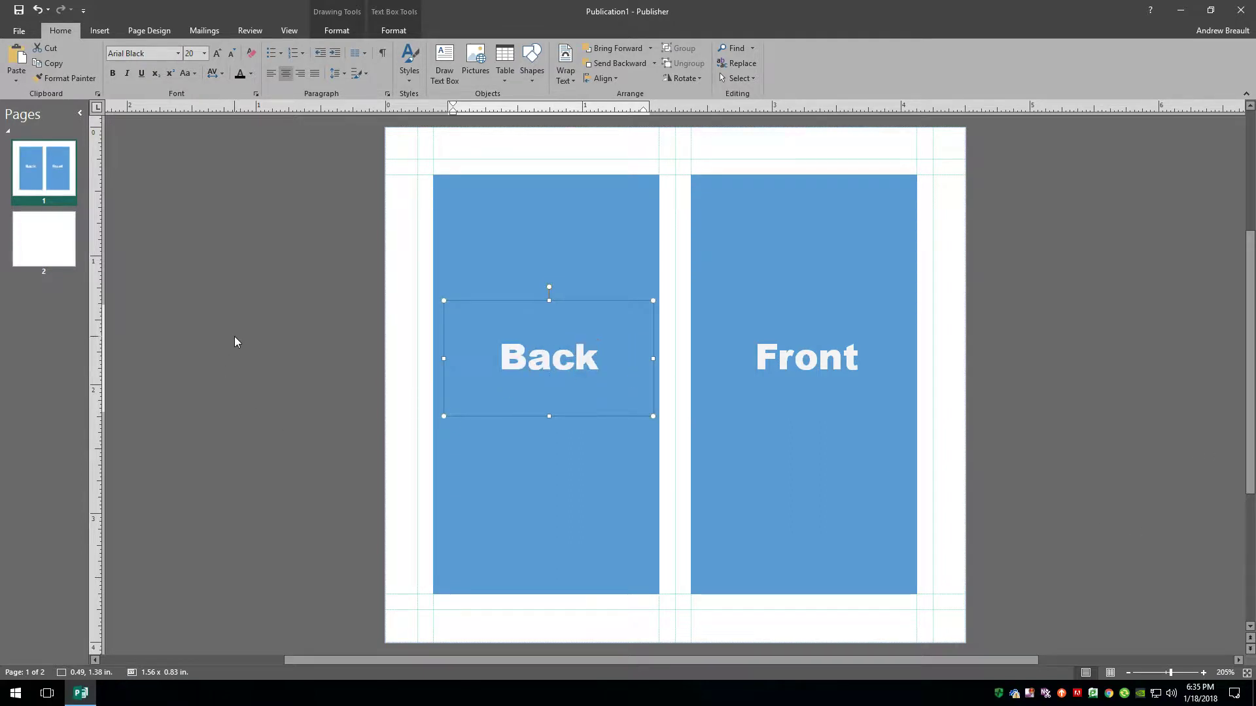
{"action": "left_click", "coordinate": [248, 352]}
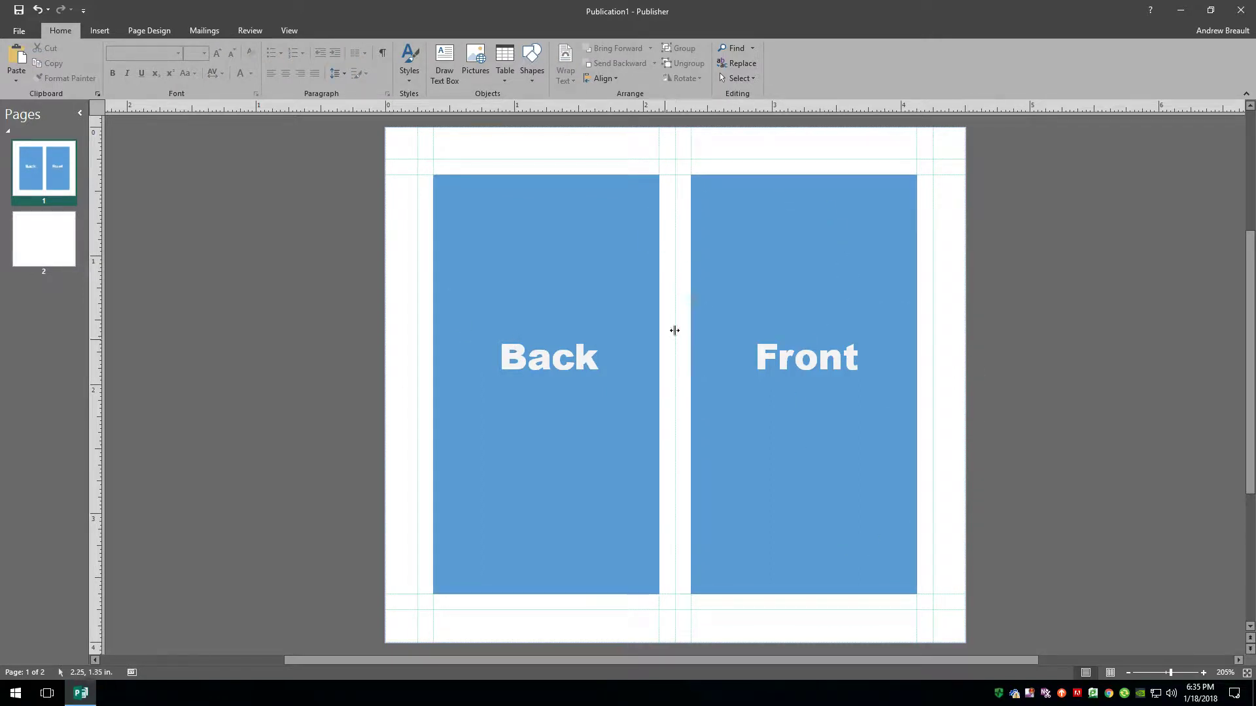
{"action": "scroll", "coordinate": [674, 330], "scroll_direction": "up", "scroll_amount": 3}
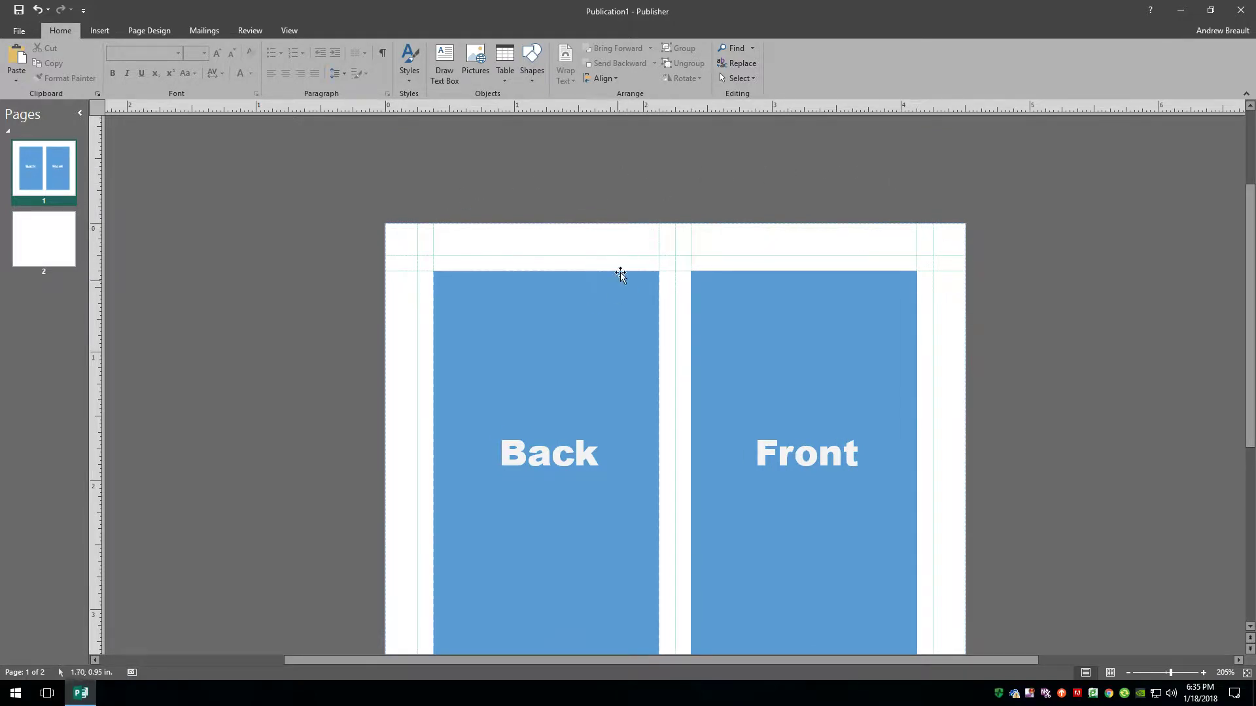
{"action": "left_click", "coordinate": [42, 235]}
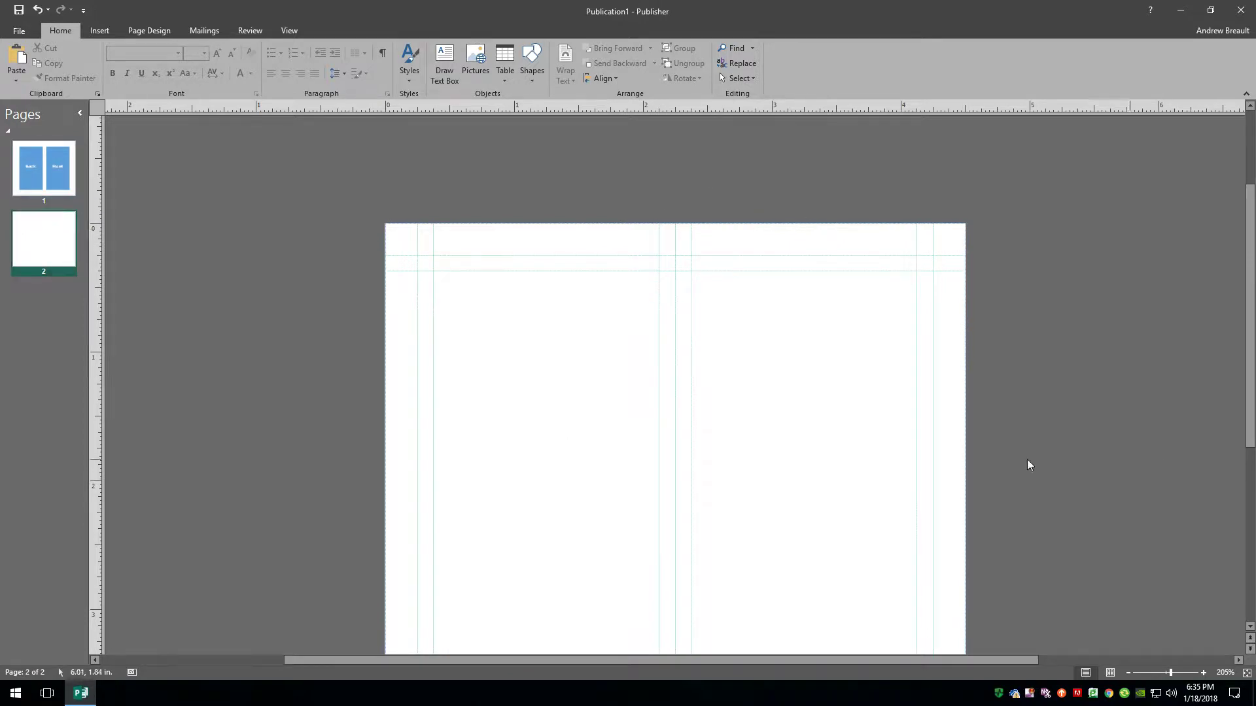
{"action": "scroll", "coordinate": [690, 428], "scroll_direction": "down", "scroll_amount": 3}
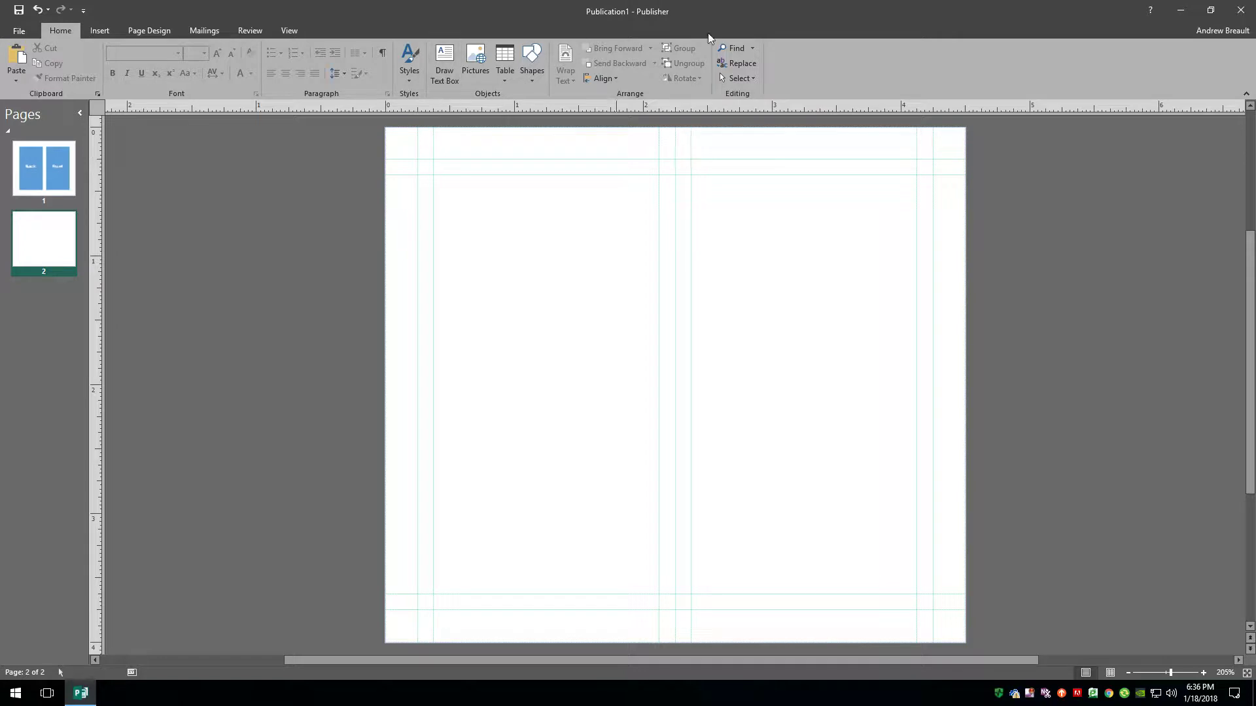
Close without saving, relaunch Publisher 2016 and start a blank 8.5 x 11" publication.
{"action": "left_click", "coordinate": [1241, 12]}
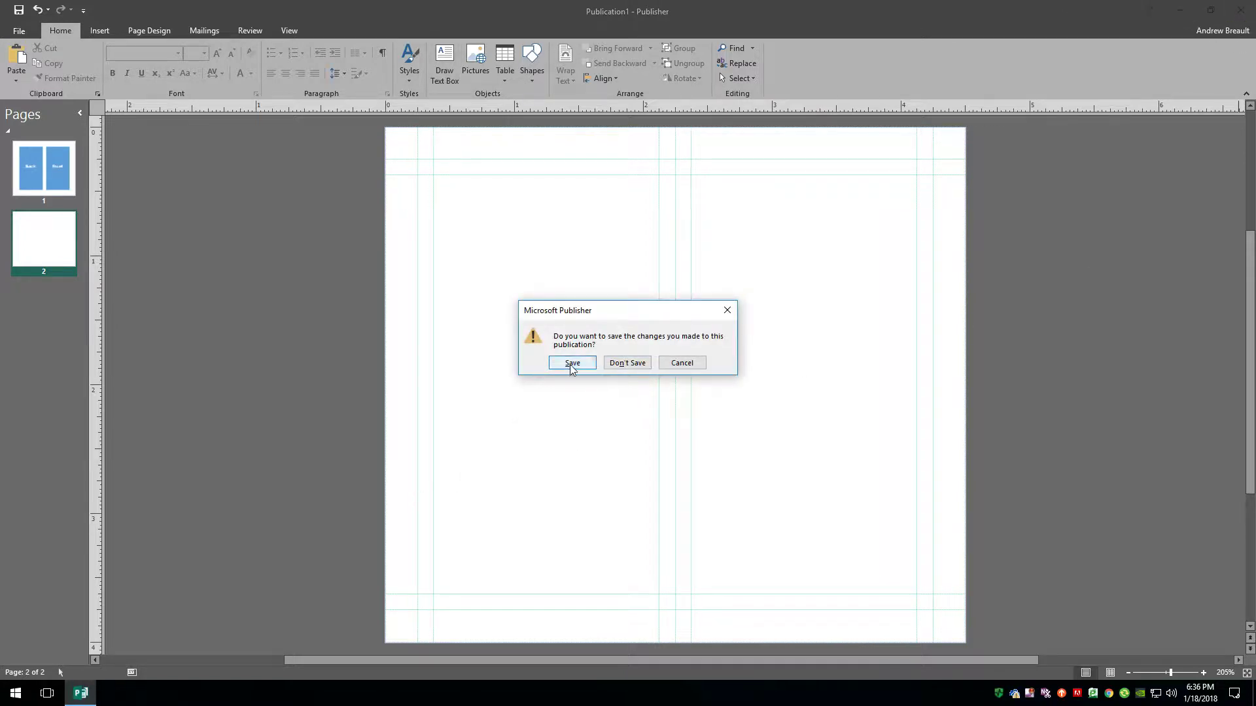
{"action": "left_click", "coordinate": [639, 362]}
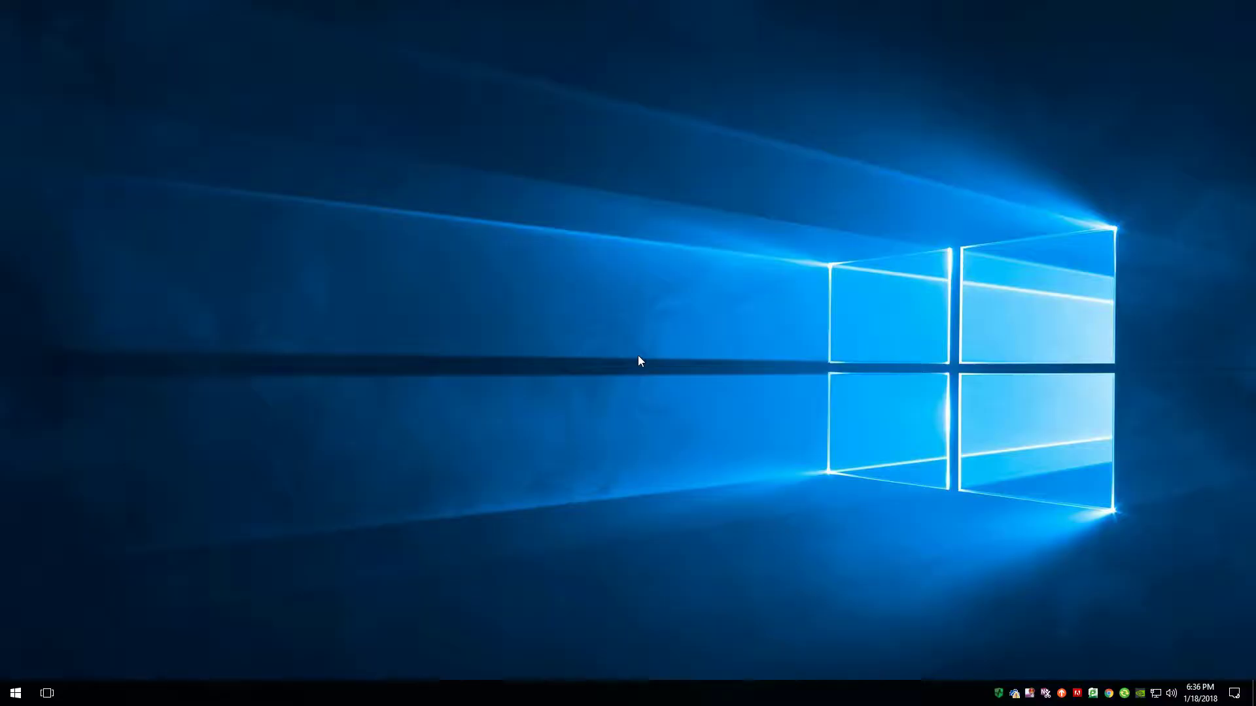
{"action": "left_click", "coordinate": [15, 692]}
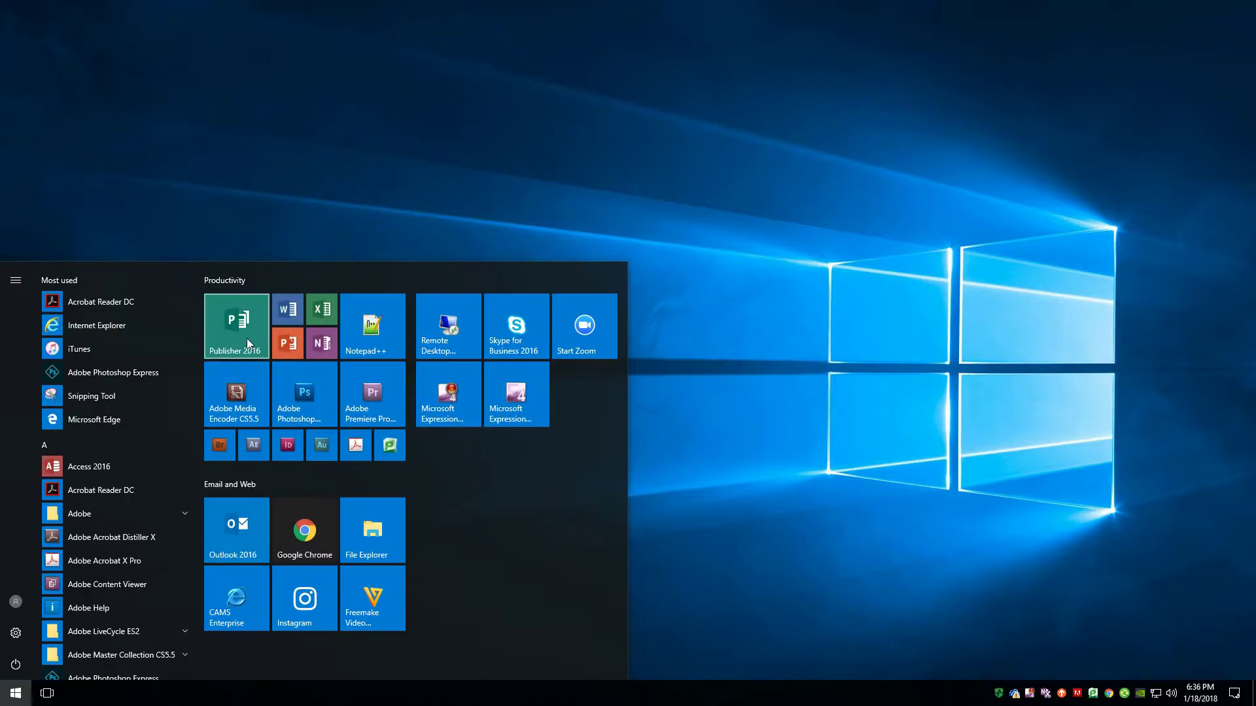
{"action": "left_click", "coordinate": [246, 339]}
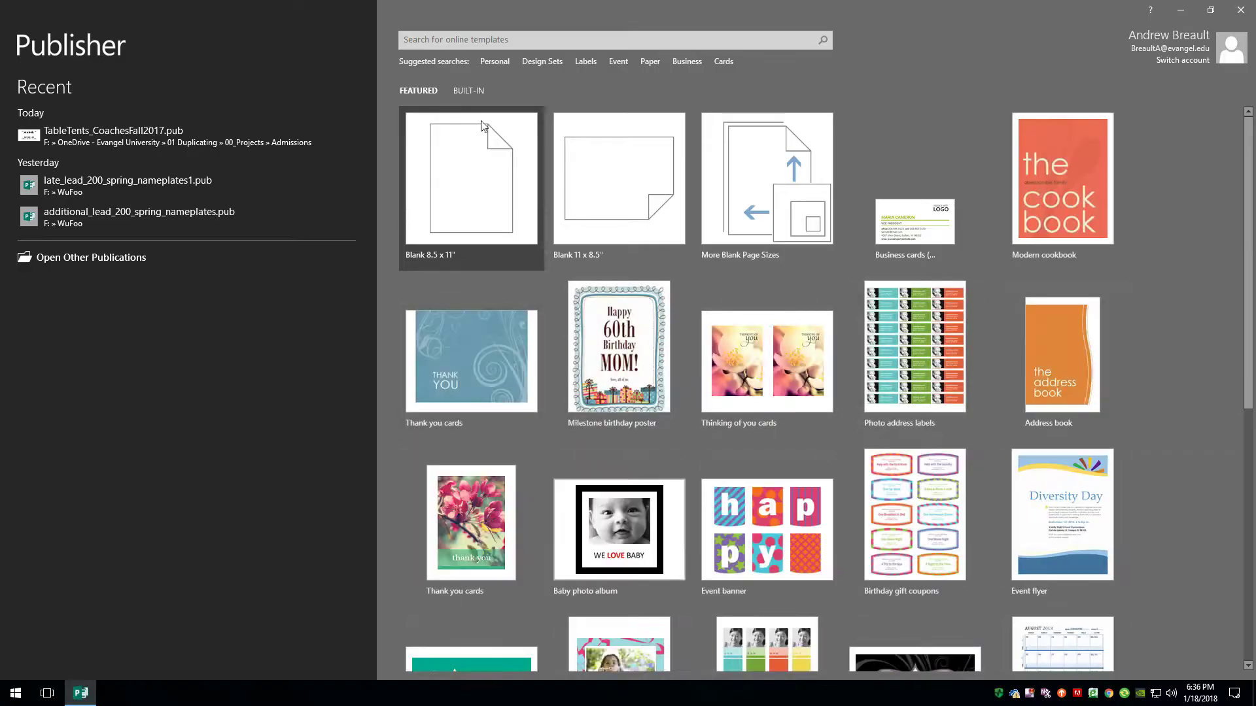
{"action": "left_click", "coordinate": [475, 187]}
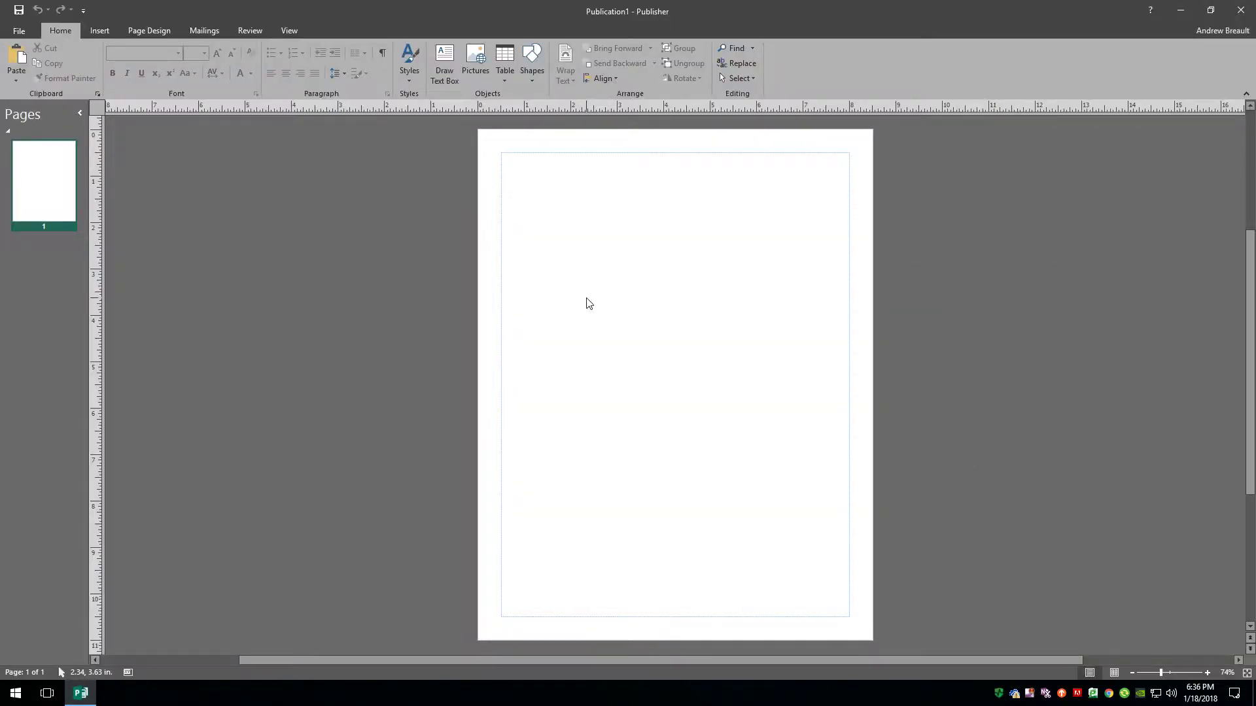
{"action": "left_click", "coordinate": [168, 29]}
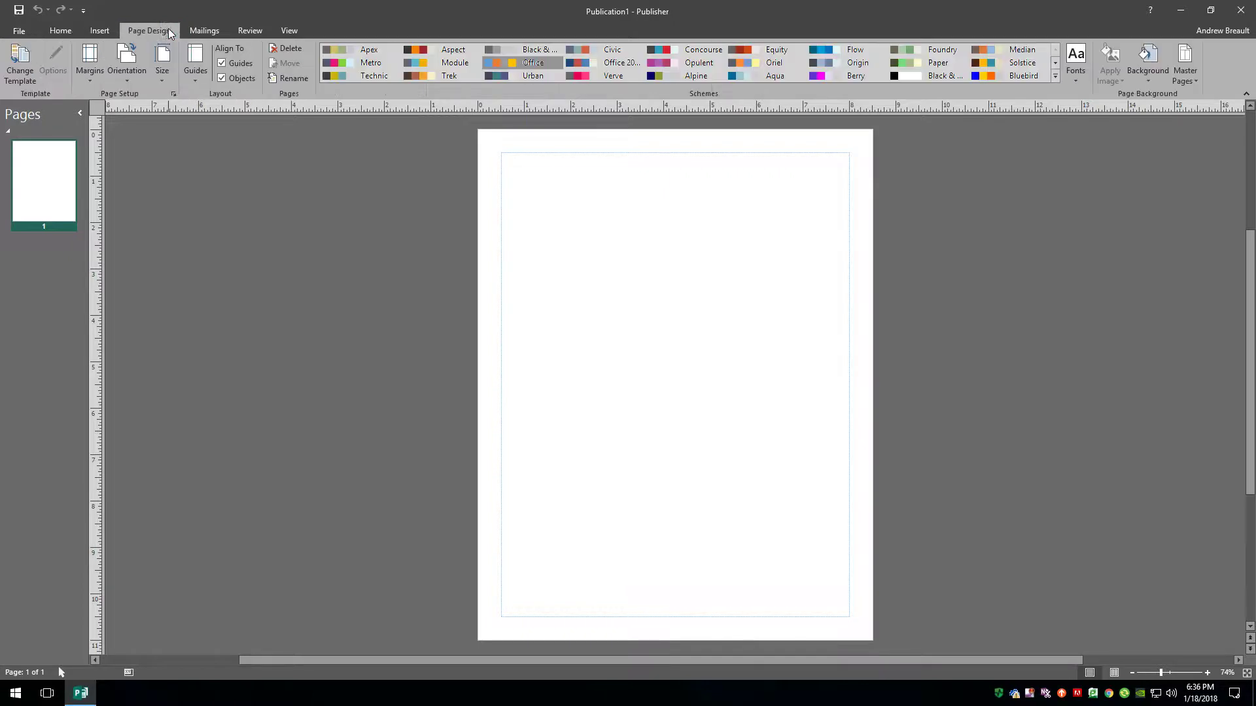
In Page Setup, set the page width to 7.5 in and height to 2.5 in.
{"action": "left_click", "coordinate": [163, 72]}
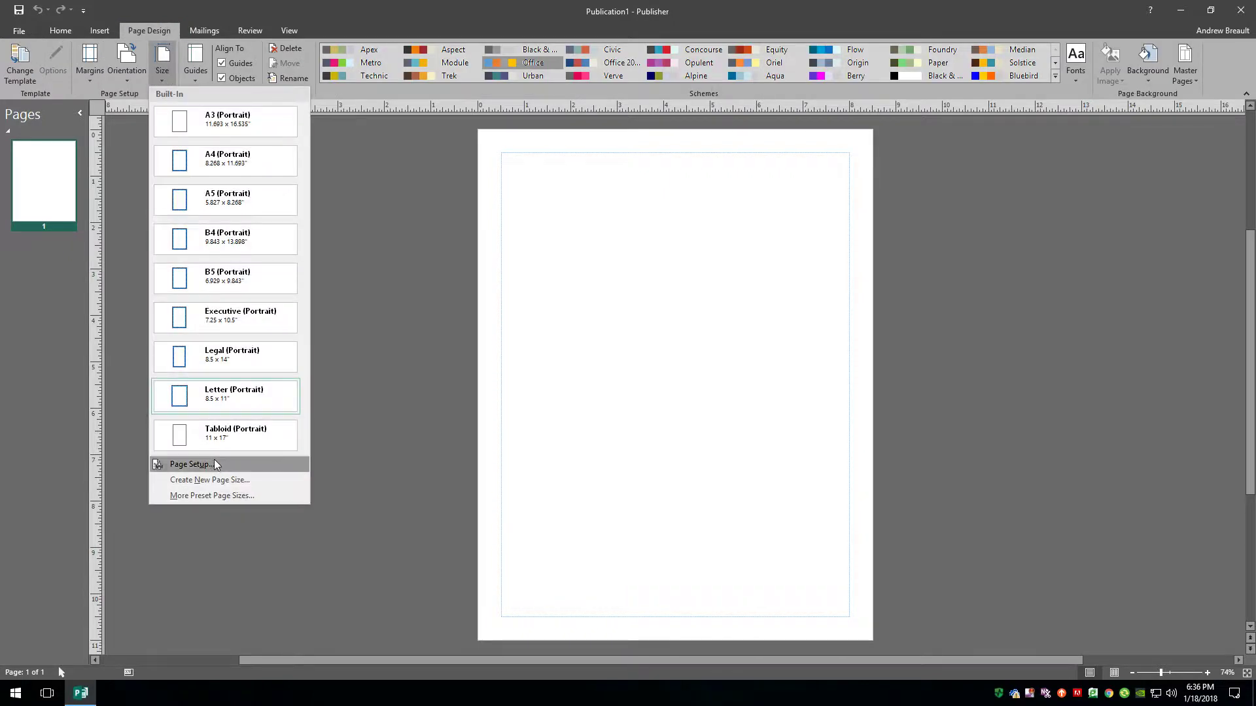
{"action": "left_click", "coordinate": [214, 463]}
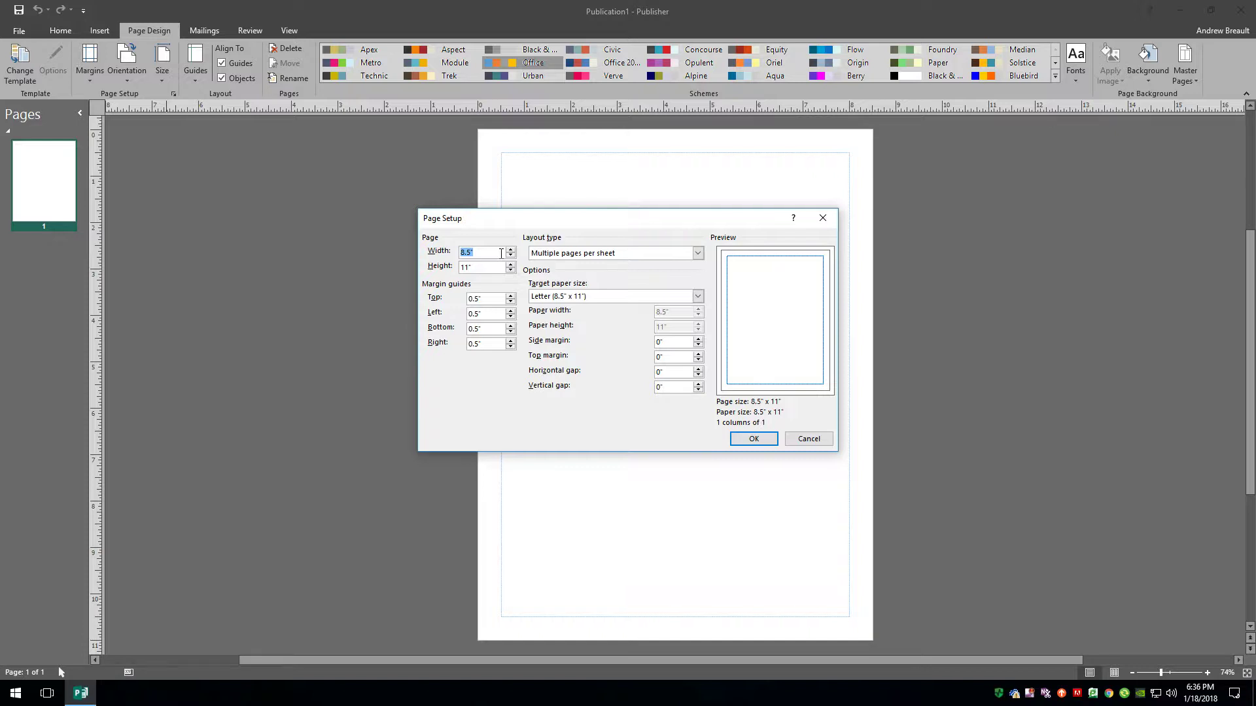
{"action": "type", "text": "7"}
{"action": "key", "text": "Tab"}
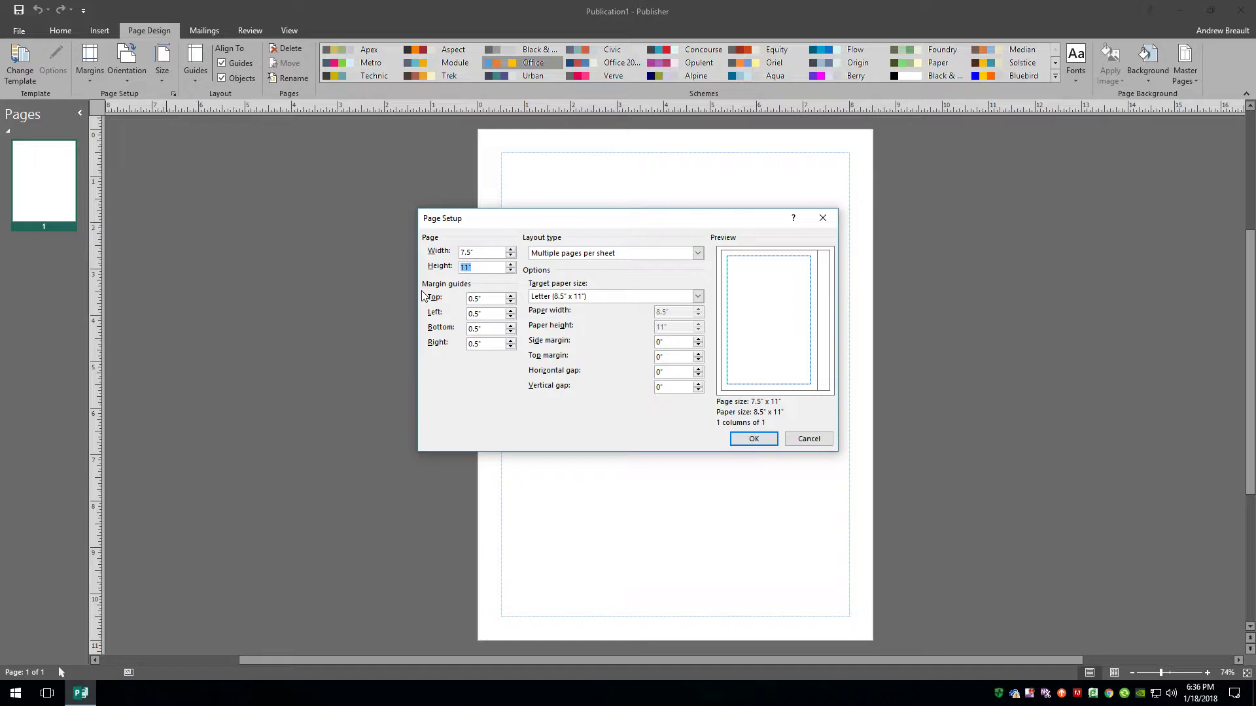
{"action": "type", "text": "2.5"}
{"action": "left_click", "coordinate": [487, 259]}
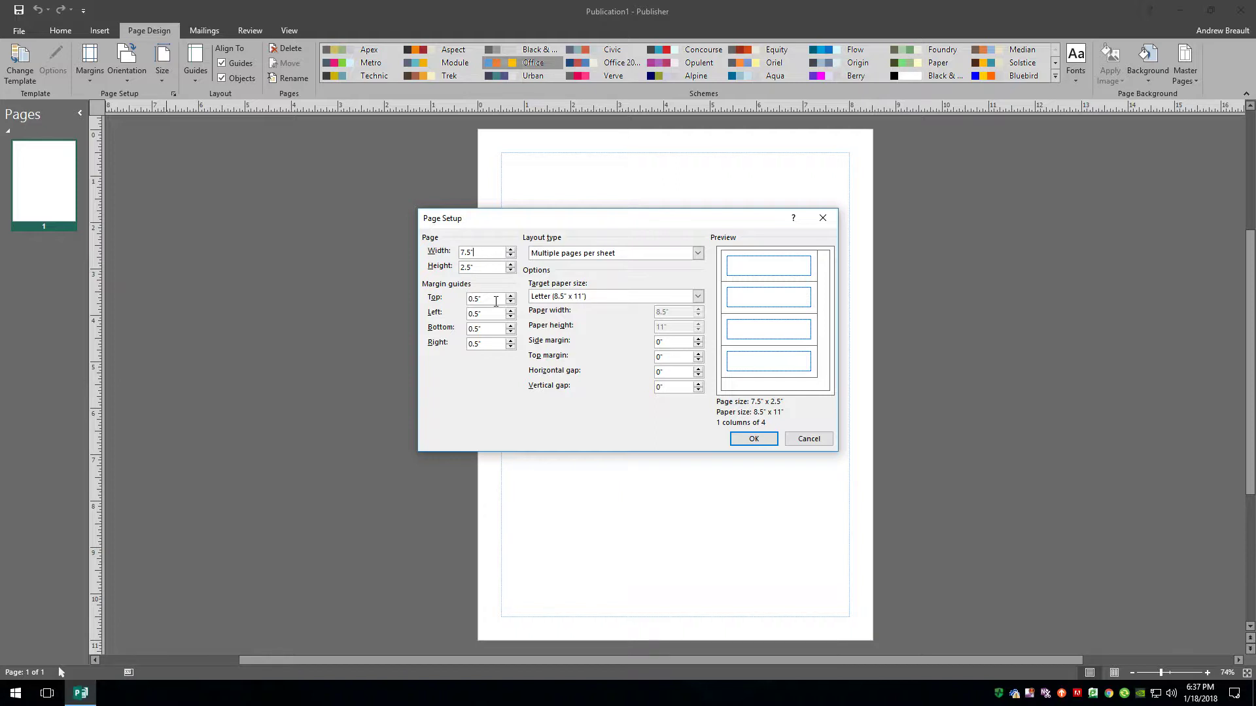
Set the top, left, bottom and right margin guides all to 0 in.
{"action": "double_click", "coordinate": [485, 302]}
{"action": "type", "text": "0"}
{"action": "key", "text": "Tab"}
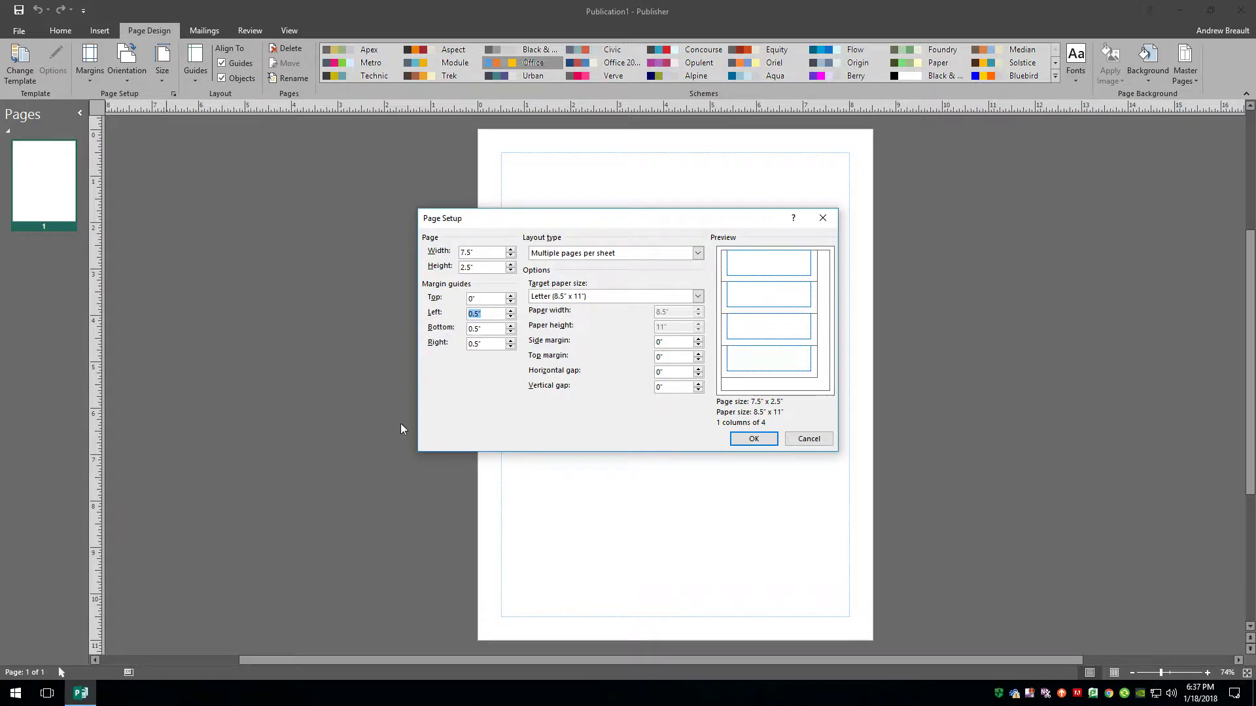
{"action": "type", "text": "0"}
{"action": "key", "text": "Tab"}
{"action": "type", "text": "0"}
{"action": "key", "text": "Tab"}
{"action": "type", "text": "0"}
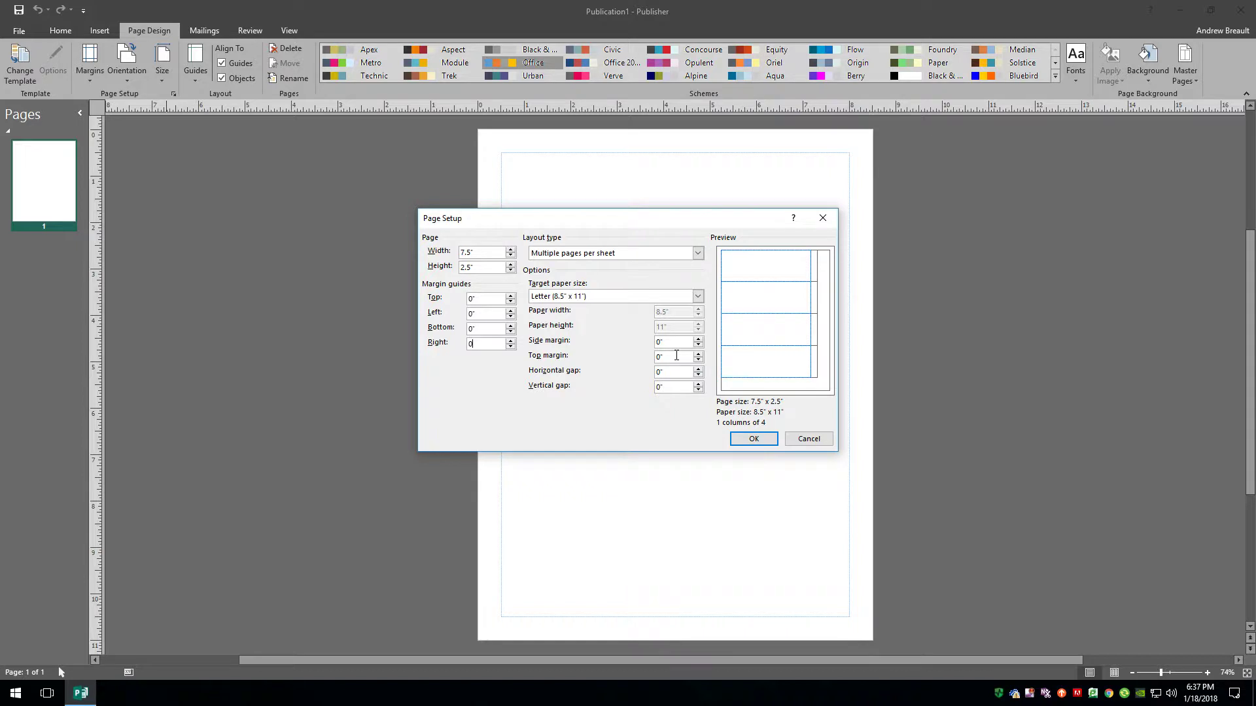
Set the side and top sheet margins to 0.5 in and apply the page setup.
{"action": "left_click", "coordinate": [667, 343]}
{"action": "type", "text": ".5"}
{"action": "key", "text": "Tab"}
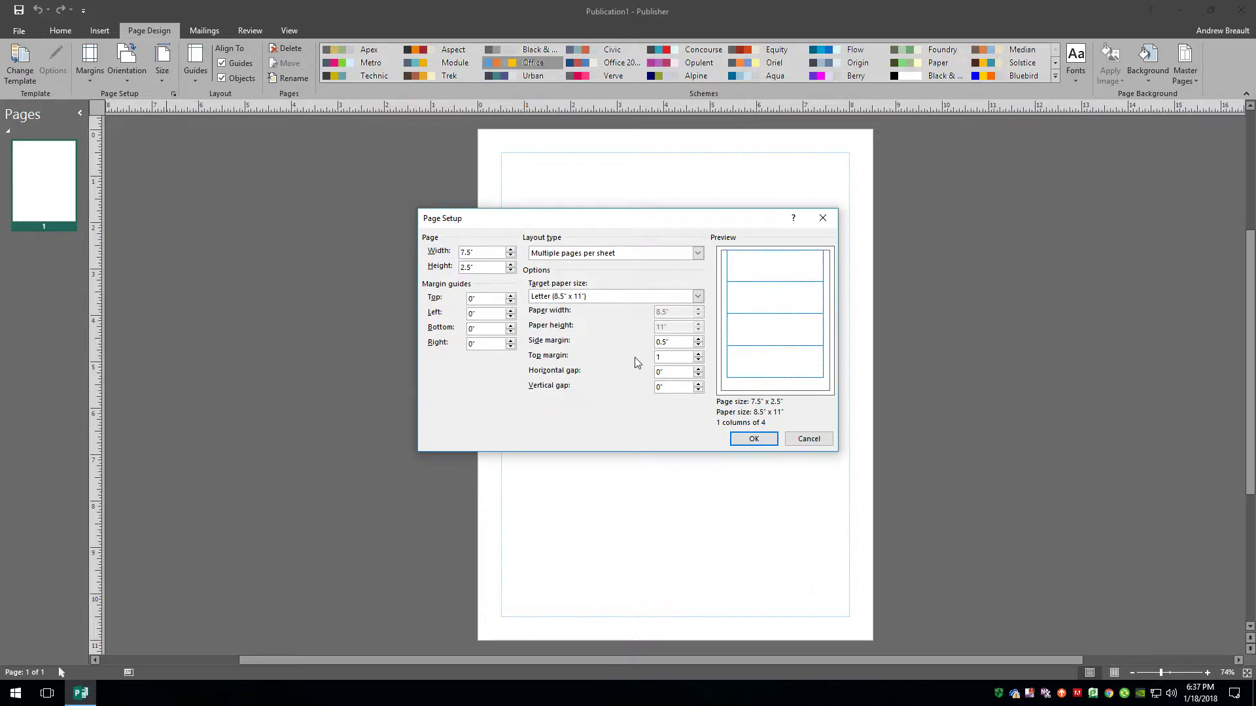
{"action": "left_click", "coordinate": [673, 372]}
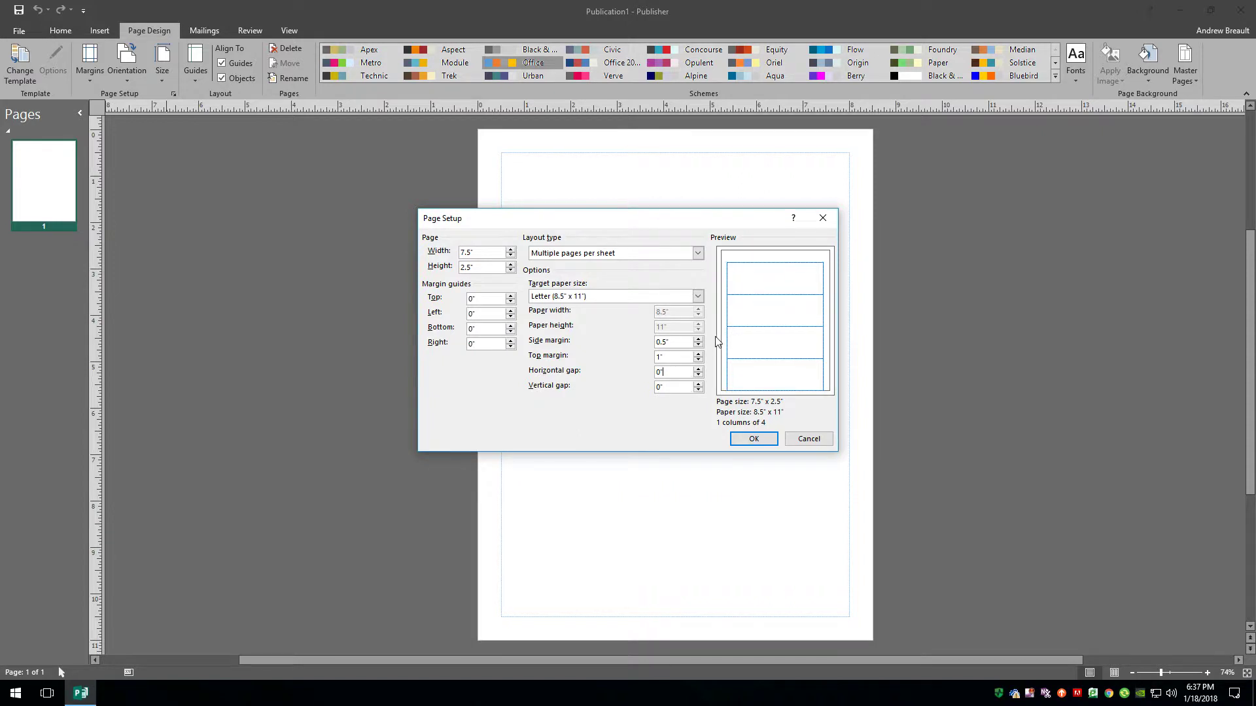
{"action": "type", "text": ".5"}
{"action": "left_click", "coordinate": [674, 375]}
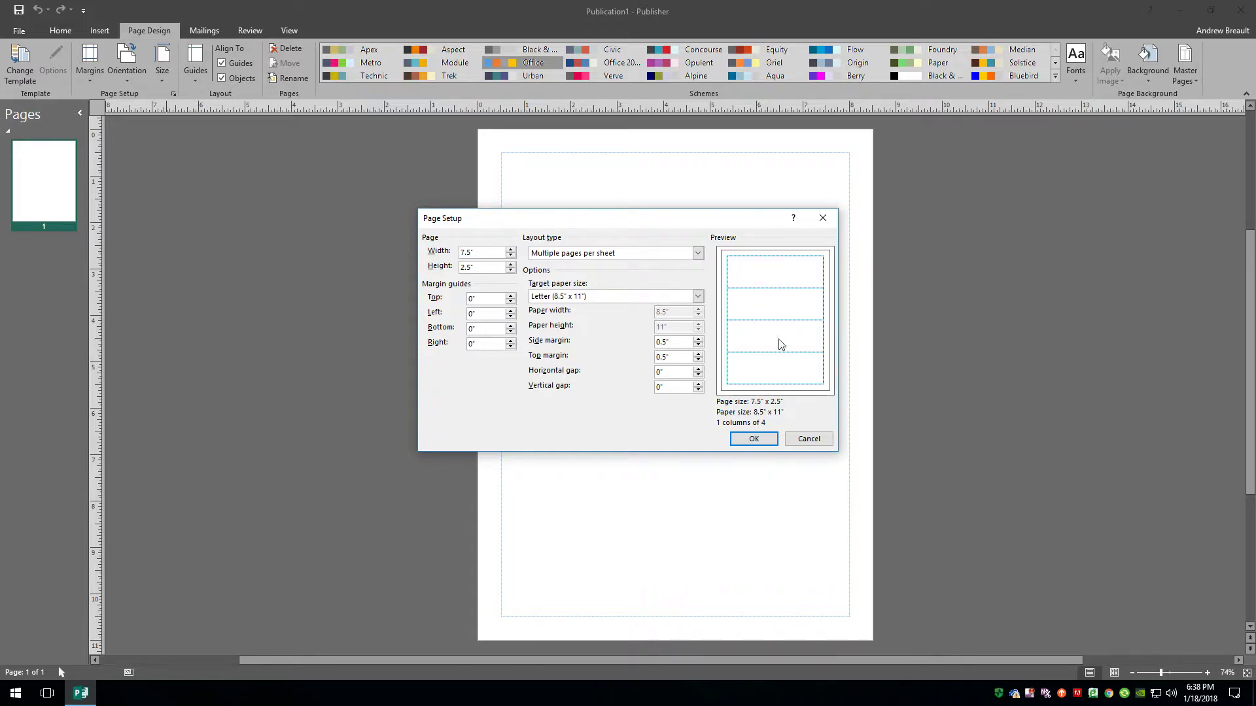
{"action": "left_click", "coordinate": [757, 441]}
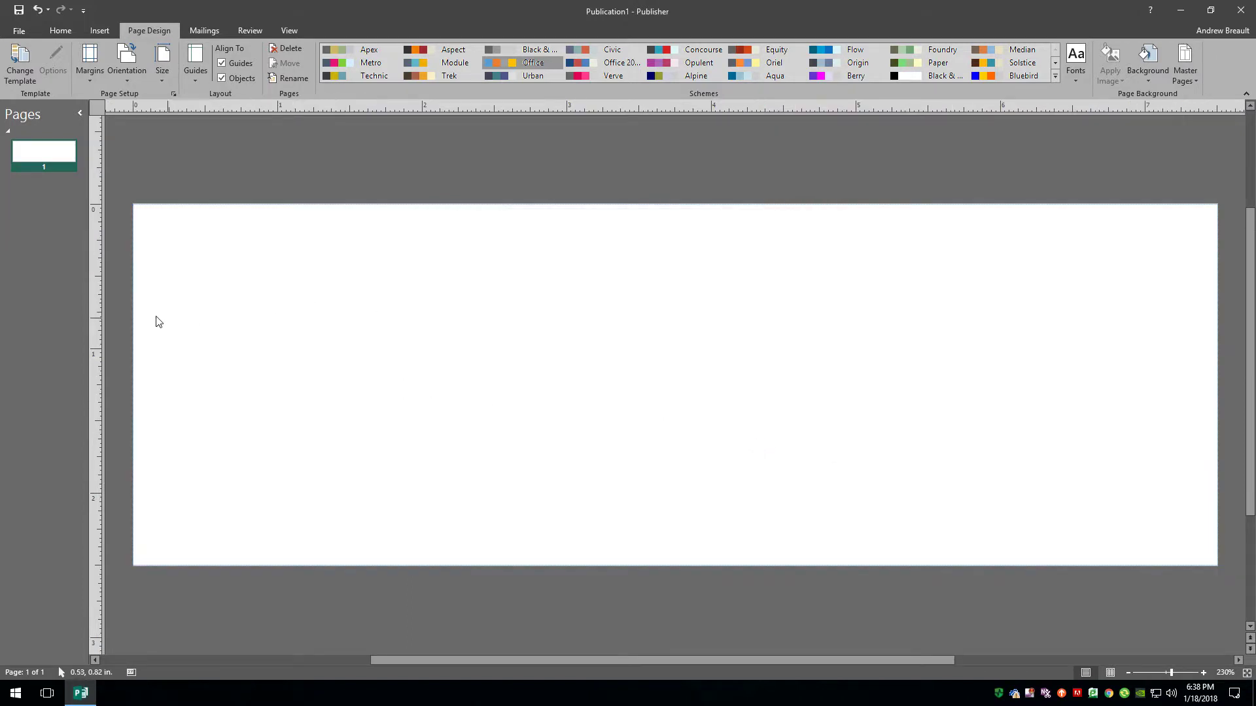
Place ruler guides near the left, top, bottom and right edges of the card.
{"action": "left_click_drag", "start_coordinate": [97, 303], "coordinate": [174, 261]}
{"action": "left_click_drag", "start_coordinate": [266, 106], "coordinate": [257, 239]}
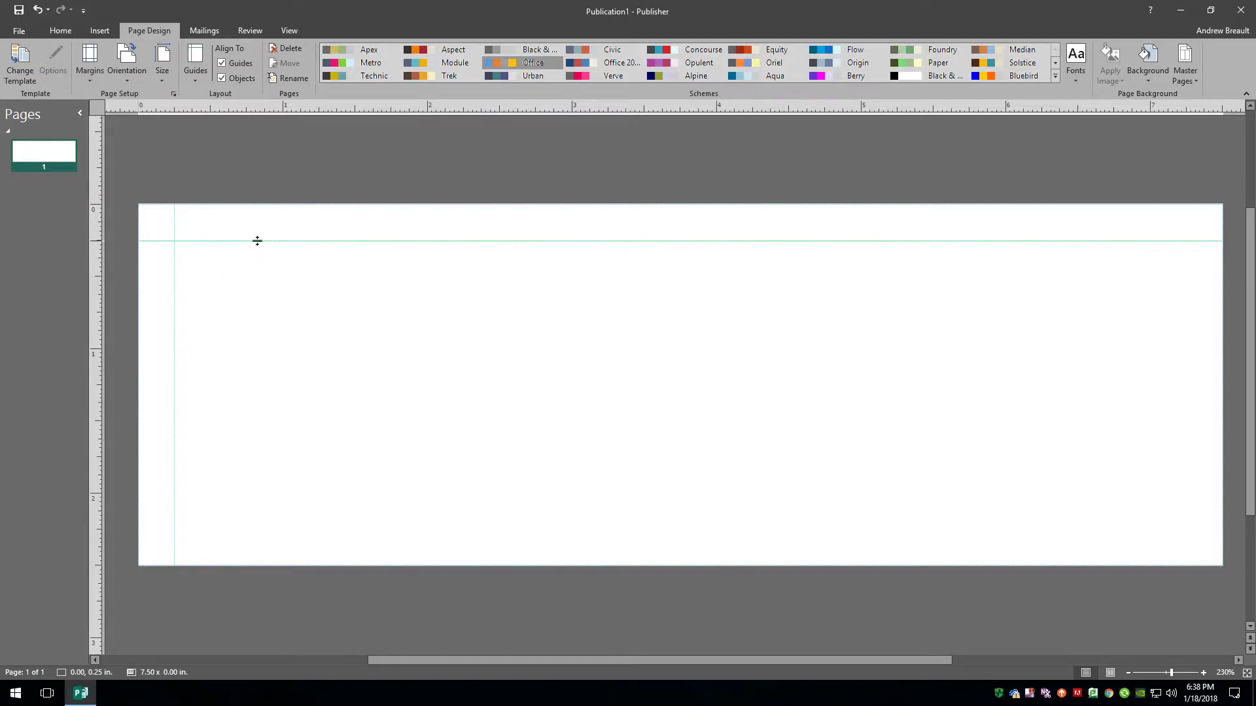
{"action": "left_click_drag", "start_coordinate": [258, 240], "coordinate": [258, 239]}
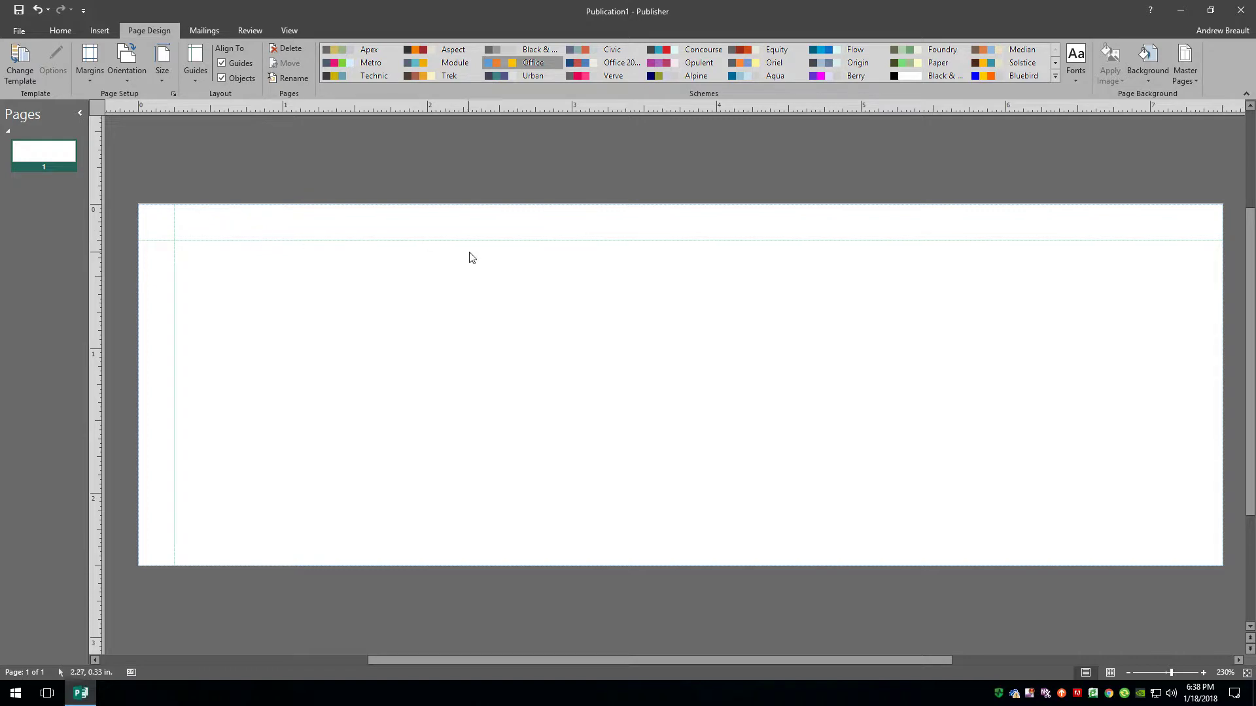
{"action": "left_click_drag", "start_coordinate": [398, 105], "coordinate": [330, 528]}
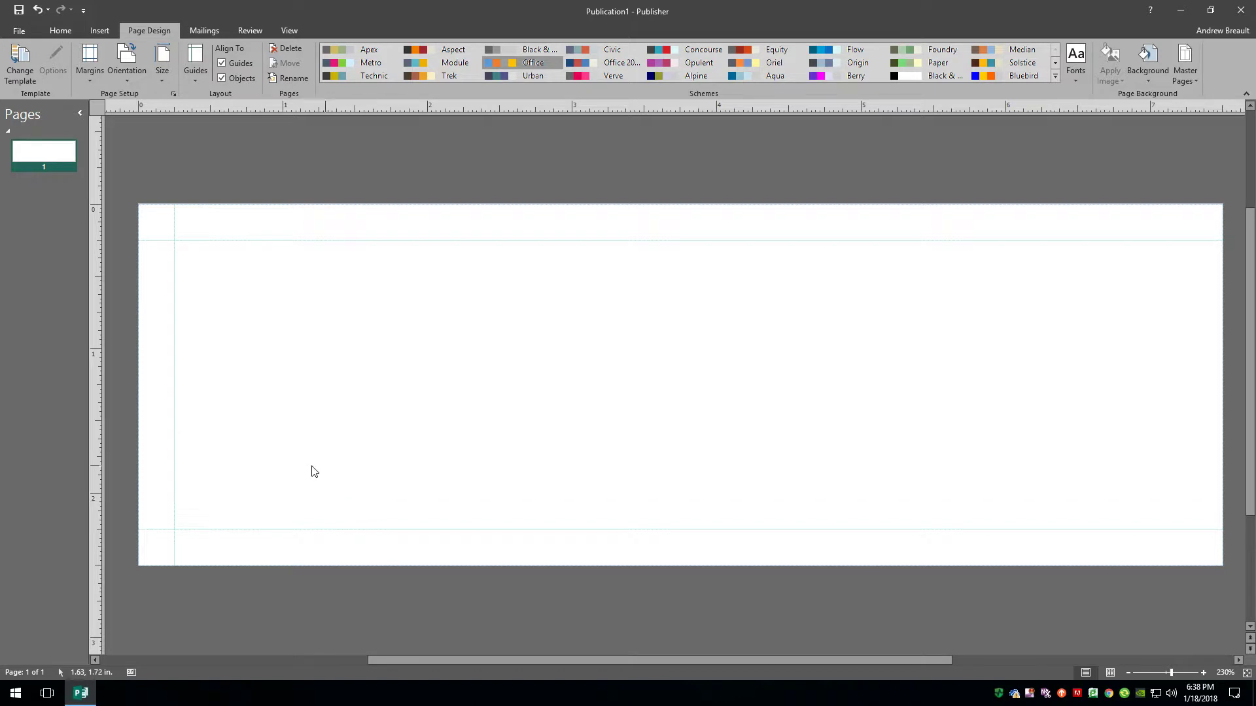
{"action": "left_click_drag", "start_coordinate": [93, 307], "coordinate": [1186, 257]}
{"action": "left_click_drag", "start_coordinate": [93, 374], "coordinate": [68, 378]}
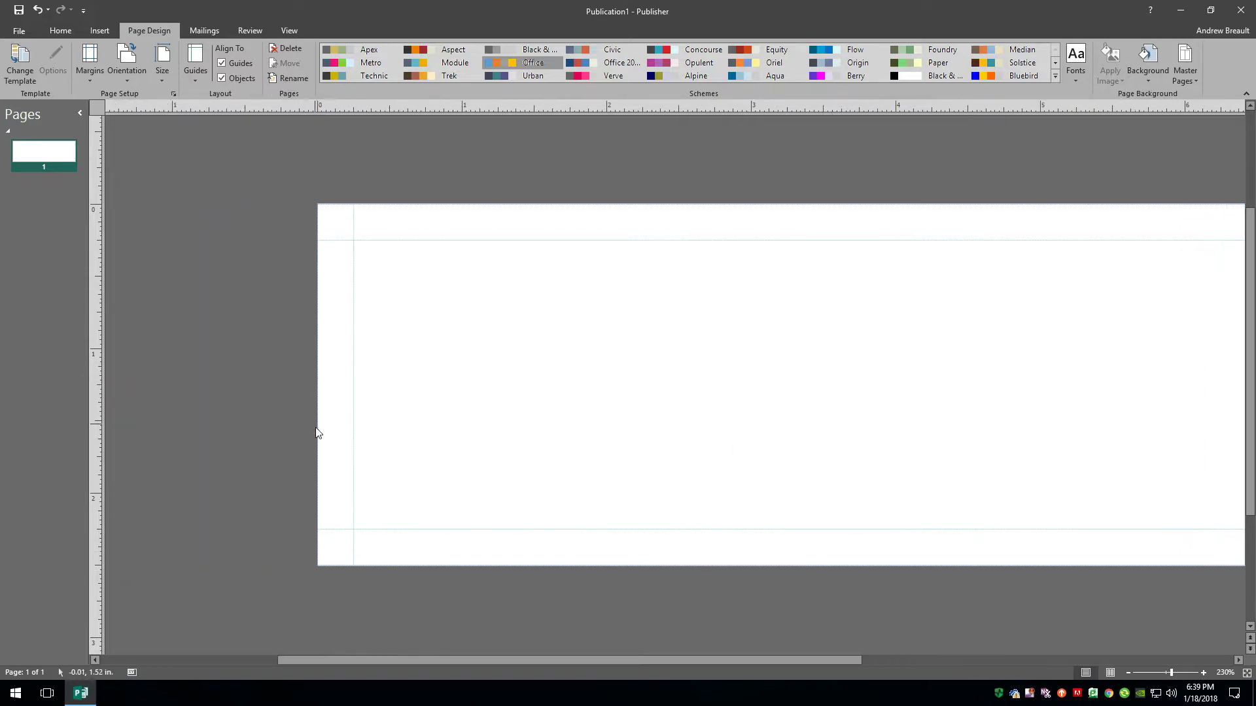
{"action": "left_click_drag", "start_coordinate": [524, 659], "coordinate": [615, 659]}
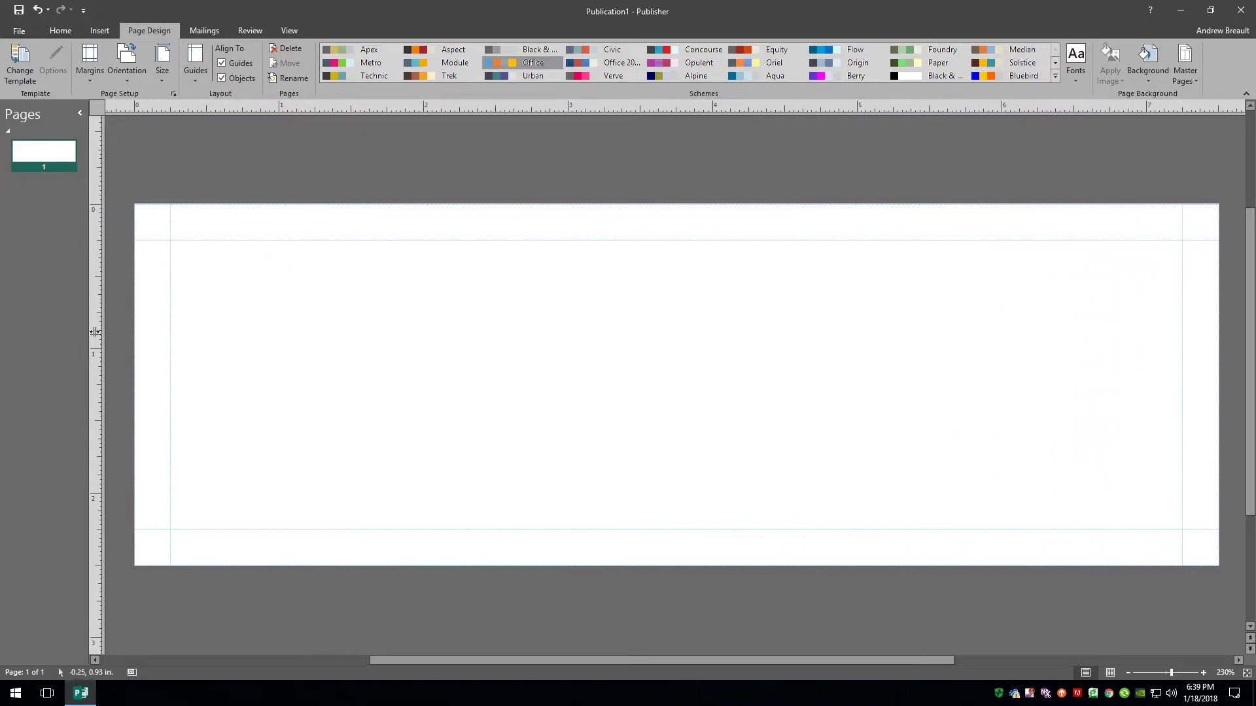
Add a vertical guide at the 3.75 in fold line plus guides just either side of it.
{"action": "left_click_drag", "start_coordinate": [96, 326], "coordinate": [640, 236]}
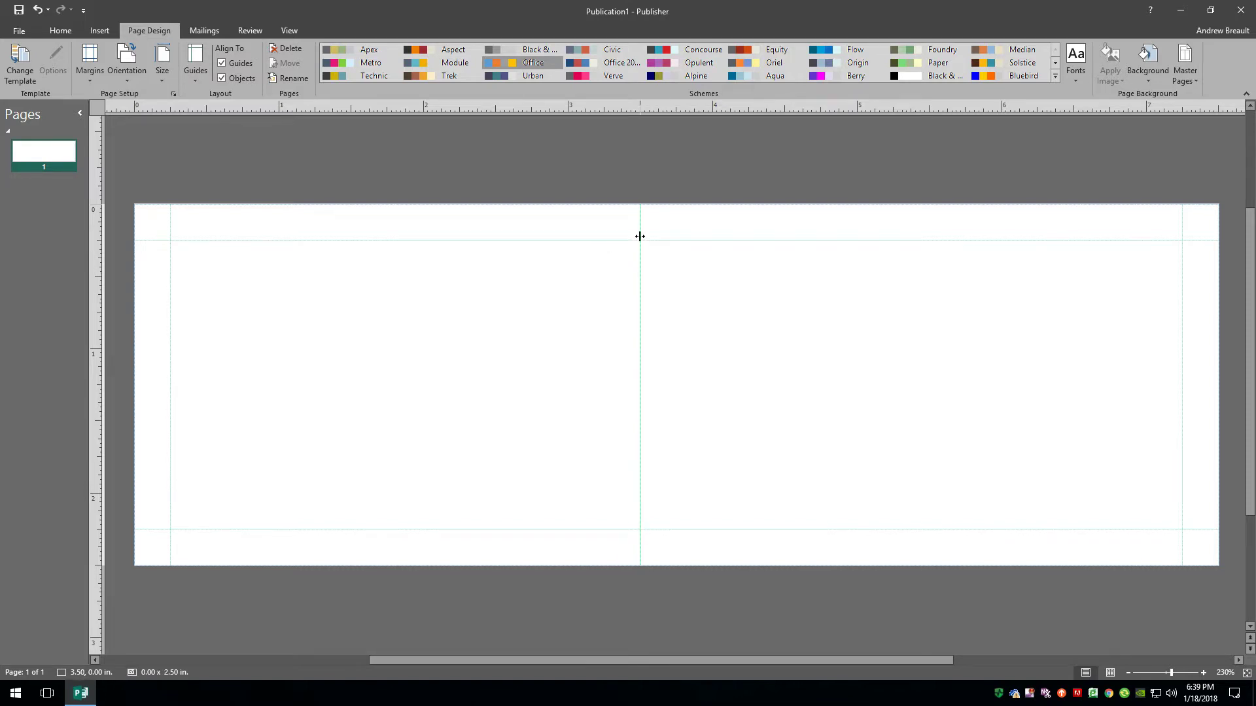
{"action": "left_click_drag", "start_coordinate": [639, 237], "coordinate": [674, 218]}
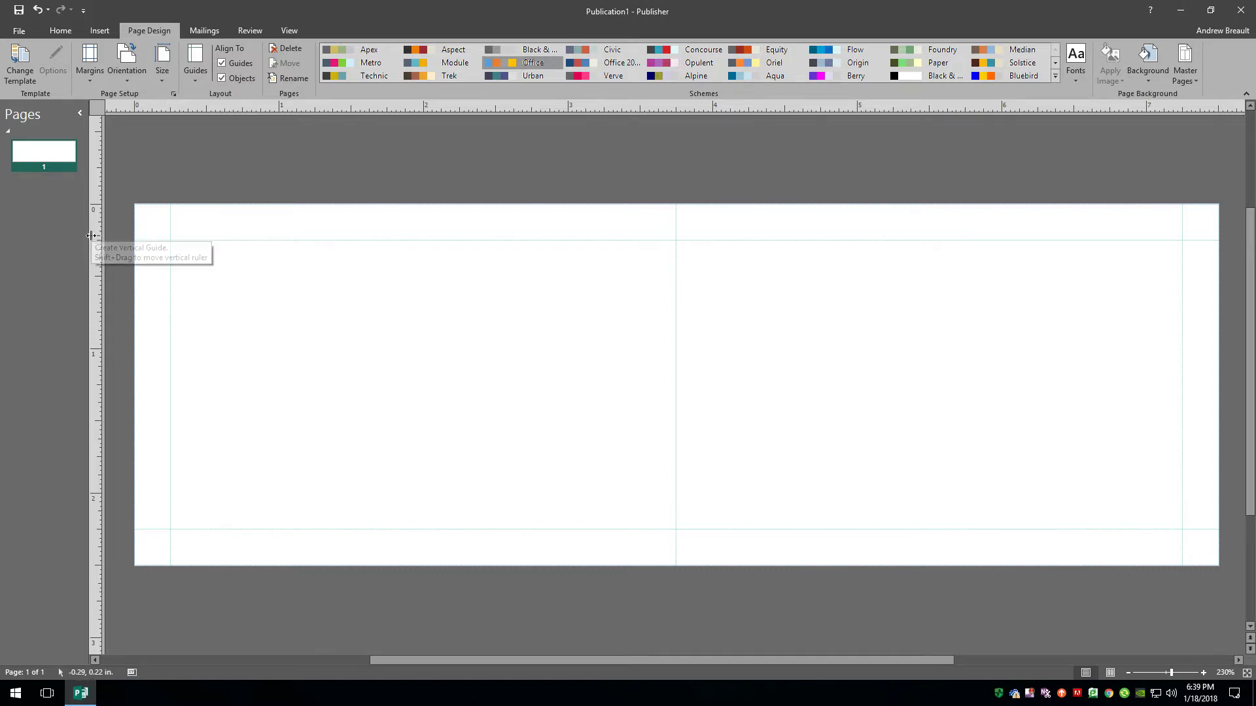
{"action": "left_click_drag", "start_coordinate": [97, 230], "coordinate": [657, 246]}
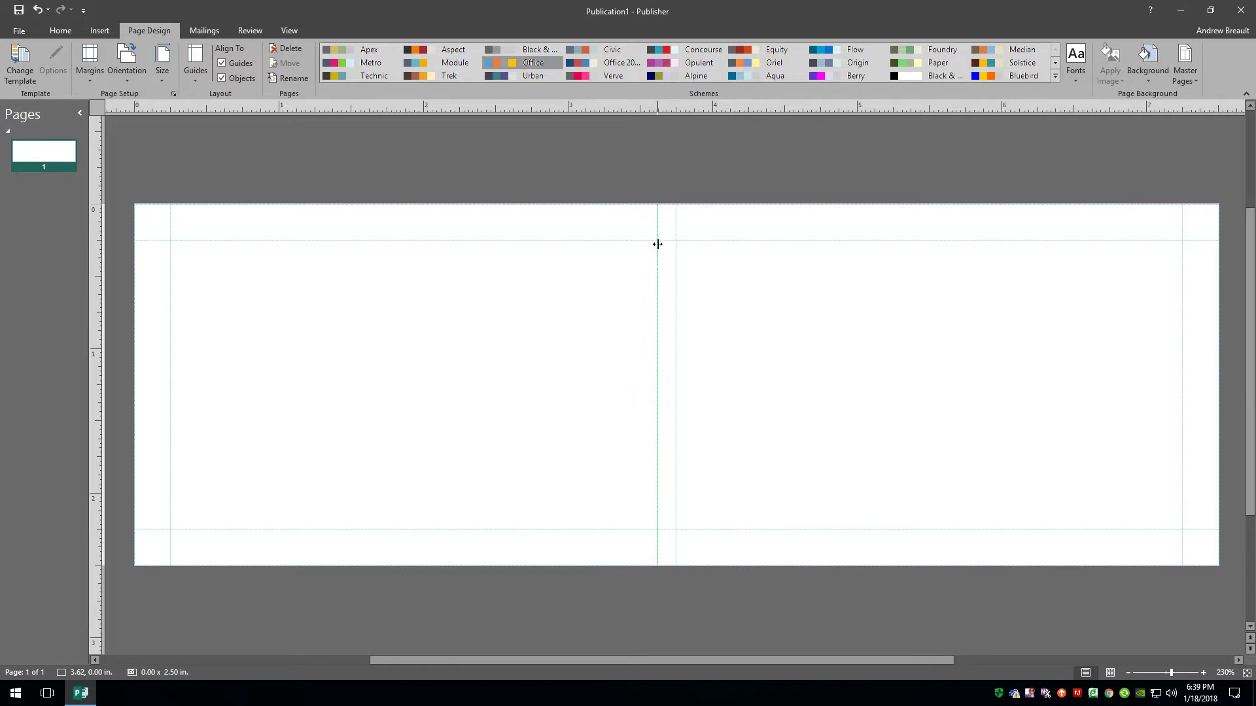
{"action": "left_click_drag", "start_coordinate": [658, 244], "coordinate": [658, 245]}
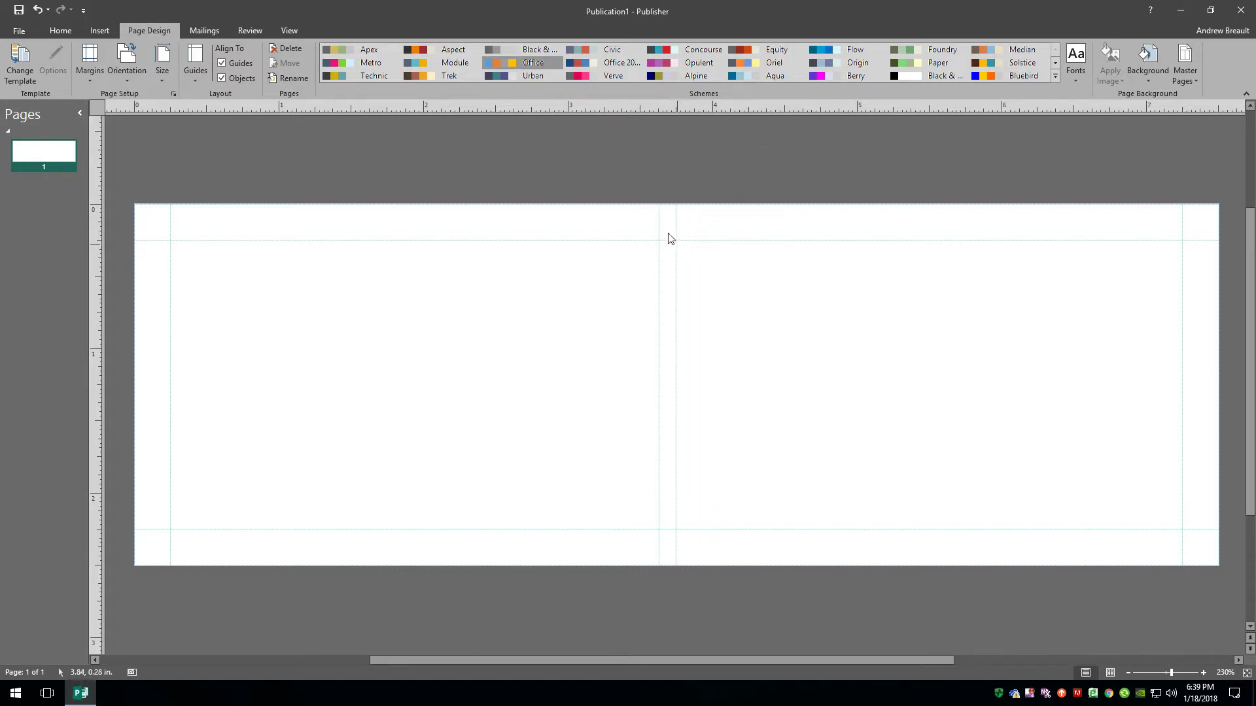
{"action": "left_click", "coordinate": [659, 272]}
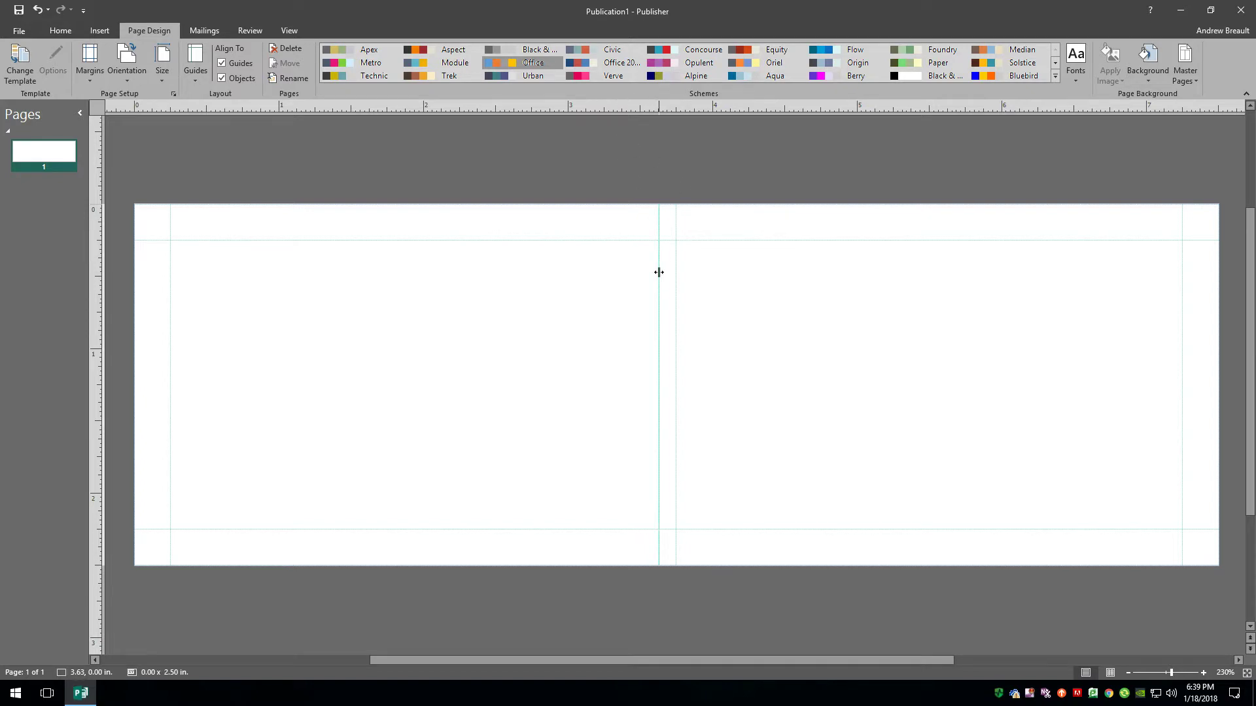
{"action": "key", "text": "Escape"}
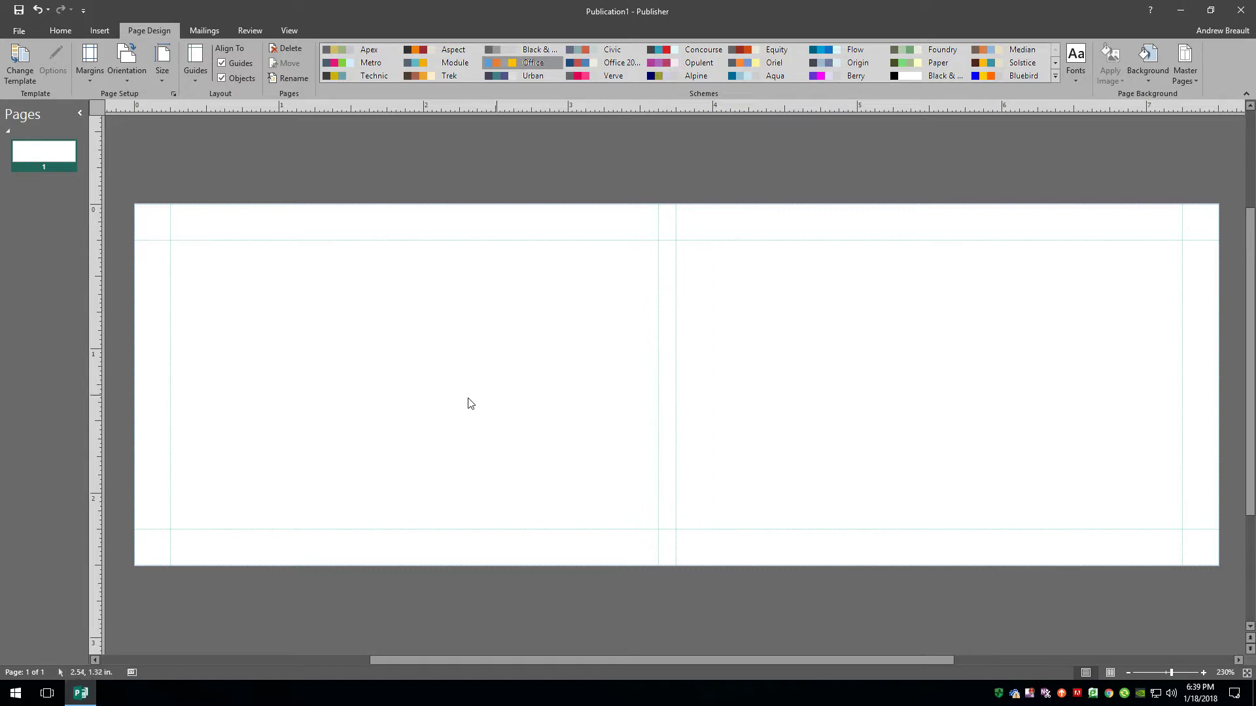
{"action": "left_click_drag", "start_coordinate": [100, 391], "coordinate": [694, 263]}
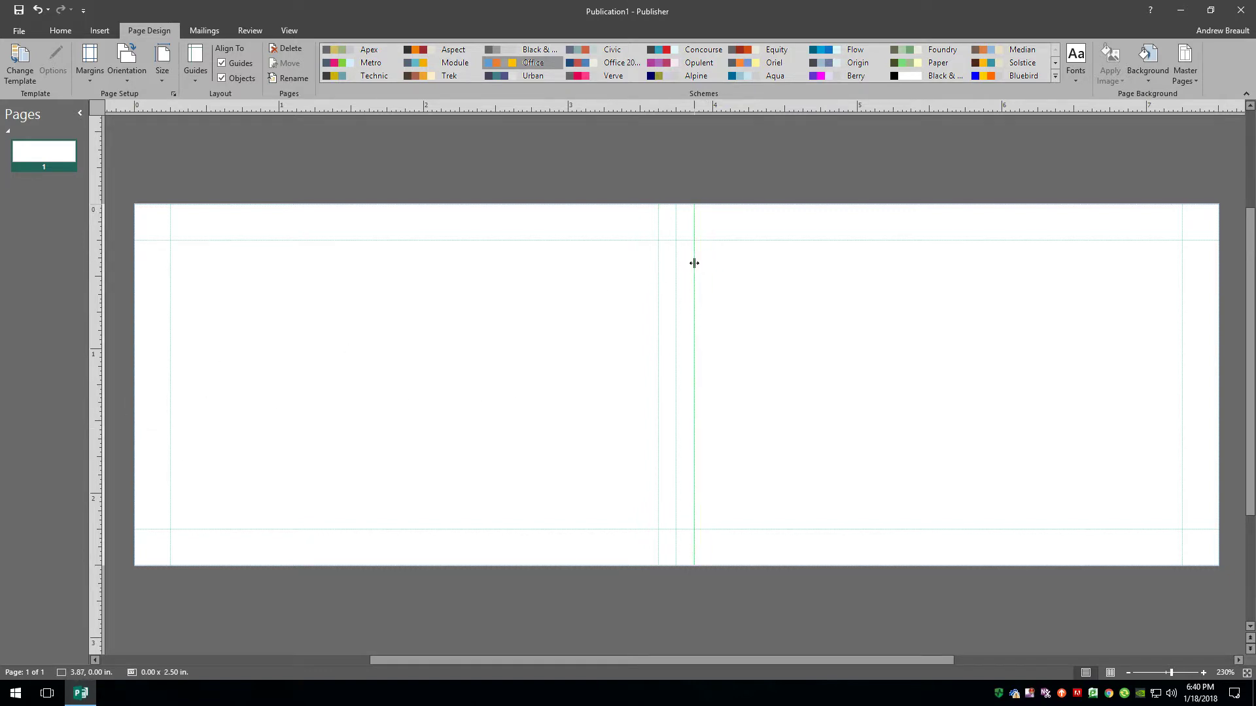
{"action": "key", "text": "Escape"}
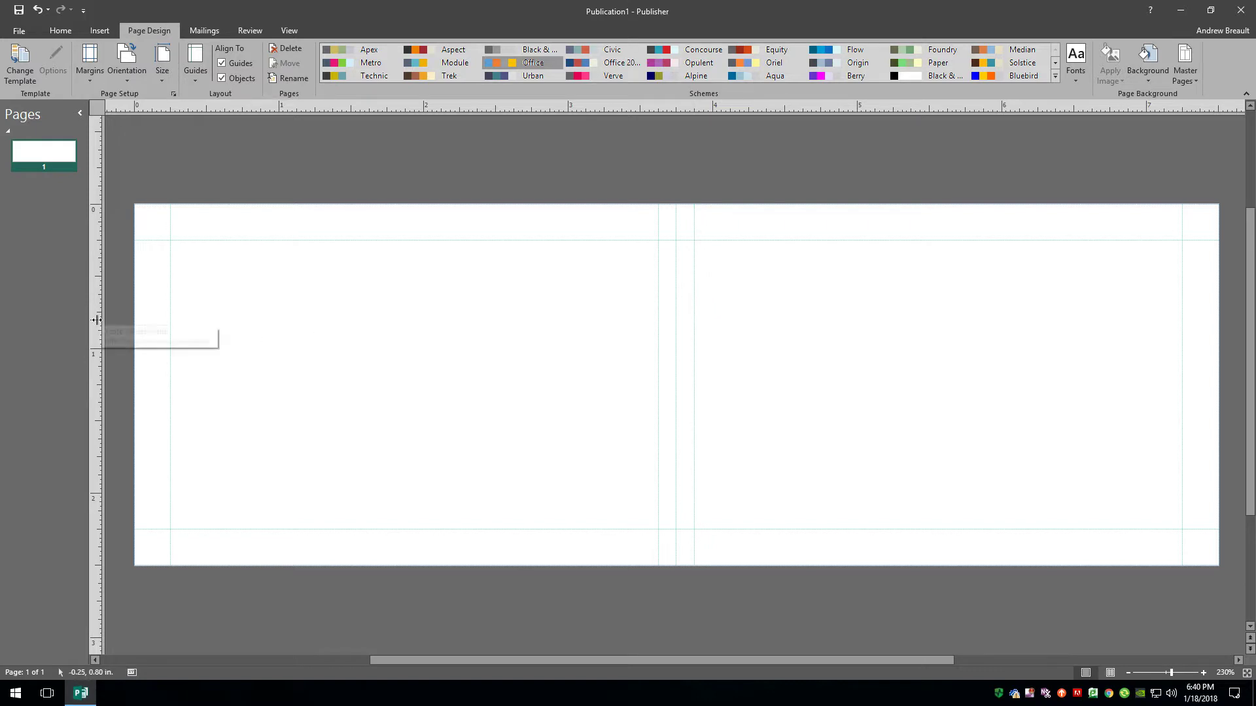
Add a second inner set of guides just inside the left, top, bottom and right guides.
{"action": "left_click_drag", "start_coordinate": [96, 320], "coordinate": [188, 278]}
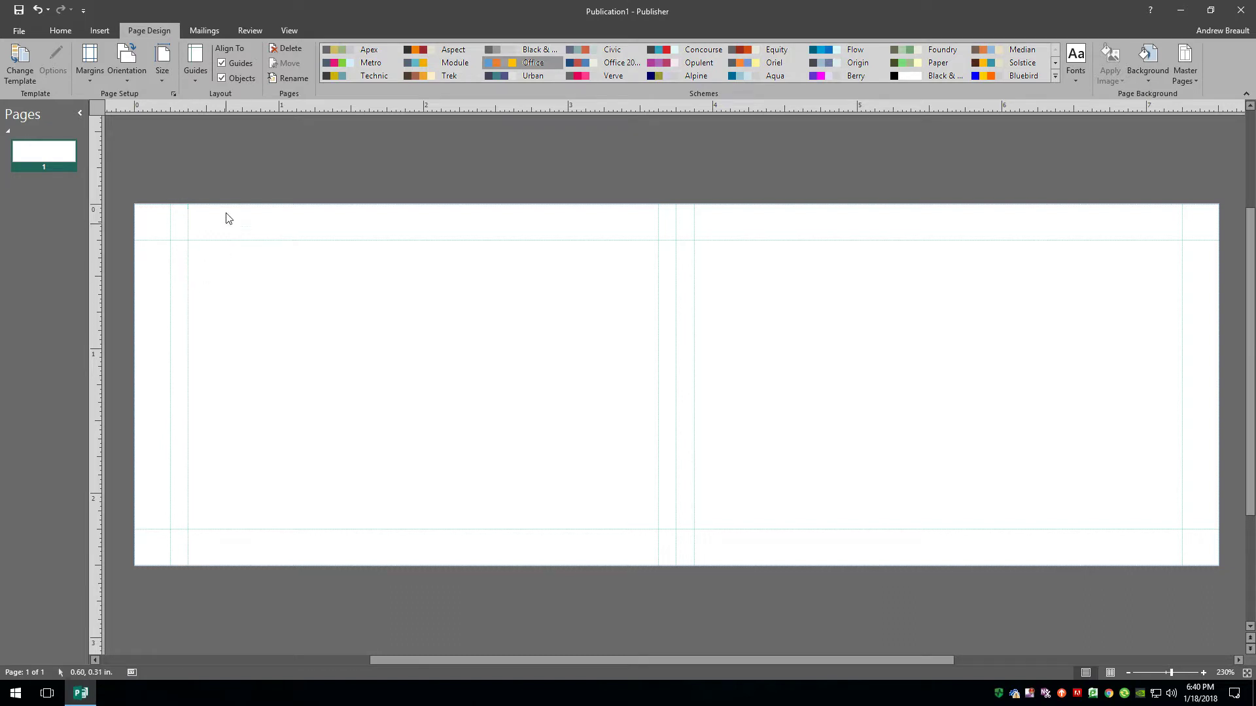
{"action": "left_click_drag", "start_coordinate": [261, 110], "coordinate": [257, 258]}
{"action": "left_click_drag", "start_coordinate": [307, 116], "coordinate": [277, 511]}
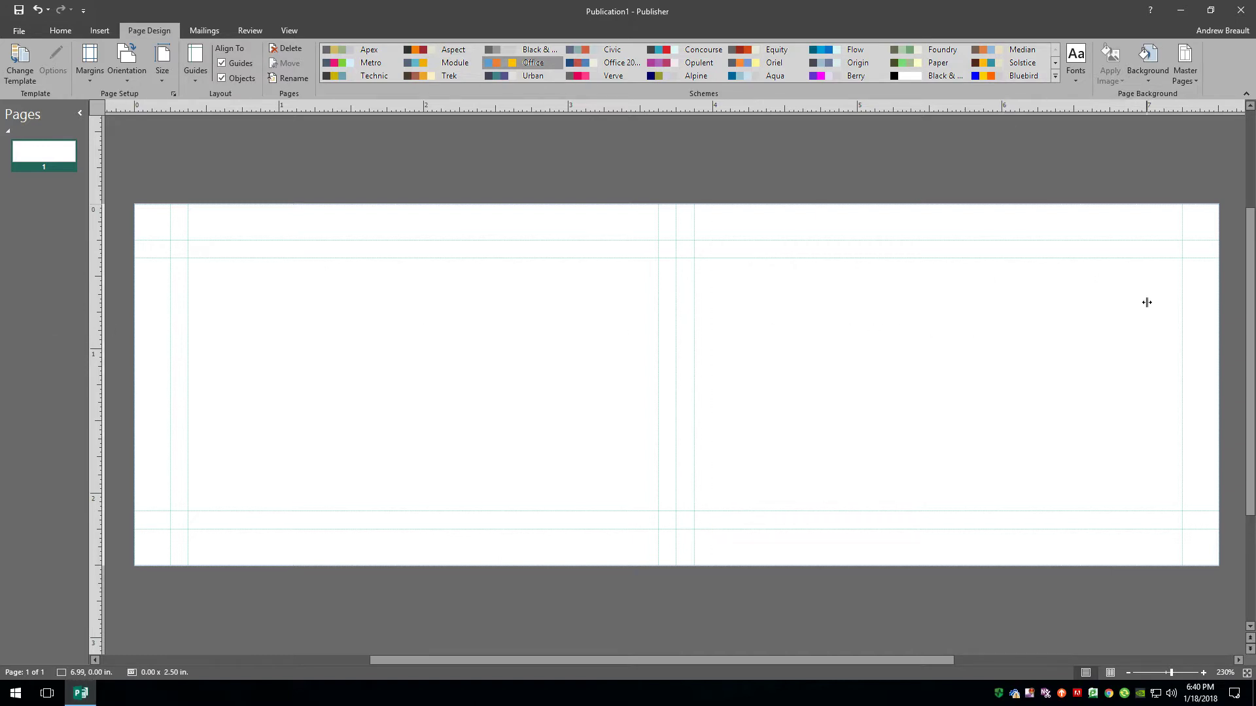
{"action": "left_click_drag", "start_coordinate": [1159, 297], "coordinate": [1164, 294]}
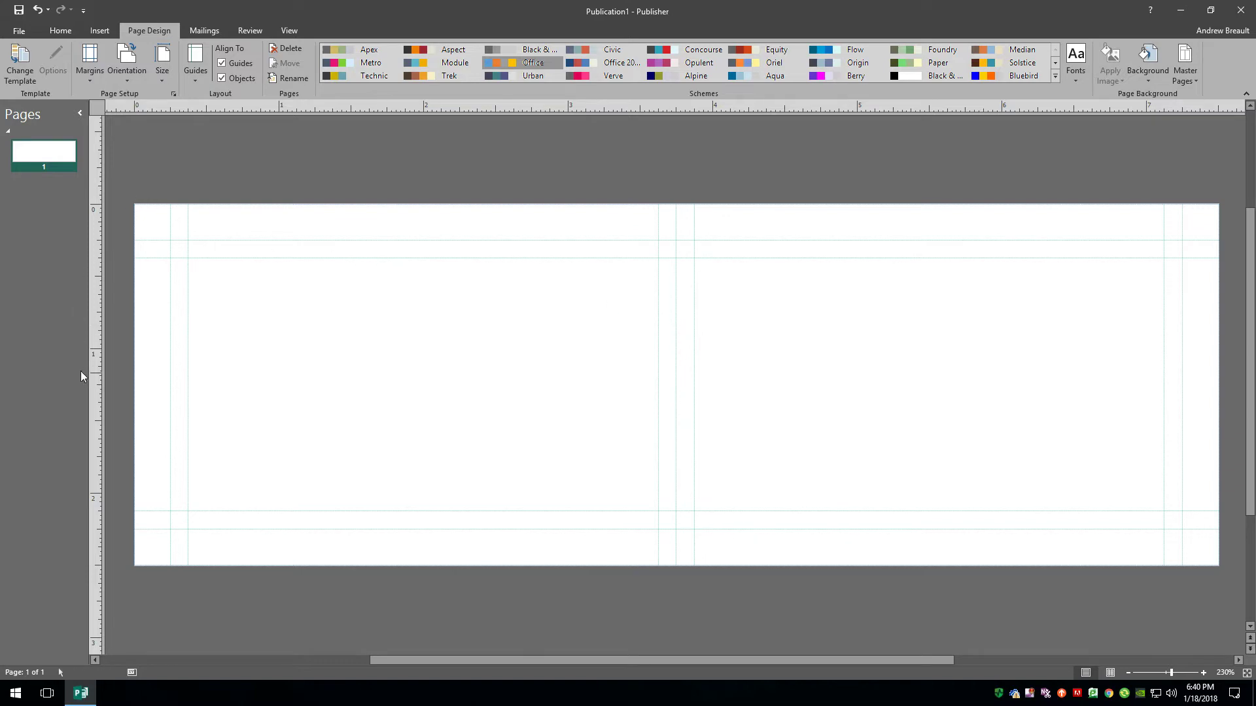
Insert a new page after page 1, then return to page 1 to draw a text box.
{"action": "right_click", "coordinate": [49, 155]}
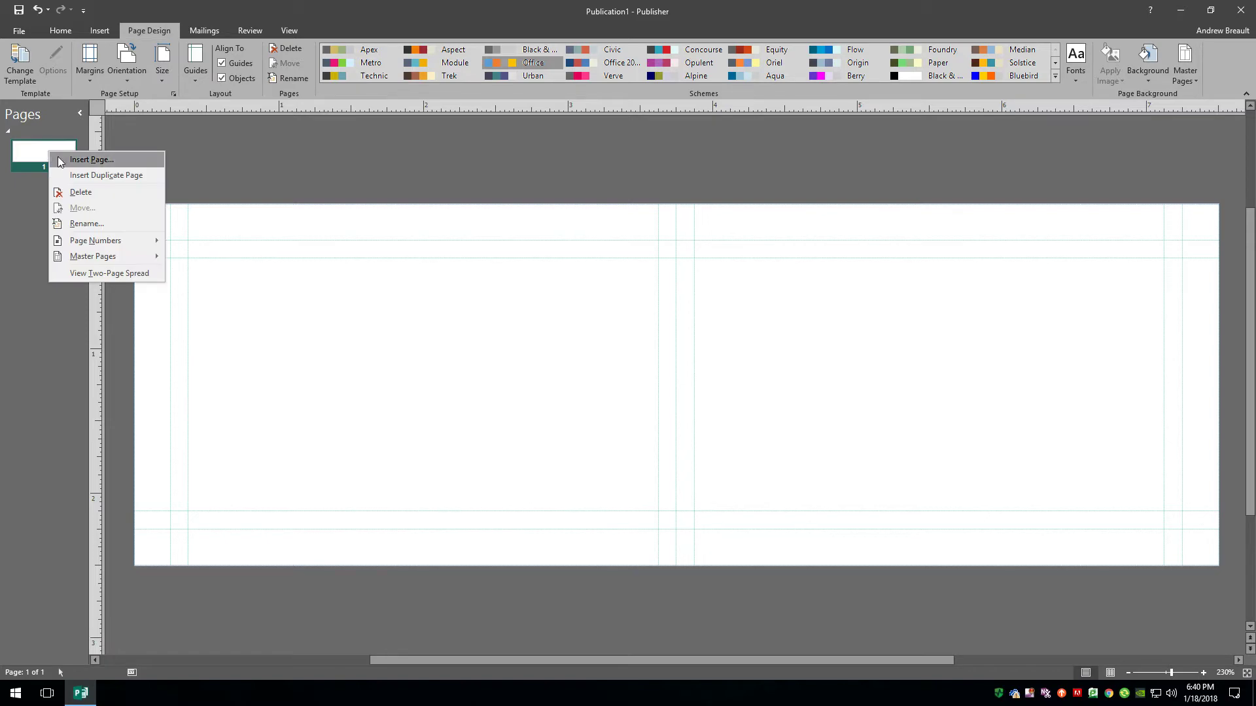
{"action": "left_click", "coordinate": [59, 174]}
{"action": "left_click", "coordinate": [43, 155]}
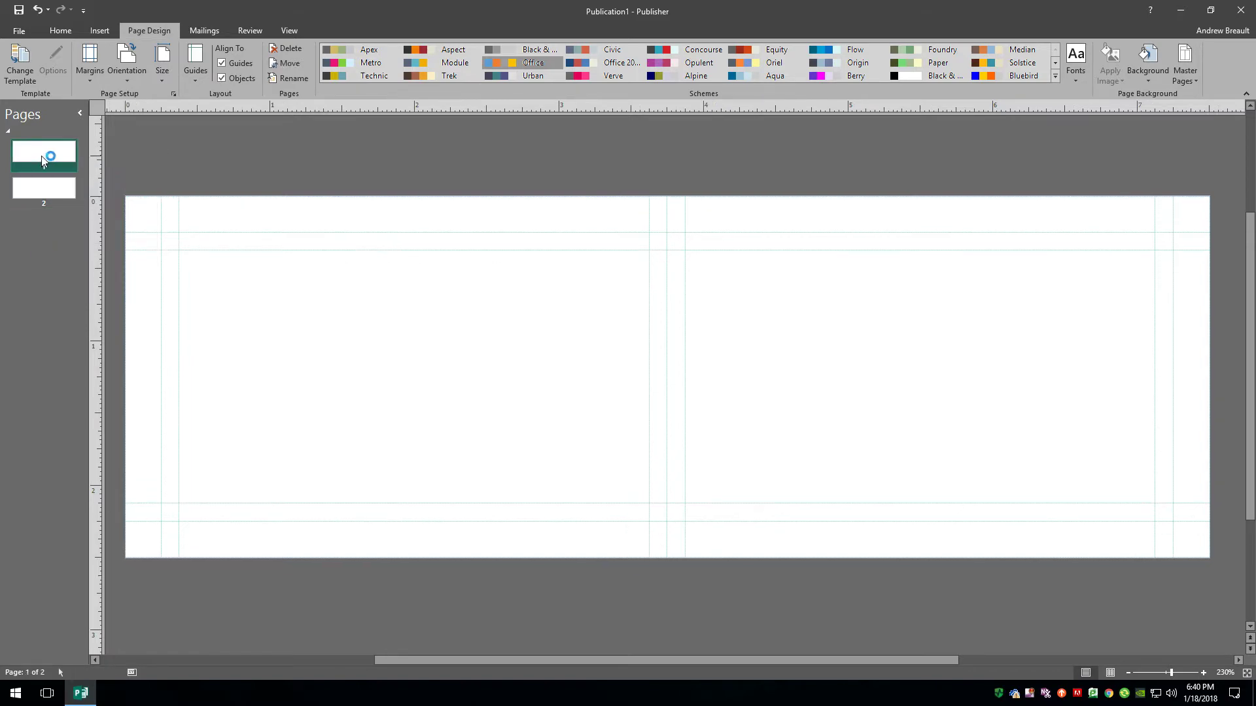
{"action": "left_click", "coordinate": [60, 31]}
{"action": "left_click", "coordinate": [444, 63]}
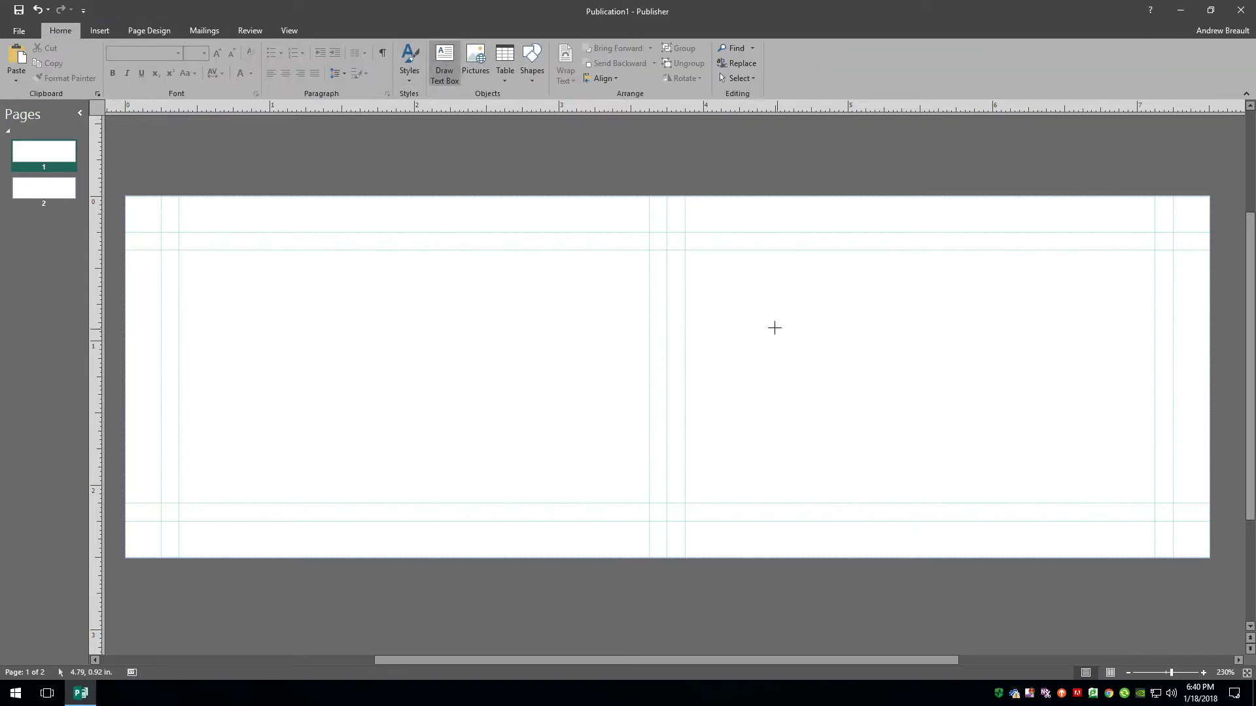
Put 'Front' on the card's right half and a copied 'back' box on the left, then show page 2.
{"action": "mouse_move", "coordinate": [728, 286]}
{"action": "left_mouse_down"}
{"action": "mouse_move", "coordinate": [1166, 410]}
{"action": "mouse_move", "coordinate": [1092, 473]}
{"action": "left_mouse_up"}
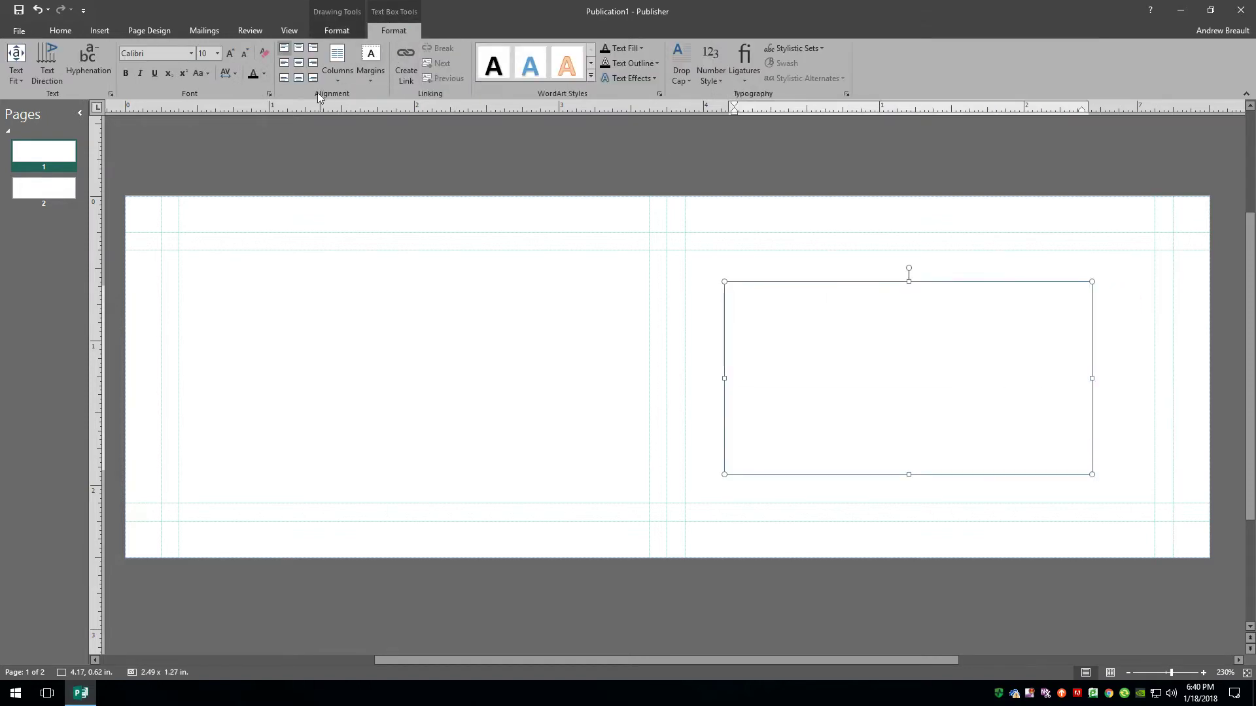
{"action": "type", "text": "Front"}
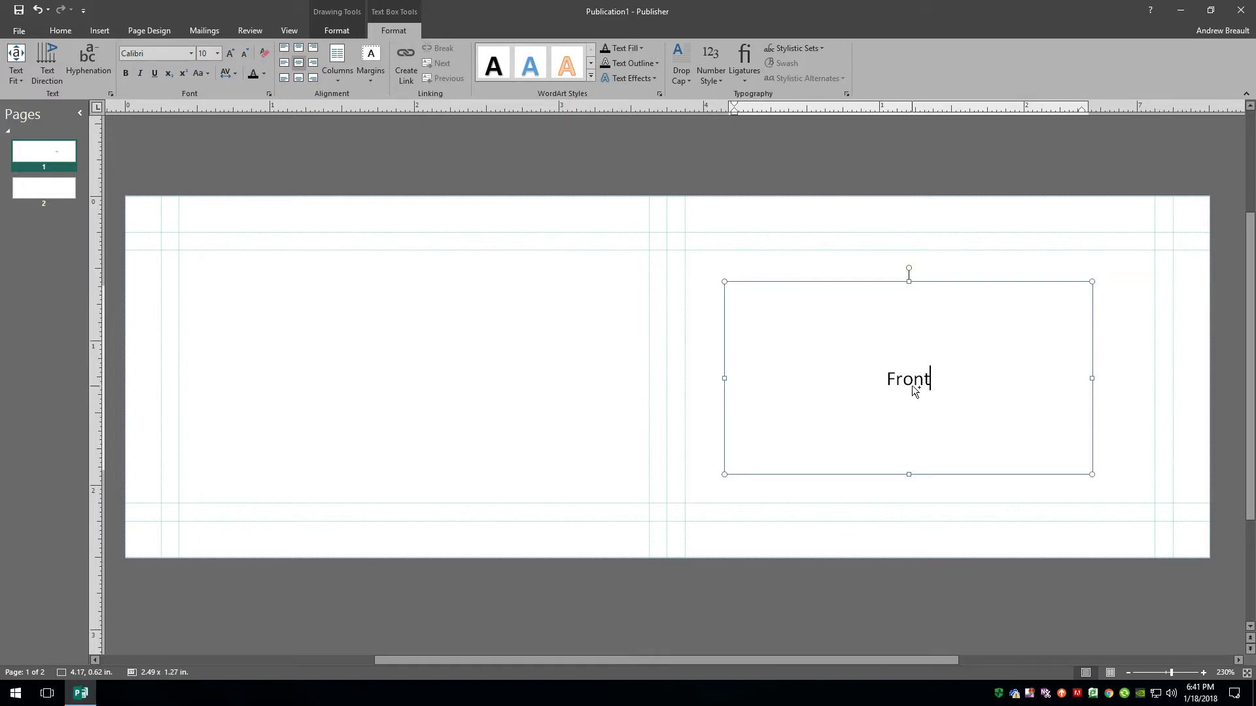
{"action": "left_click_drag", "start_coordinate": [913, 386], "coordinate": [397, 386]}
{"action": "double_click", "coordinate": [397, 386]}
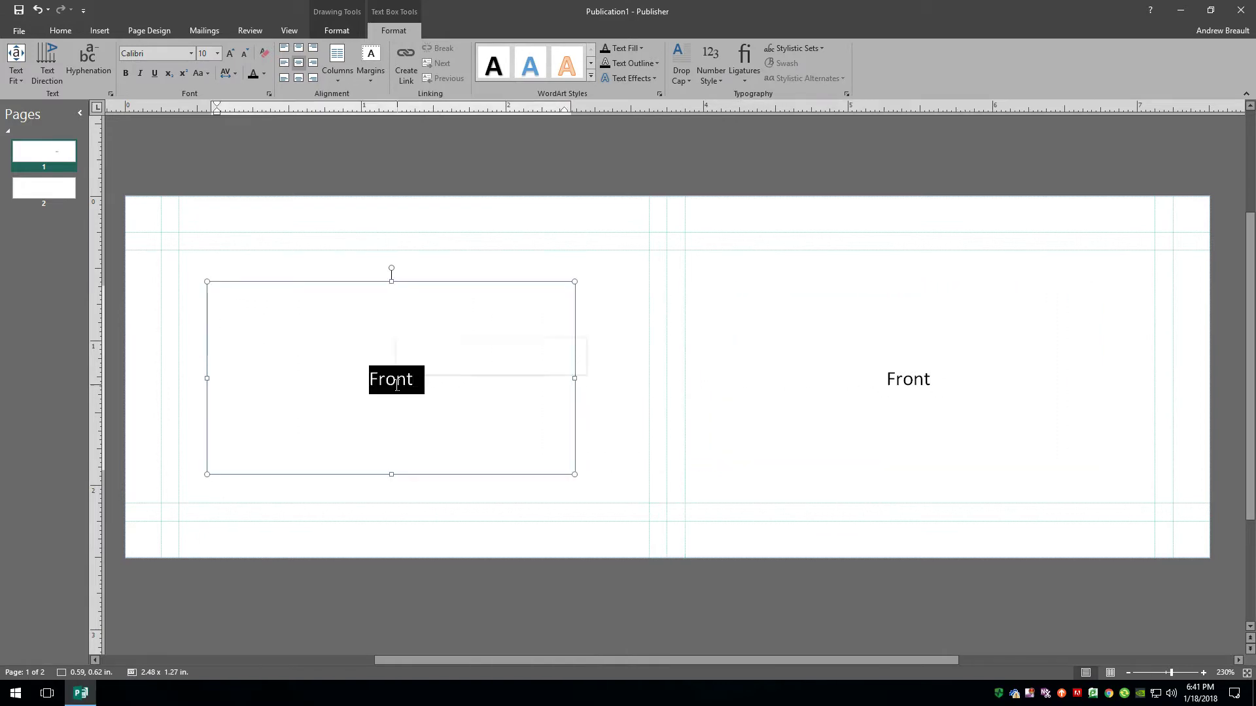
{"action": "type", "text": "bad"}
{"action": "type", "text": "k"}
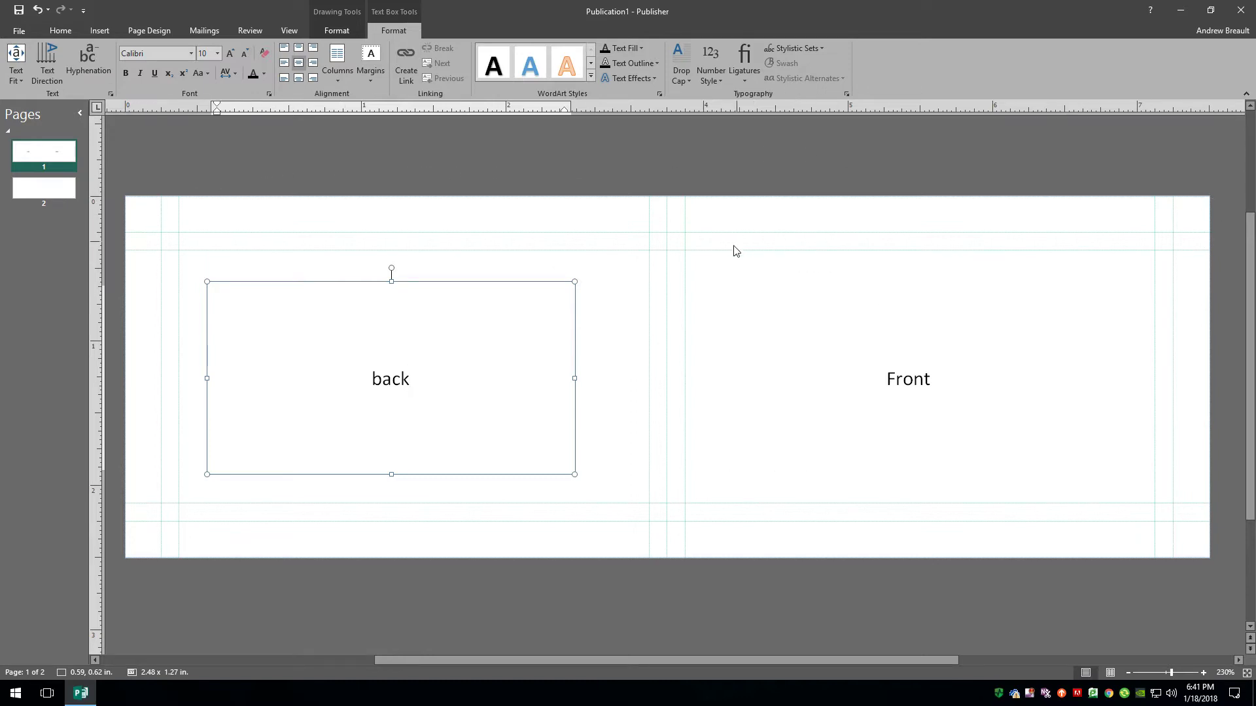
{"action": "left_click", "coordinate": [42, 194]}
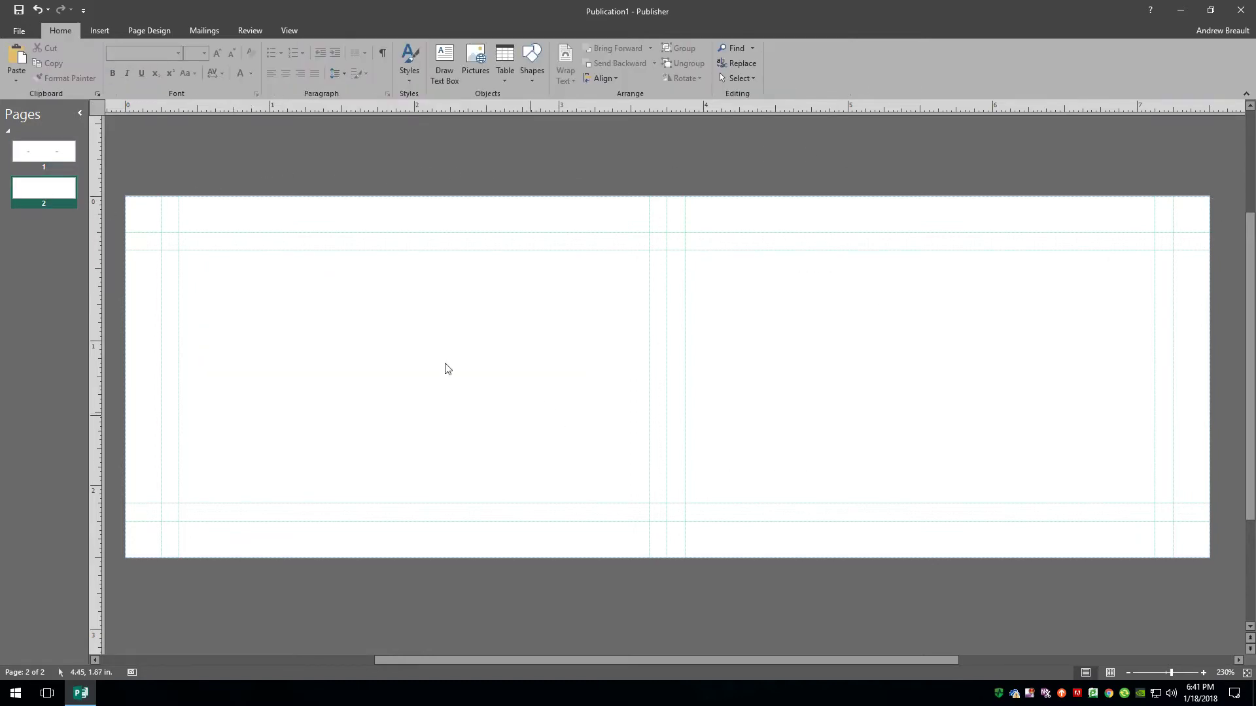
Draw a wide, middle-centred text box across page 2 with placeholder text 'Inside spread'.
{"action": "left_click", "coordinate": [444, 60]}
{"action": "mouse_move", "coordinate": [245, 335]}
{"action": "left_mouse_down"}
{"action": "mouse_move", "coordinate": [577, 350]}
{"action": "mouse_move", "coordinate": [1076, 465]}
{"action": "mouse_move", "coordinate": [1110, 488]}
{"action": "left_mouse_up"}
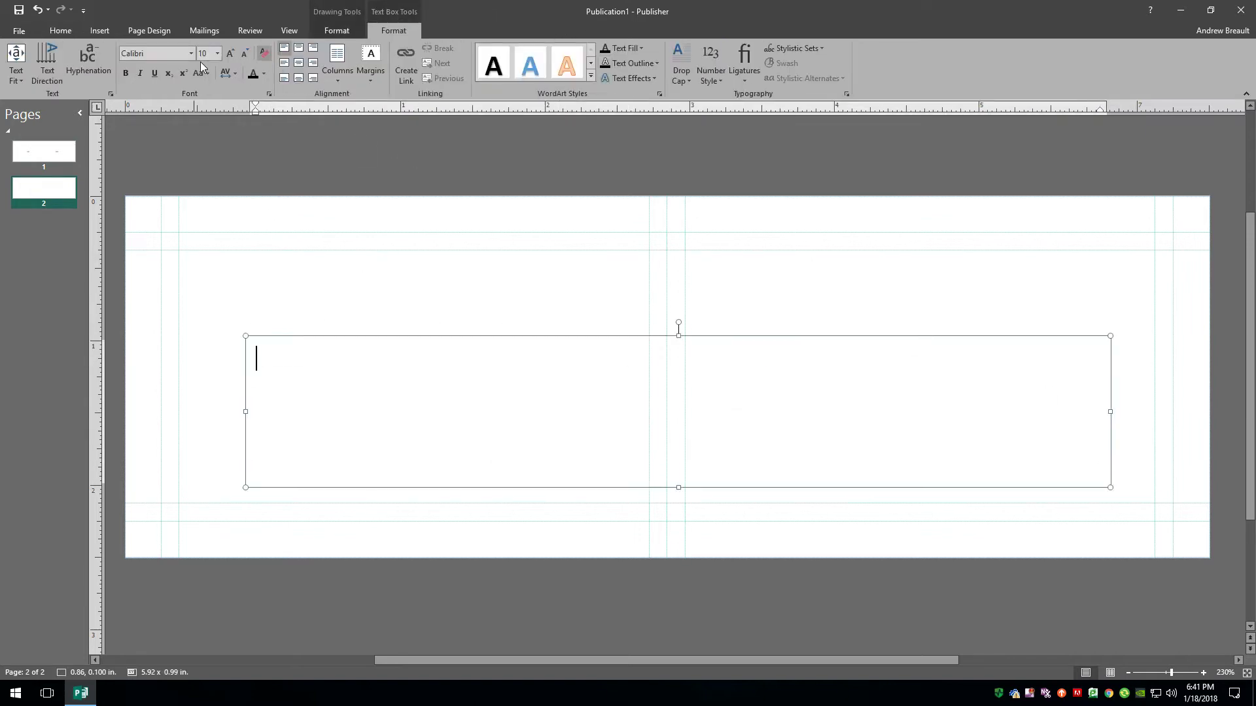
{"action": "left_click", "coordinate": [298, 62]}
{"action": "type", "text": "Inside spread"}
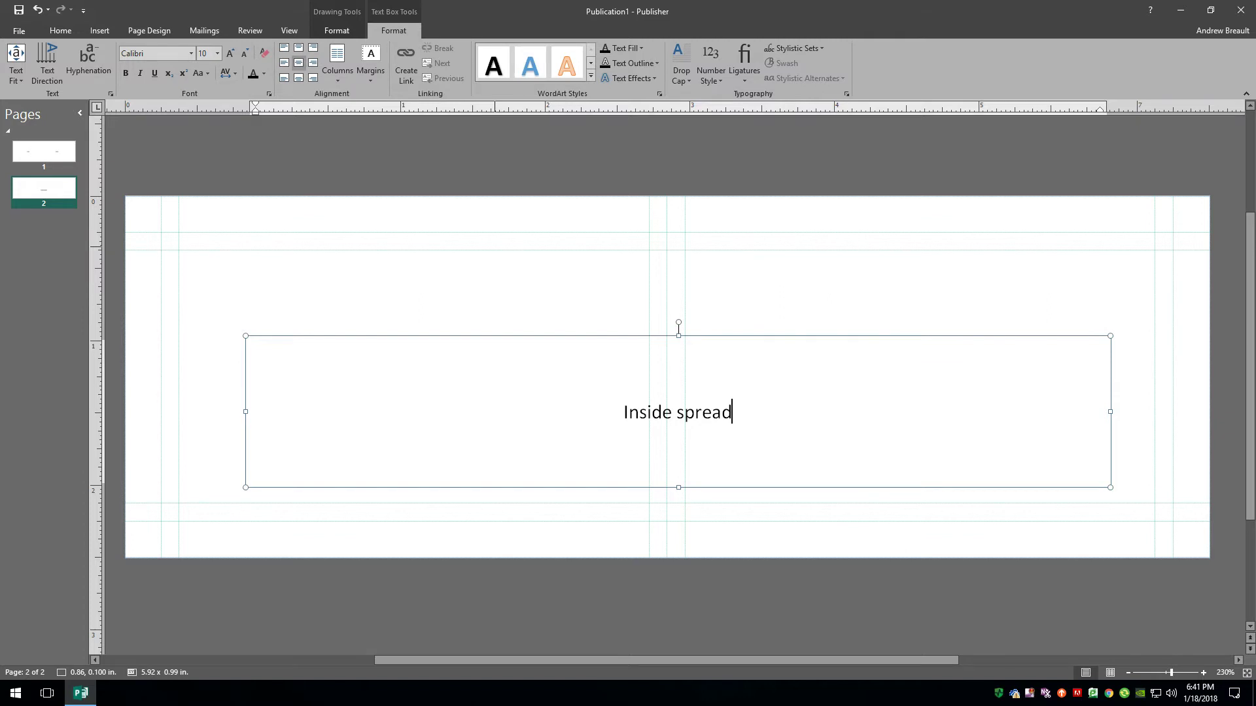
Replace the placeholder with the contact's e-mail address, fixing typos and the first letter.
{"action": "left_click_drag", "start_coordinate": [771, 425], "coordinate": [589, 414]}
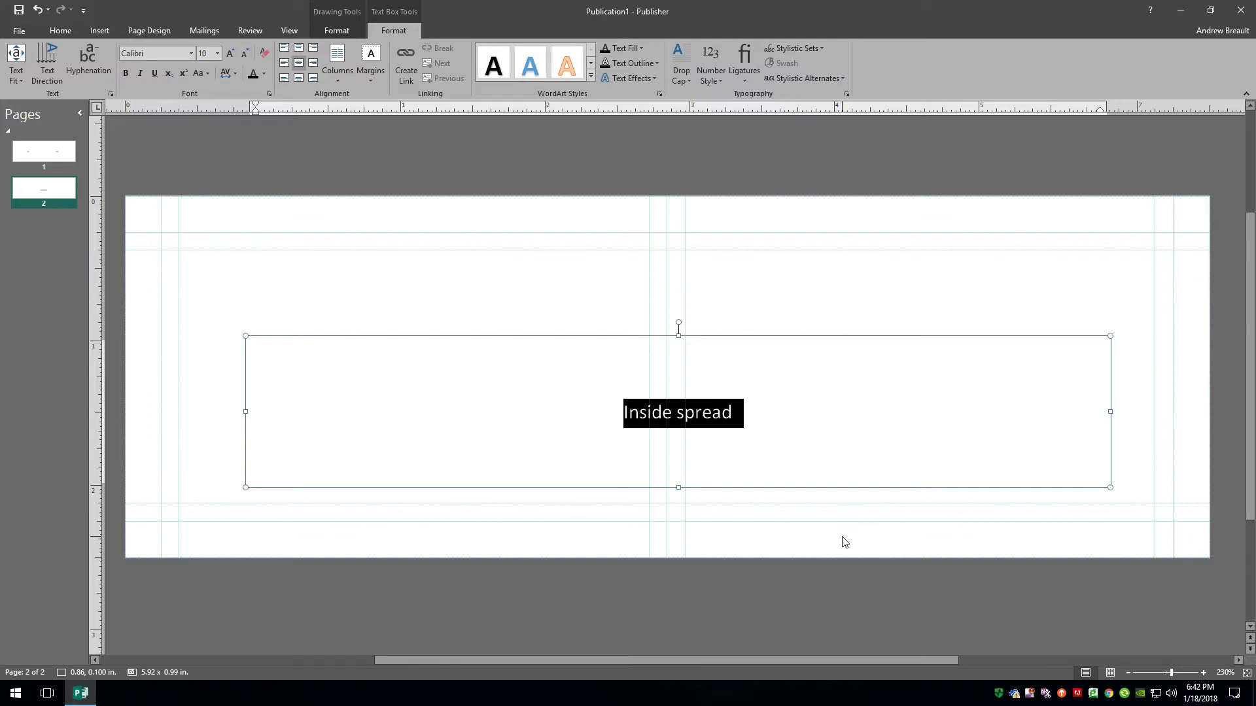
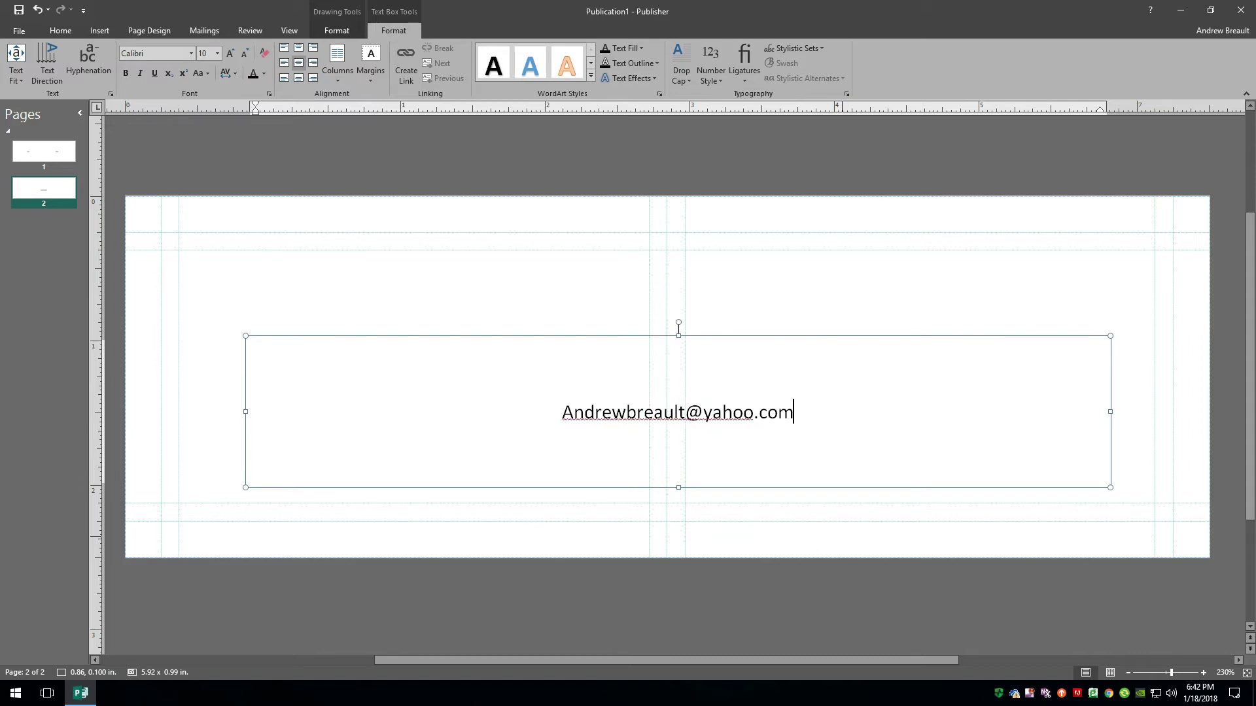
{"action": "left_click", "coordinate": [571, 413]}
{"action": "key", "text": "BackSpace"}
{"action": "type", "text": "a"}
Enlarge the whole e-mail address to 20 pt.
{"action": "left_click_drag", "start_coordinate": [825, 414], "coordinate": [474, 404]}
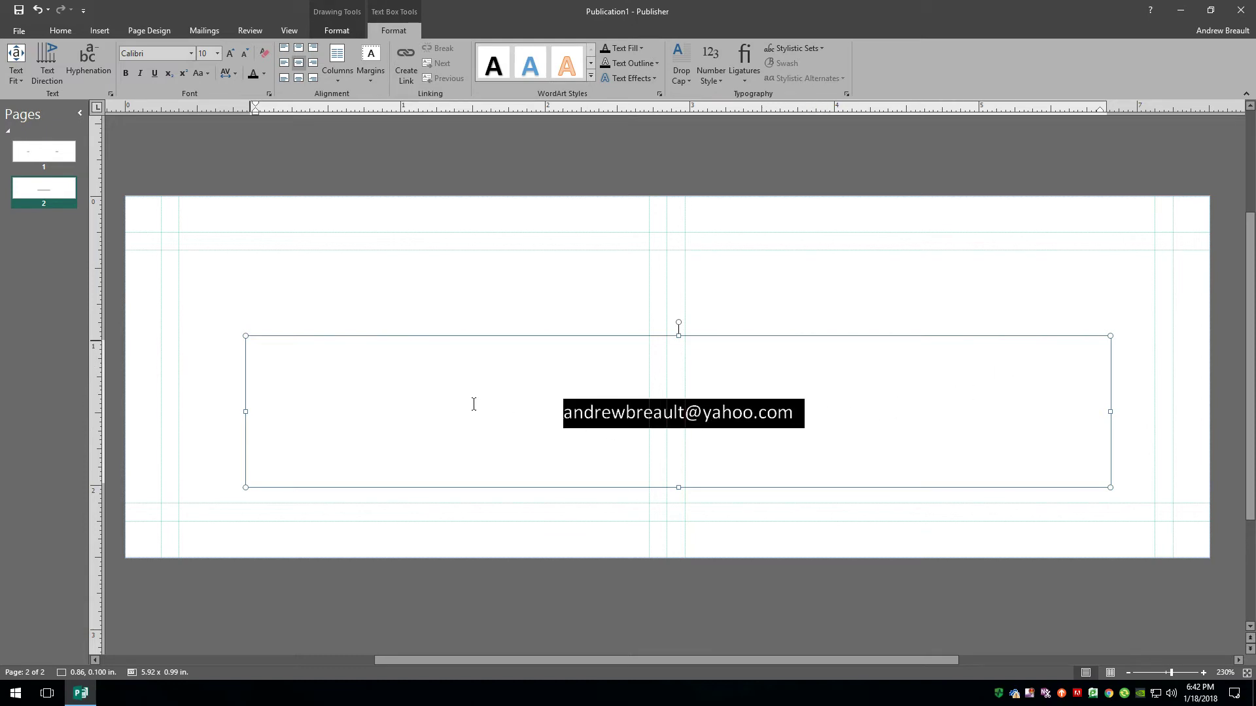
{"action": "left_click", "coordinate": [231, 55]}
{"action": "left_click", "coordinate": [231, 55]}
{"action": "left_click", "coordinate": [231, 55]}
{"action": "left_click", "coordinate": [230, 55]}
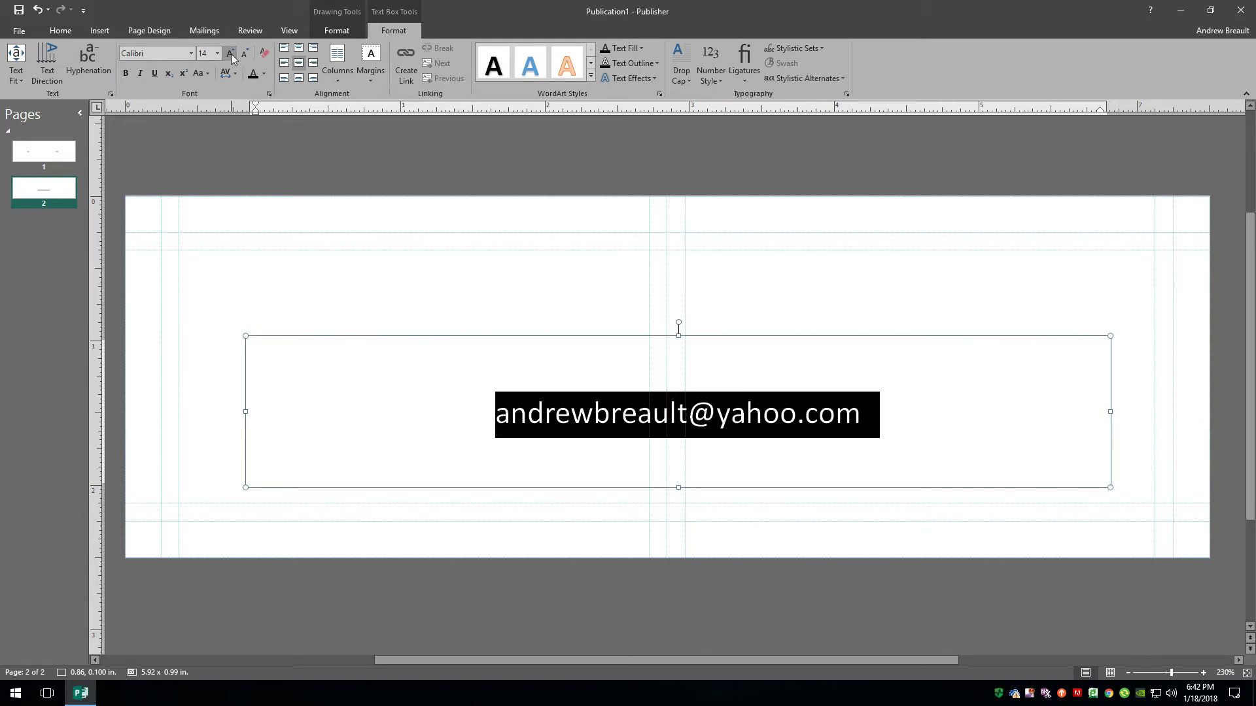
{"action": "left_click", "coordinate": [231, 55]}
{"action": "left_click", "coordinate": [231, 55]}
{"action": "left_click", "coordinate": [552, 172]}
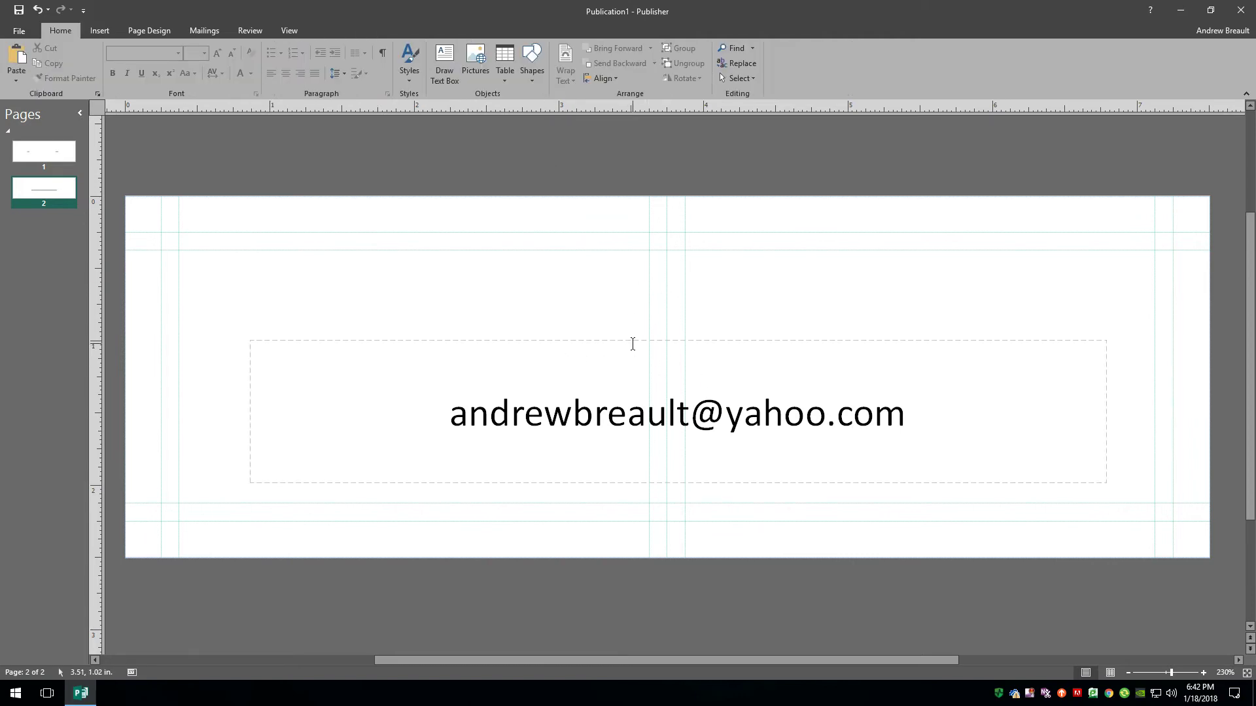
Move the e-mail box up, make it taller, and add 'How to youtube video' on a new line.
{"action": "left_click_drag", "start_coordinate": [633, 341], "coordinate": [641, 233]}
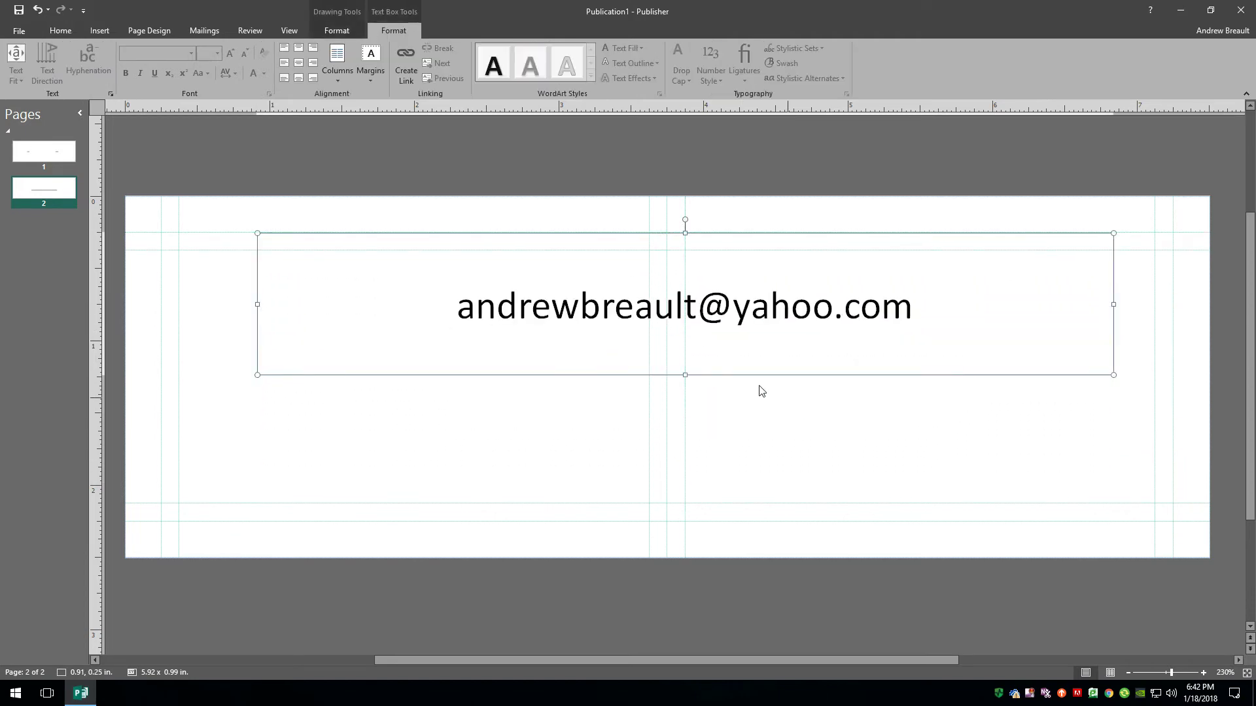
{"action": "left_click_drag", "start_coordinate": [687, 377], "coordinate": [687, 482]}
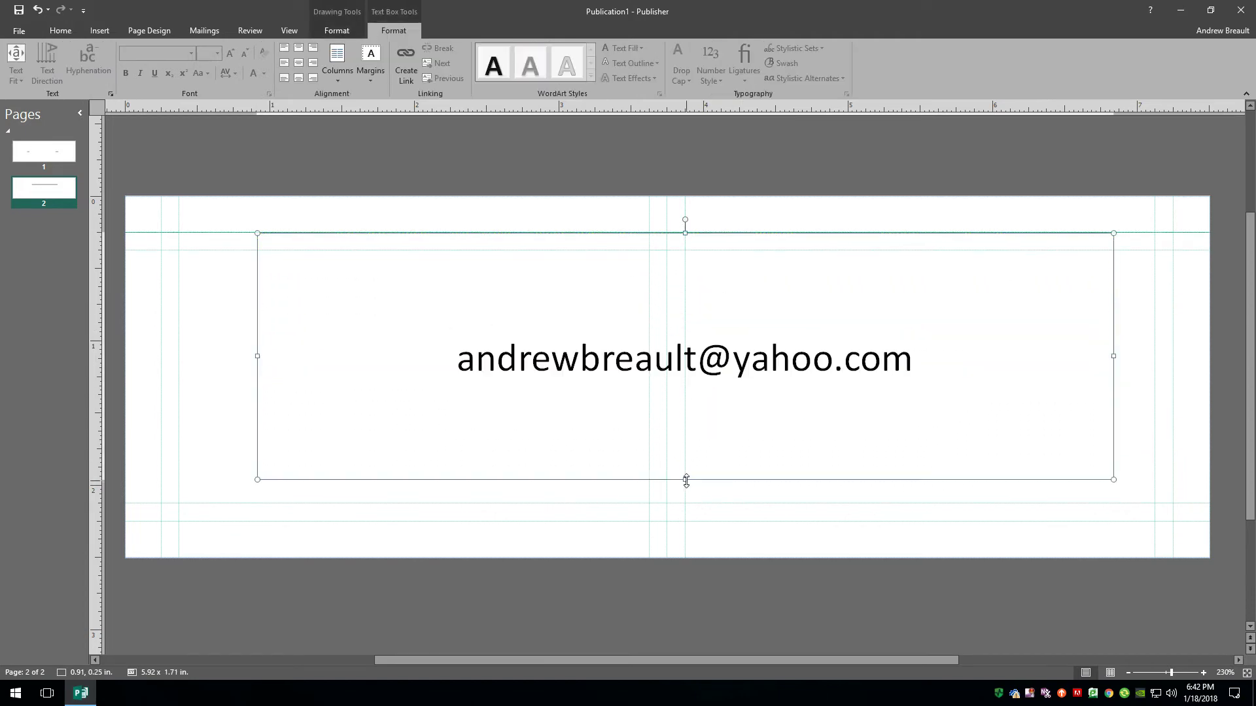
{"action": "left_click", "coordinate": [949, 350]}
{"action": "key", "text": "Return"}
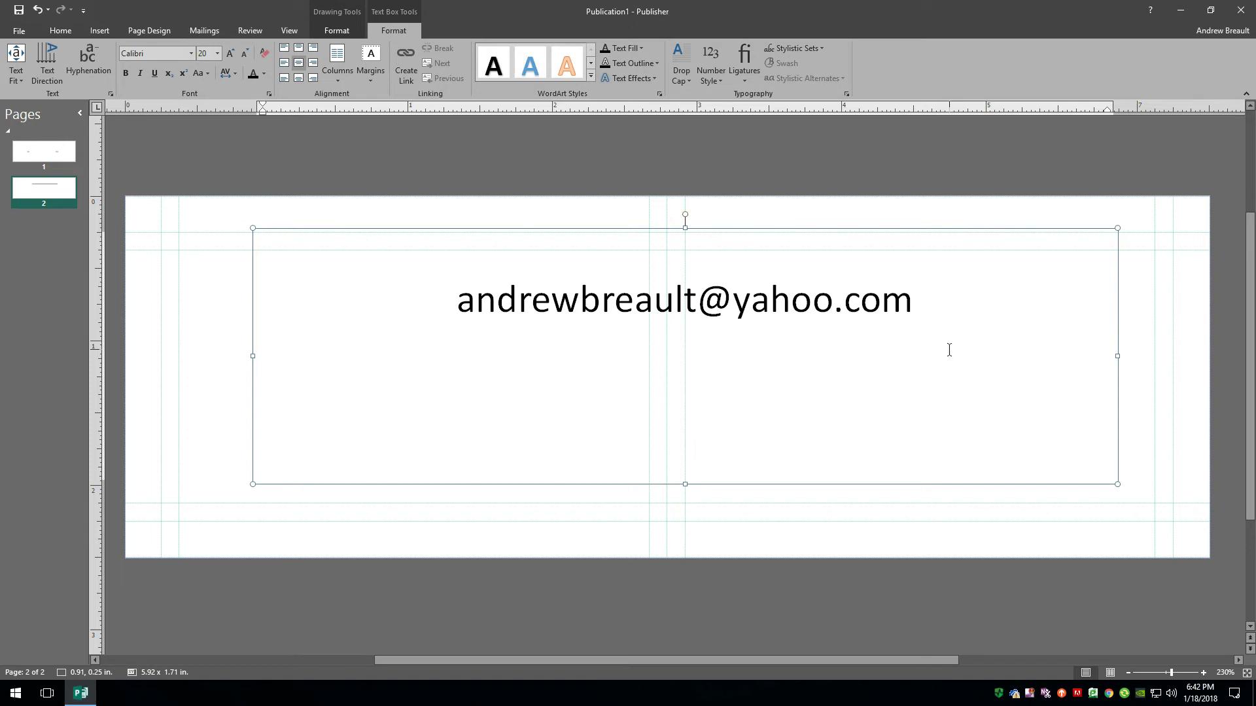
{"action": "type", "text": "How to "}
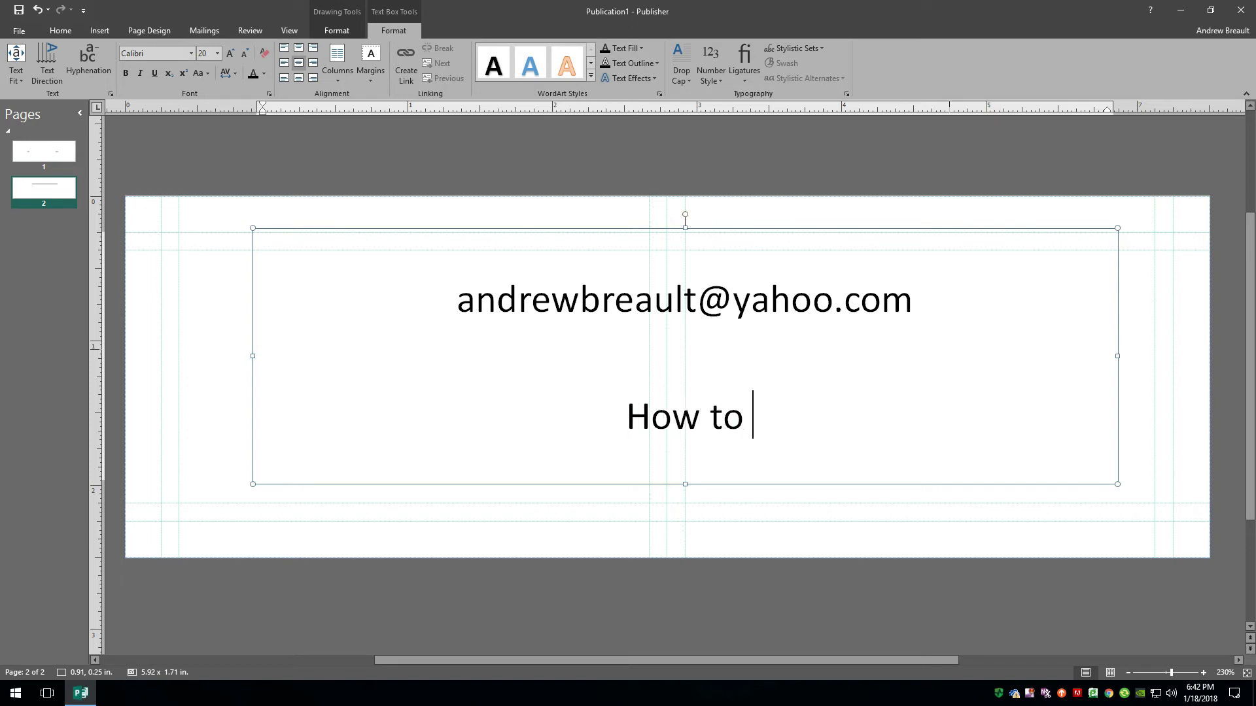
{"action": "type", "text": "youtube"}
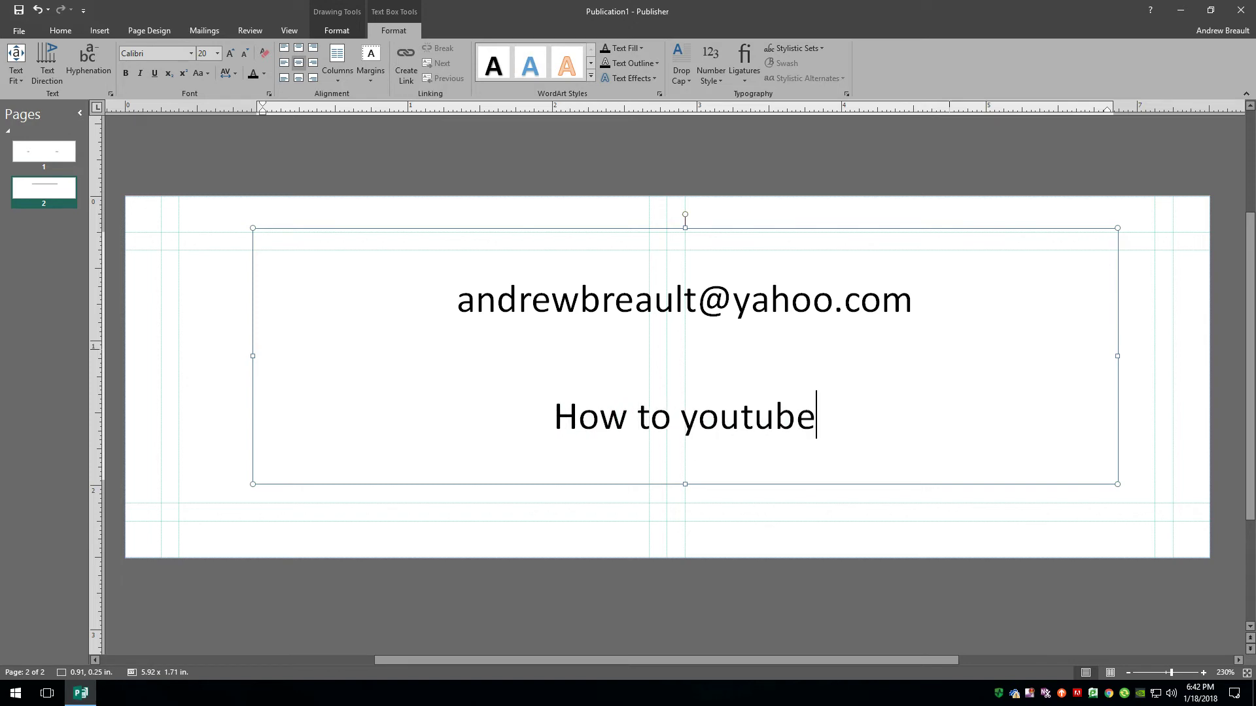
{"action": "type", "text": " video"}
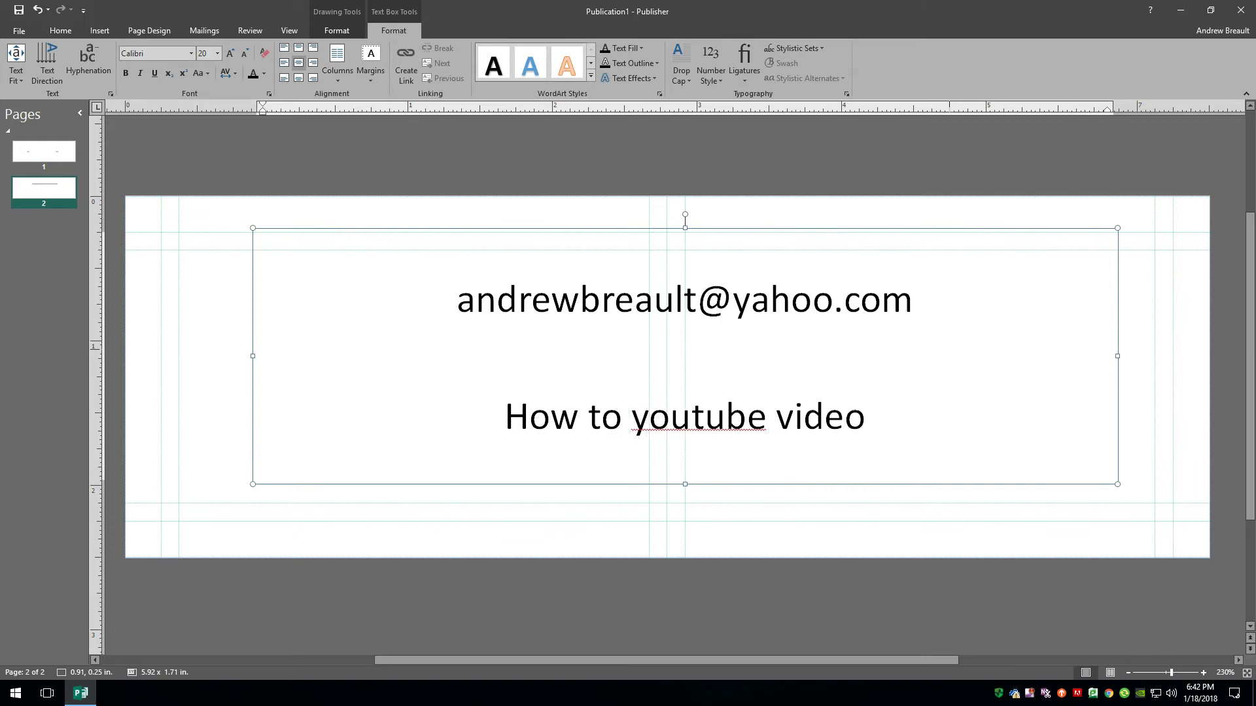